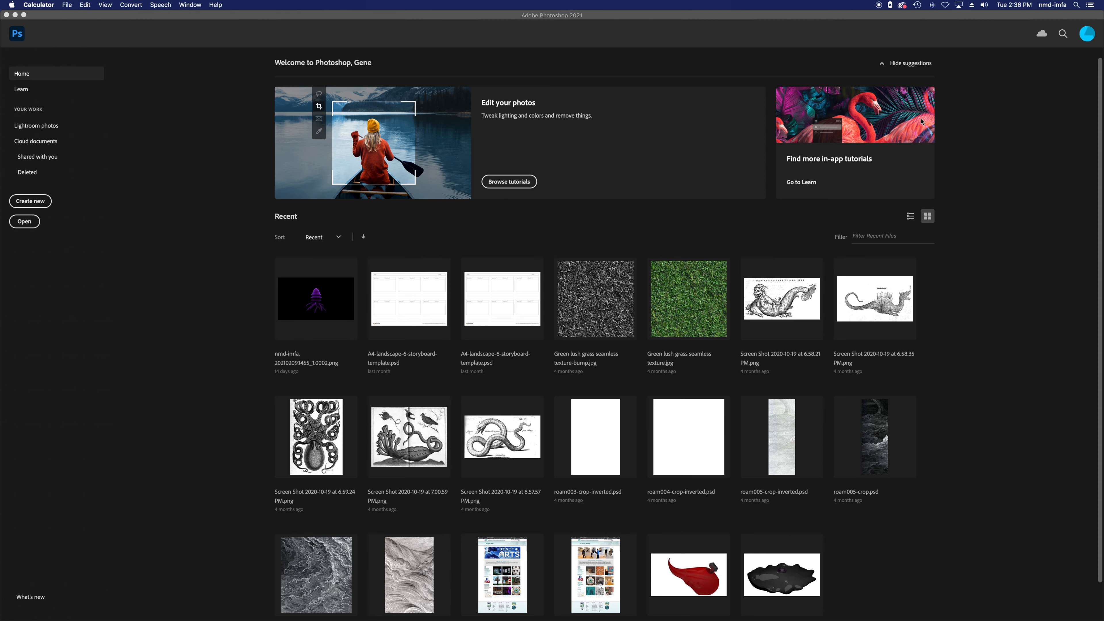
Step: Start a new document and set its resolution to 300 pixels/inch
{"action": "left_click", "coordinate": [120, 242]}
{"action": "left_click", "coordinate": [26, 203]}
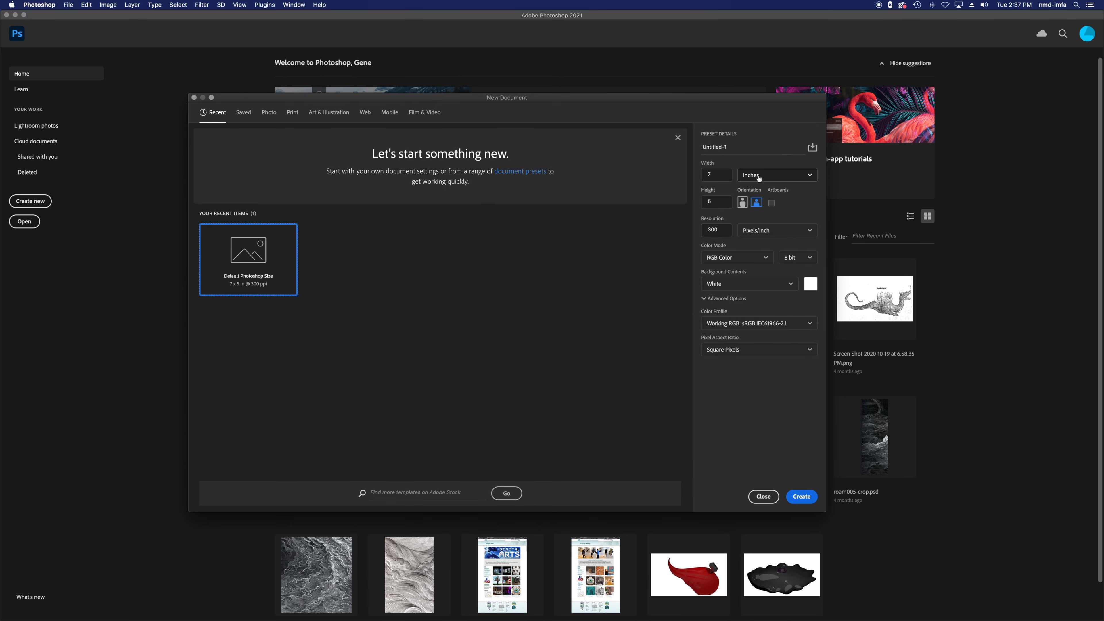
{"action": "left_click", "coordinate": [720, 232]}
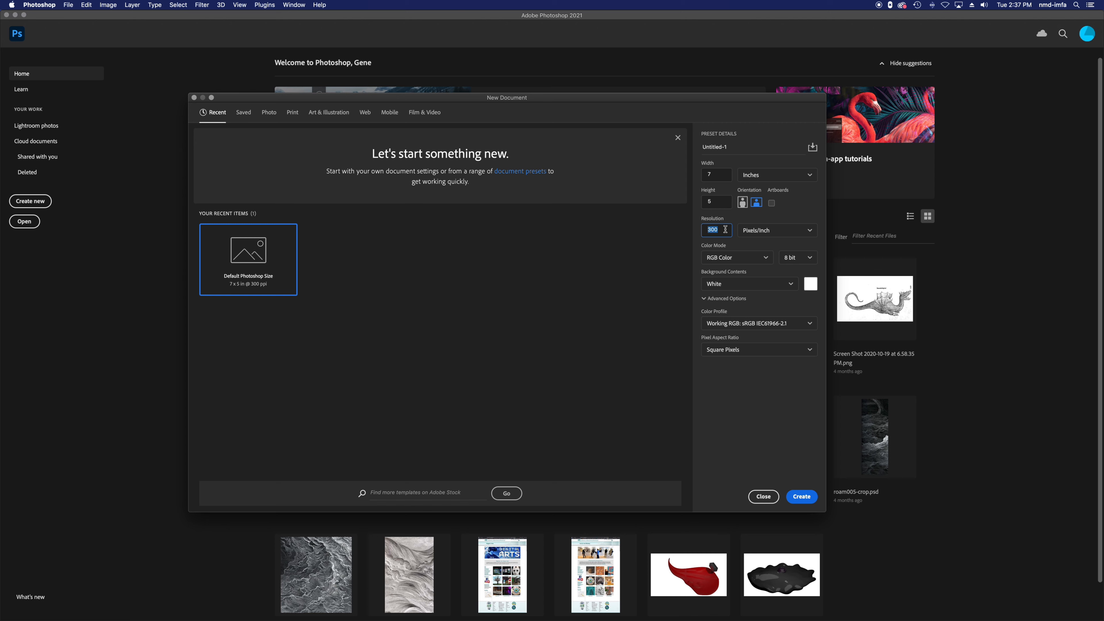
{"action": "type", "text": "72"}
{"action": "double_click", "coordinate": [718, 229]}
{"action": "type", "text": "300"}
Step: Set the new document's units to pixels and its size to 3840 wide by 2160 high, and create it
{"action": "double_click", "coordinate": [719, 174]}
{"action": "left_click", "coordinate": [784, 175]}
{"action": "left_click", "coordinate": [777, 194]}
{"action": "left_click", "coordinate": [724, 173]}
{"action": "type", "text": "3840"}
{"action": "key", "text": "Tab"}
{"action": "type", "text": "2160"}
{"action": "left_click", "coordinate": [726, 231]}
{"action": "left_click", "coordinate": [802, 497]}
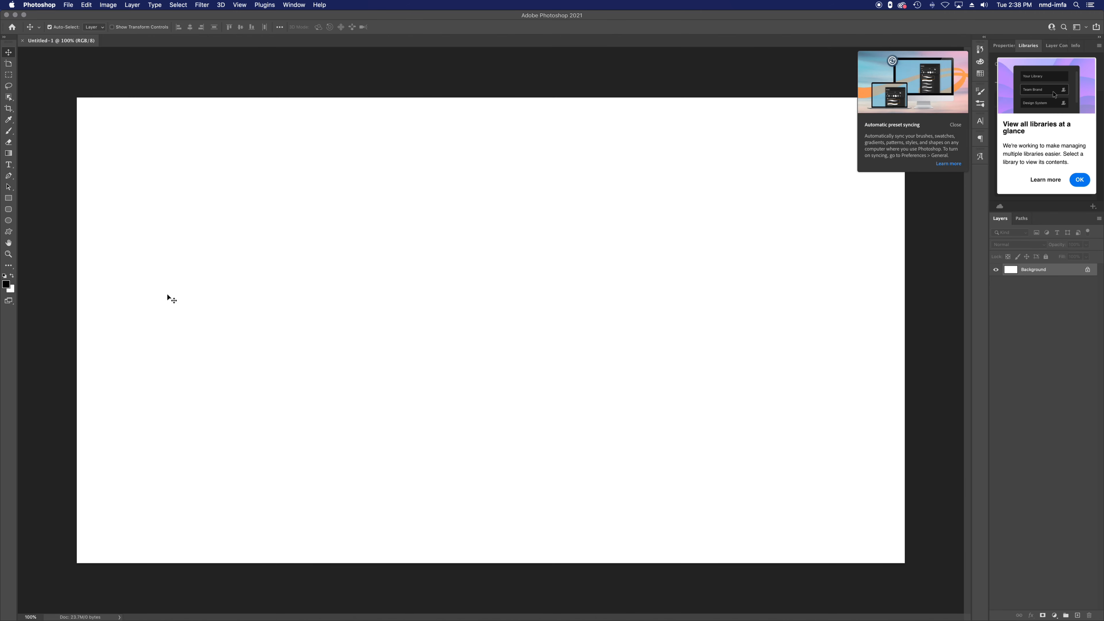
{"action": "left_click", "coordinate": [8, 255]}
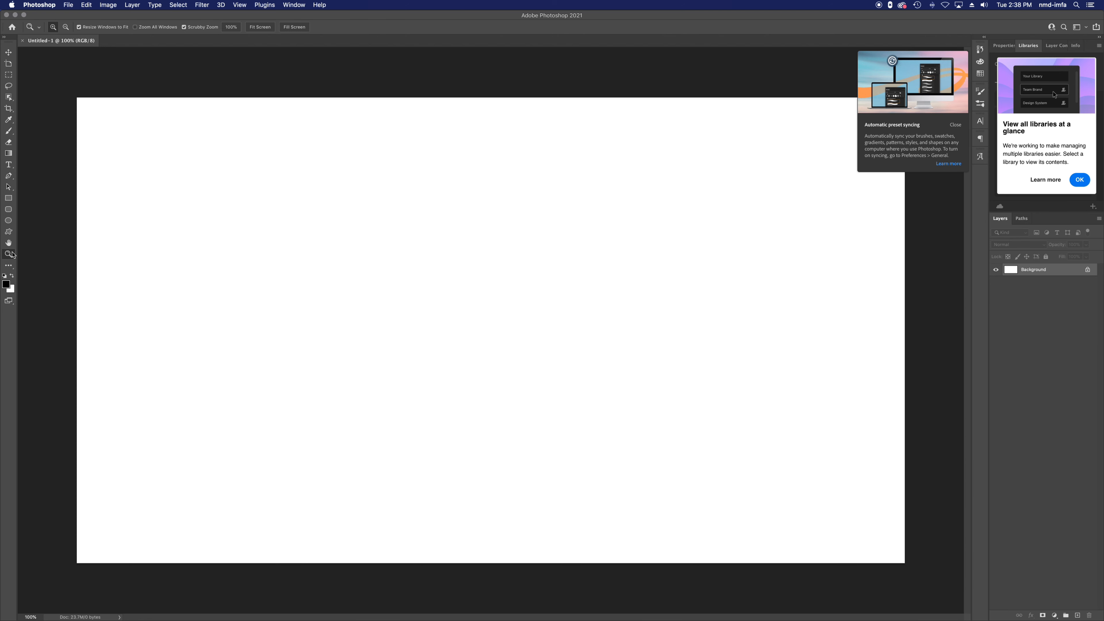
{"action": "left_click", "coordinate": [391, 256]}
{"action": "left_click", "coordinate": [391, 256]}
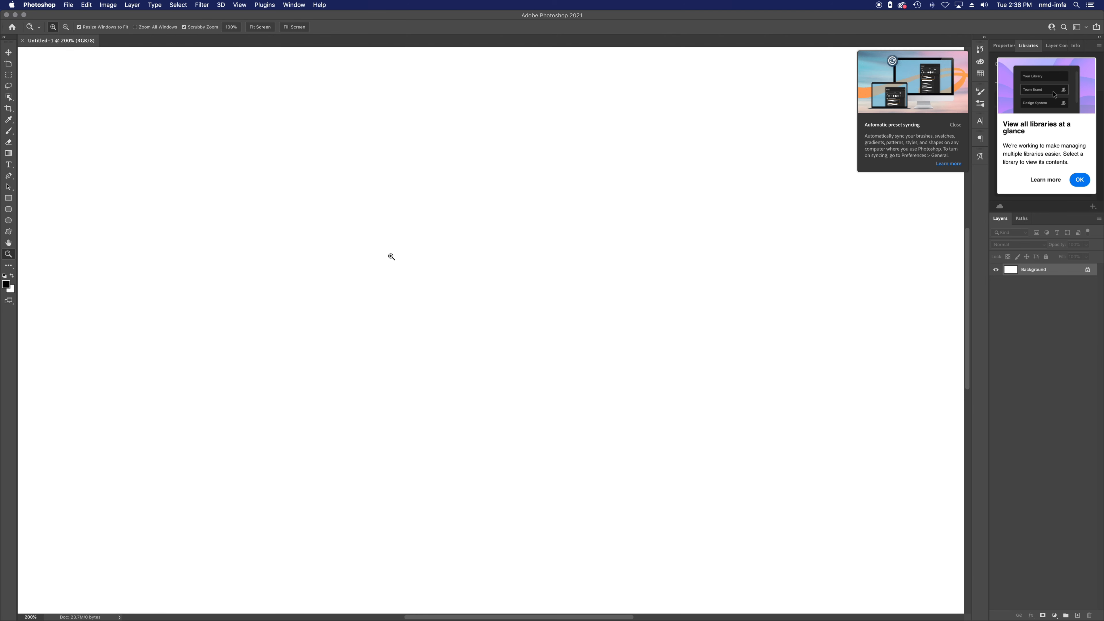
{"action": "key", "text": "alt"}
{"action": "left_click", "coordinate": [448, 280], "text": "alt"}
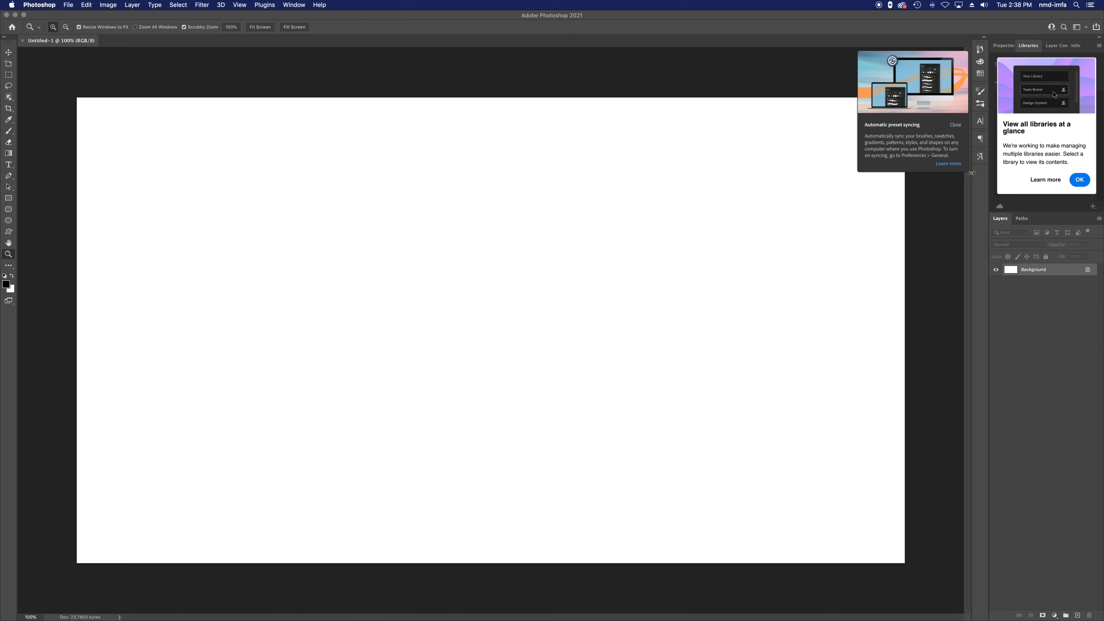
Step: Open the image size settings and set the width to 17 inches with proportions linked
{"action": "left_click", "coordinate": [108, 5]}
{"action": "left_click", "coordinate": [120, 72]}
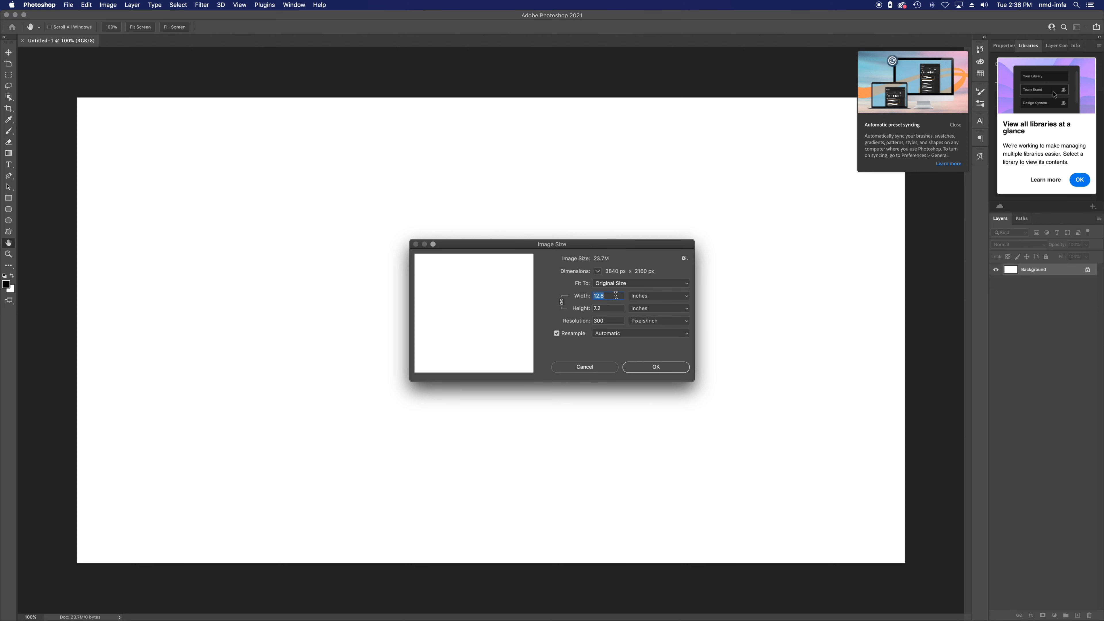
{"action": "left_click", "coordinate": [605, 307]}
{"action": "left_click", "coordinate": [613, 320]}
{"action": "left_click", "coordinate": [618, 294]}
{"action": "key", "text": "Tab"}
{"action": "key", "text": "shift+Tab"}
{"action": "type", "text": "17"}
{"action": "left_click", "coordinate": [618, 310]}
{"action": "left_click_drag", "start_coordinate": [694, 382], "coordinate": [721, 376]}
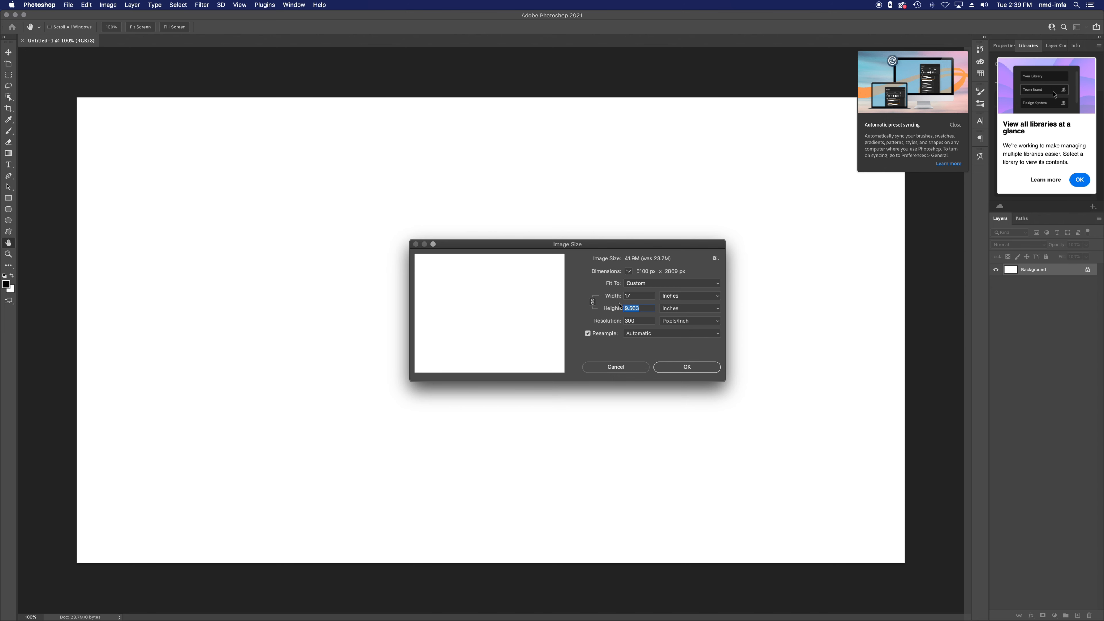
Step: Try an image width of 1920 pixels and switch the width units back to inches
{"action": "left_click", "coordinate": [640, 296]}
{"action": "left_click", "coordinate": [661, 297]}
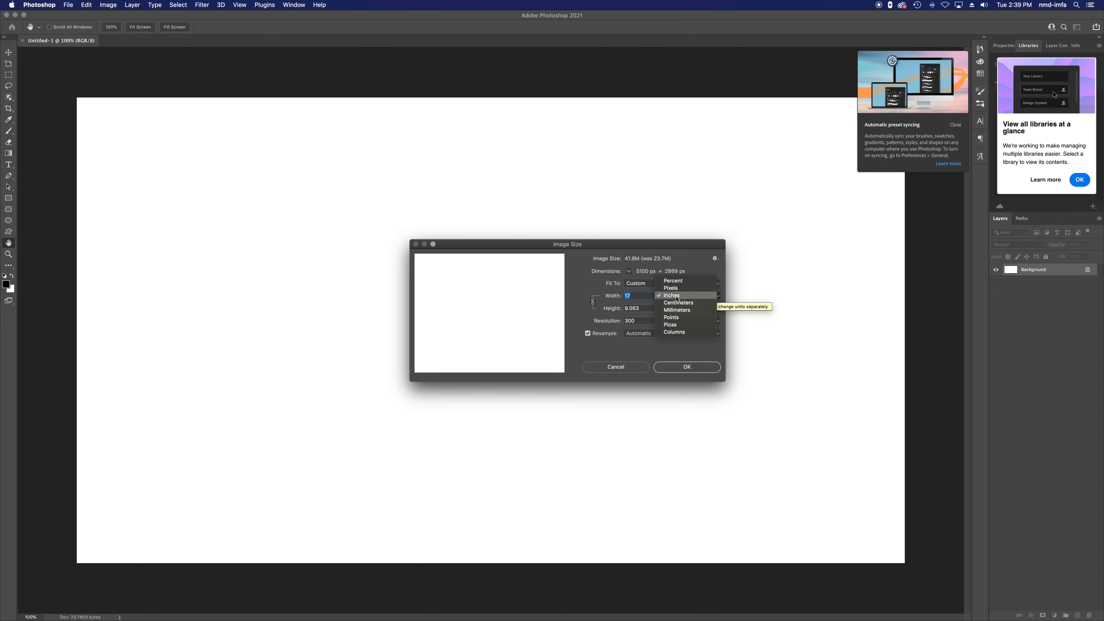
{"action": "left_click", "coordinate": [674, 285]}
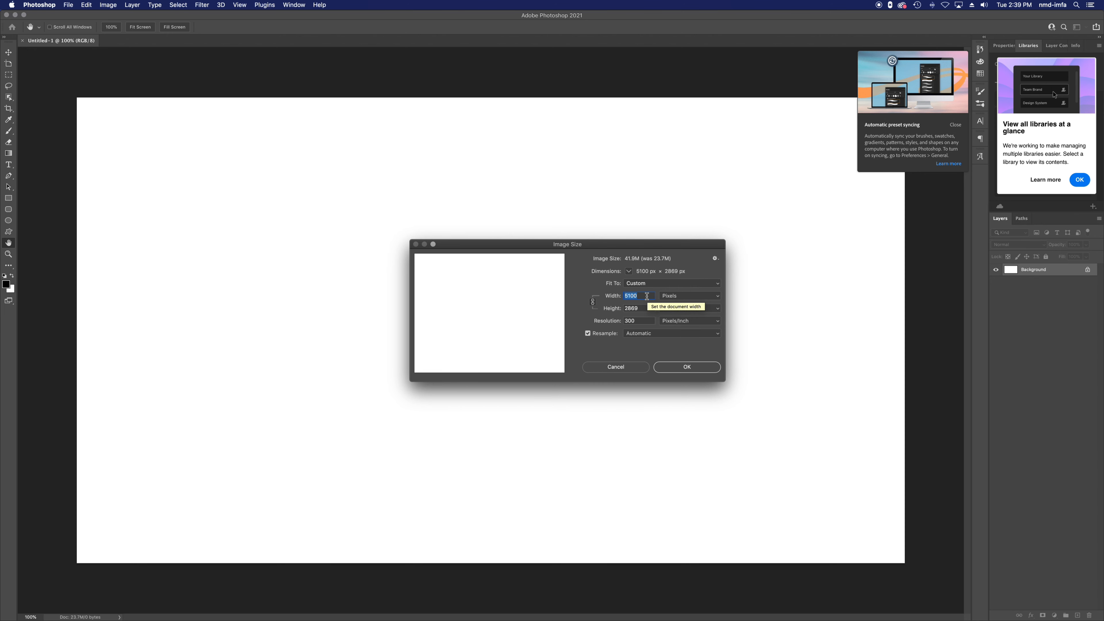
{"action": "type", "text": "192"}
{"action": "left_click", "coordinate": [690, 298]}
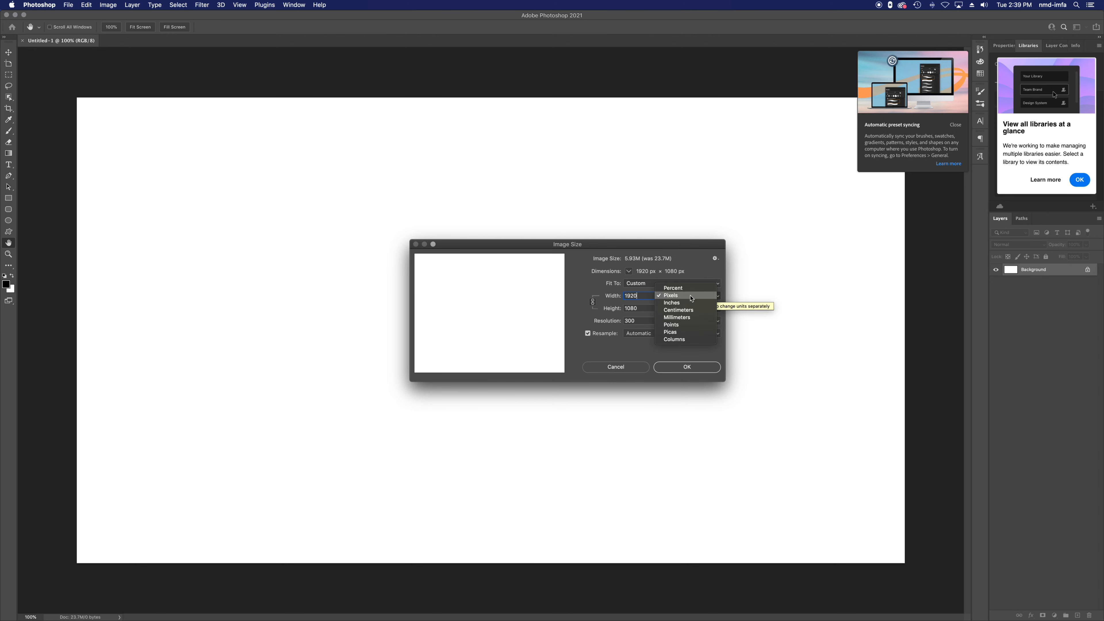
{"action": "left_click", "coordinate": [697, 303]}
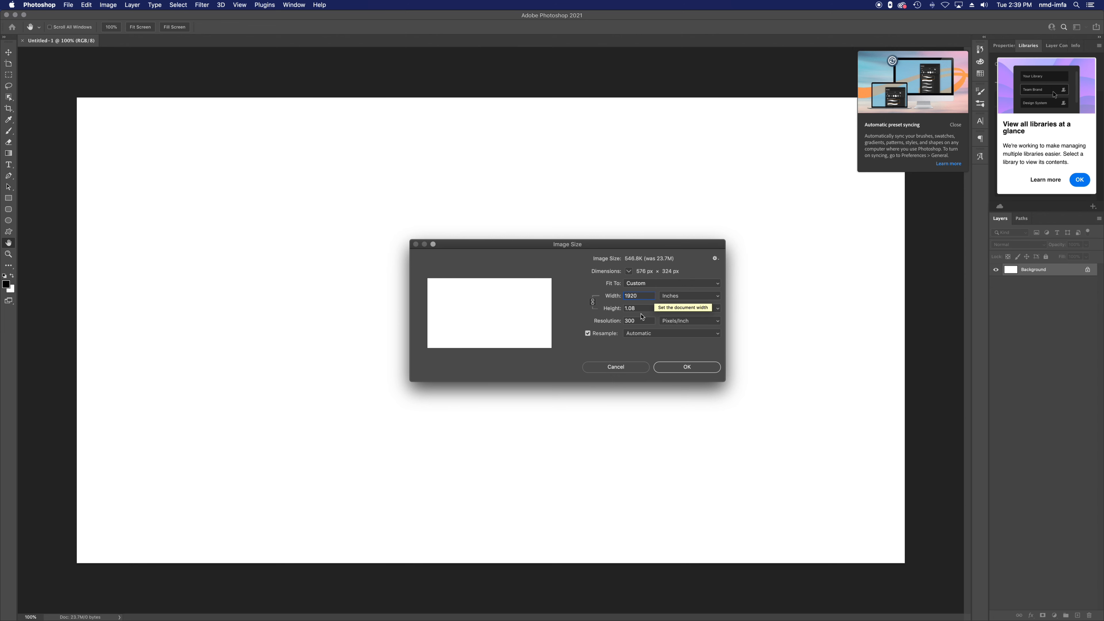
{"action": "left_click", "coordinate": [647, 308]}
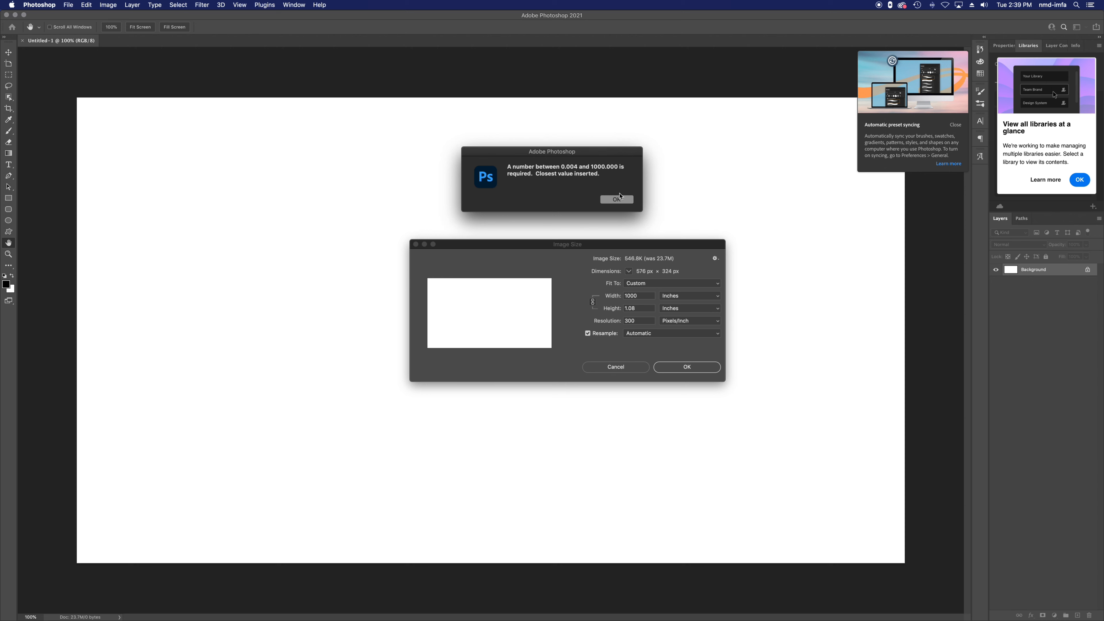
{"action": "left_click", "coordinate": [617, 198]}
Step: Set the image width to 19 inches with linked proportions at 300 pixels/inch and apply the resize
{"action": "double_click", "coordinate": [645, 297]}
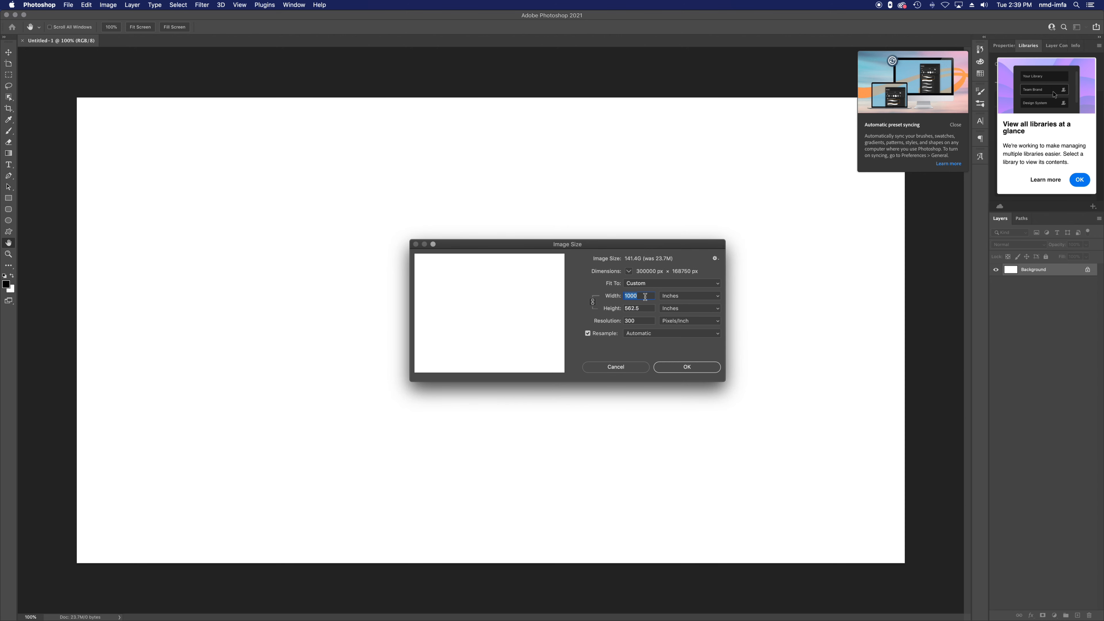
{"action": "type", "text": "17"}
{"action": "key", "text": "BackSpace"}
{"action": "type", "text": "9"}
{"action": "double_click", "coordinate": [642, 296]}
{"action": "type", "text": "17"}
{"action": "key", "text": "BackSpace"}
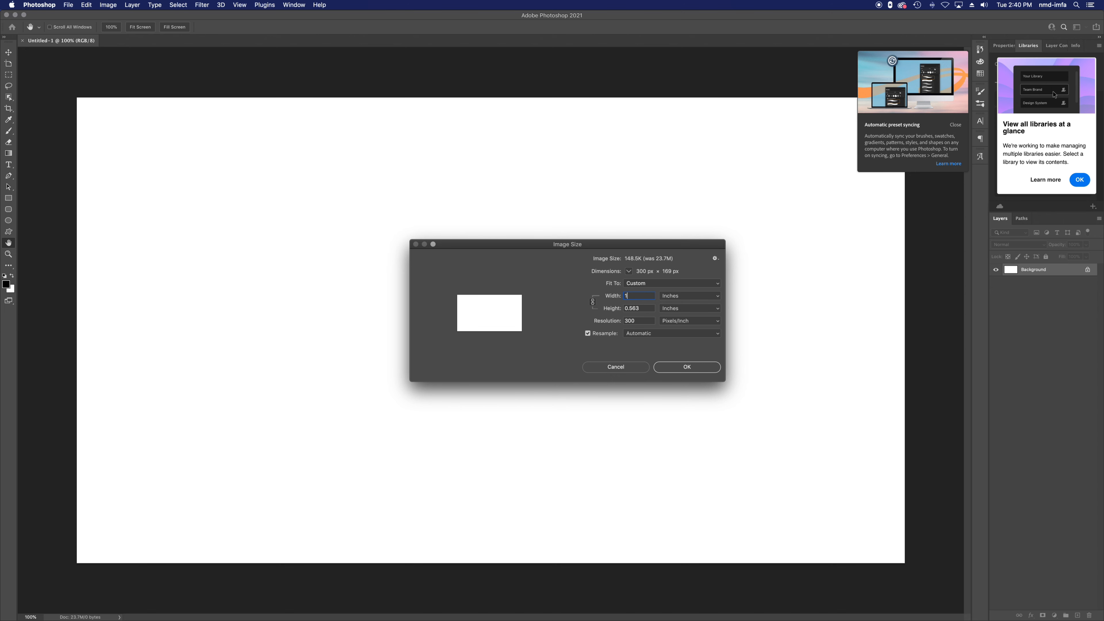
{"action": "type", "text": "9"}
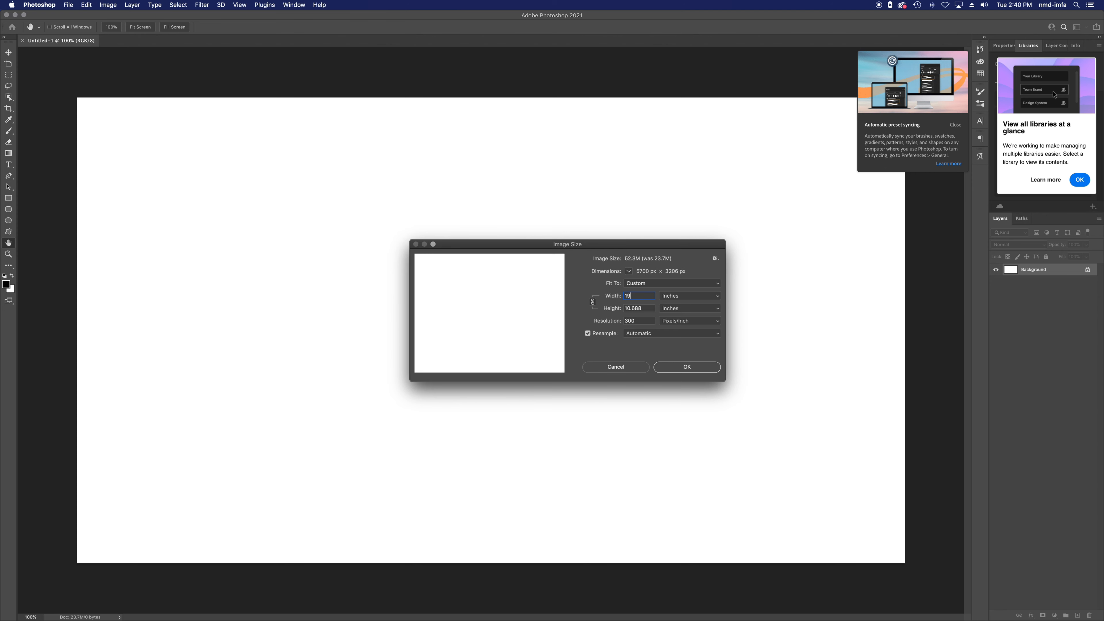
{"action": "double_click", "coordinate": [638, 321]}
{"action": "left_click", "coordinate": [684, 368]}
Step: Dismiss the automatic preset syncing tip
{"action": "key", "text": "z"}
{"action": "left_click", "coordinate": [309, 278], "text": "alt"}
{"action": "left_click", "coordinate": [310, 279], "text": "alt"}
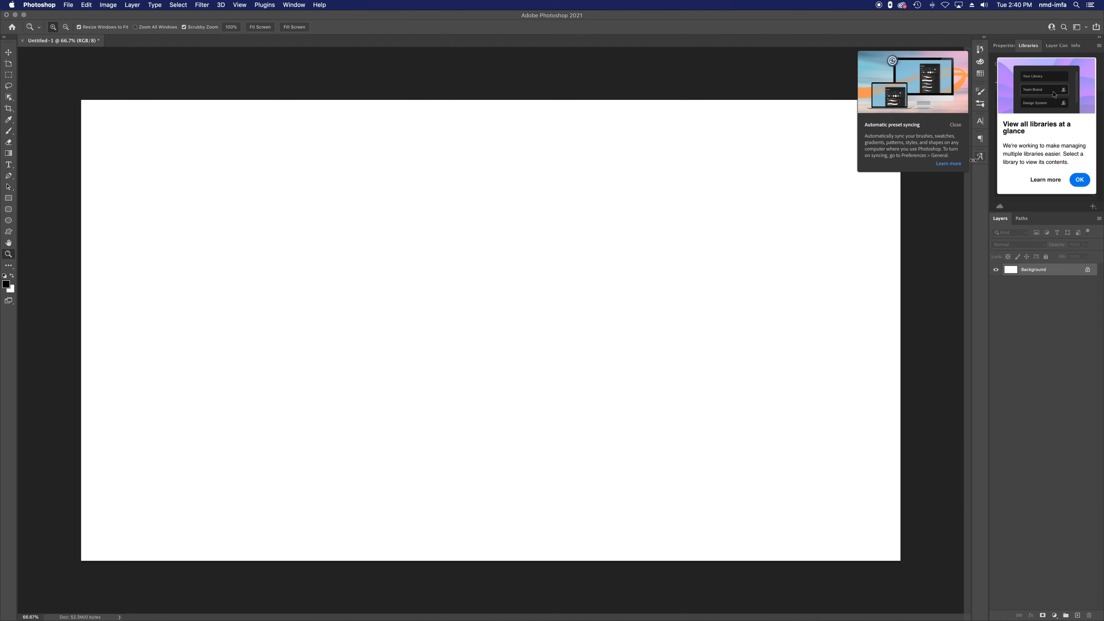
{"action": "left_click", "coordinate": [955, 124]}
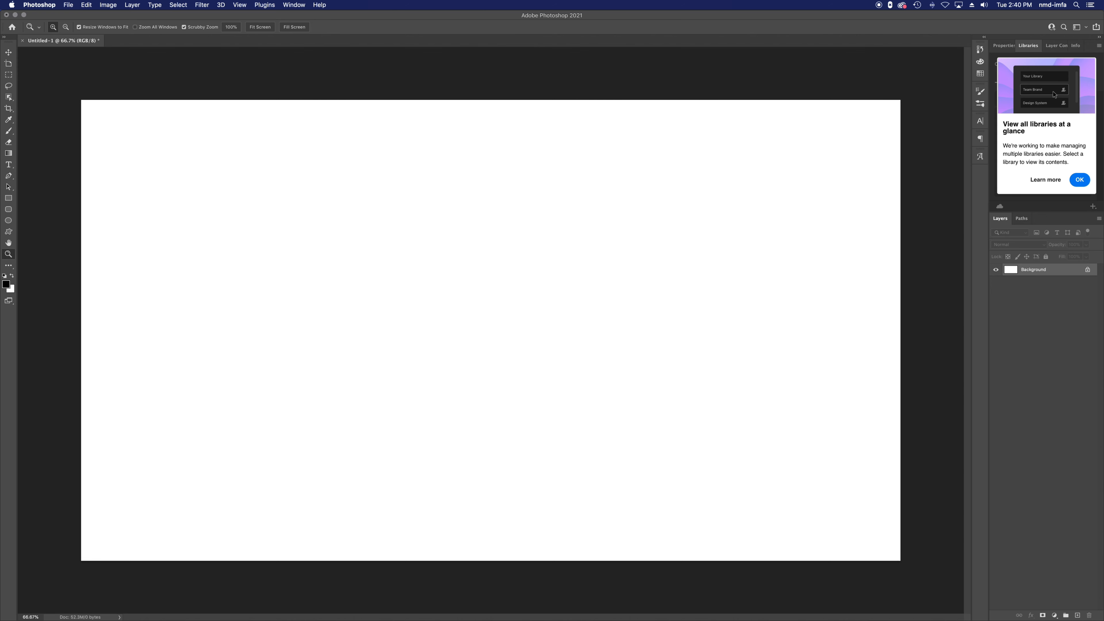
Step: Show the rulers around the canvas, leaving their units in inches
{"action": "left_click", "coordinate": [289, 6]}
{"action": "left_click", "coordinate": [290, 5]}
{"action": "left_click", "coordinate": [240, 3]}
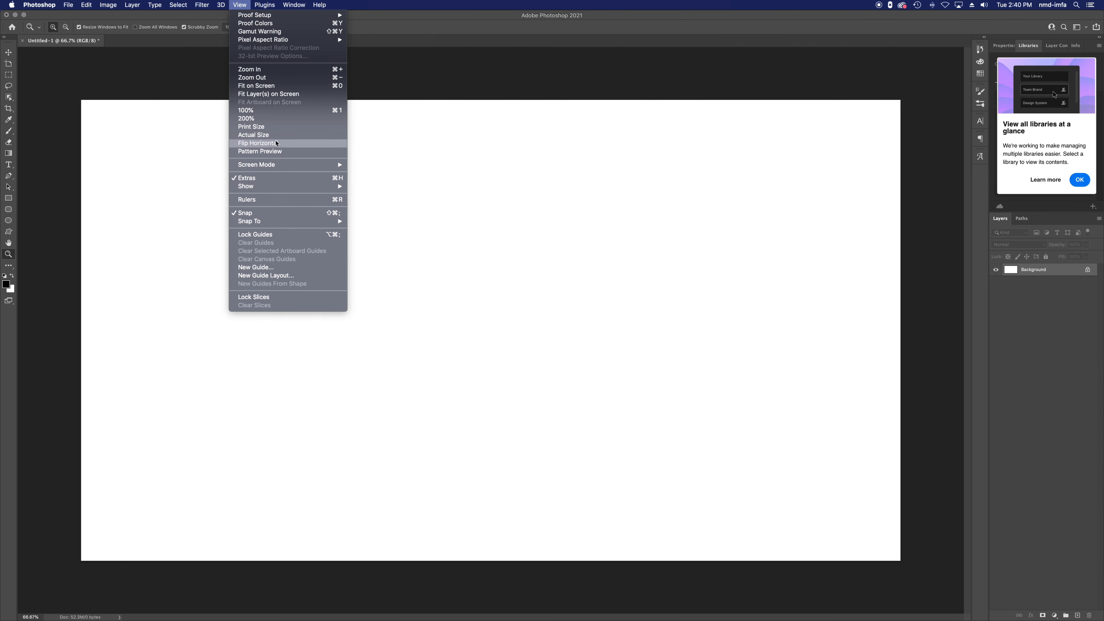
{"action": "left_click", "coordinate": [279, 201]}
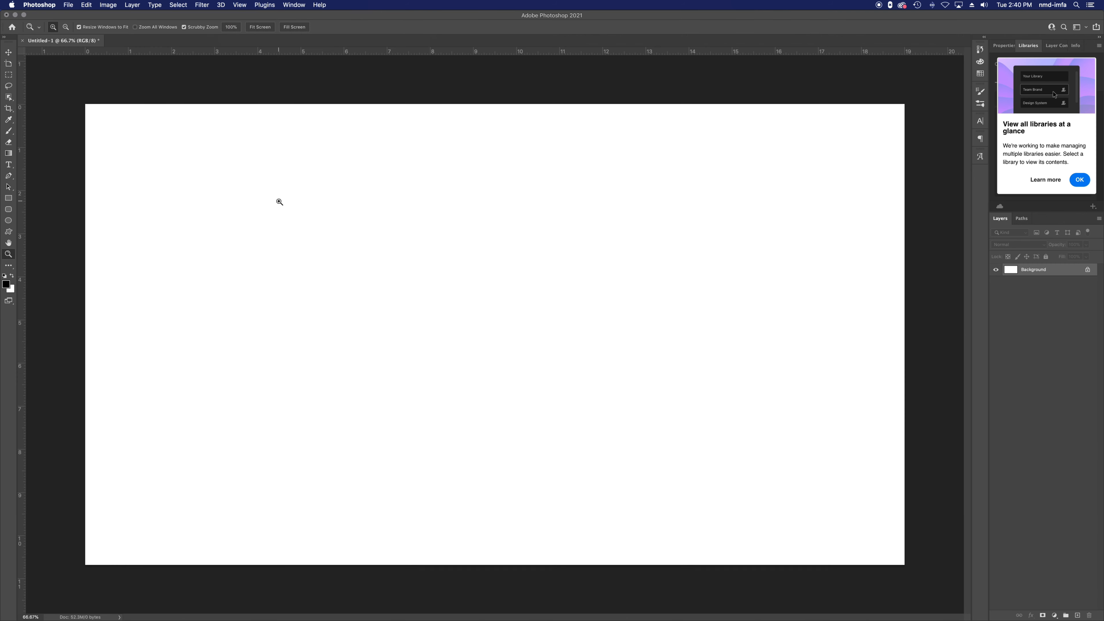
{"action": "key", "text": "super+r"}
{"action": "key", "text": "super+r"}
{"action": "right_click", "coordinate": [280, 53]}
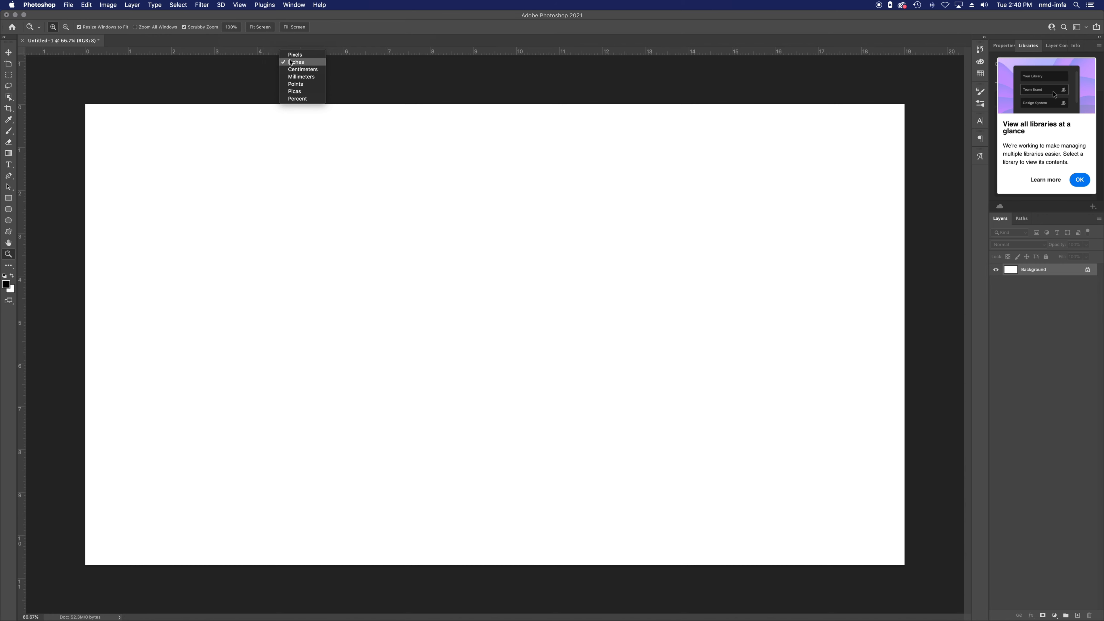
{"action": "left_click", "coordinate": [265, 67]}
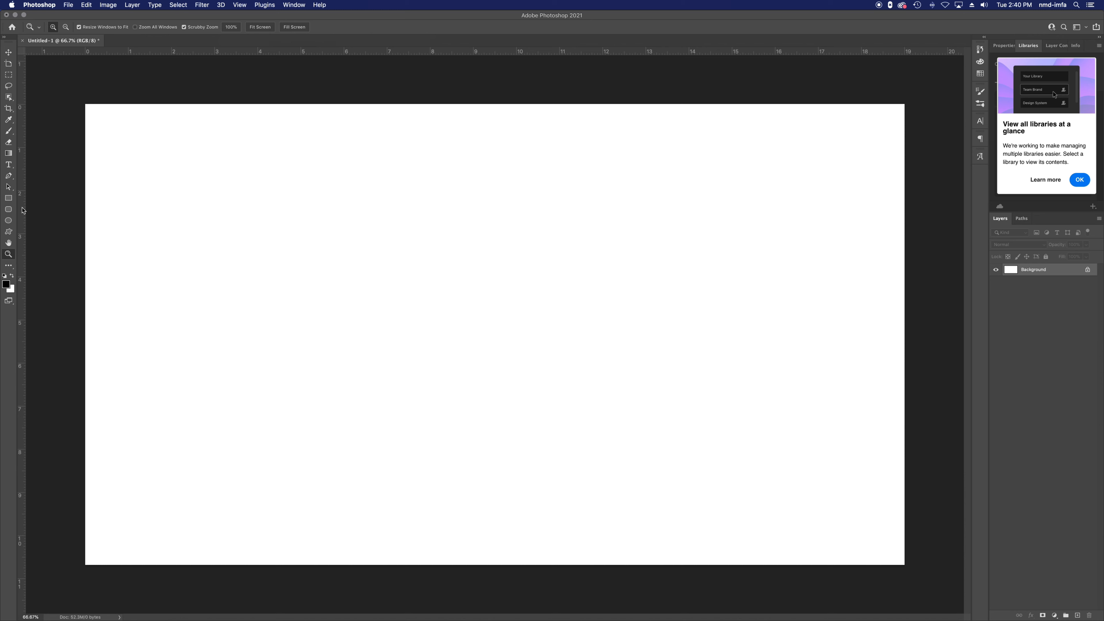
Step: Place two vertical and two horizontal guides as margins about 0.5 inch inside each canvas edge
{"action": "left_click_drag", "start_coordinate": [23, 210], "coordinate": [106, 224]}
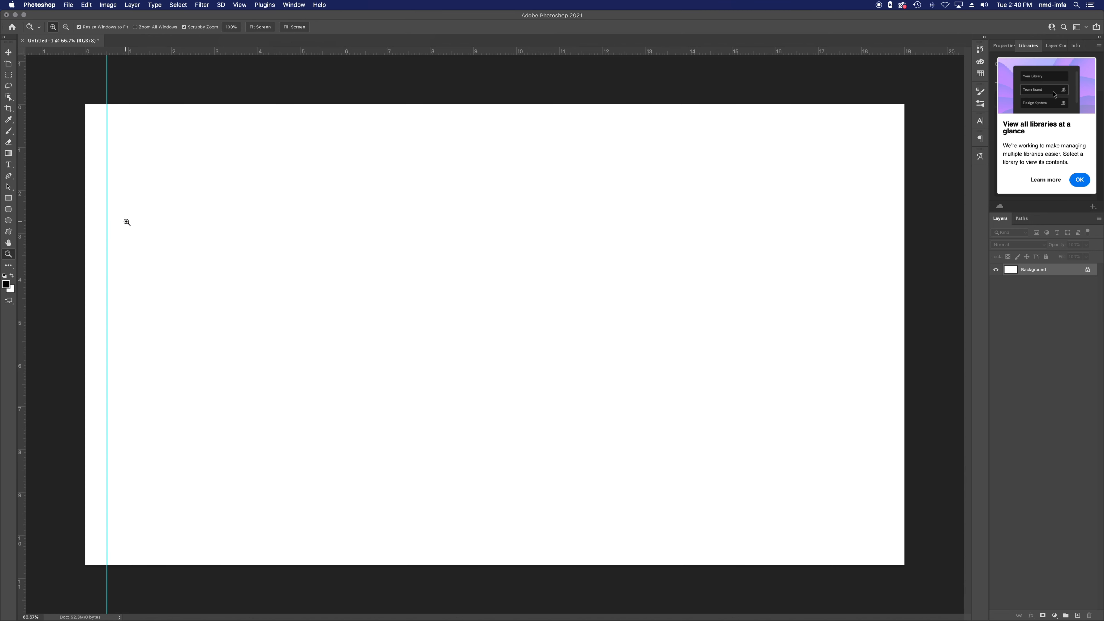
{"action": "left_click_drag", "start_coordinate": [22, 271], "coordinate": [883, 254]}
{"action": "left_click_drag", "start_coordinate": [617, 51], "coordinate": [659, 543]}
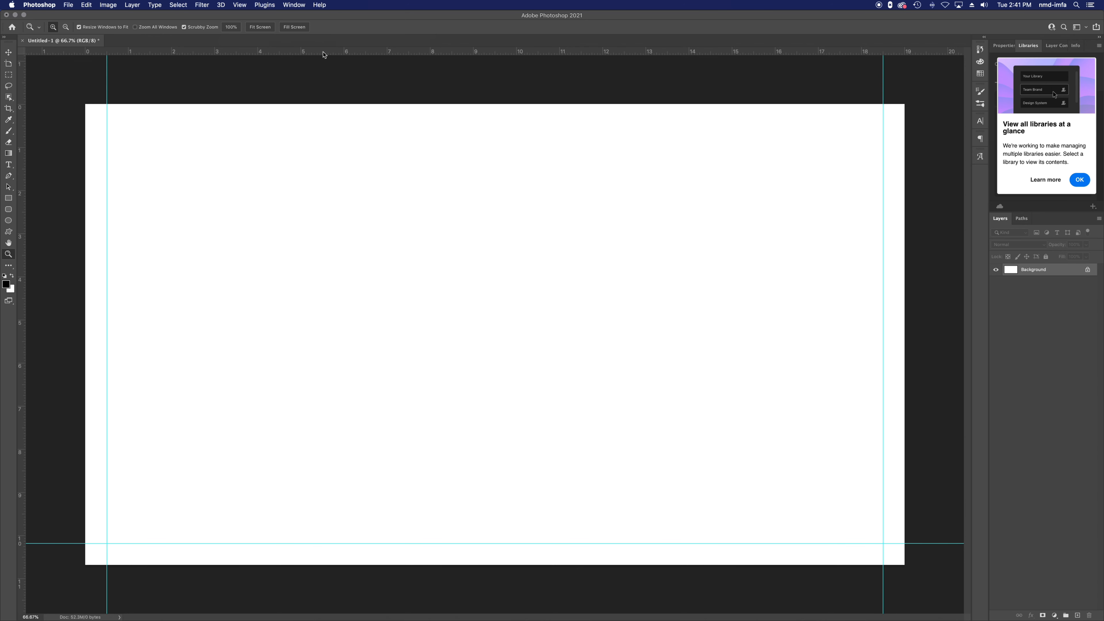
{"action": "left_click_drag", "start_coordinate": [324, 54], "coordinate": [326, 126]}
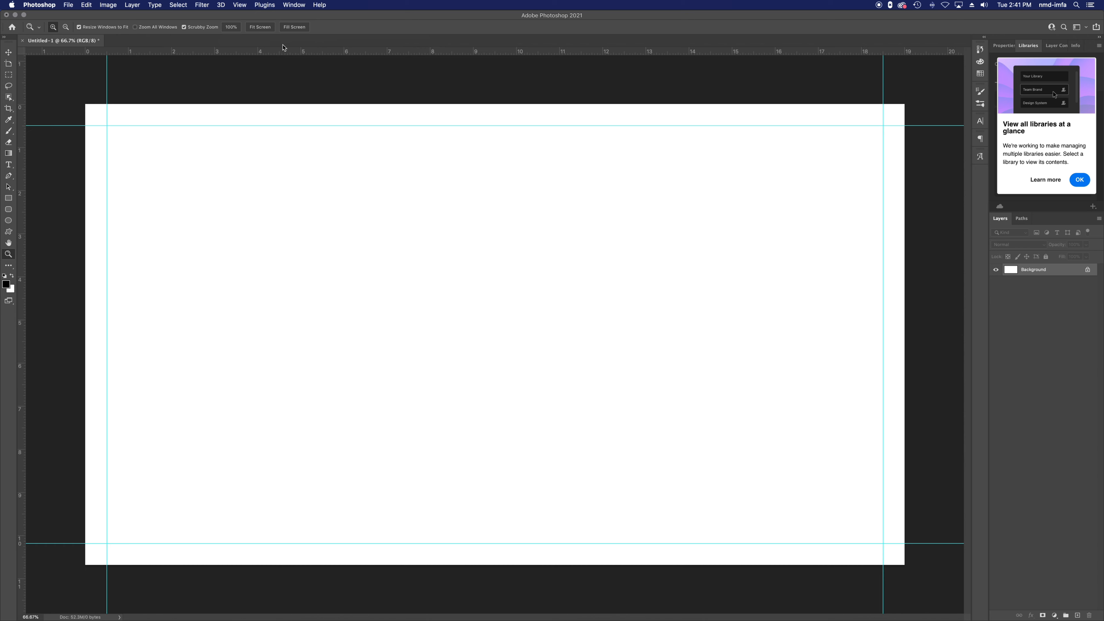
Step: Show the grid over the canvas and hide it again
{"action": "left_click", "coordinate": [239, 5]}
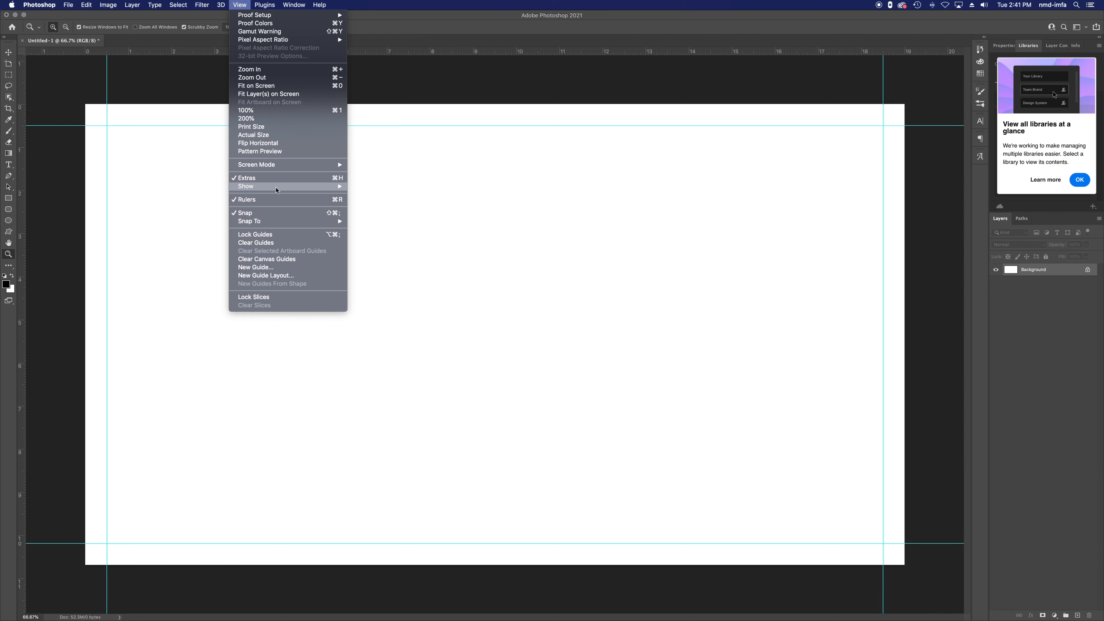
{"action": "mouse_move", "coordinate": [278, 190]}
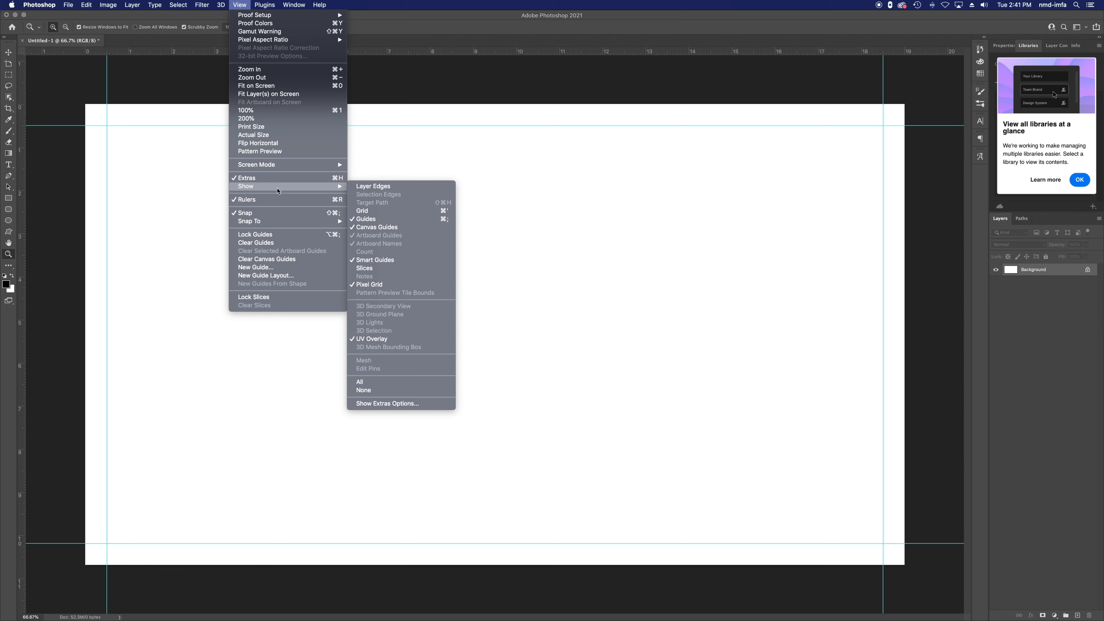
{"action": "left_click", "coordinate": [396, 212]}
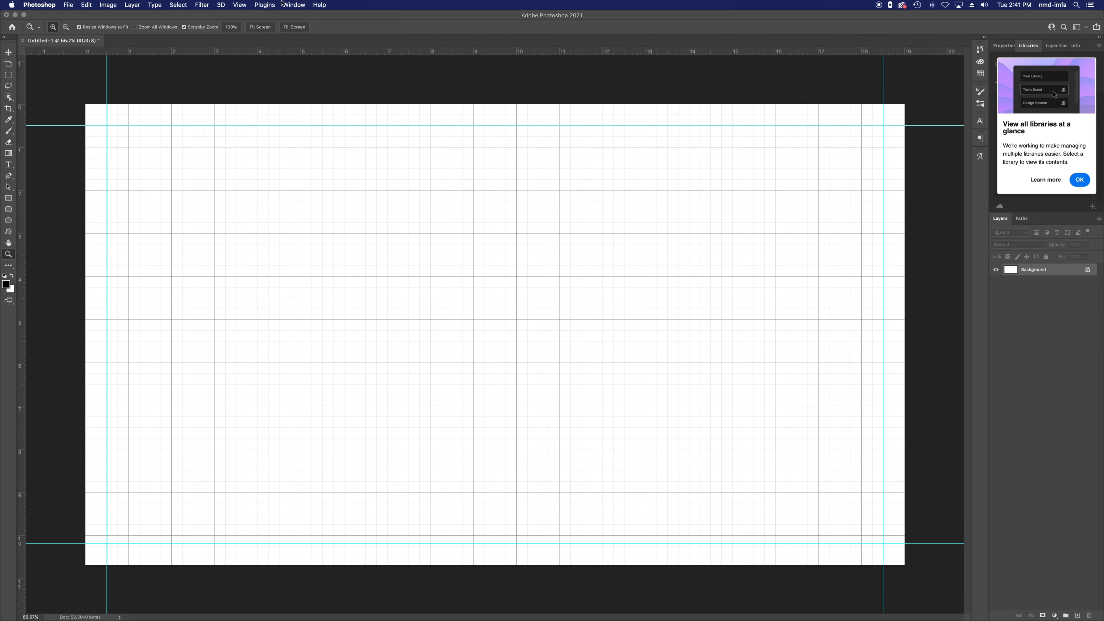
{"action": "left_click", "coordinate": [239, 5]}
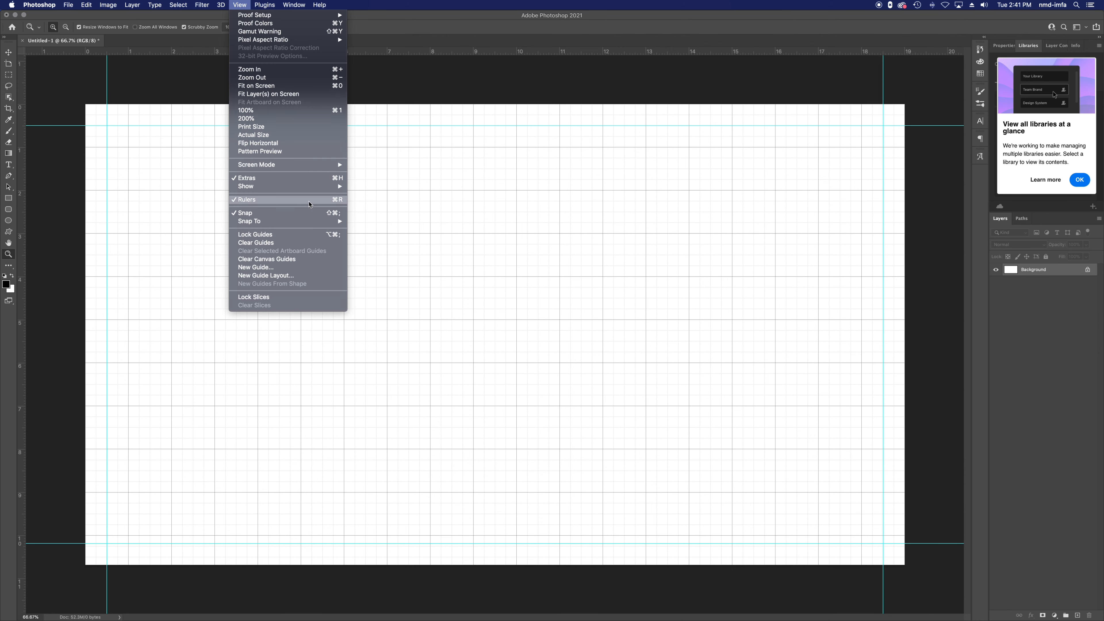
{"action": "mouse_move", "coordinate": [320, 186]}
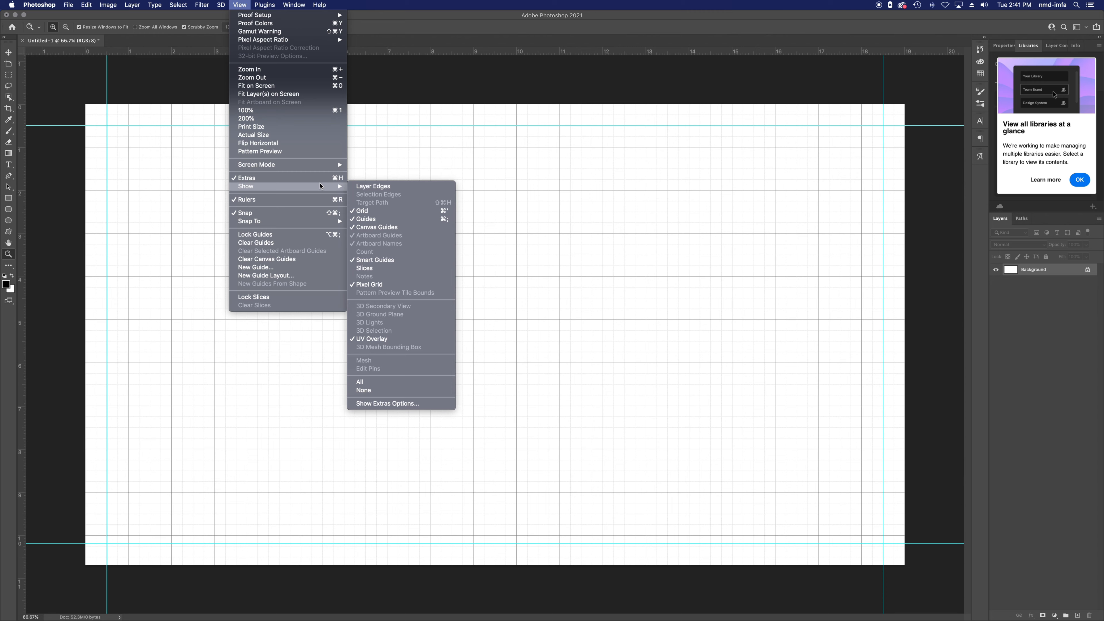
{"action": "left_click", "coordinate": [395, 211]}
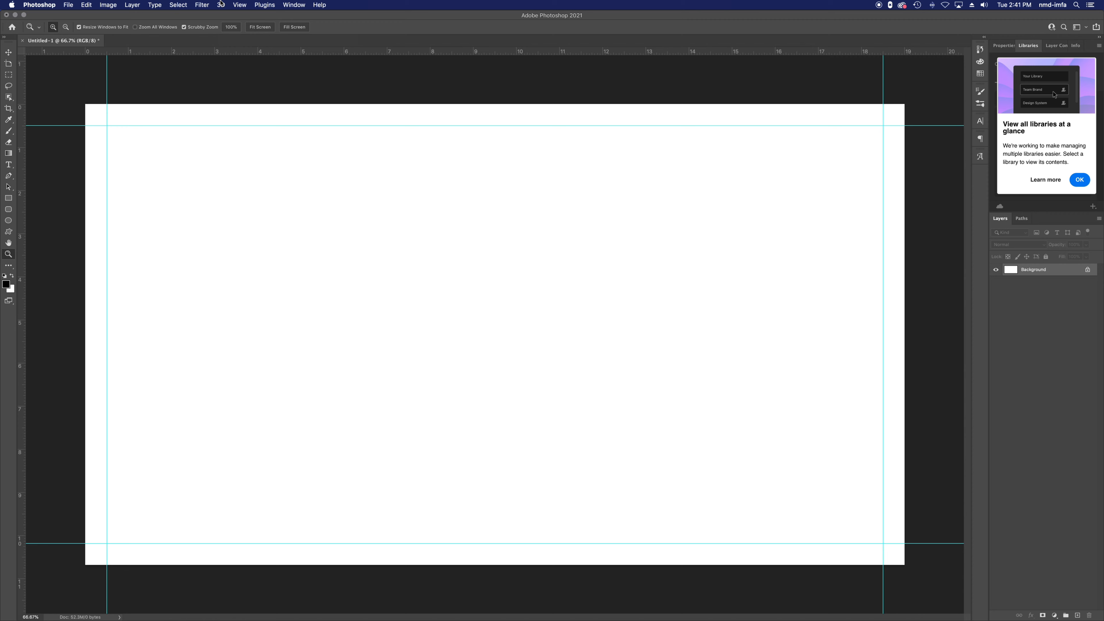
Step: Toggle the grid on and off, and hide and show the guides again
{"action": "key", "text": "super+apostrophe"}
{"action": "key", "text": "super+apostrophe"}
{"action": "key", "text": "super+semicolon"}
{"action": "key", "text": "super+semicolon"}
Step: Resize the image to portrait with unlinked proportions, setting the width to 10.687 inches and the height to 19 inches
{"action": "left_click", "coordinate": [110, 5]}
{"action": "left_click", "coordinate": [113, 3]}
{"action": "left_click", "coordinate": [108, 5]}
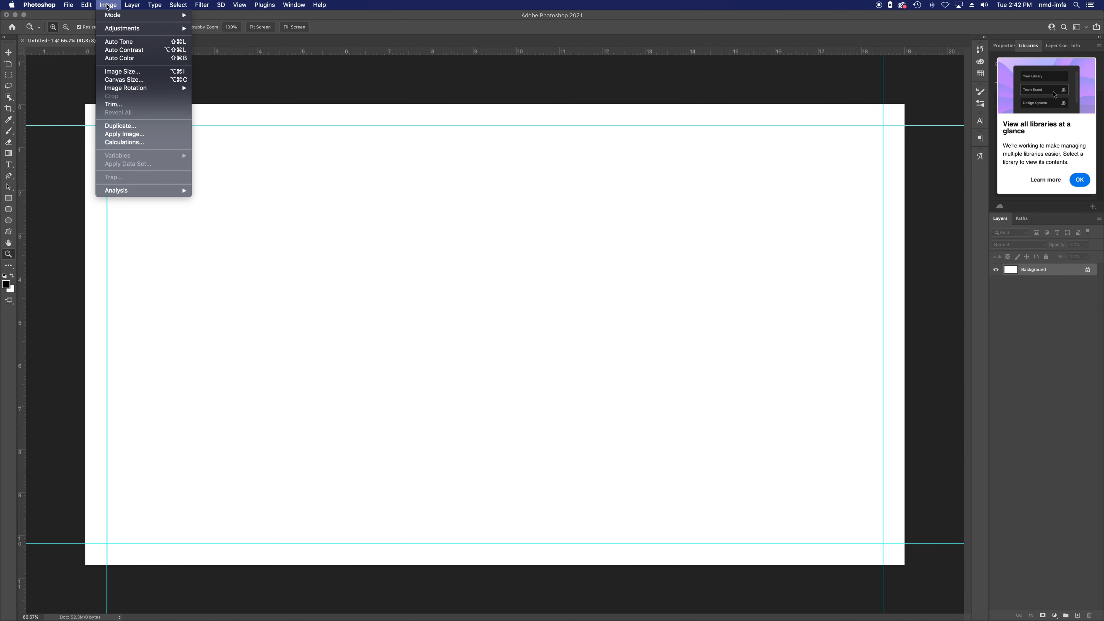
{"action": "left_click", "coordinate": [115, 71]}
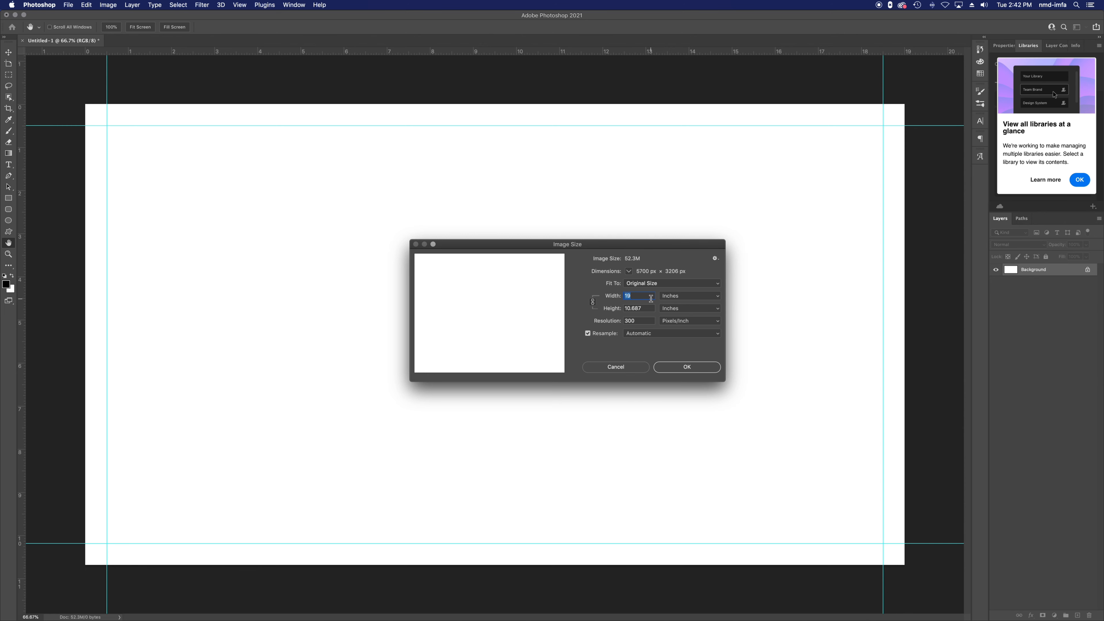
{"action": "left_click", "coordinate": [593, 301]}
{"action": "key", "text": "Tab"}
{"action": "key", "text": "BackSpace"}
{"action": "type", "text": "19"}
{"action": "left_click", "coordinate": [642, 295]}
{"action": "type", "text": "10.687"}
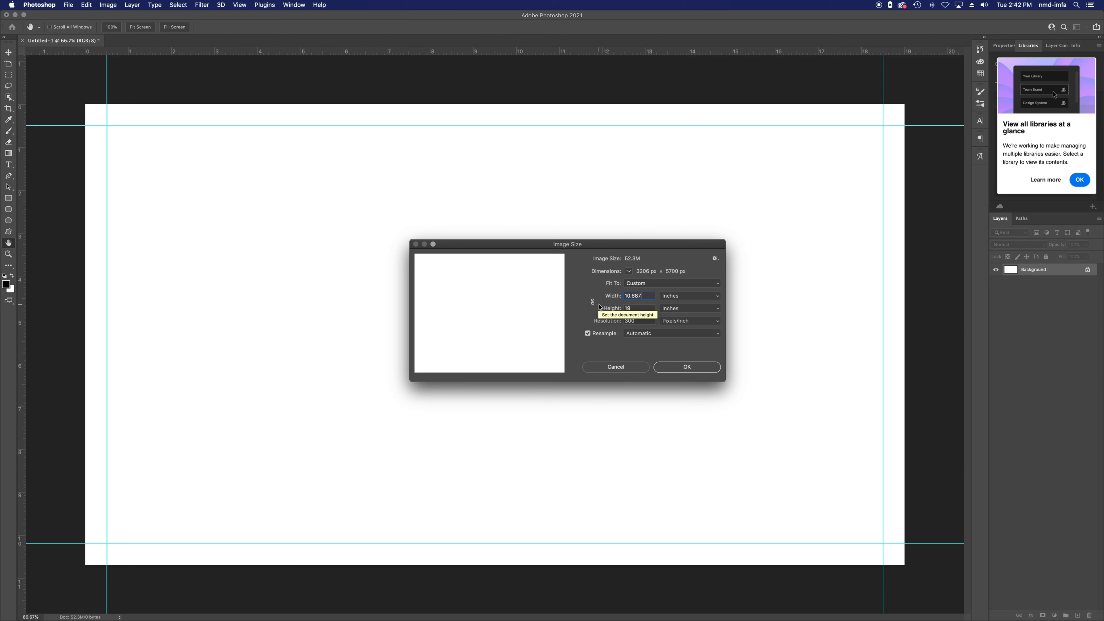
{"action": "left_click", "coordinate": [695, 367]}
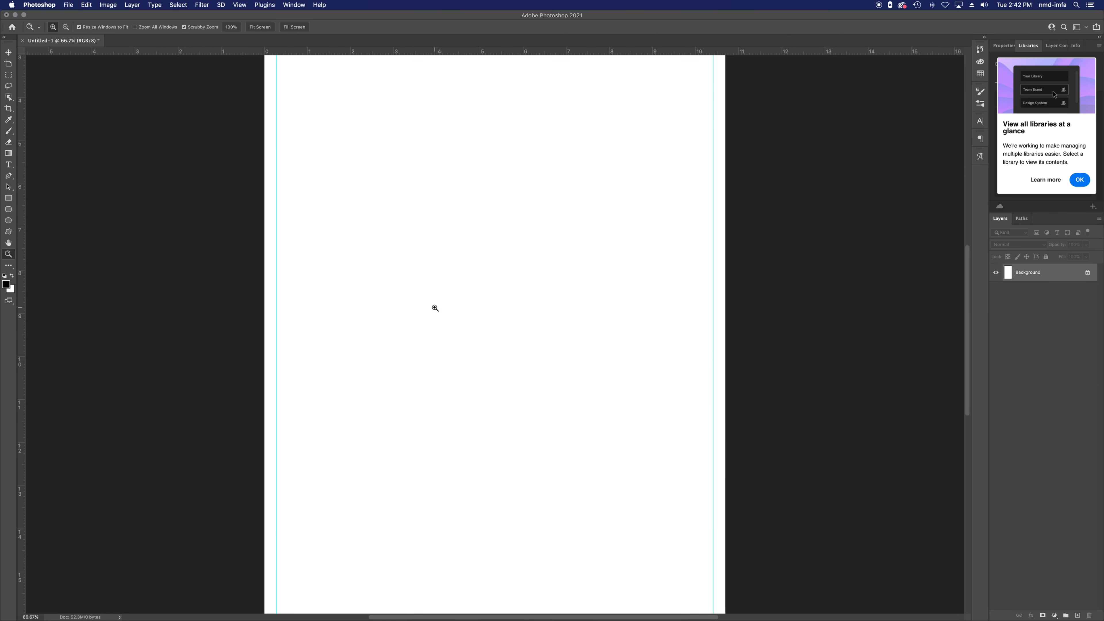
Step: Undo the portrait resize to restore the landscape canvas
{"action": "left_click", "coordinate": [435, 308], "text": "alt"}
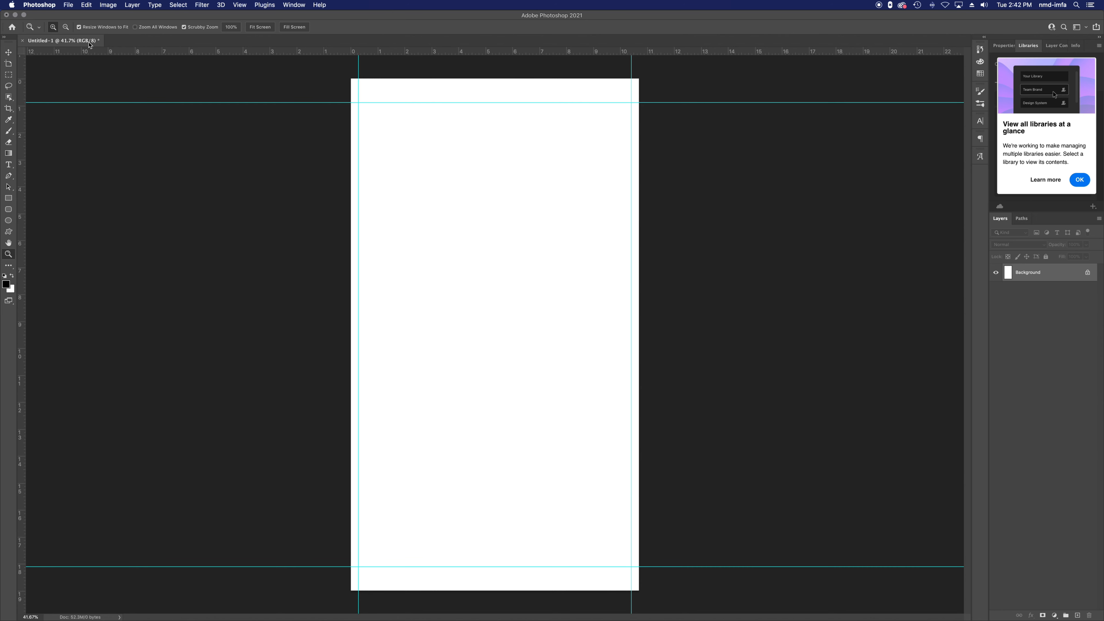
{"action": "left_click", "coordinate": [8, 53]}
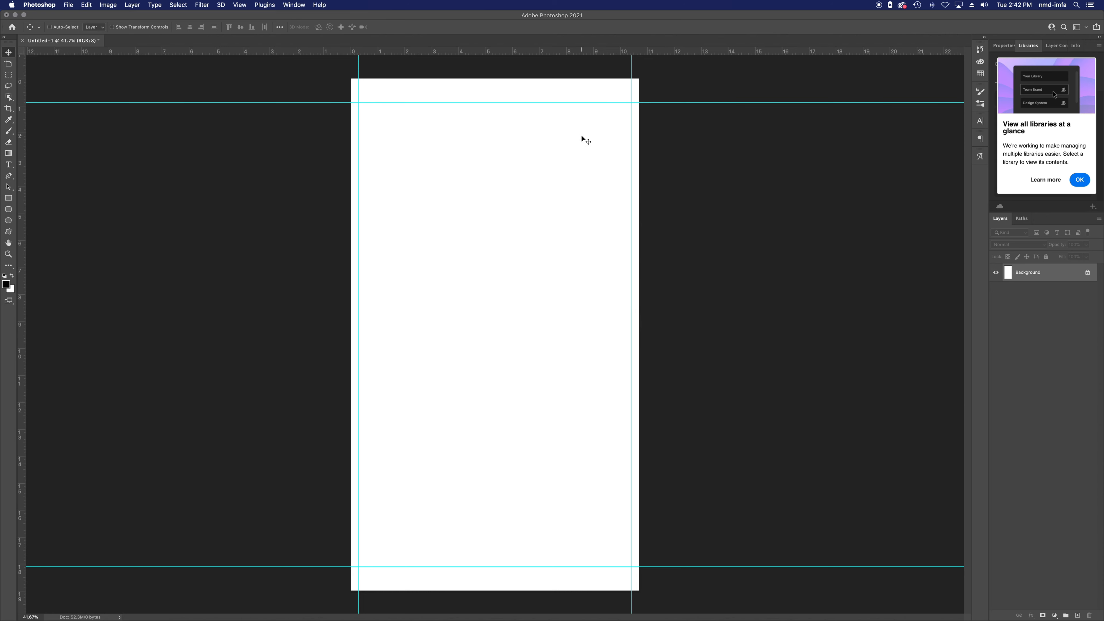
{"action": "key", "text": "super+z"}
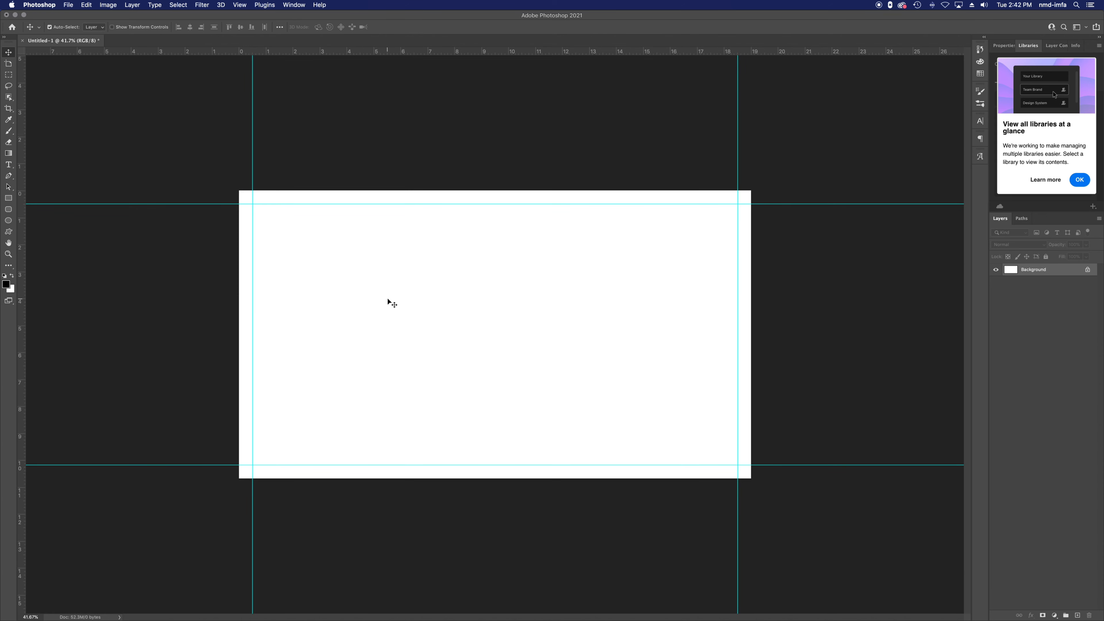
{"action": "key", "text": "super+equal"}
{"action": "key", "text": "super+equal"}
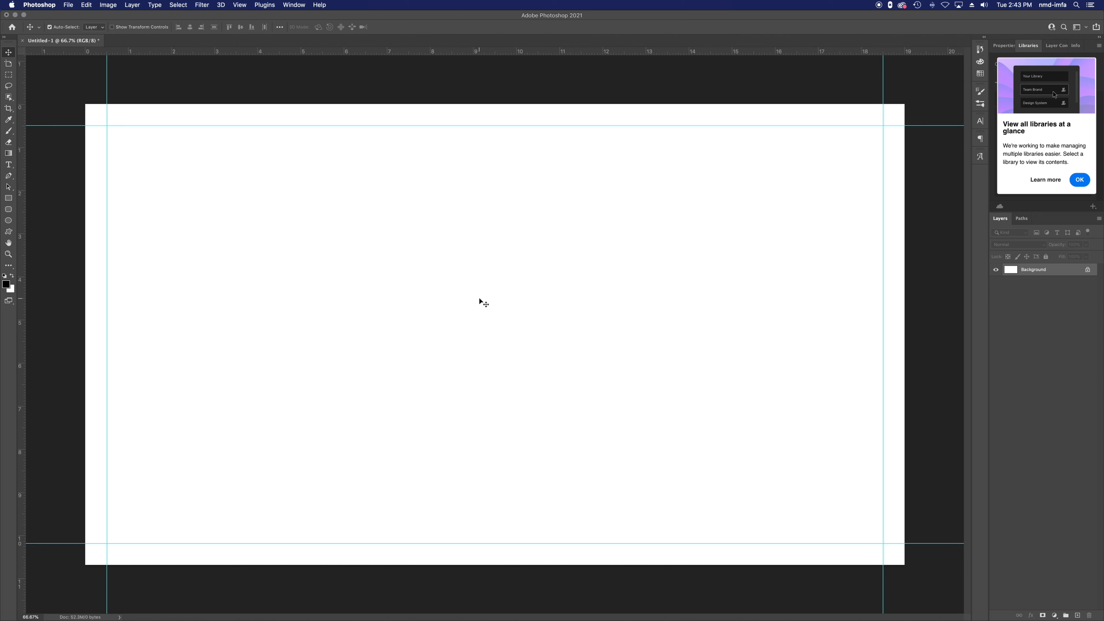
Step: Save the document to the Desktop in Photoshop format as ps-template-16x9-300dpi
{"action": "key", "text": "super+shift+s"}
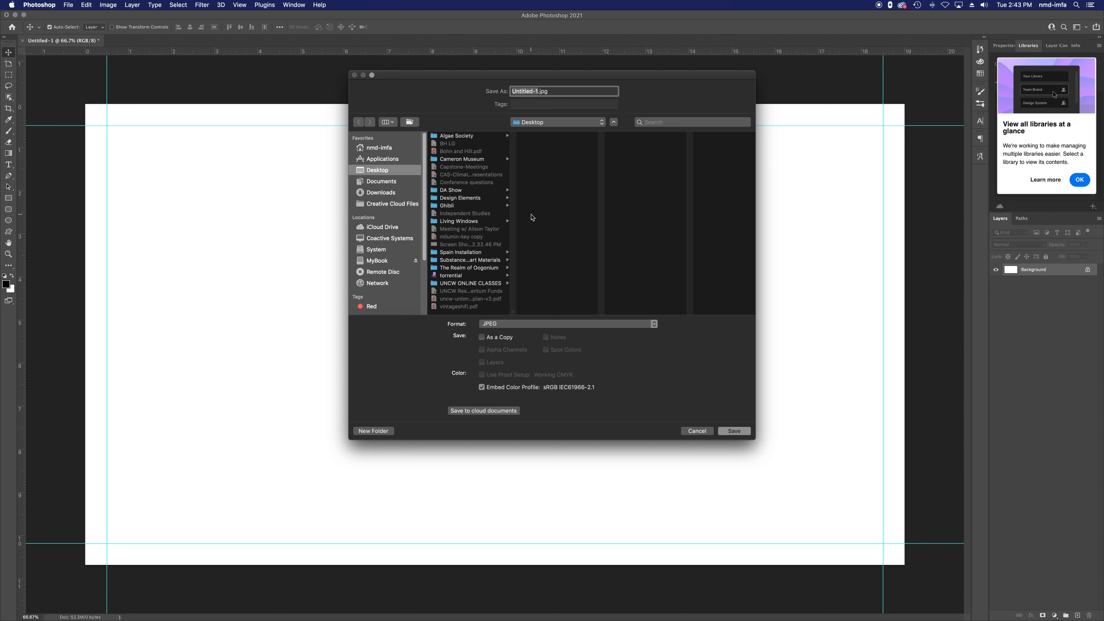
{"action": "type", "text": "p"}
{"action": "type", "text": "s-template-16"}
{"action": "type", "text": "x19"}
{"action": "type", "text": "9"}
{"action": "type", "text": "-300dpi"}
{"action": "left_click", "coordinate": [520, 323]}
{"action": "left_click", "coordinate": [522, 272]}
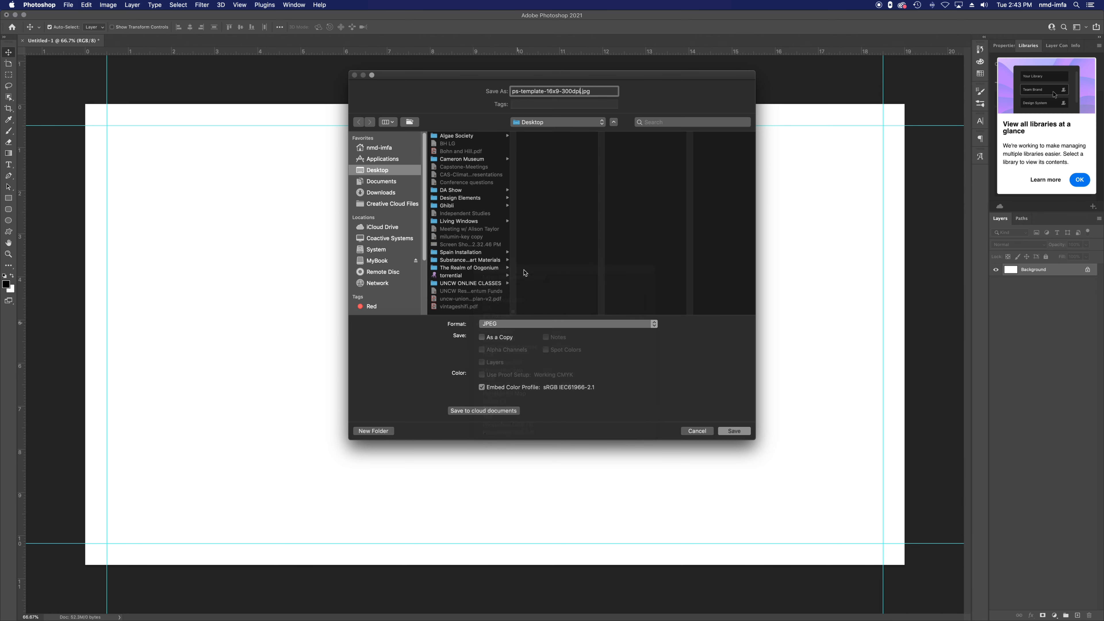
{"action": "left_click", "coordinate": [733, 431]}
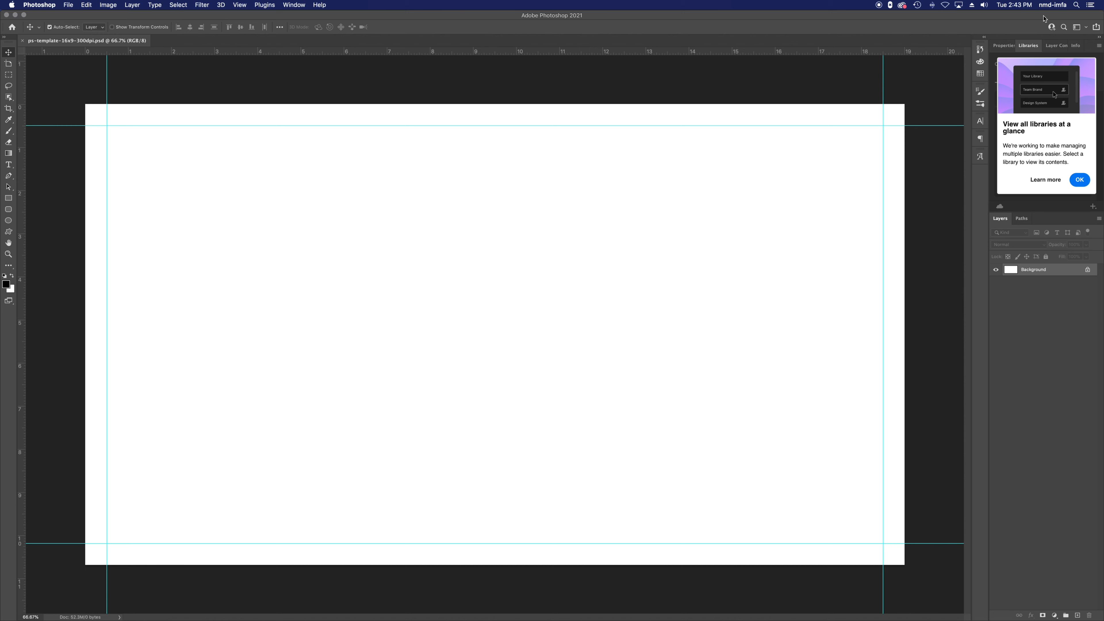
Step: Place a horizontal guide about 2 inches down and add a text box above it reading "Here's My Big Title"
{"action": "left_click", "coordinate": [8, 165]}
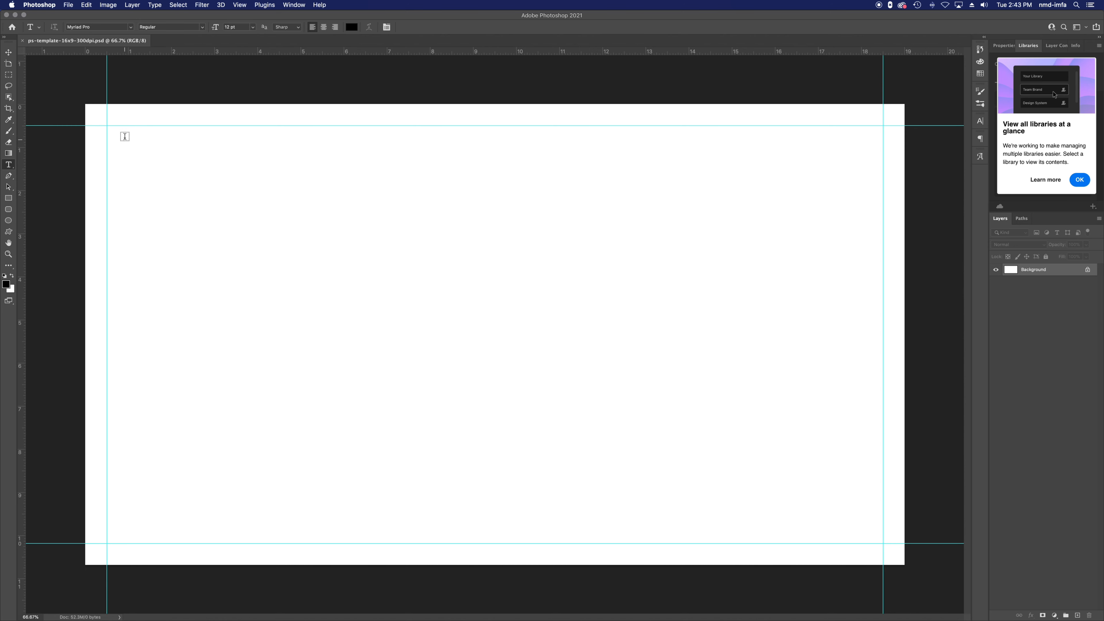
{"action": "left_click_drag", "start_coordinate": [150, 51], "coordinate": [181, 191]}
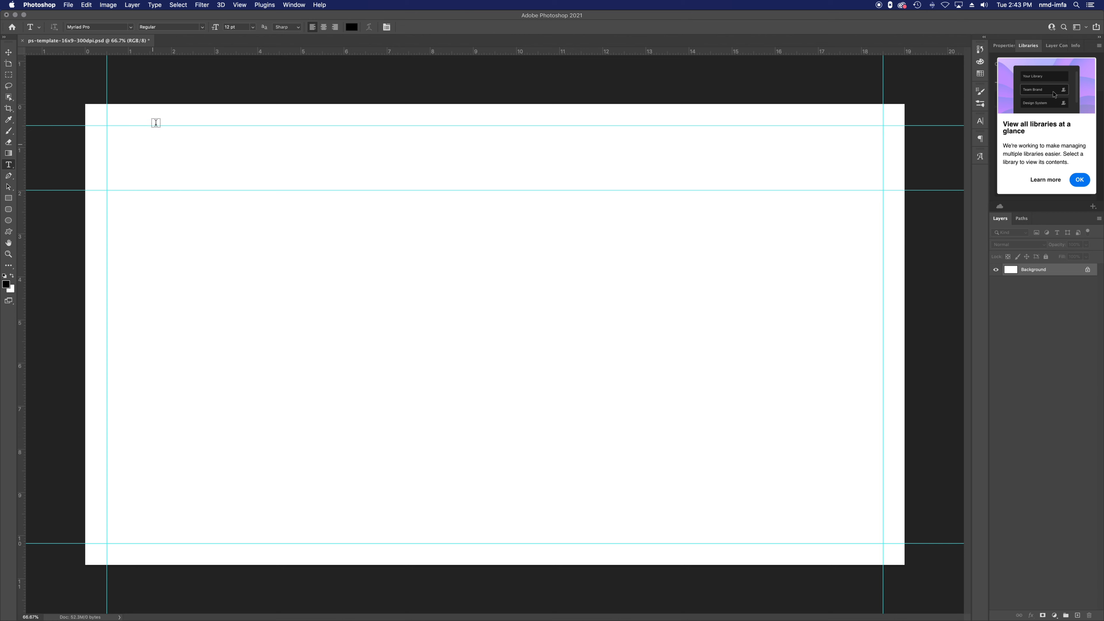
{"action": "left_click_drag", "start_coordinate": [114, 128], "coordinate": [674, 190]}
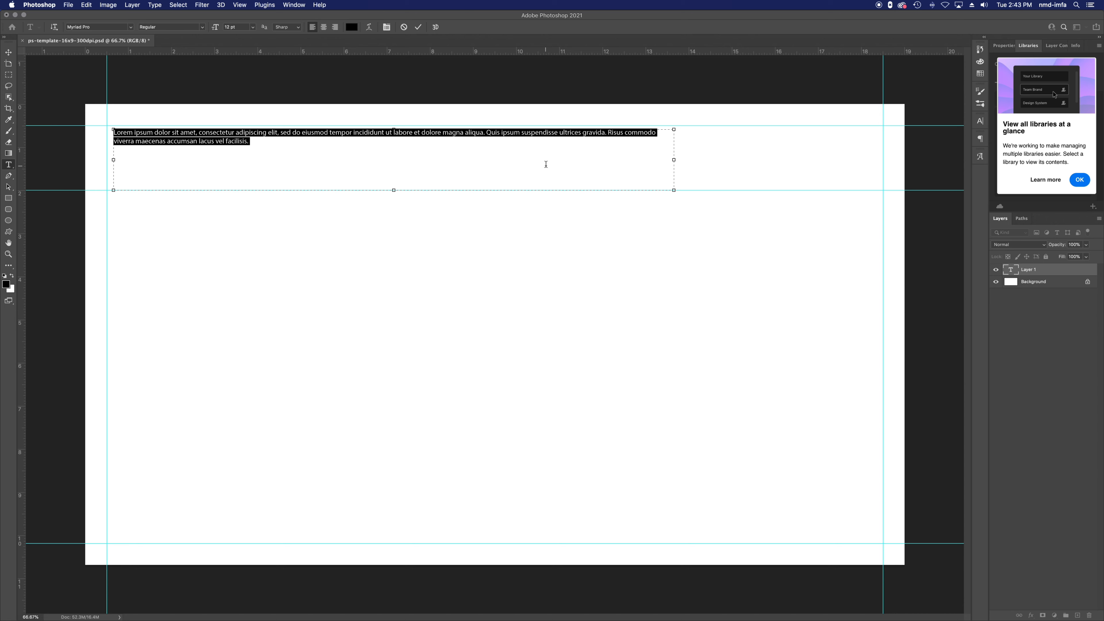
{"action": "type", "text": "H"}
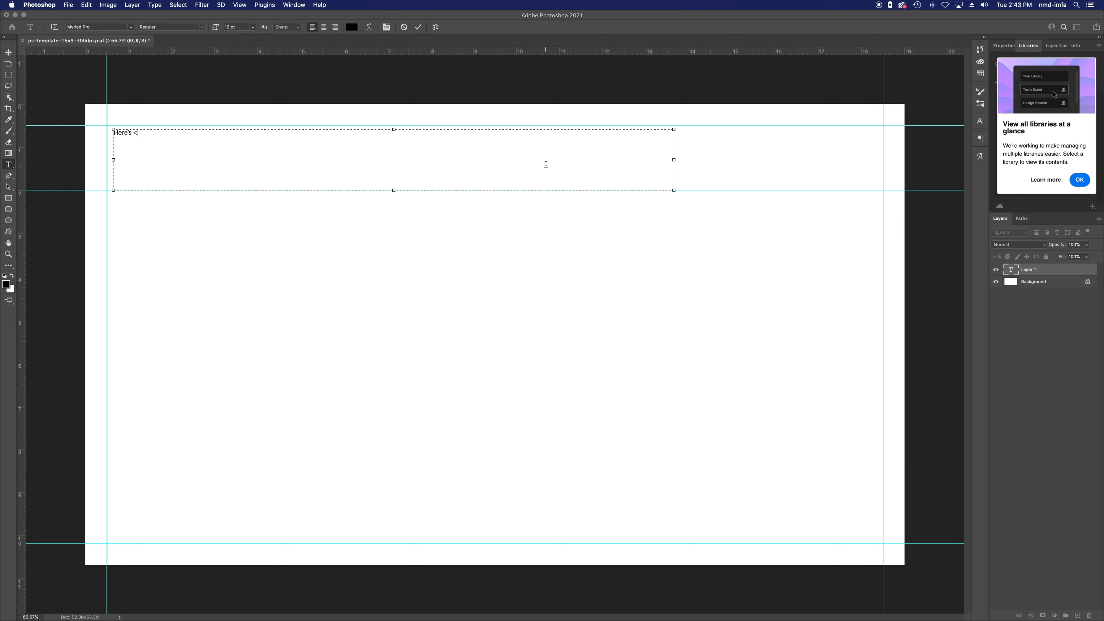
{"action": "type", "text": "ere's My Big Title"}
Step: Set the font size of the whole title text to 91 pt
{"action": "key", "text": "super+a"}
{"action": "left_click", "coordinate": [253, 27]}
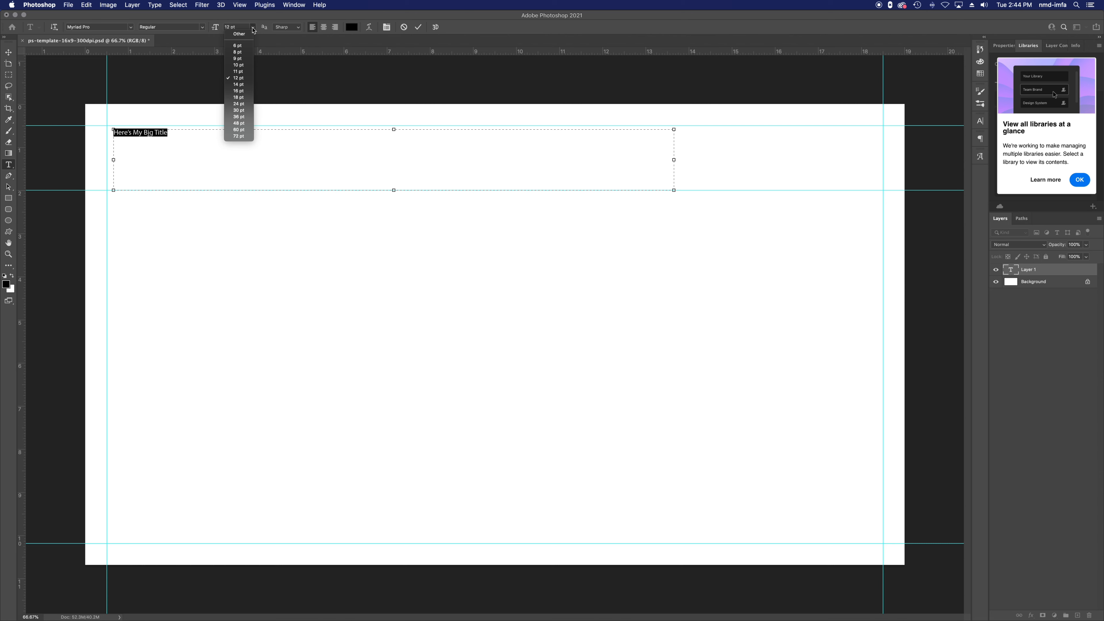
{"action": "left_click", "coordinate": [243, 136]}
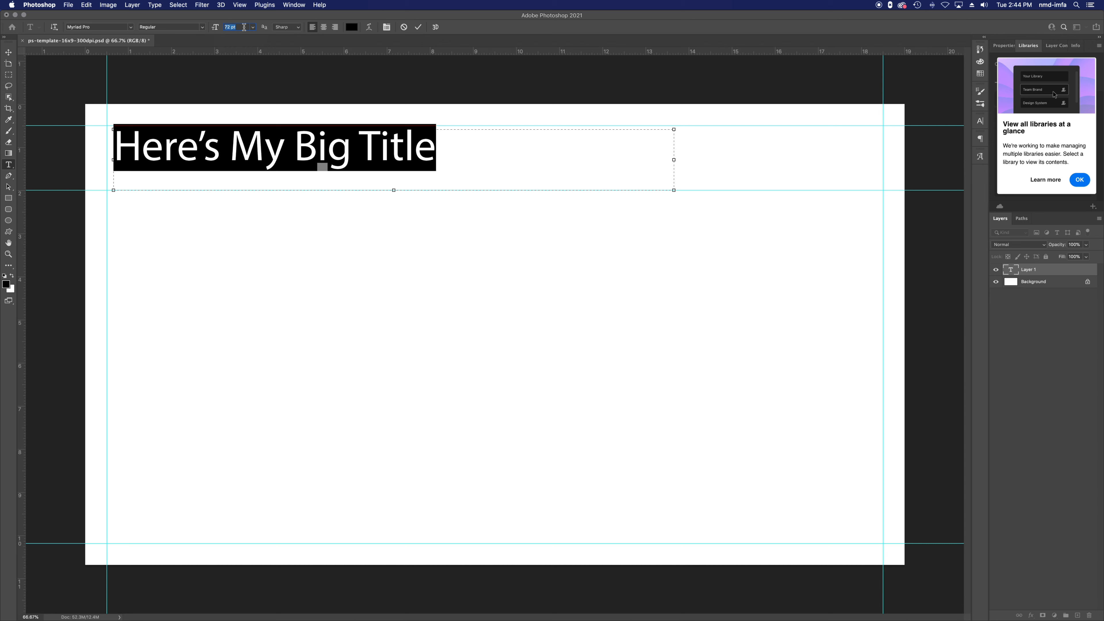
{"action": "key", "text": "Return"}
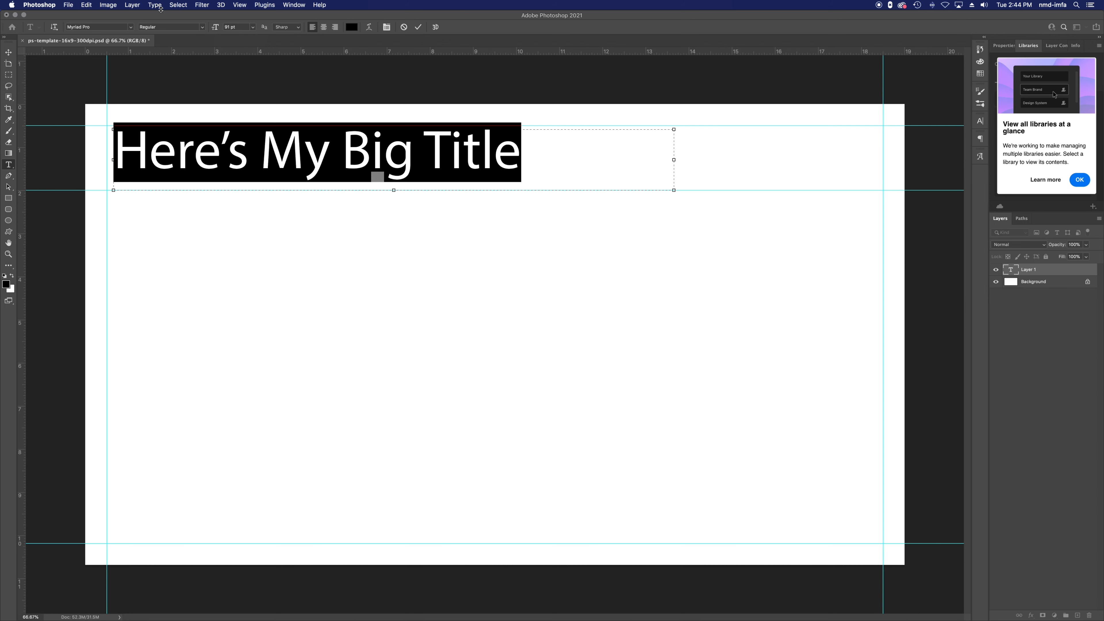
Step: Narrow the title's text box to about 9.75 inches wide and commit the text
{"action": "left_click_drag", "start_coordinate": [673, 191], "coordinate": [634, 189]}
{"action": "left_click_drag", "start_coordinate": [634, 191], "coordinate": [534, 190]}
{"action": "left_click", "coordinate": [9, 53]}
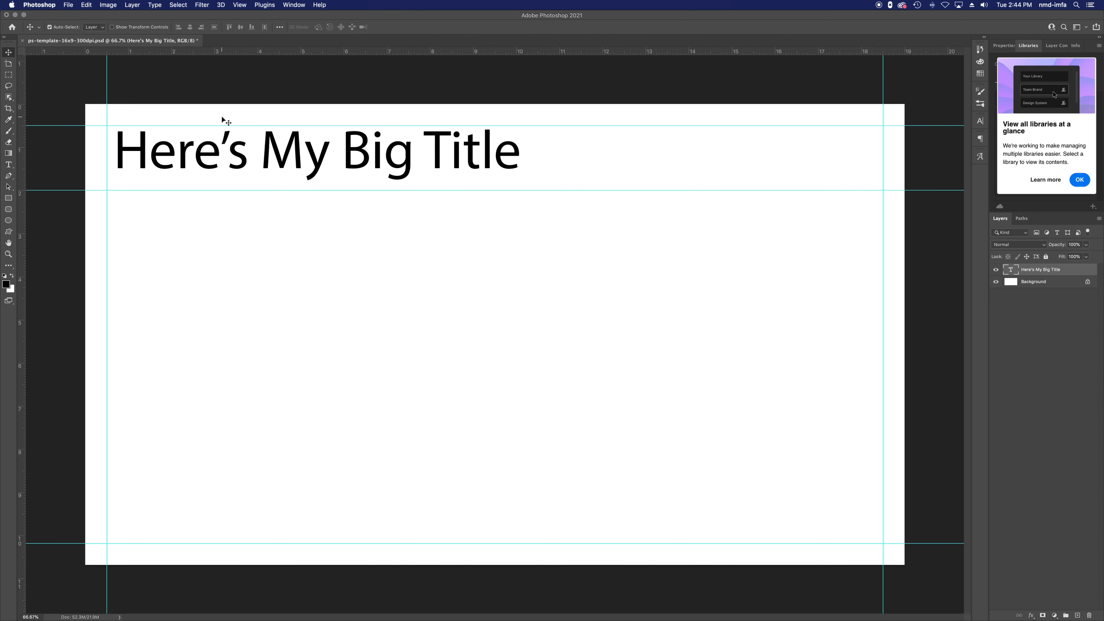
Step: Preview several fonts on the title text and set it to Cooper Std Black
{"action": "key", "text": "t"}
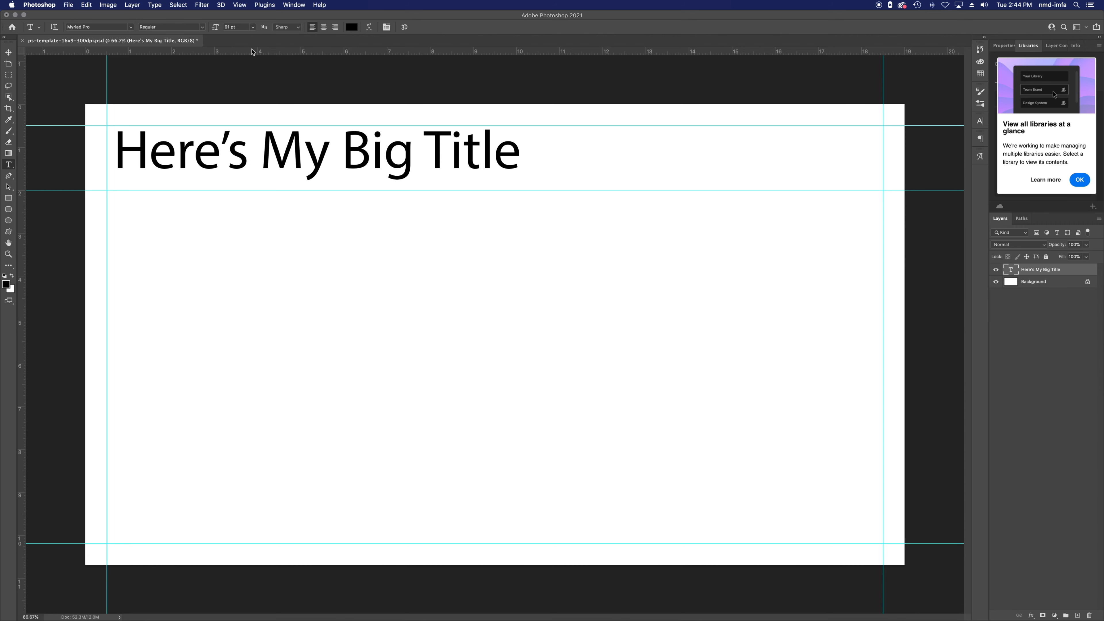
{"action": "left_click", "coordinate": [126, 27]}
{"action": "type", "text": "Adobe Caslon Pro"}
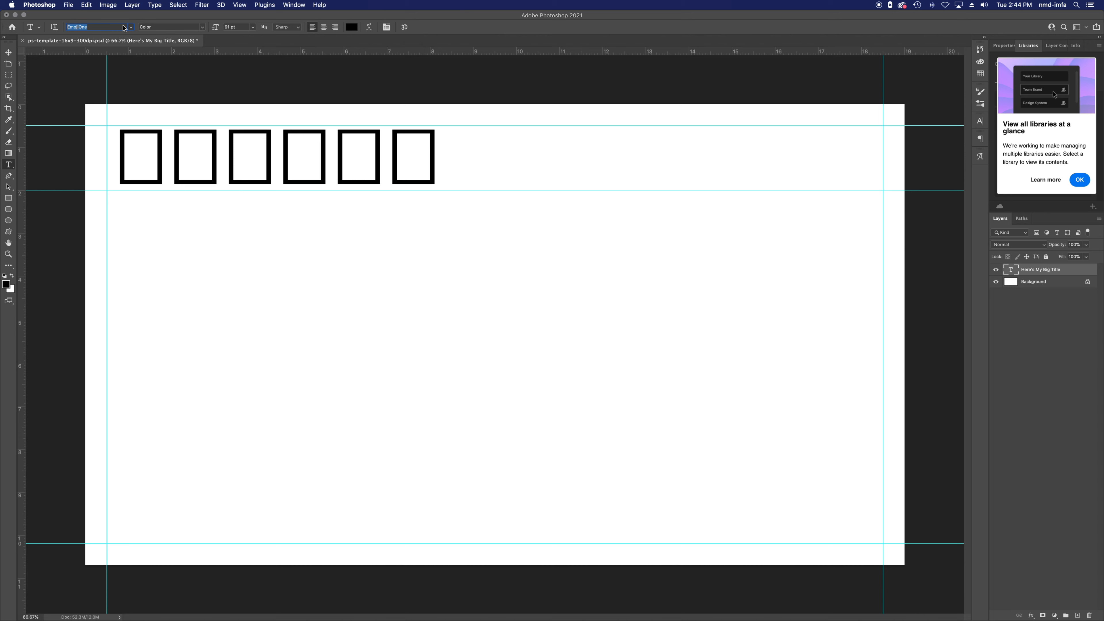
{"action": "key", "text": "Down"}
{"action": "key", "text": "Down"}
{"action": "key", "text": "Down"}
{"action": "key", "text": "Down"}
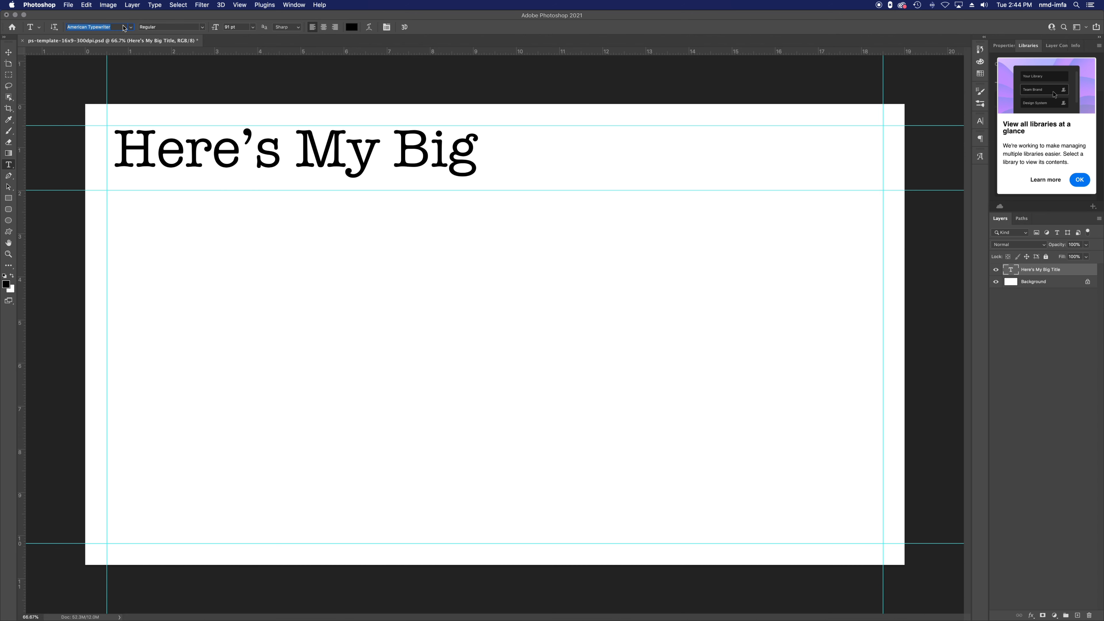
{"action": "key", "text": "Down"}
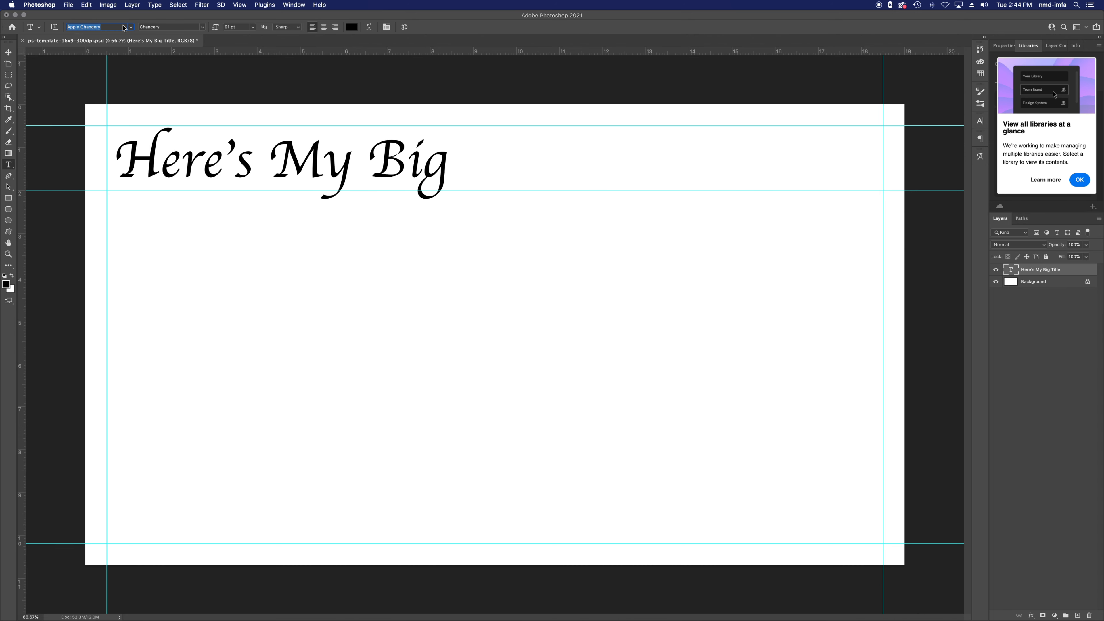
{"action": "left_click", "coordinate": [131, 27]}
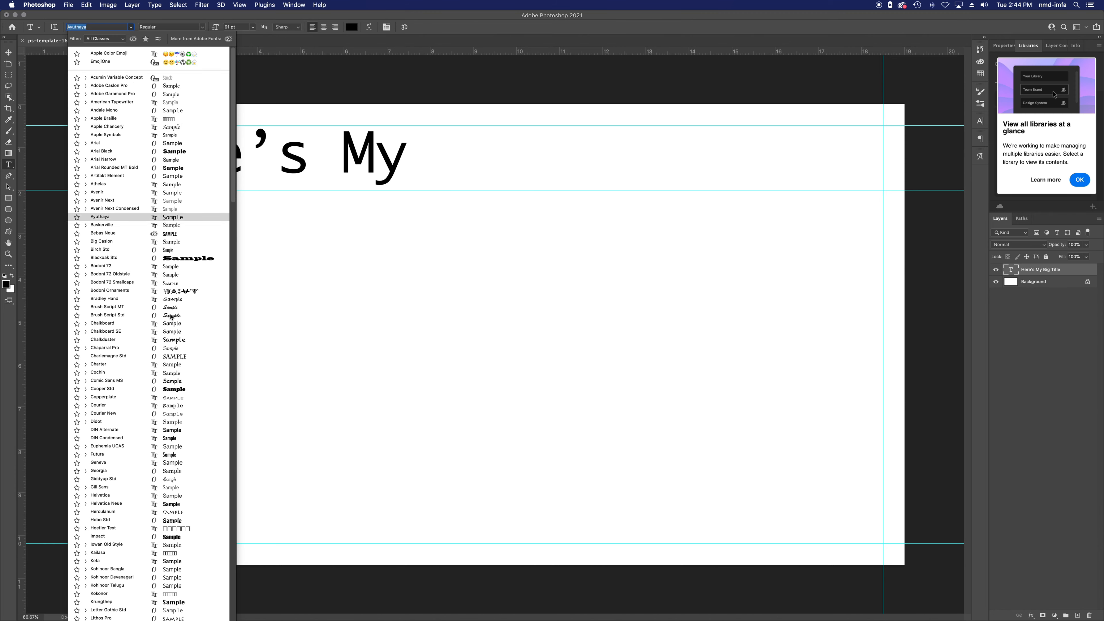
{"action": "left_click", "coordinate": [174, 393]}
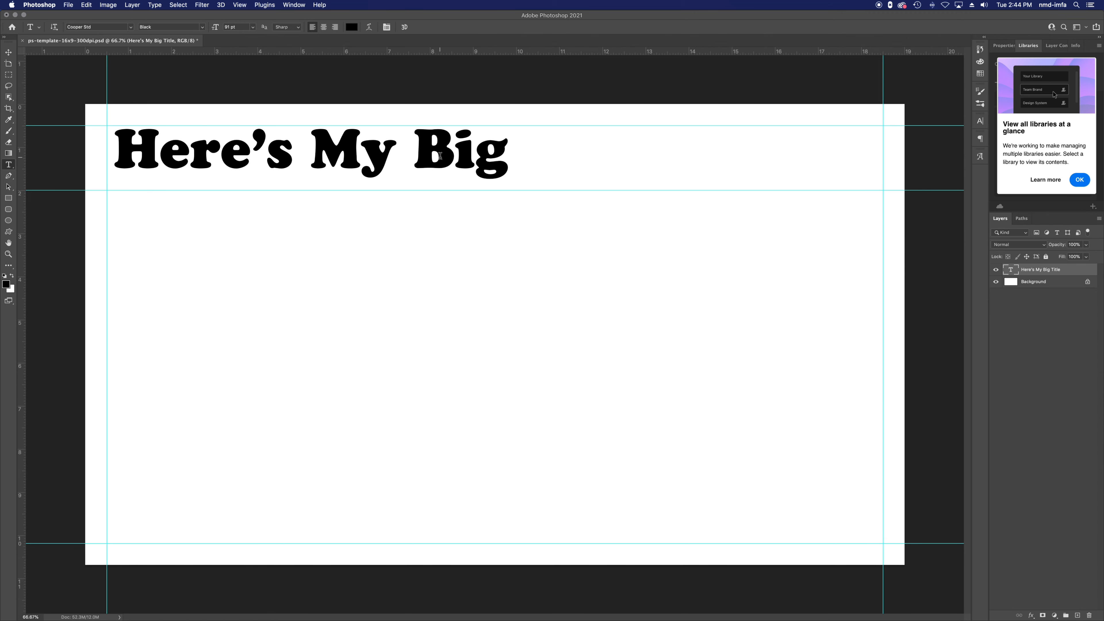
Step: Widen the title's text box to fit the full title and move the title down to the 2-inch guide
{"action": "left_click_drag", "start_coordinate": [532, 191], "coordinate": [713, 202]}
{"action": "left_click", "coordinate": [9, 51]}
{"action": "left_click_drag", "start_coordinate": [242, 153], "coordinate": [246, 171]}
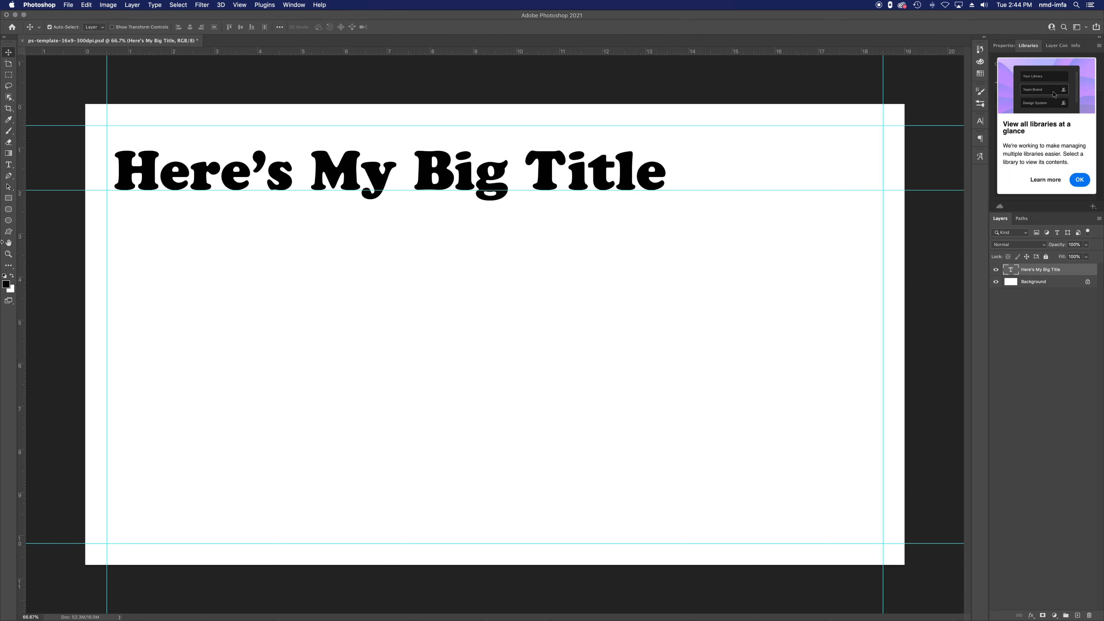
Step: Nudge the title left until it sits close to the left margin guide
{"action": "key", "text": "Left"}
{"action": "key", "text": "Left"}
{"action": "key", "text": "Left"}
{"action": "key", "text": "Left"}
{"action": "key", "text": "Left"}
{"action": "key", "text": "Left"}
{"action": "key", "text": "Left"}
{"action": "key", "text": "Left"}
{"action": "key", "text": "Left"}
{"action": "key", "text": "Left"}
{"action": "key", "text": "Left"}
{"action": "key", "text": "Left"}
{"action": "key", "text": "Left"}
{"action": "key", "text": "Left"}
{"action": "key", "text": "Left"}
{"action": "key", "text": "Left"}
{"action": "key", "text": "Left"}
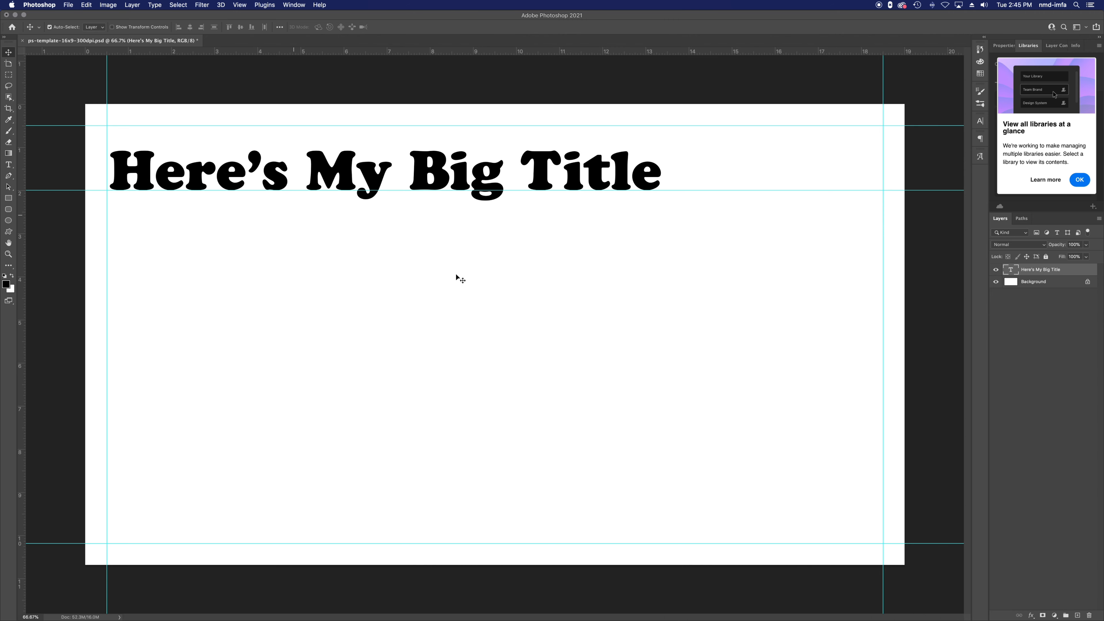
Step: Open cat_stare3.jpg from the Design Elements folder on the Desktop
{"action": "mouse_move", "coordinate": [572, 608]}
{"action": "left_click", "coordinate": [66, 4]}
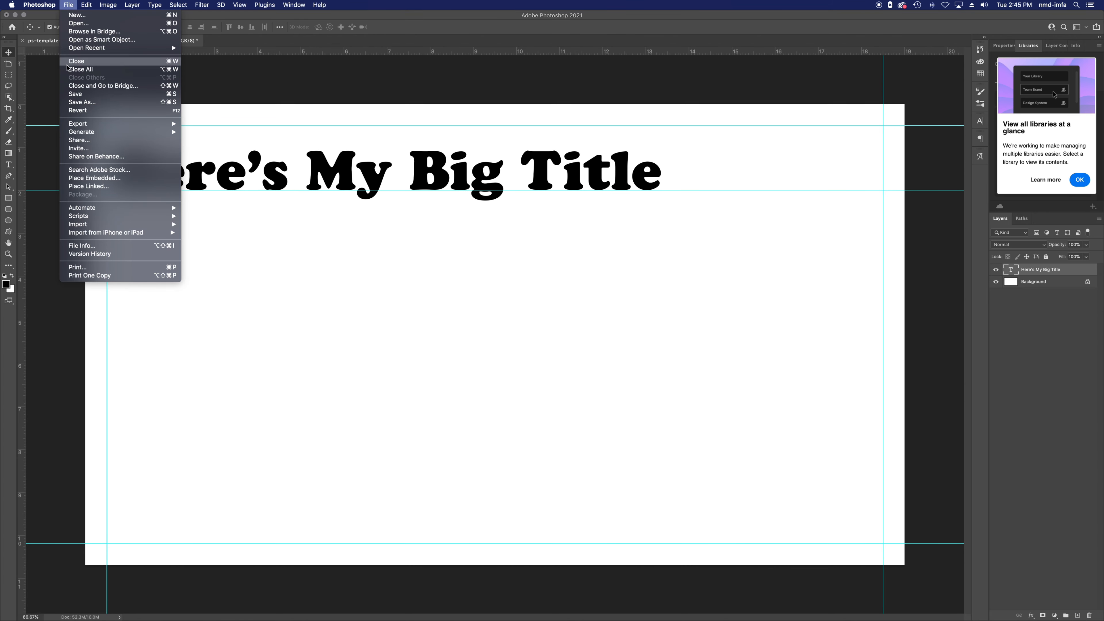
{"action": "left_click", "coordinate": [79, 23]}
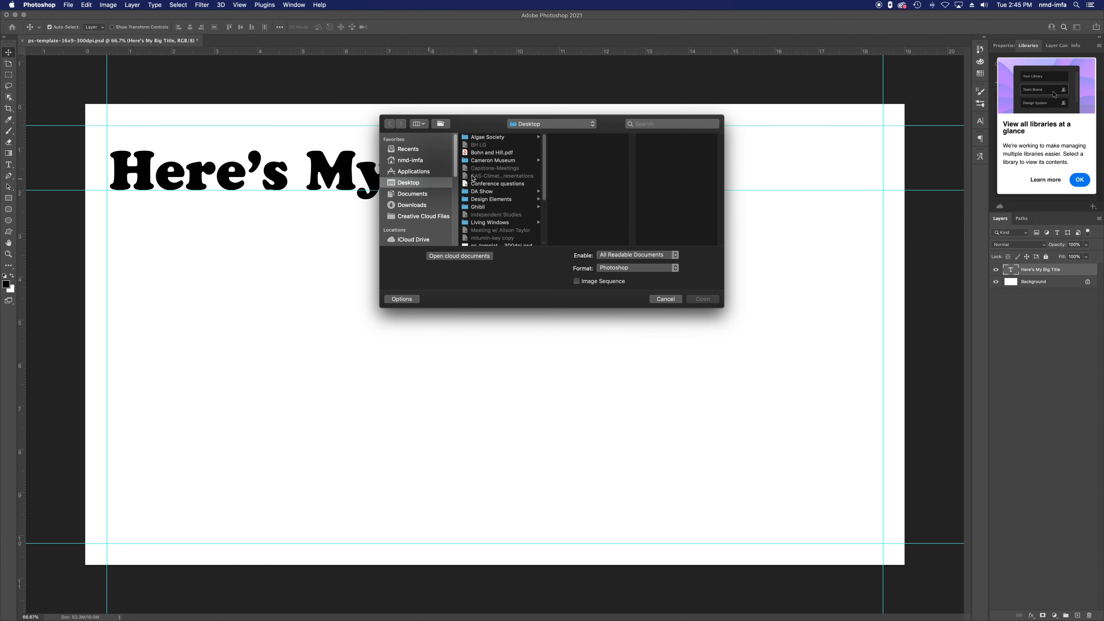
{"action": "scroll", "coordinate": [511, 173], "scroll_direction": "down", "scroll_amount": 3}
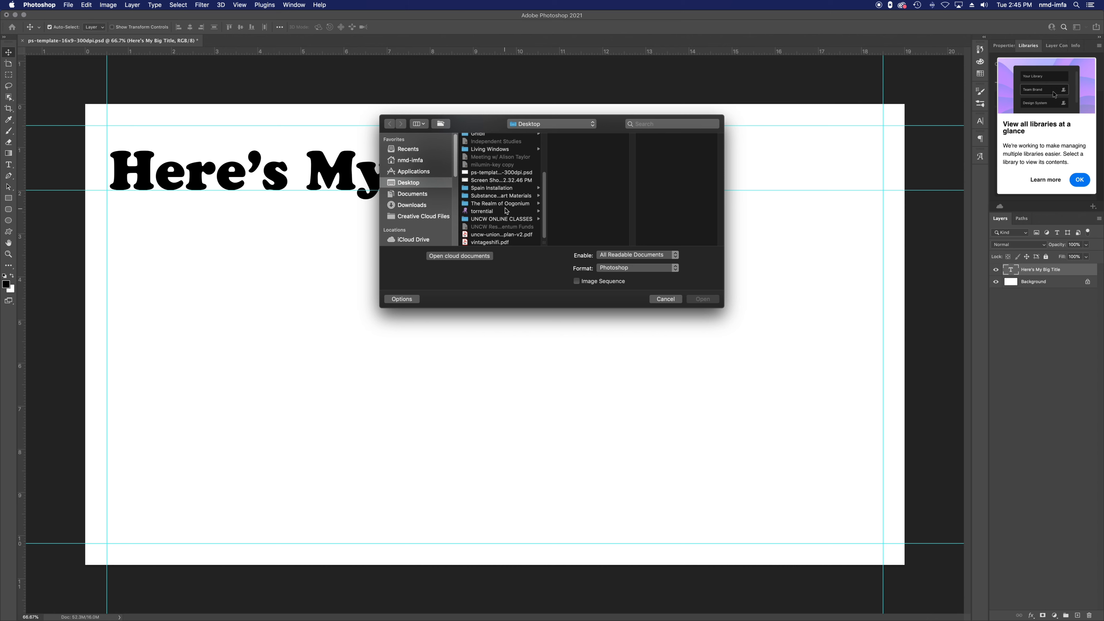
{"action": "scroll", "coordinate": [506, 205], "scroll_direction": "up", "scroll_amount": 3}
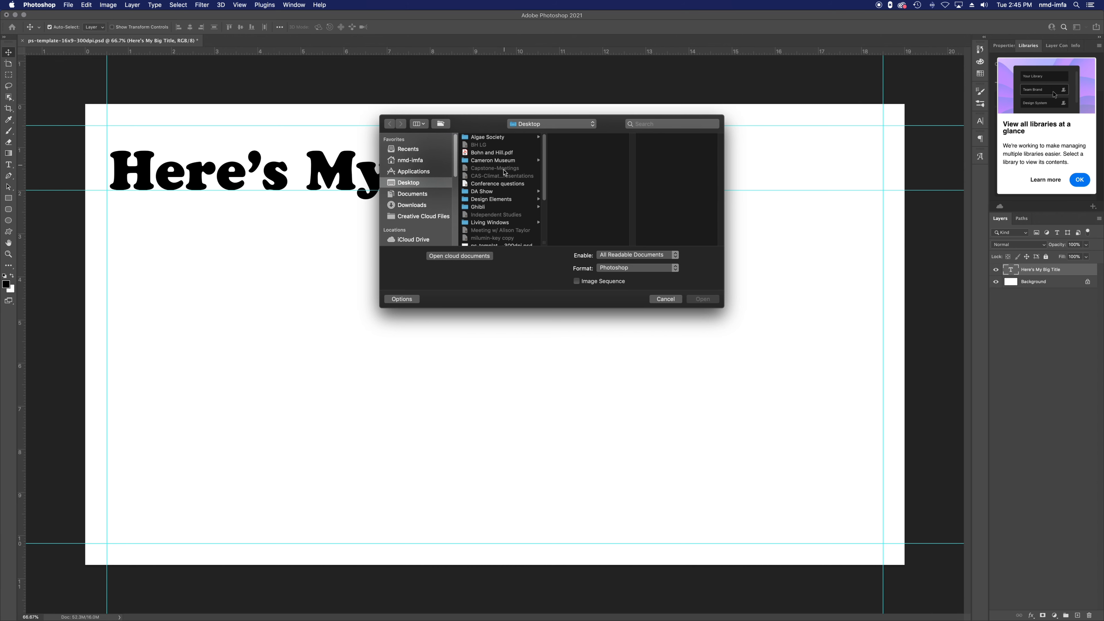
{"action": "left_click", "coordinate": [498, 200]}
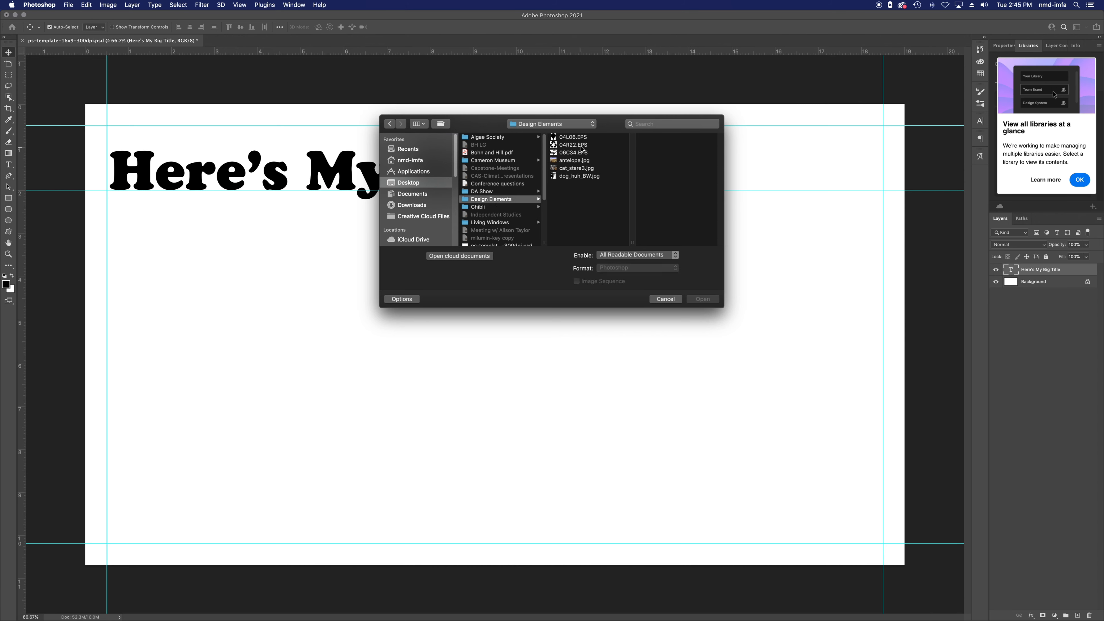
{"action": "left_click", "coordinate": [581, 161]}
{"action": "left_click", "coordinate": [566, 169]}
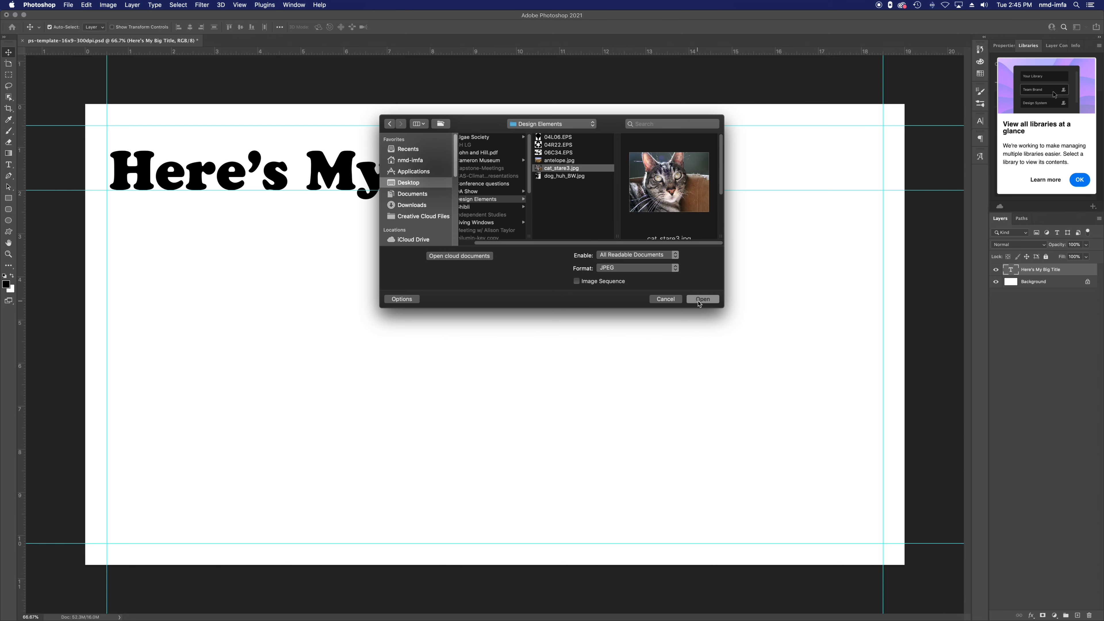
{"action": "left_click", "coordinate": [697, 299]}
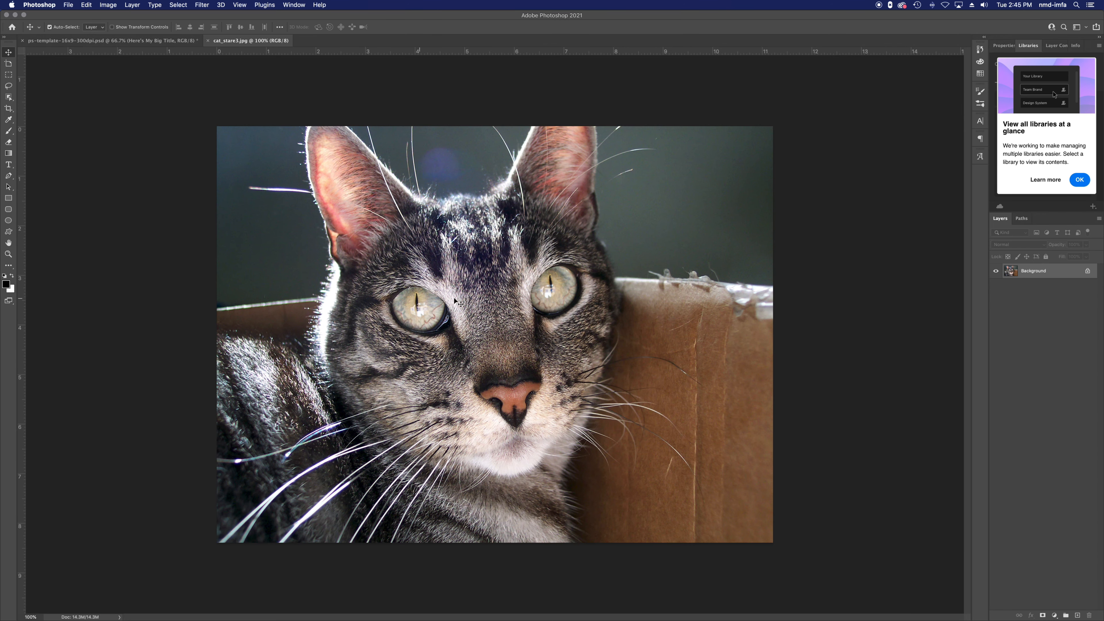
Step: Copy the entire cat image, close its file and paste the image into the template document
{"action": "key", "text": "super+a"}
{"action": "key", "text": "super+c"}
{"action": "key", "text": "super+w"}
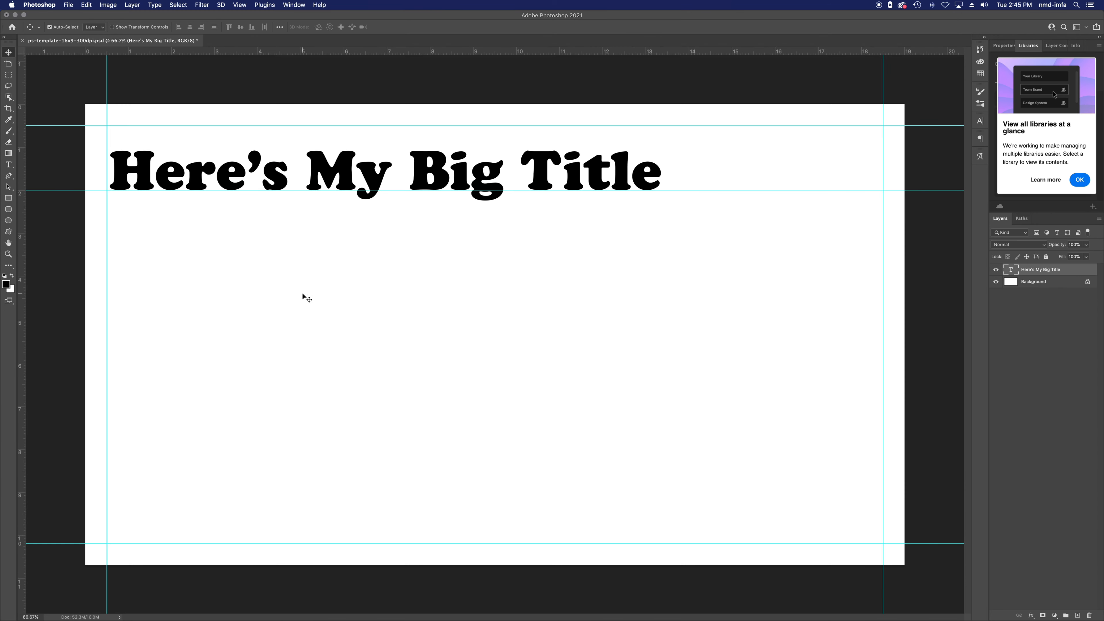
{"action": "key", "text": "super+v"}
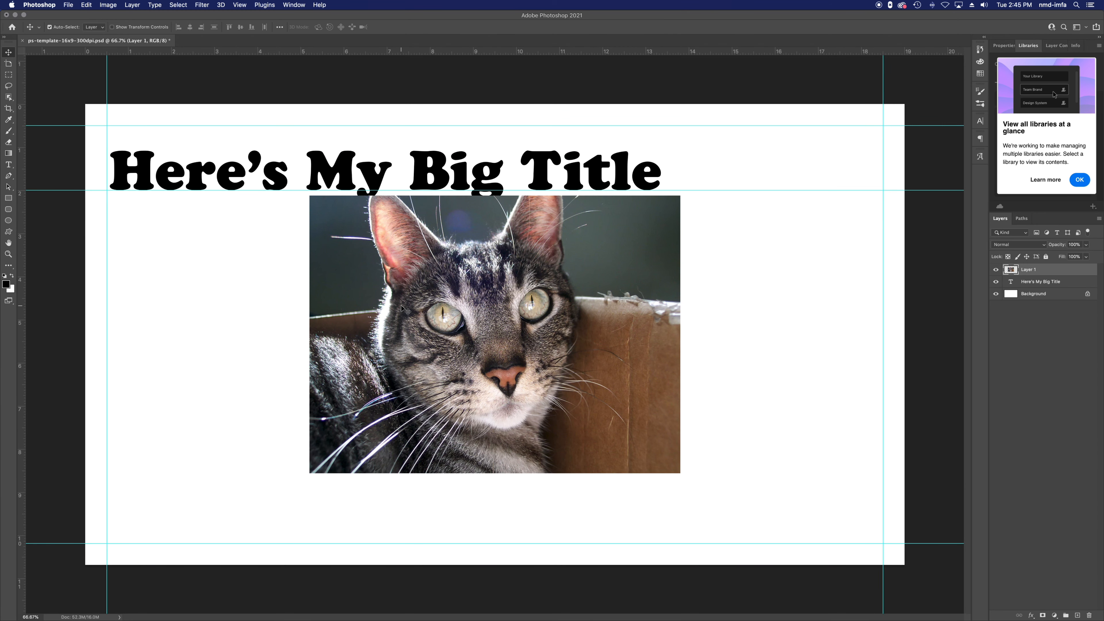
Step: Move the cat photo against the left margin guide below the title and scale it down to about 2.75 inches wide
{"action": "left_click_drag", "start_coordinate": [497, 321], "coordinate": [301, 366]}
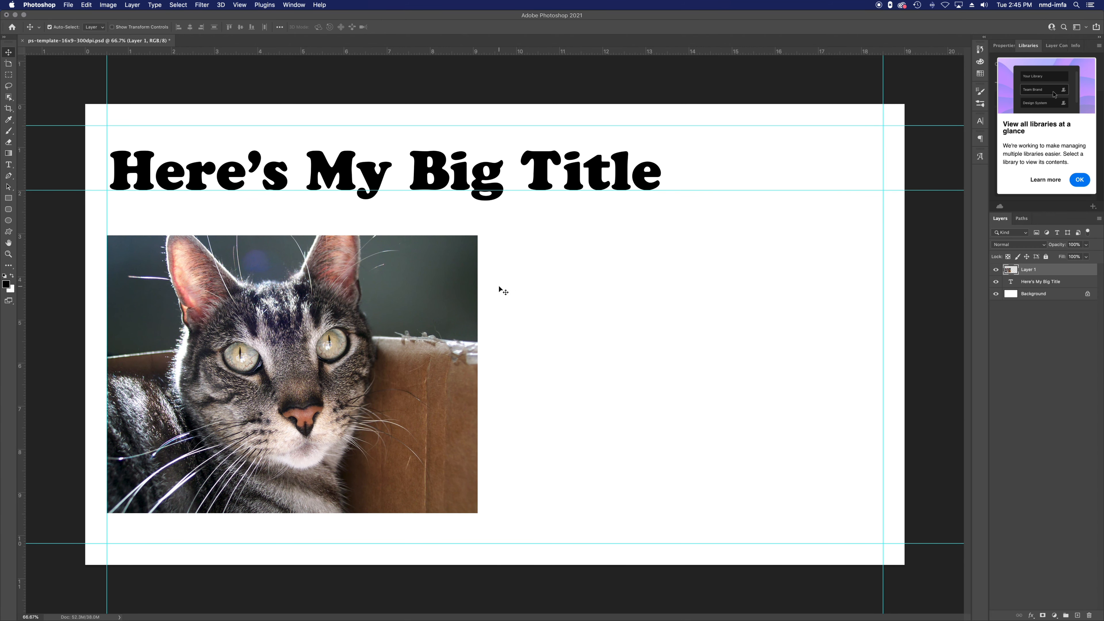
{"action": "key", "text": "super+t"}
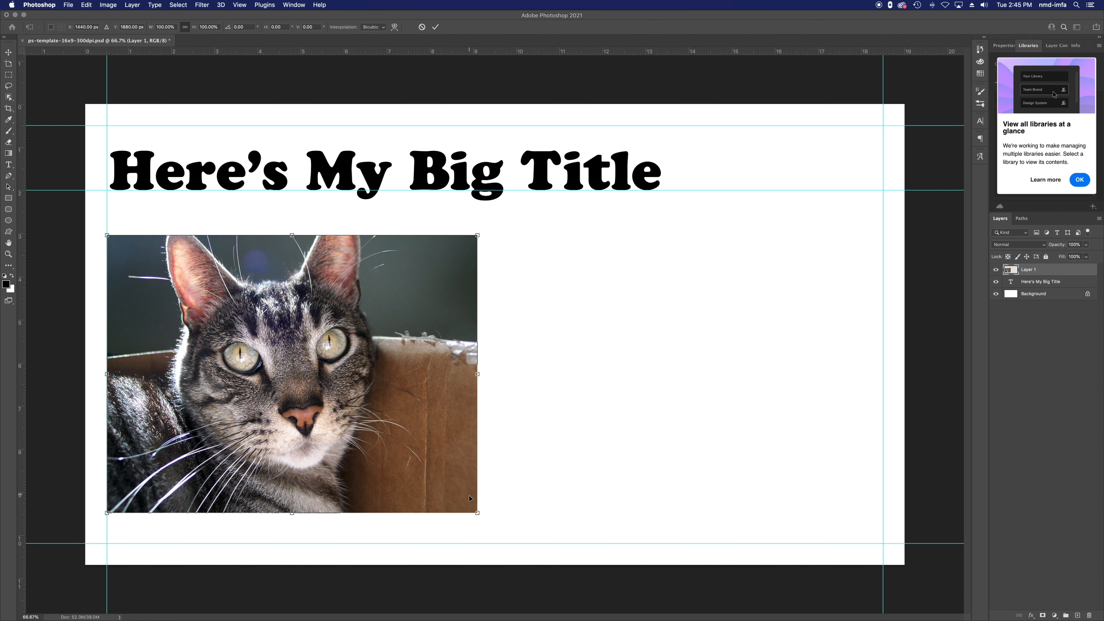
{"action": "left_click_drag", "start_coordinate": [476, 514], "coordinate": [223, 330]}
{"action": "key", "text": "Return"}
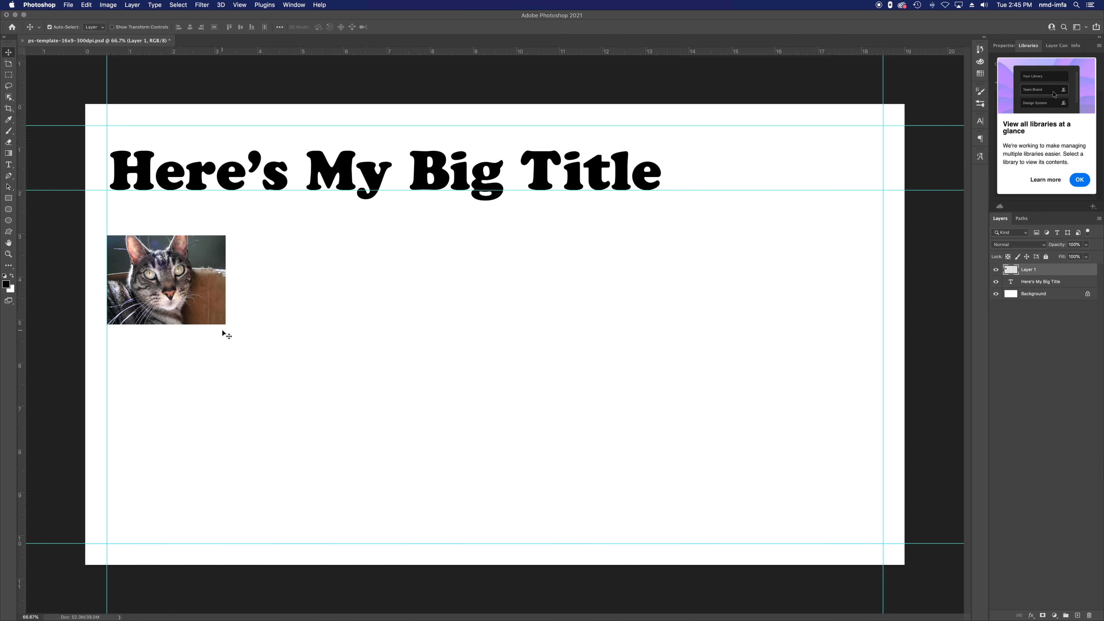
Step: Make a circular selection about 2 inches across over the cat's face with the Elliptical Marquee tool
{"action": "left_click", "coordinate": [8, 78]}
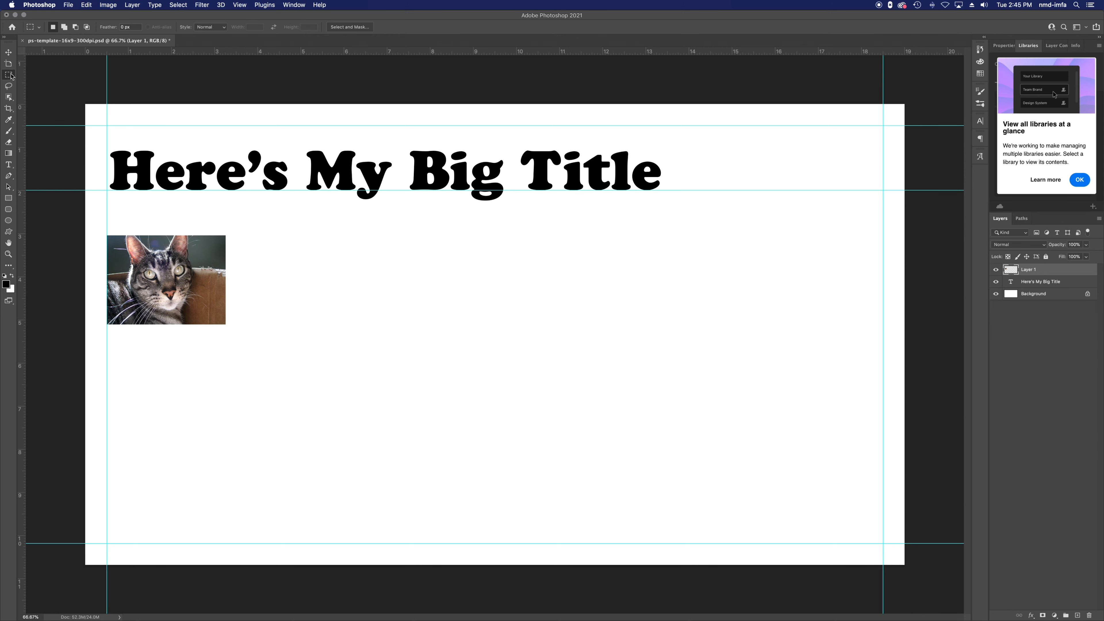
{"action": "left_click", "coordinate": [9, 265]}
{"action": "left_click", "coordinate": [9, 266]}
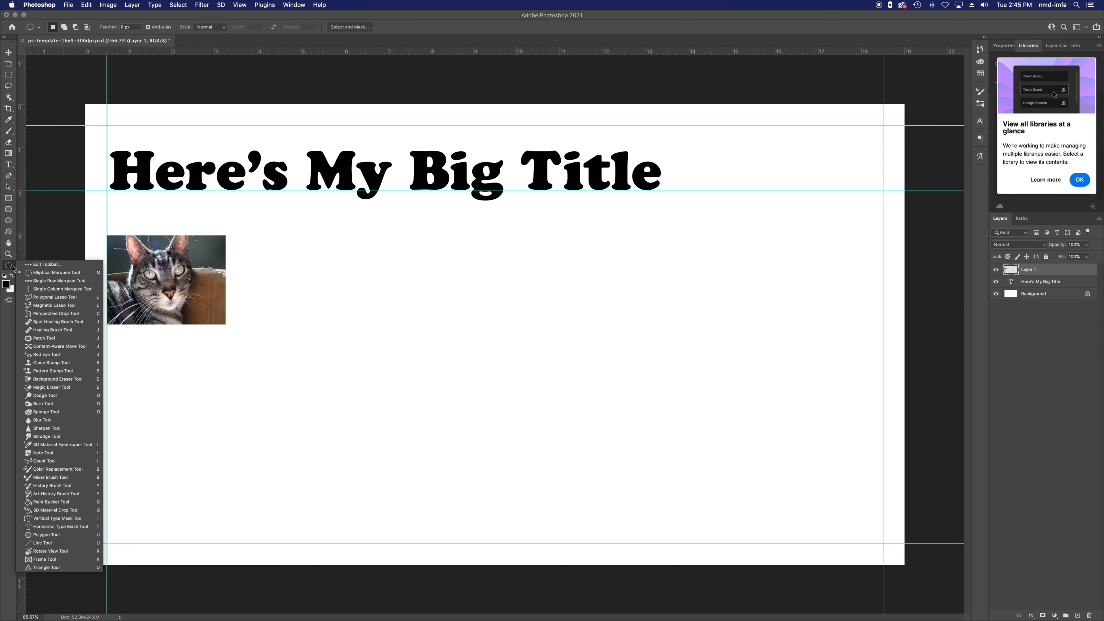
{"action": "left_click", "coordinate": [6, 269]}
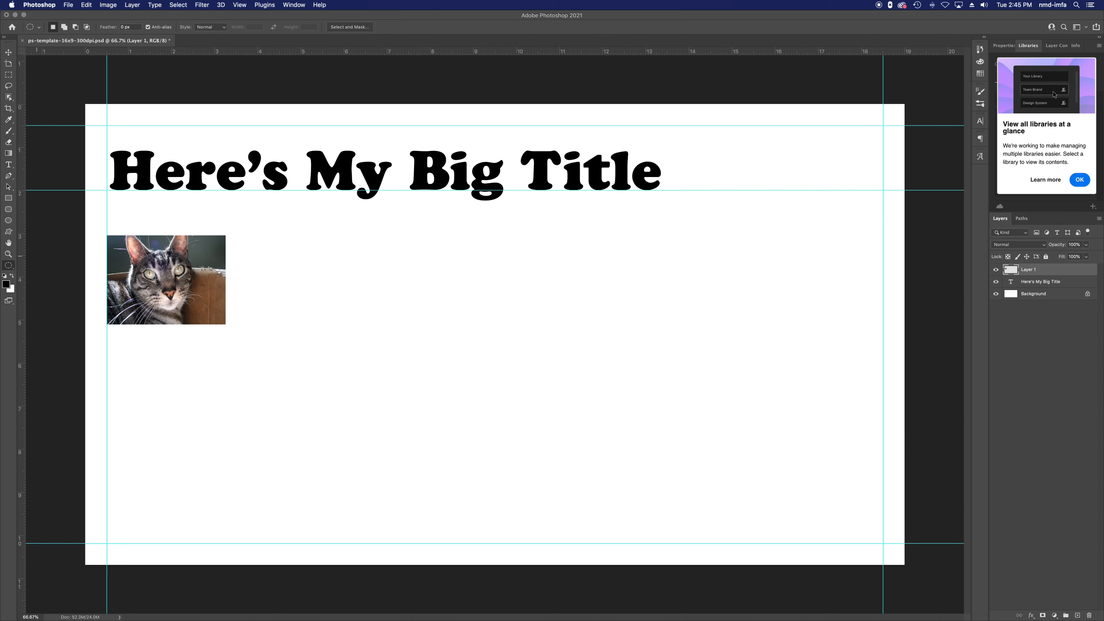
{"action": "left_click_drag", "start_coordinate": [126, 242], "coordinate": [213, 326]}
Step: Add a layer mask that reveals all to the cat photo layer
{"action": "left_click", "coordinate": [132, 4]}
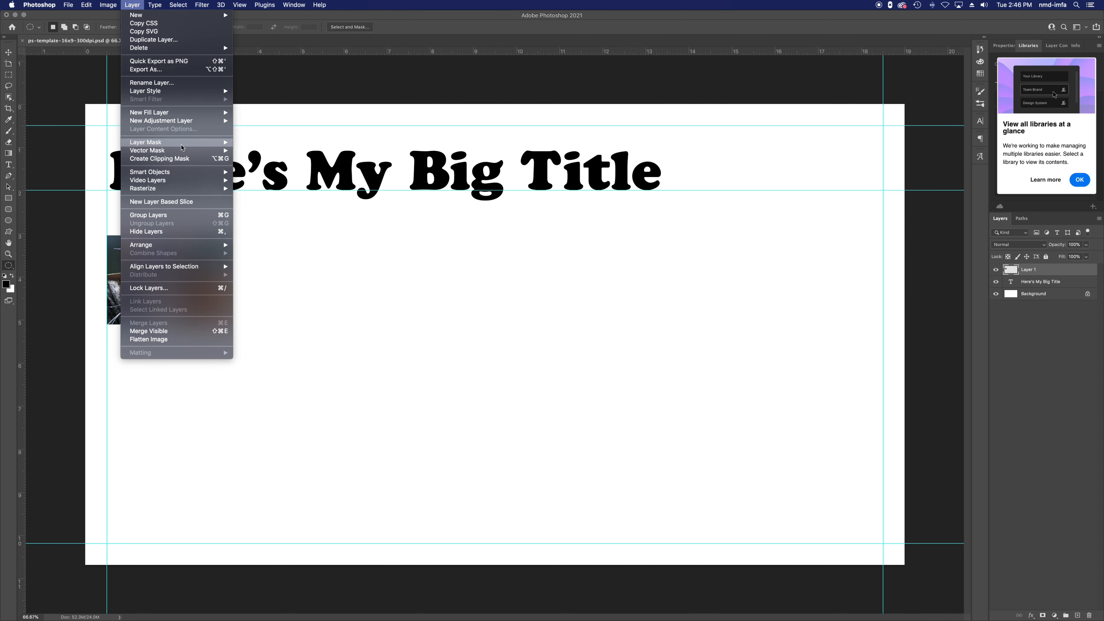
{"action": "mouse_move", "coordinate": [182, 144]}
{"action": "left_click", "coordinate": [255, 143]}
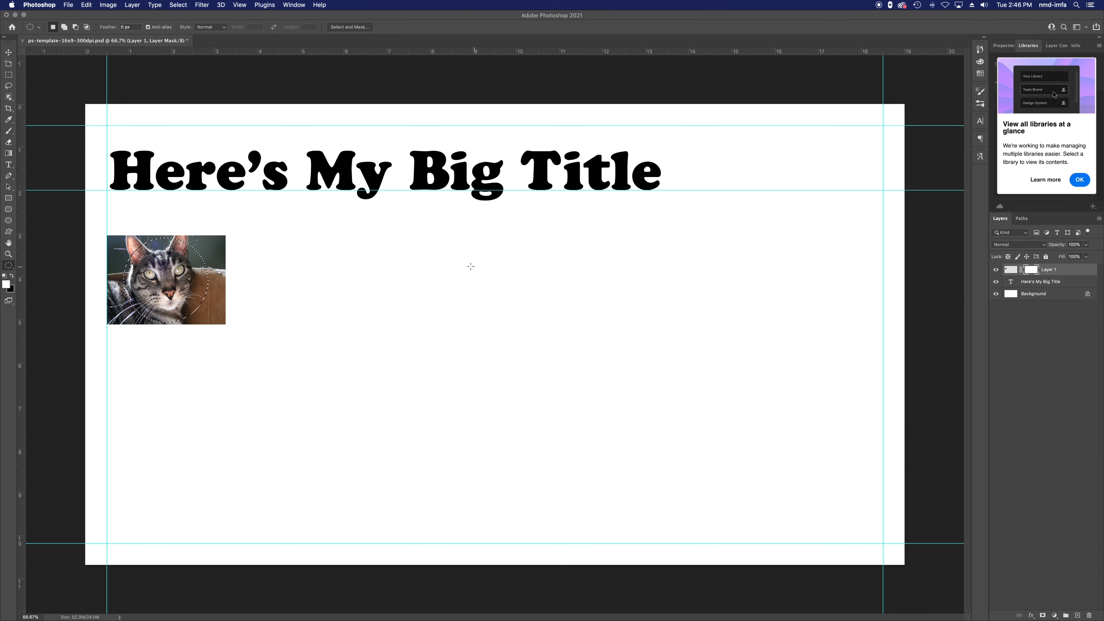
Step: Switch the foreground colour to black, try filling the circular selection on the mask, and undo the fill
{"action": "left_click", "coordinate": [11, 276]}
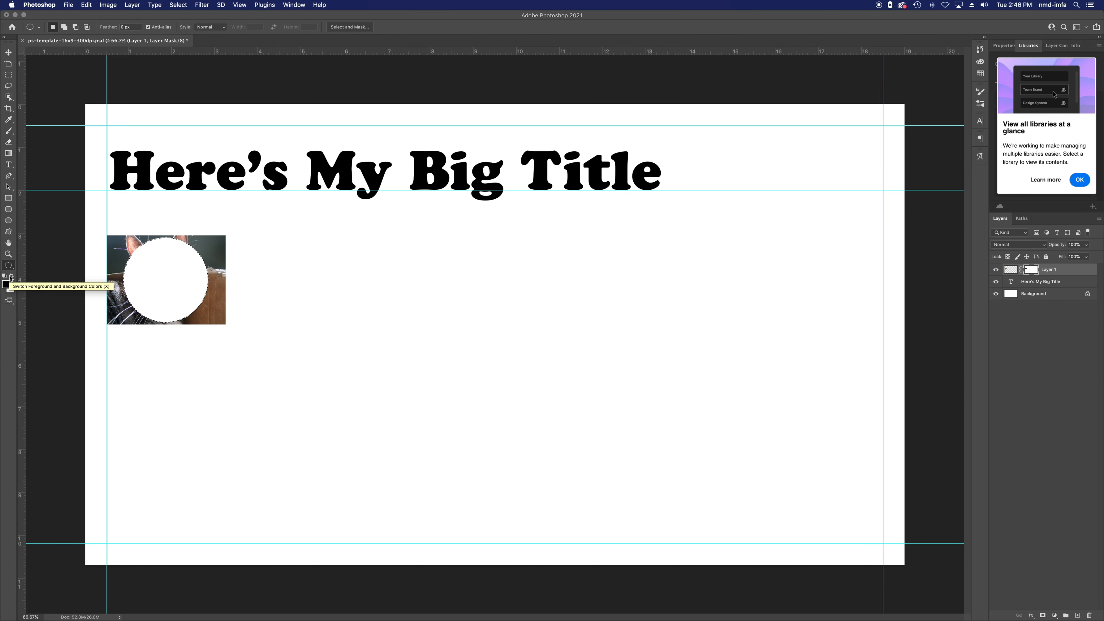
{"action": "key", "text": "super+z"}
{"action": "left_click", "coordinate": [85, 4]}
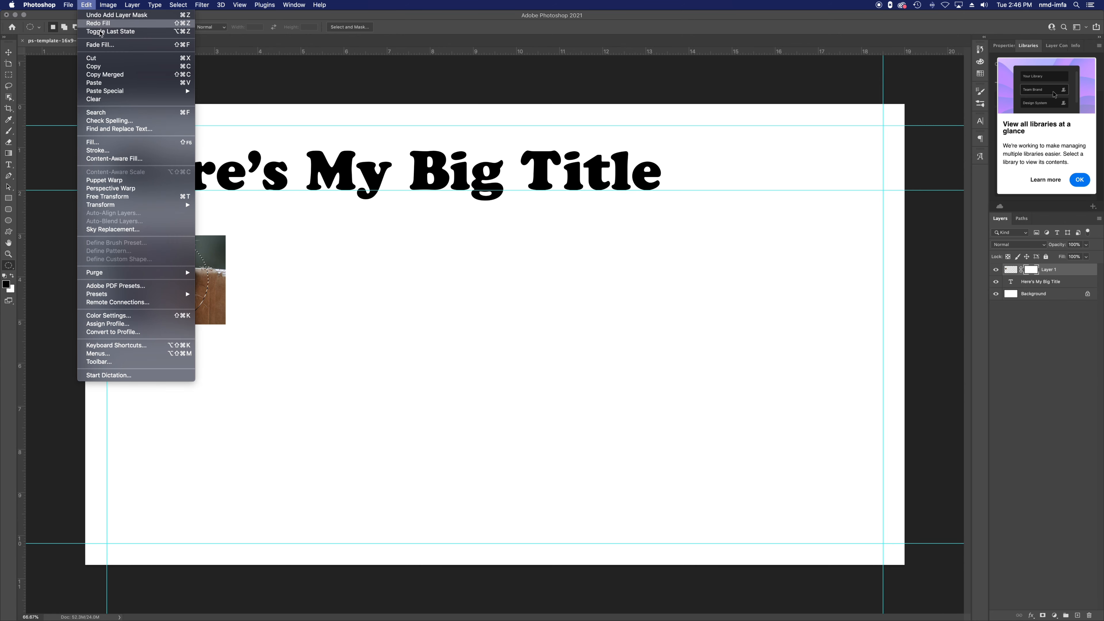
{"action": "left_click", "coordinate": [99, 3]}
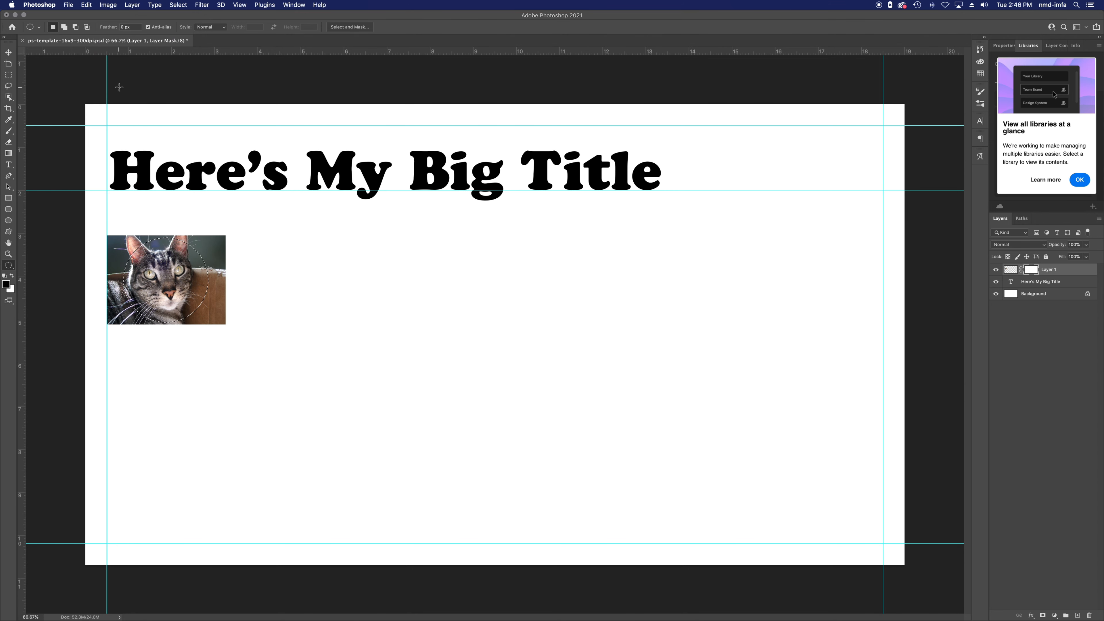
Step: Invert the selection, fill the mask with black so only the circle of the cat shows, and deselect
{"action": "key", "text": "shift+super+i"}
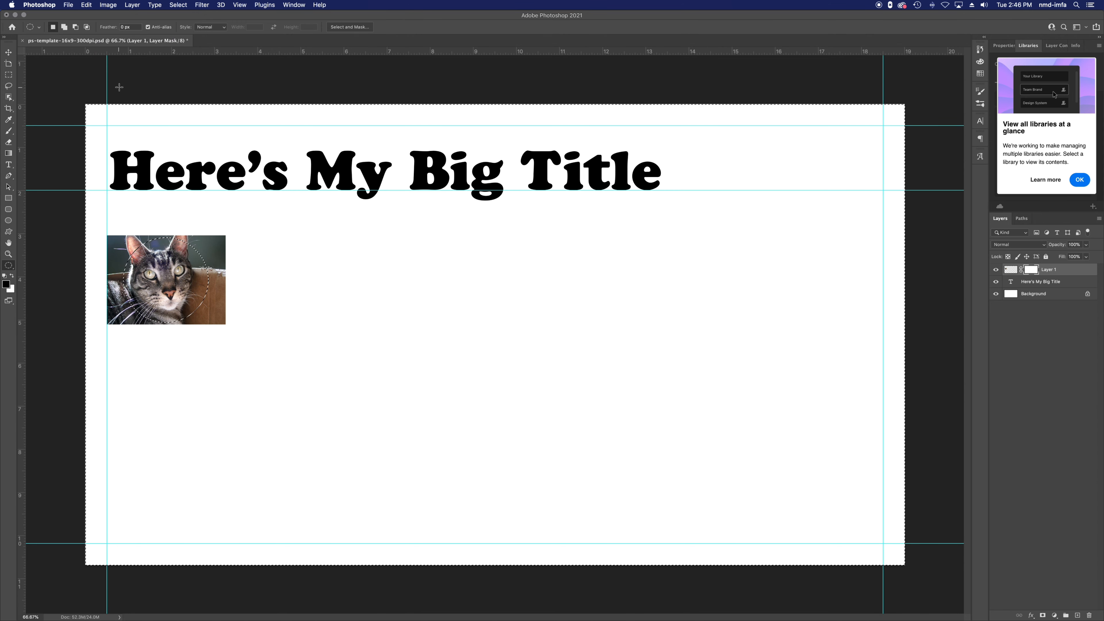
{"action": "key", "text": "alt+BackSpace"}
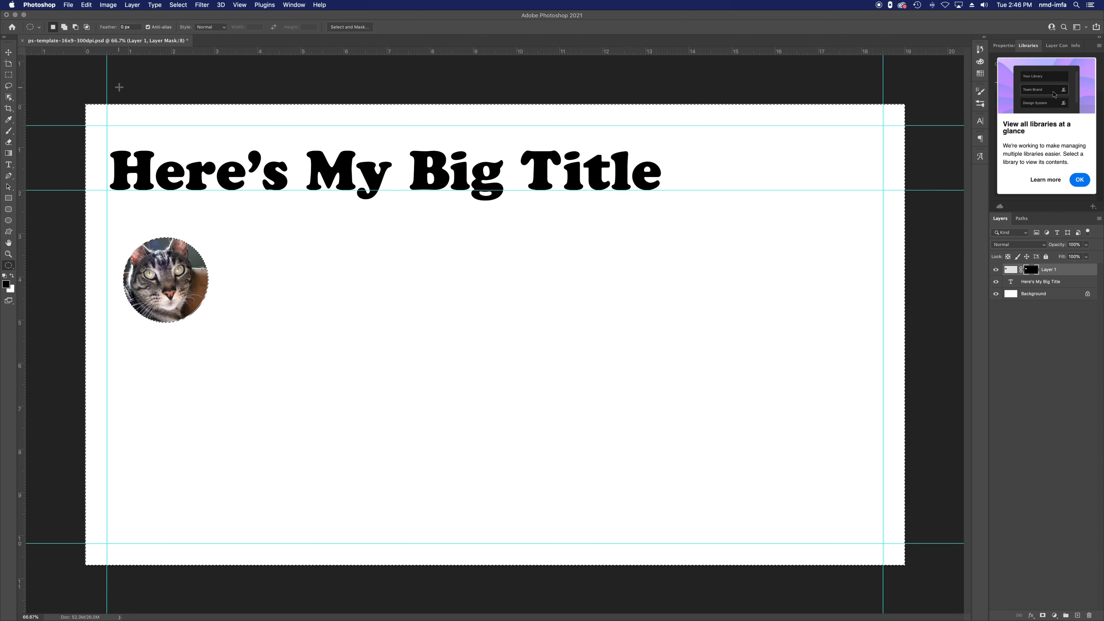
{"action": "key", "text": "super+d"}
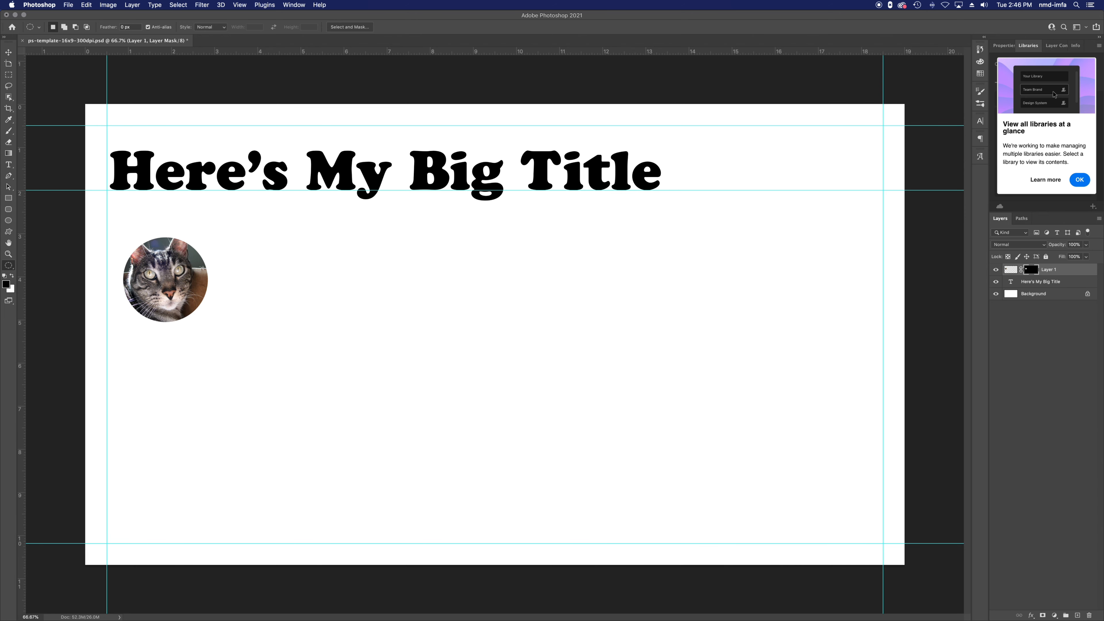
Step: Move the circular cat photo together with its mask up against the left margin guide
{"action": "left_click", "coordinate": [1009, 270]}
{"action": "key", "text": "v"}
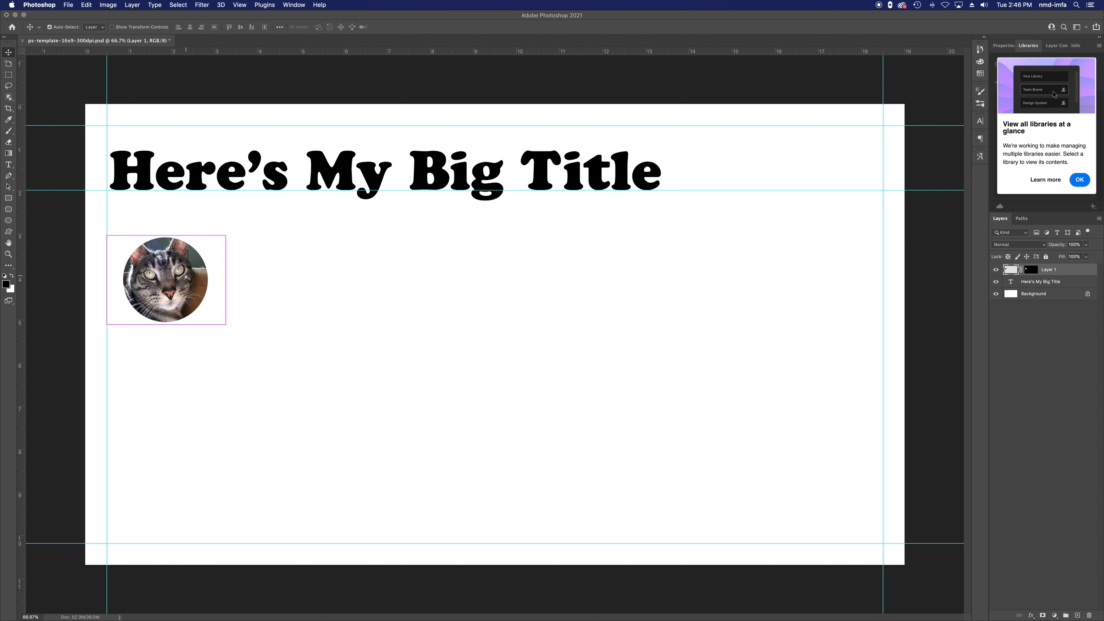
{"action": "left_click_drag", "start_coordinate": [188, 280], "coordinate": [172, 270]}
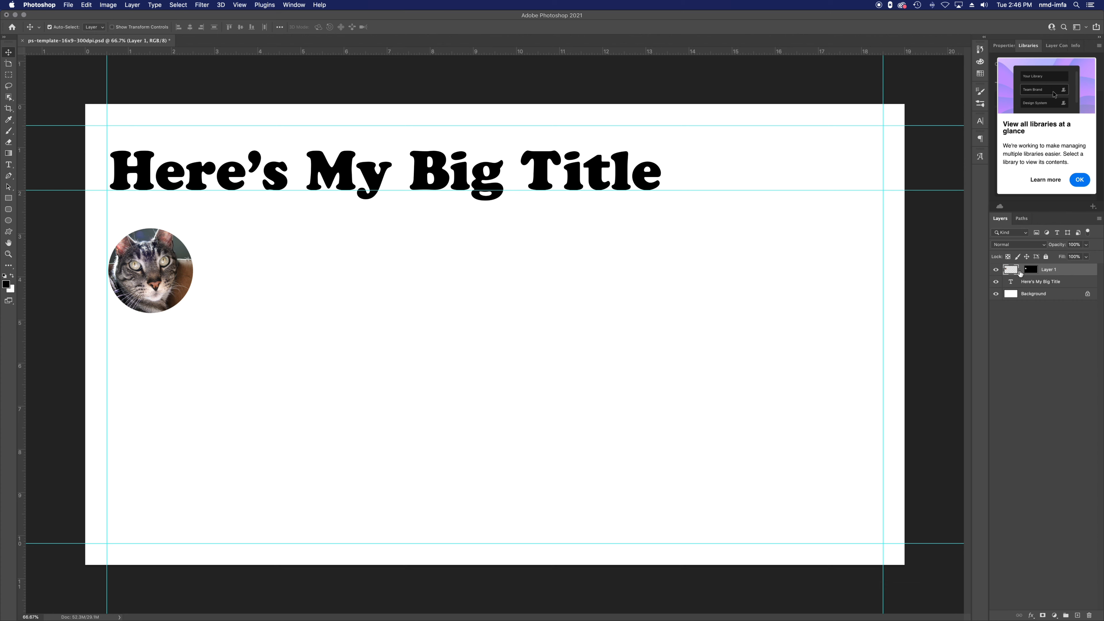
Step: Shift the unlinked photo inside its circular mask to centre the face, relink the mask and move the circle closer to the title
{"action": "left_click_drag", "start_coordinate": [153, 283], "coordinate": [162, 278]}
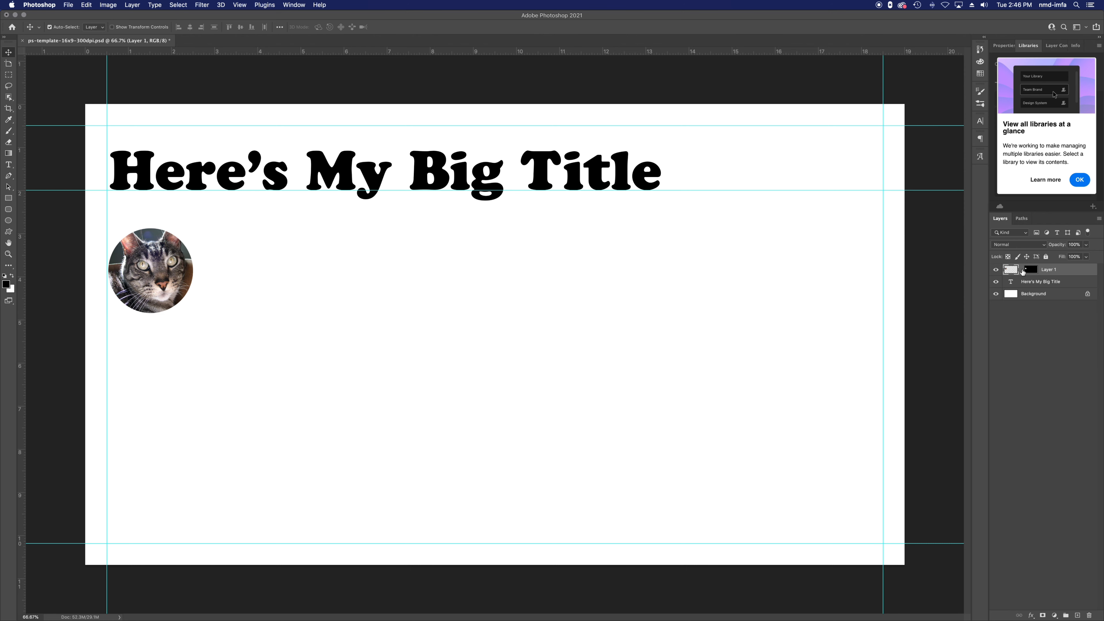
{"action": "left_click", "coordinate": [1021, 269]}
{"action": "left_click_drag", "start_coordinate": [159, 277], "coordinate": [157, 267]}
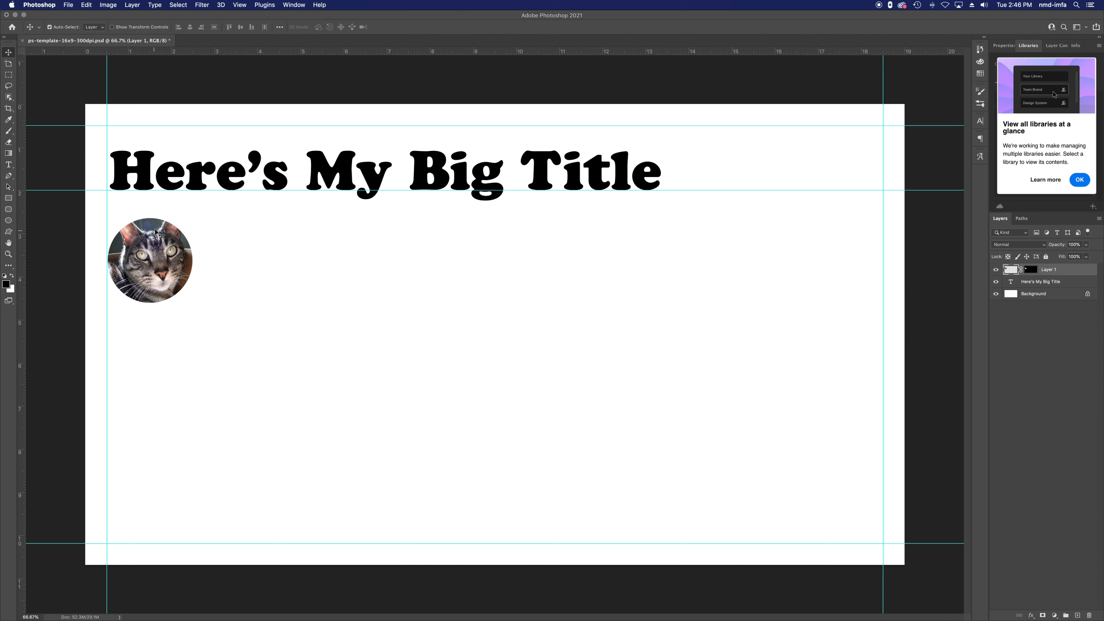
Step: Add a text box beside the cat circle reading "Cats Rule!" at 55 pt
{"action": "left_click", "coordinate": [8, 165]}
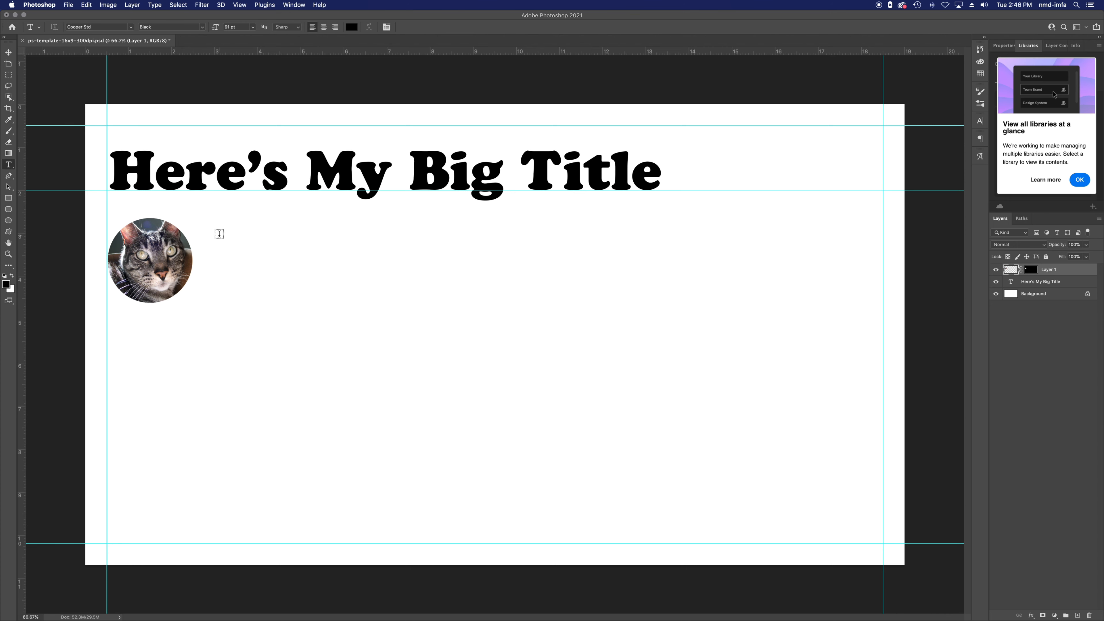
{"action": "left_click_drag", "start_coordinate": [206, 246], "coordinate": [407, 283]}
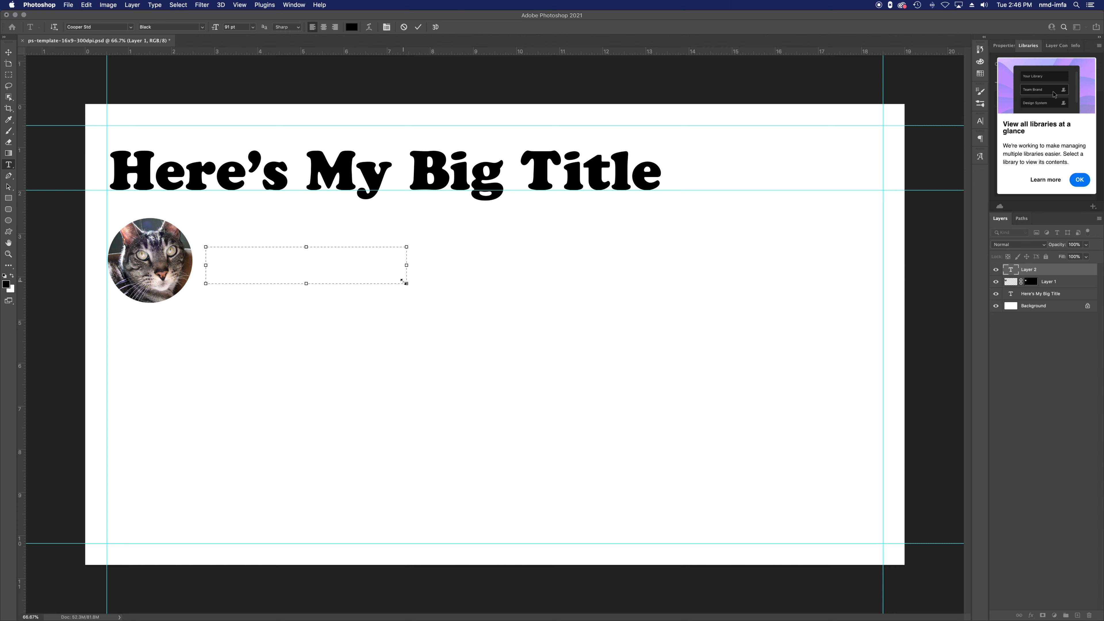
{"action": "left_click", "coordinate": [239, 27]}
{"action": "type", "text": "55"}
{"action": "key", "text": "Return"}
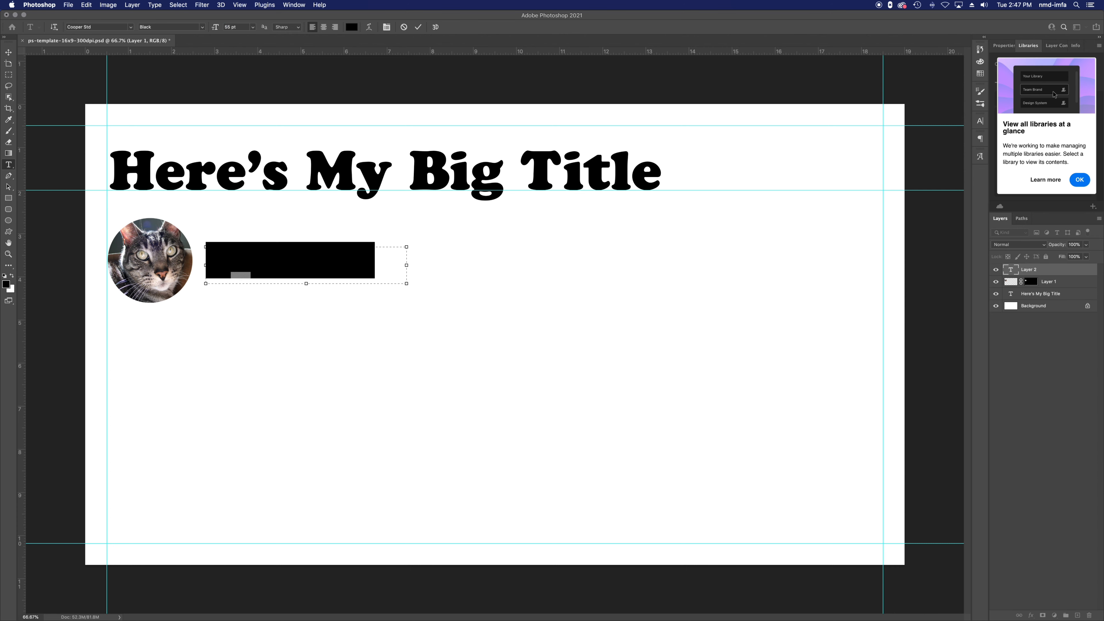
{"action": "left_click", "coordinate": [402, 275]}
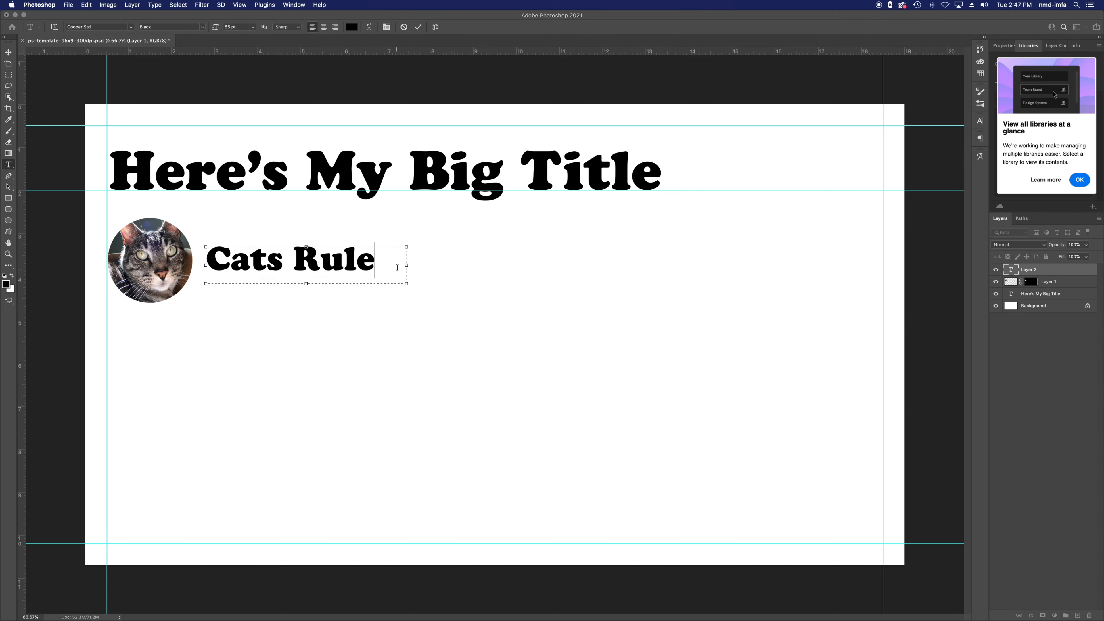
{"action": "type", "text": "!"}
Step: Set the "Cats Rule!" text in Helvetica Neue Condensed Bold and move it slightly closer to the cat circle
{"action": "key", "text": "super+a"}
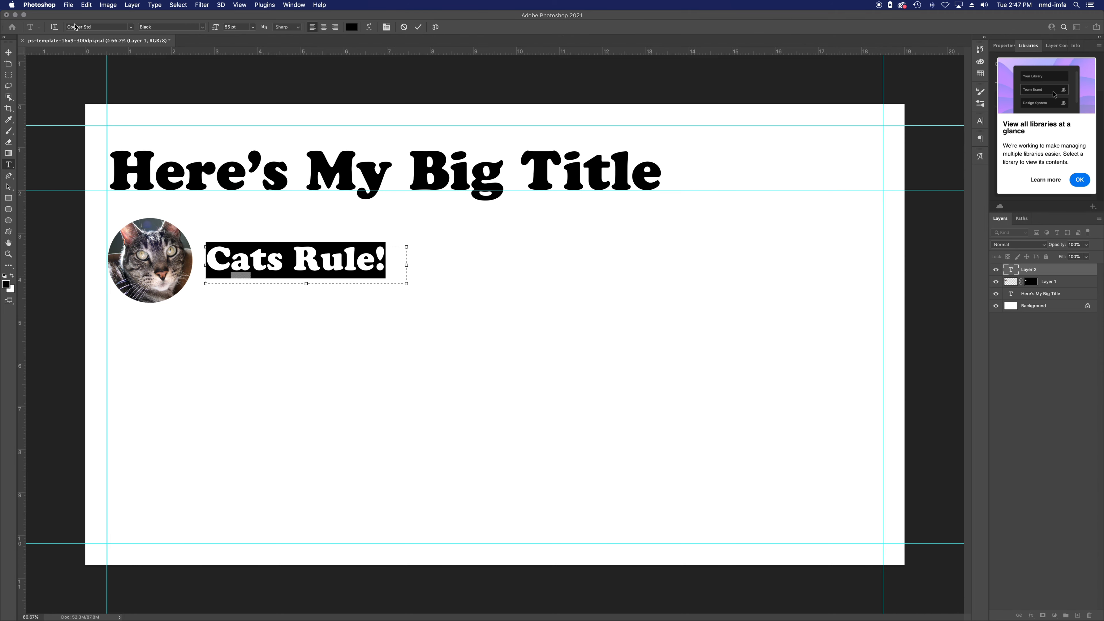
{"action": "left_click", "coordinate": [120, 25]}
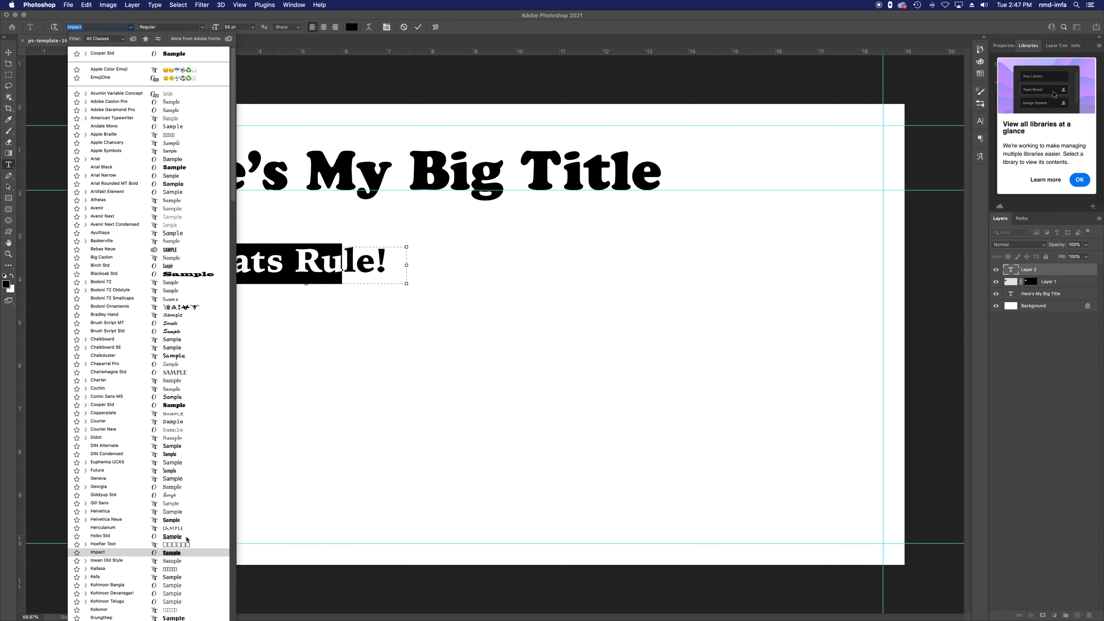
{"action": "left_click", "coordinate": [178, 520]}
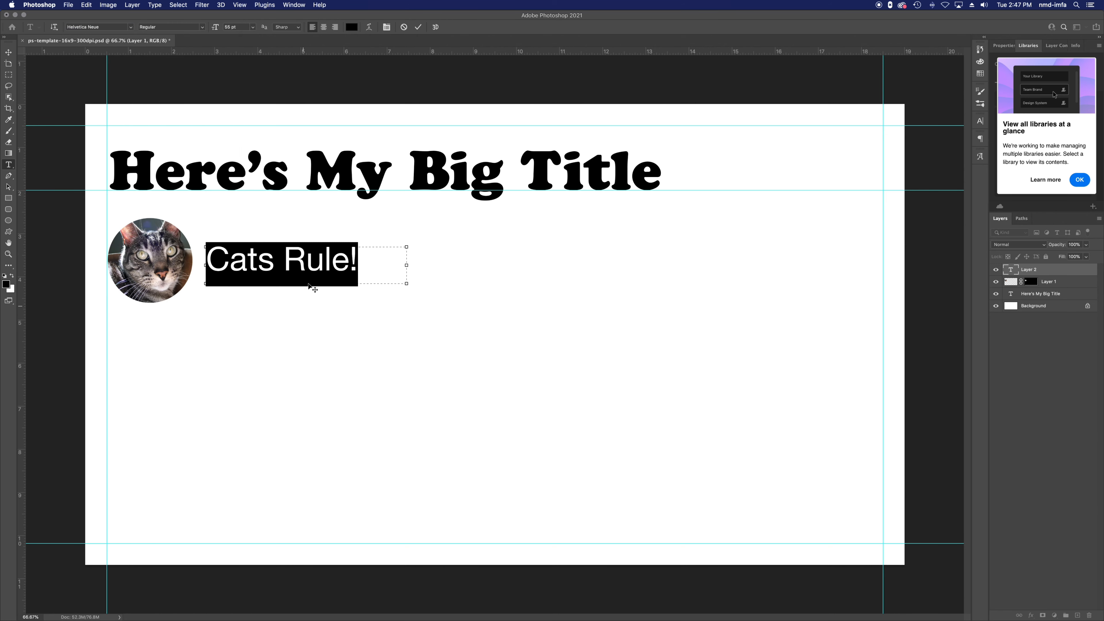
{"action": "left_click", "coordinate": [205, 28]}
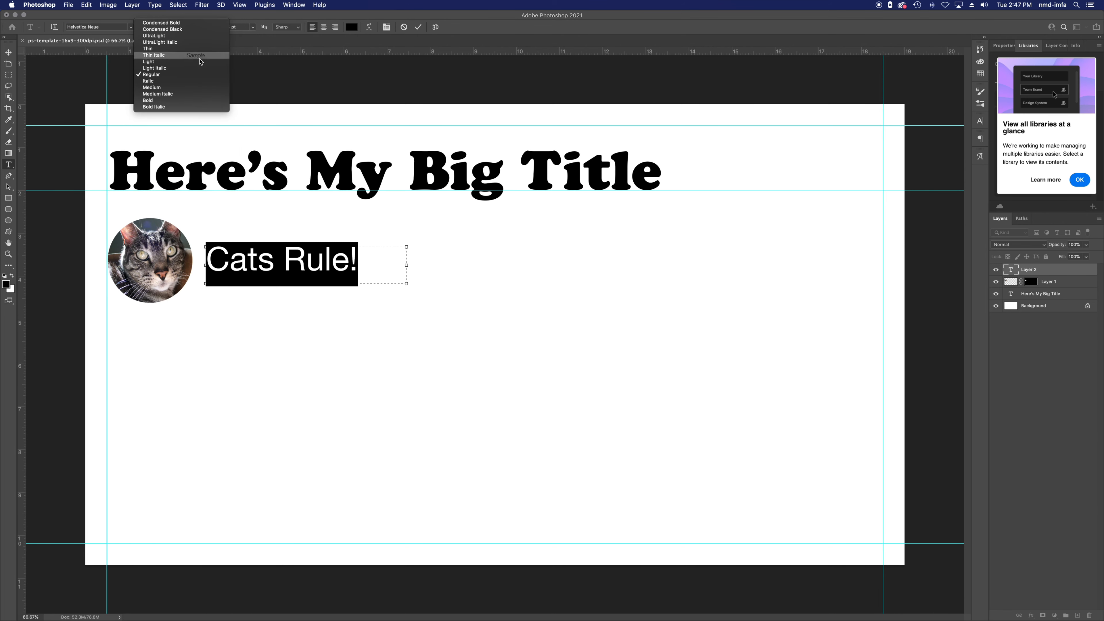
{"action": "left_click", "coordinate": [190, 23]}
{"action": "left_click", "coordinate": [8, 52]}
{"action": "left_click_drag", "start_coordinate": [288, 259], "coordinate": [282, 260]}
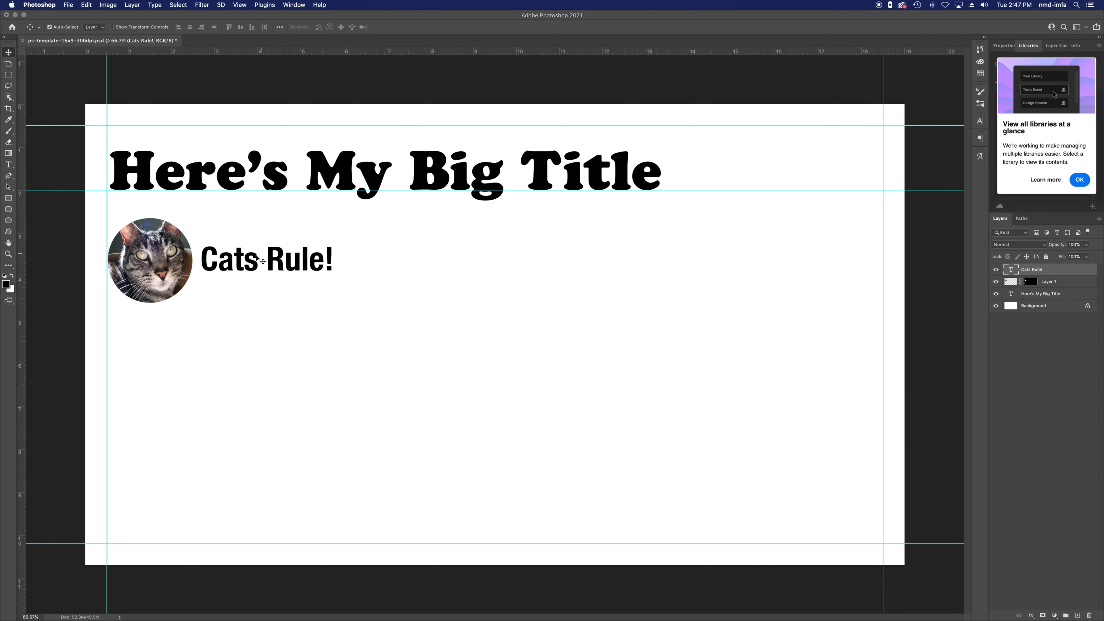
Step: Group the "Cats Rule!" text and cat photo layers and name the group "Cats Rule"
{"action": "left_click", "coordinate": [1060, 281], "text": "shift"}
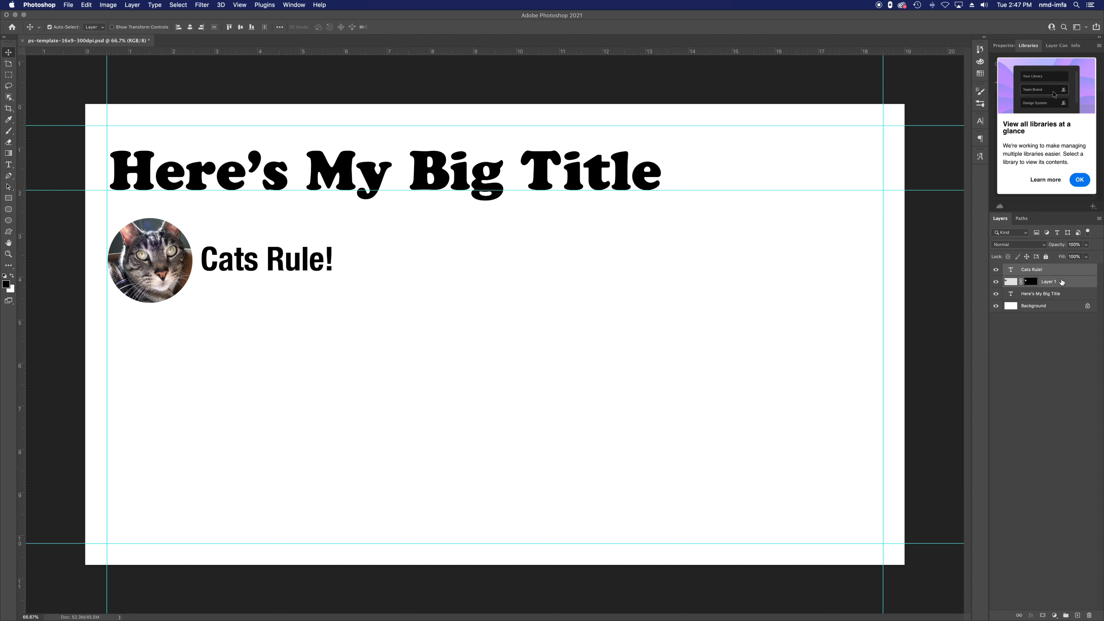
{"action": "left_click", "coordinate": [1066, 615]}
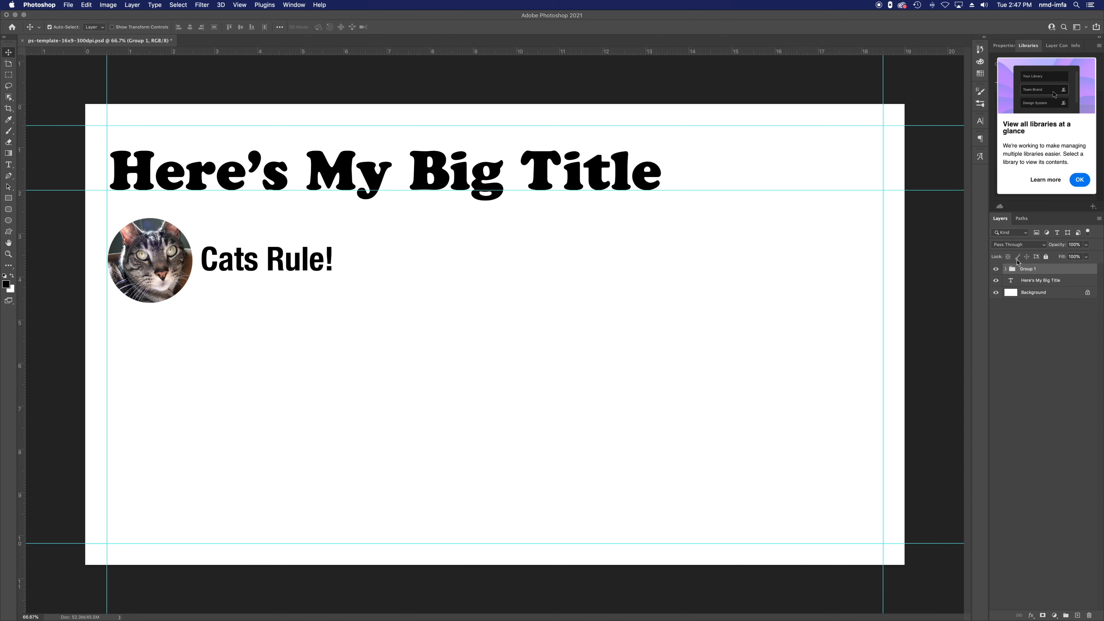
{"action": "left_click", "coordinate": [1005, 269]}
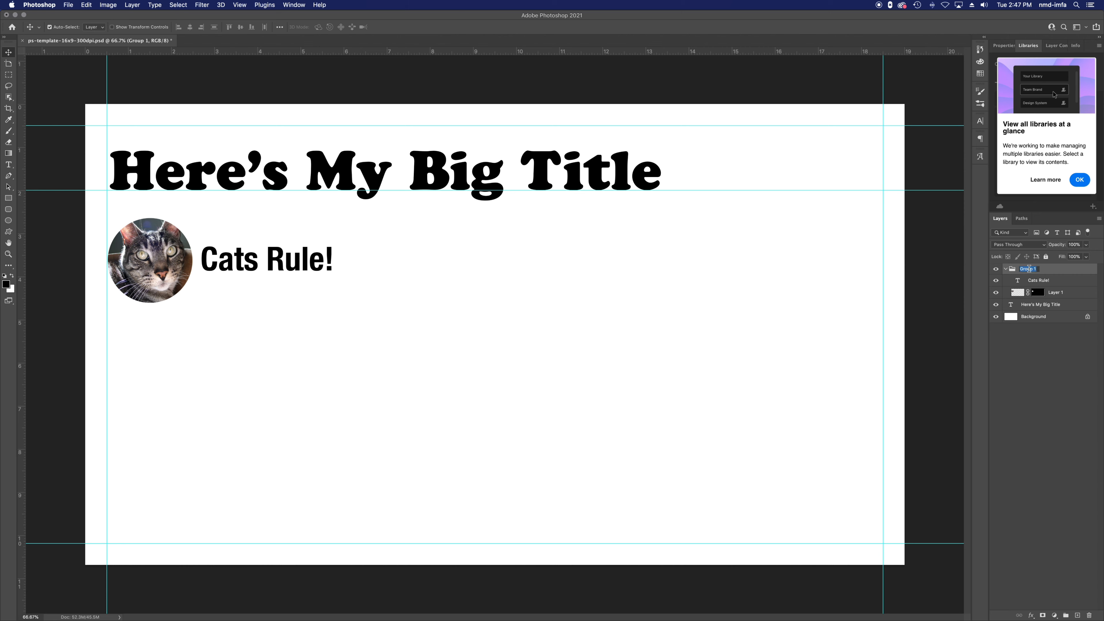
{"action": "type", "text": "Cats Rule"}
{"action": "key", "text": "Return"}
Step: Try moving the cat photo and the "Cats Rule!" text on the canvas, undoing each move
{"action": "left_click", "coordinate": [1054, 292]}
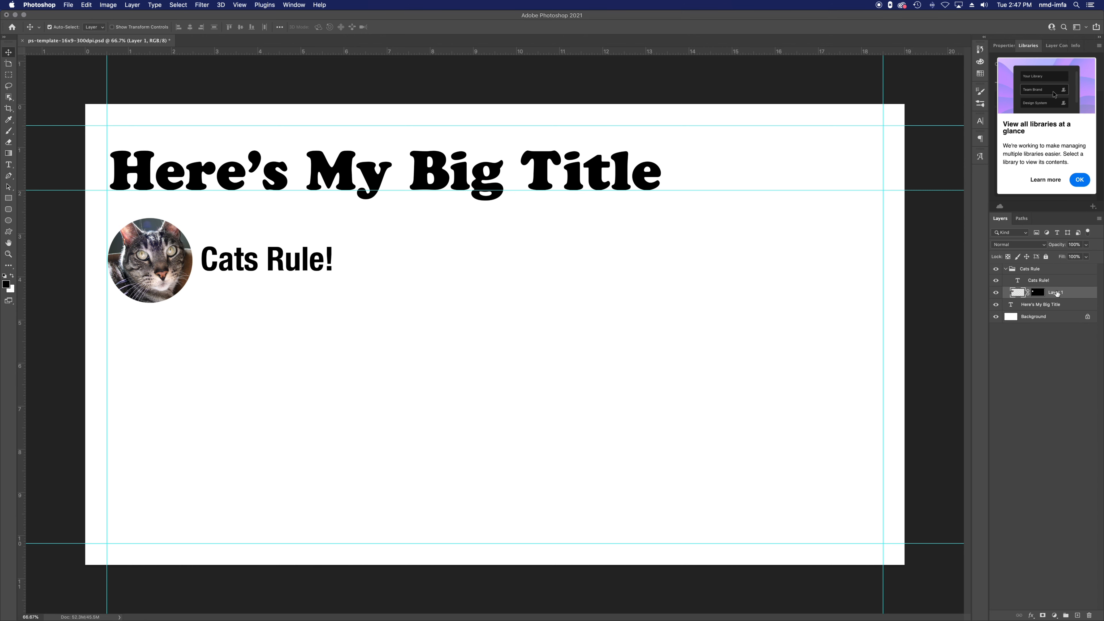
{"action": "left_click", "coordinate": [1047, 282]}
{"action": "left_click", "coordinate": [1026, 269]}
{"action": "left_click_drag", "start_coordinate": [135, 240], "coordinate": [153, 251]}
{"action": "key", "text": "super+z"}
{"action": "left_click", "coordinate": [1039, 268]}
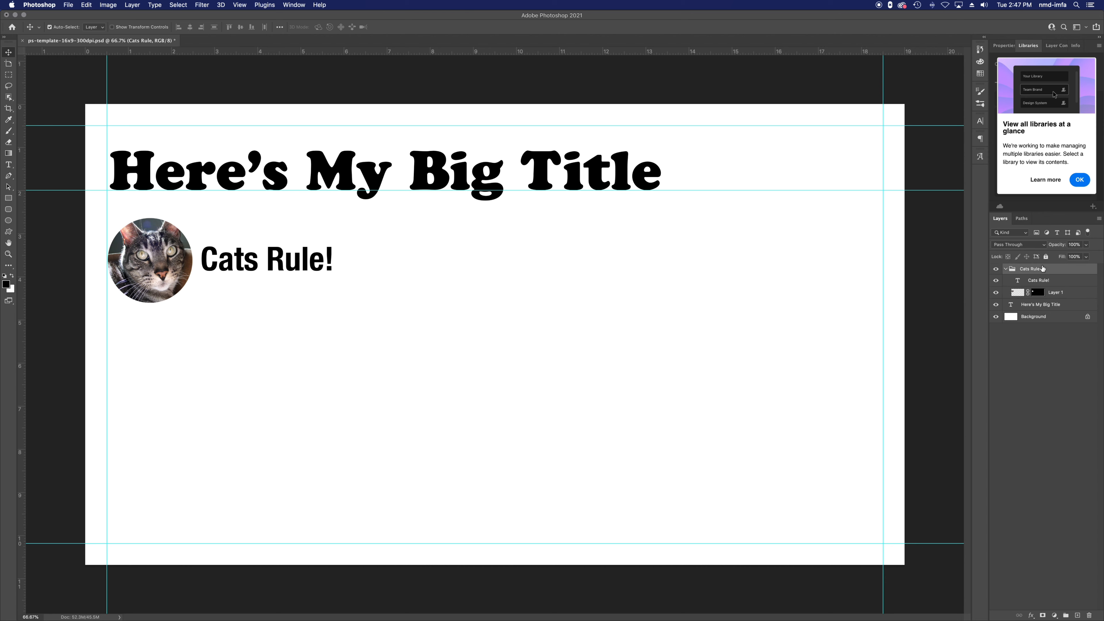
{"action": "left_click", "coordinate": [1006, 269]}
{"action": "left_click_drag", "start_coordinate": [298, 259], "coordinate": [302, 267]}
{"action": "key", "text": "super+z"}
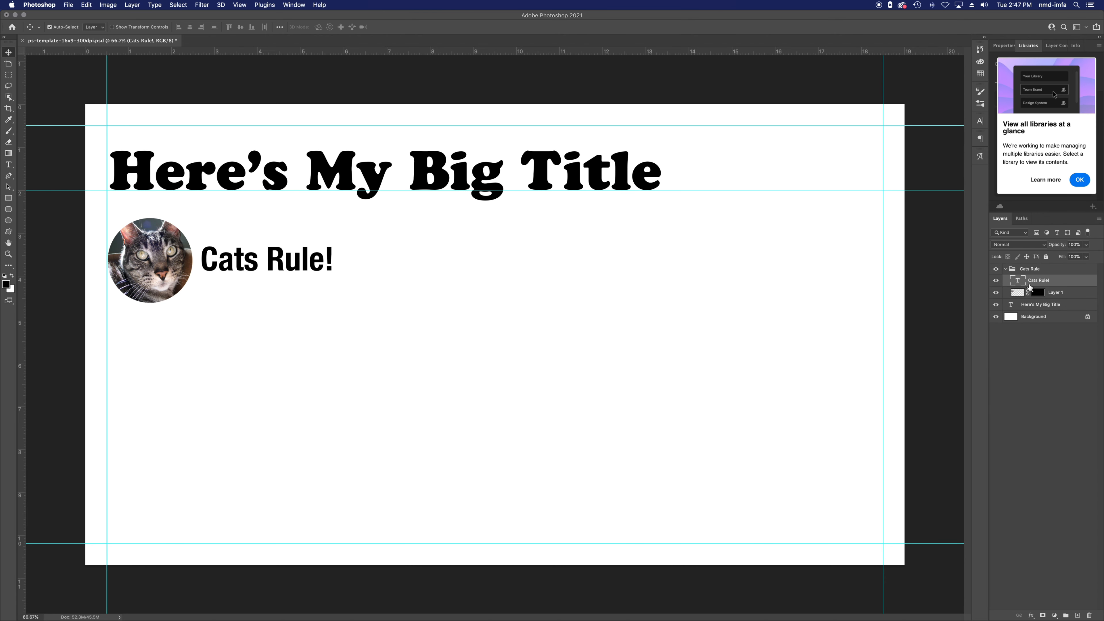
Step: Scale the Cats Rule group down to about 3.7 inches wide and place it below the title near the left margin guide
{"action": "left_click", "coordinate": [1031, 269]}
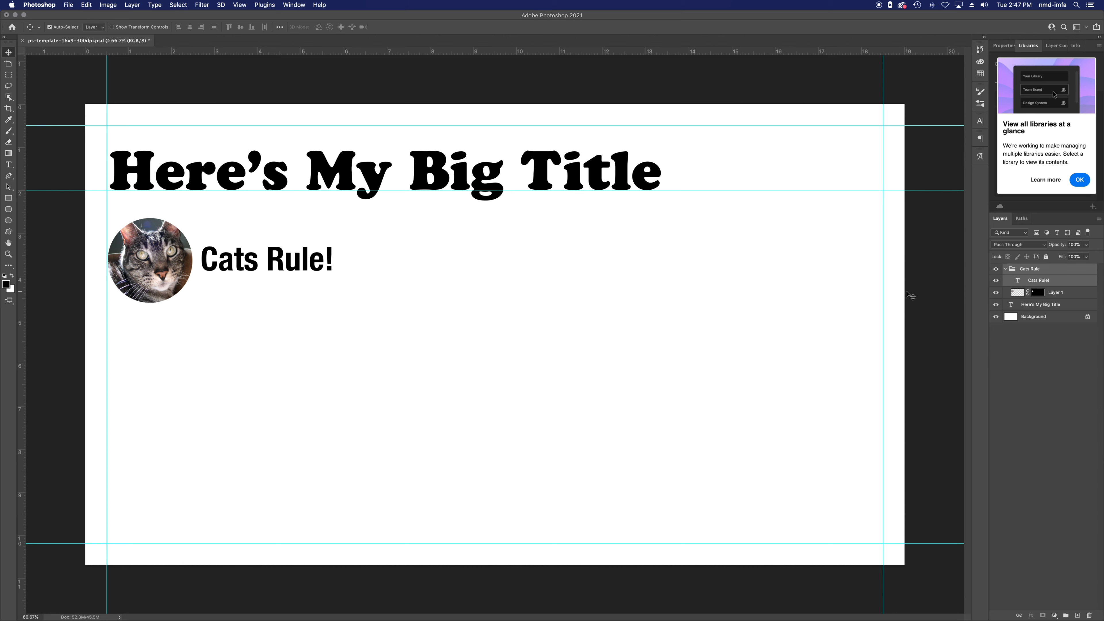
{"action": "left_click", "coordinate": [1031, 271]}
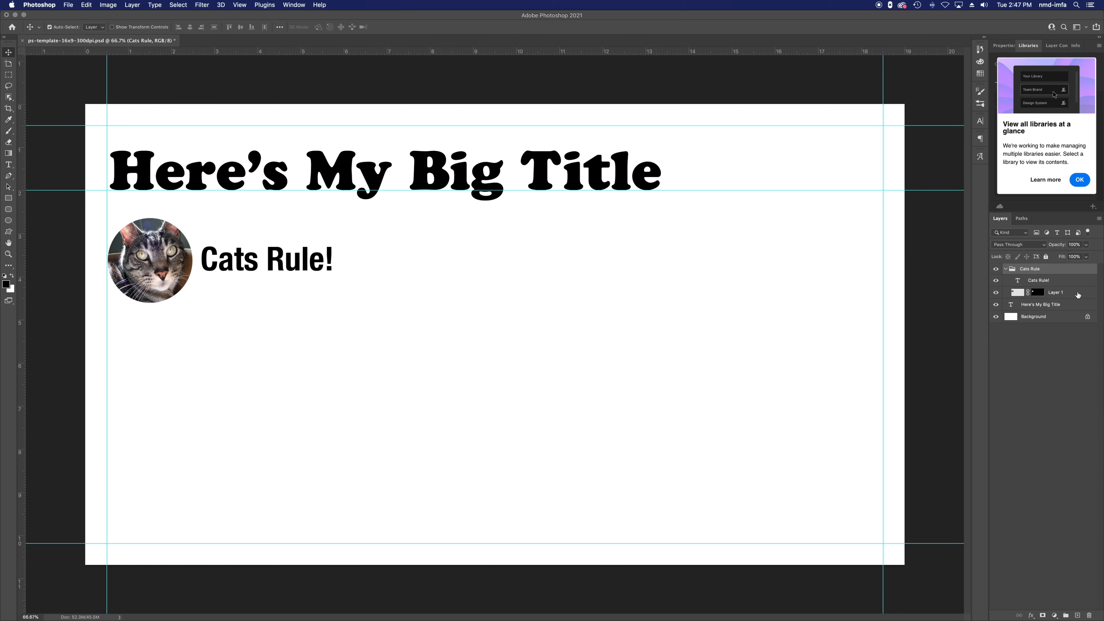
{"action": "mouse_move", "coordinate": [175, 251]}
{"action": "left_mouse_down"}
{"action": "mouse_move", "coordinate": [182, 260]}
{"action": "mouse_move", "coordinate": [178, 244]}
{"action": "left_mouse_up"}
{"action": "key", "text": "super+t"}
{"action": "left_click_drag", "start_coordinate": [401, 299], "coordinate": [312, 272]}
{"action": "left_click_drag", "start_coordinate": [236, 250], "coordinate": [236, 251]}
{"action": "key", "text": "Return"}
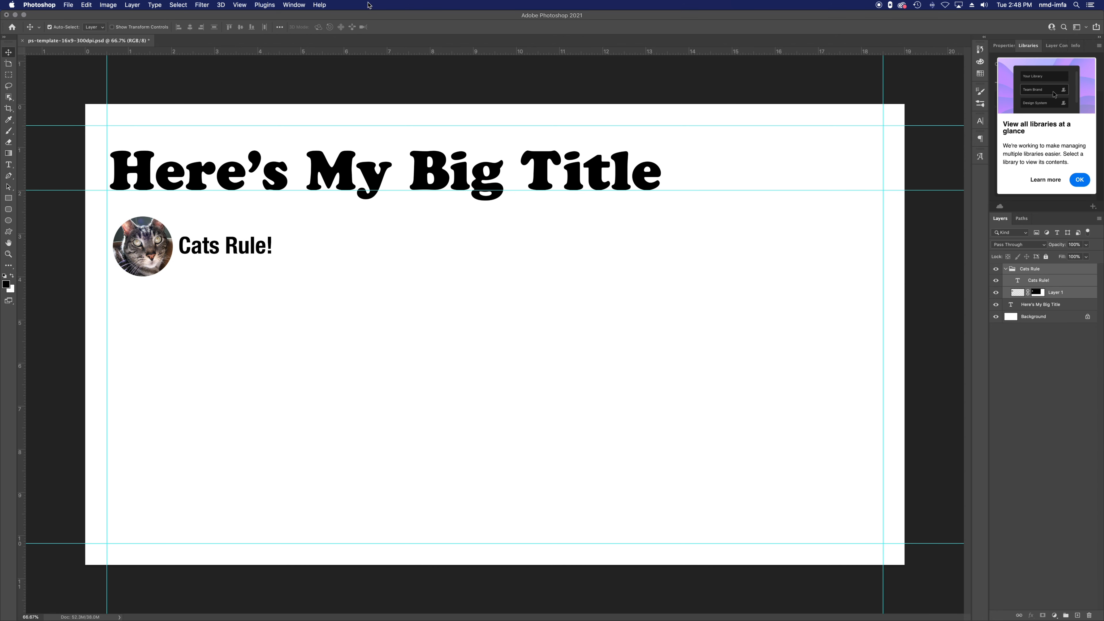
Step: Switch to Illustrator and open 04L06.EPS from the Design Elements folder on the Desktop
{"action": "left_click", "coordinate": [687, 605]}
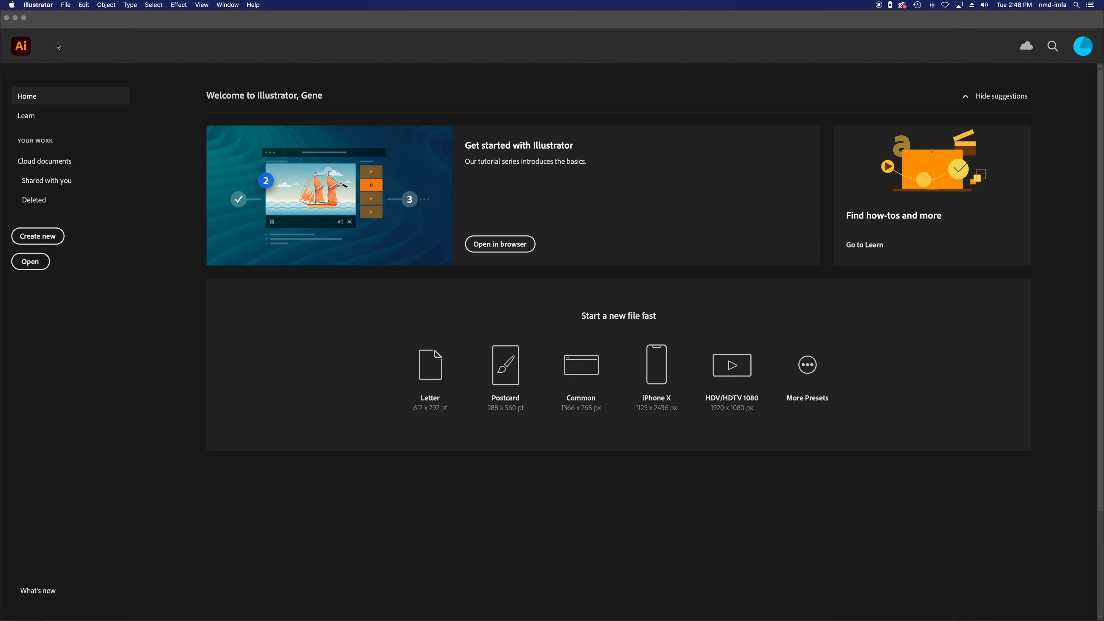
{"action": "left_click", "coordinate": [66, 4]}
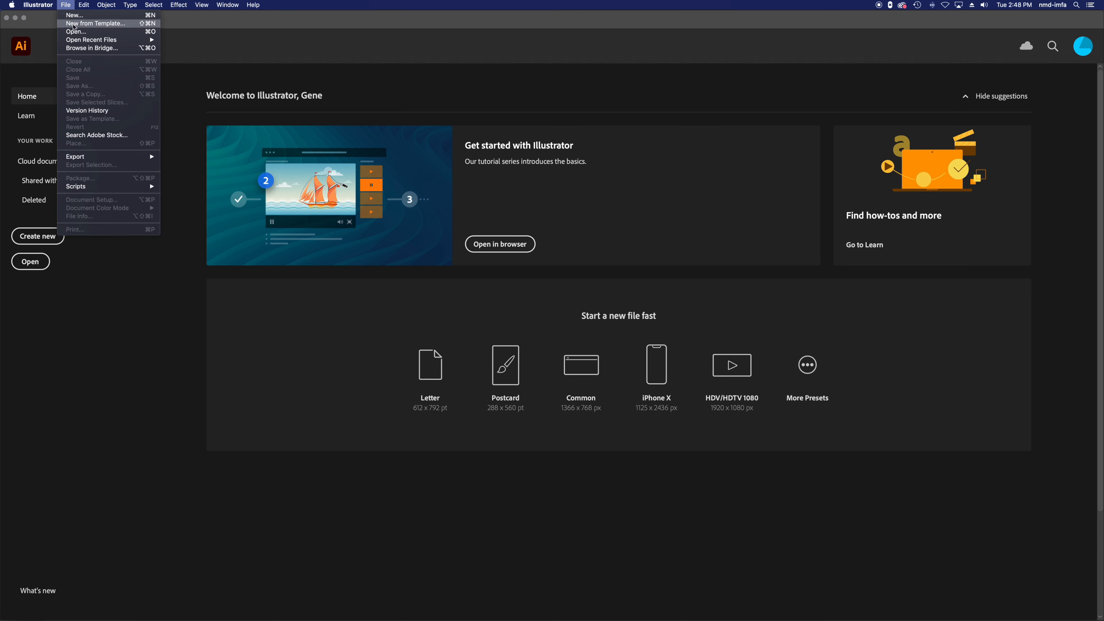
{"action": "left_click", "coordinate": [65, 5]}
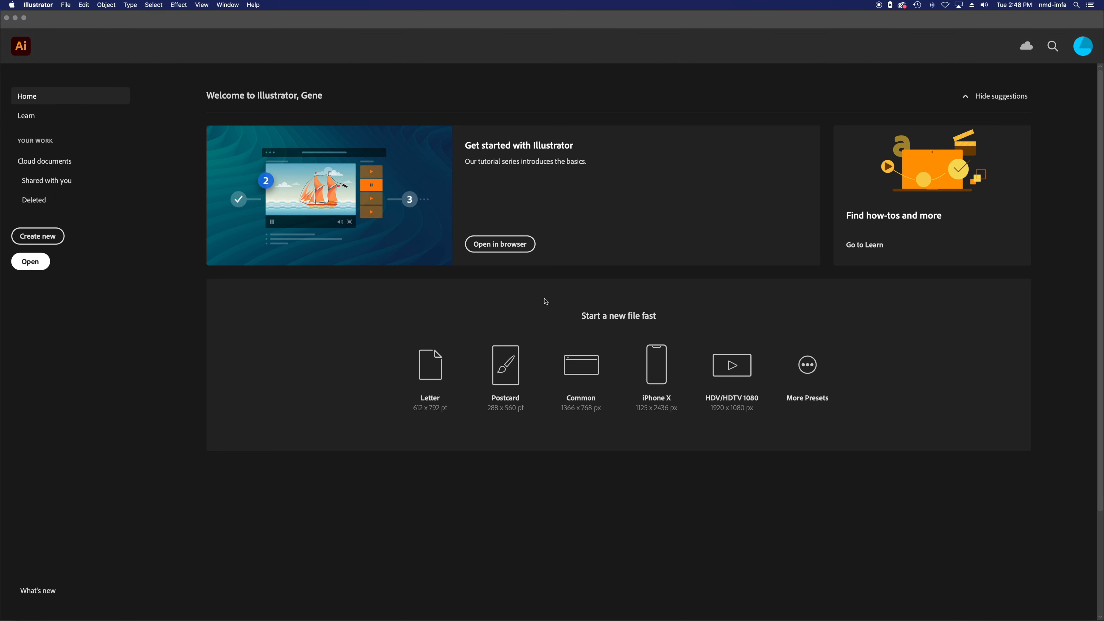
{"action": "left_click", "coordinate": [31, 261]}
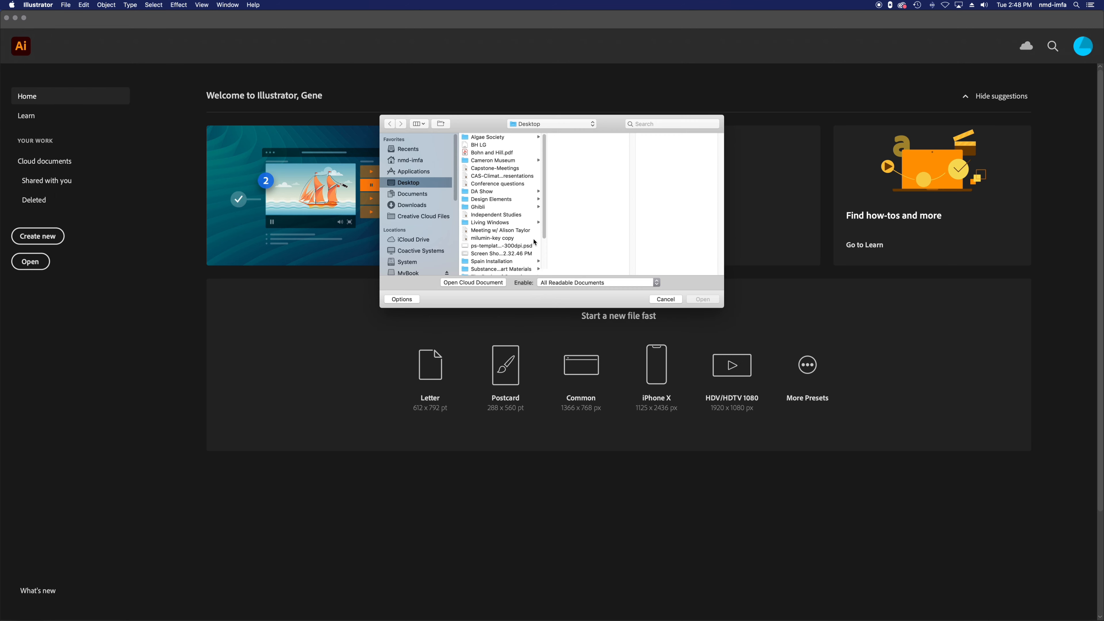
{"action": "left_click", "coordinate": [504, 200]}
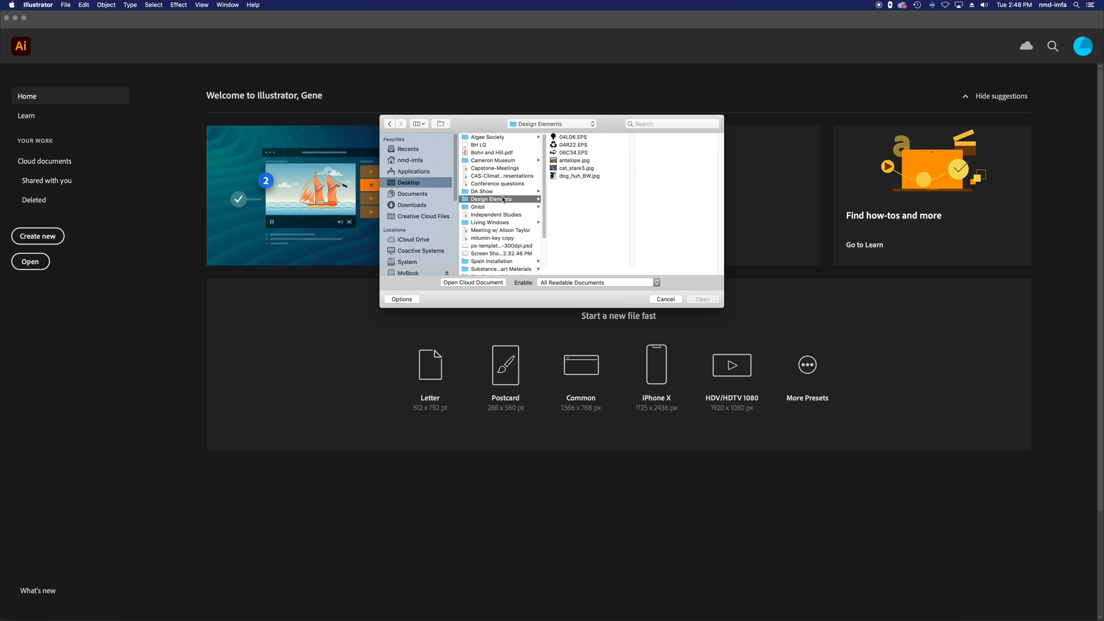
{"action": "left_click", "coordinate": [576, 137]}
{"action": "left_click", "coordinate": [707, 301]}
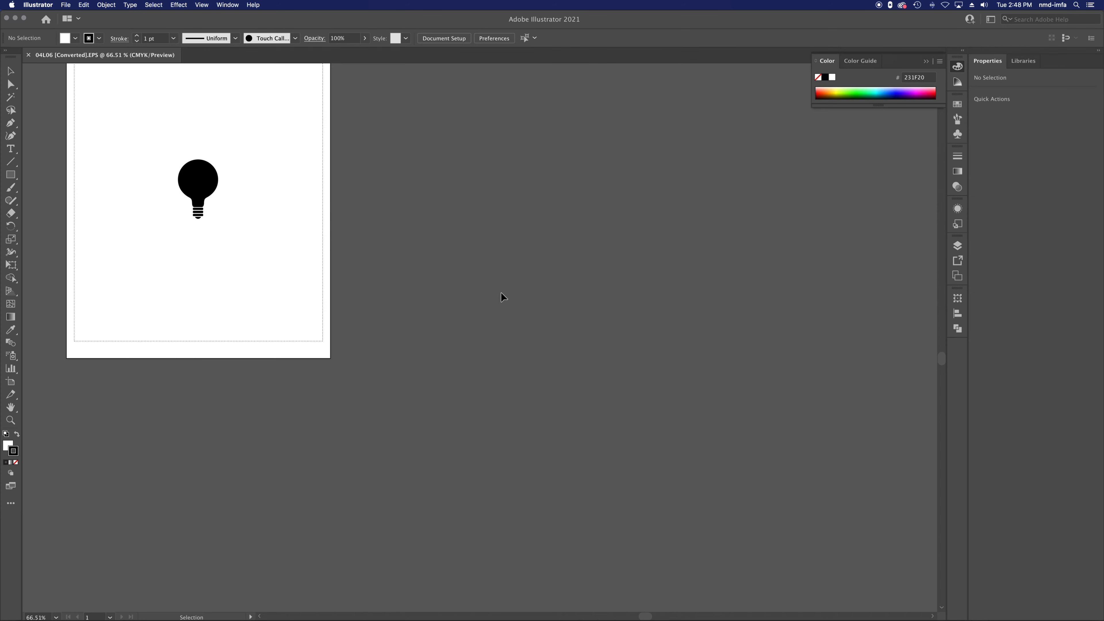
Step: Fill the black light bulb artwork with a bright blue swatch and deselect it
{"action": "left_click", "coordinate": [193, 191]}
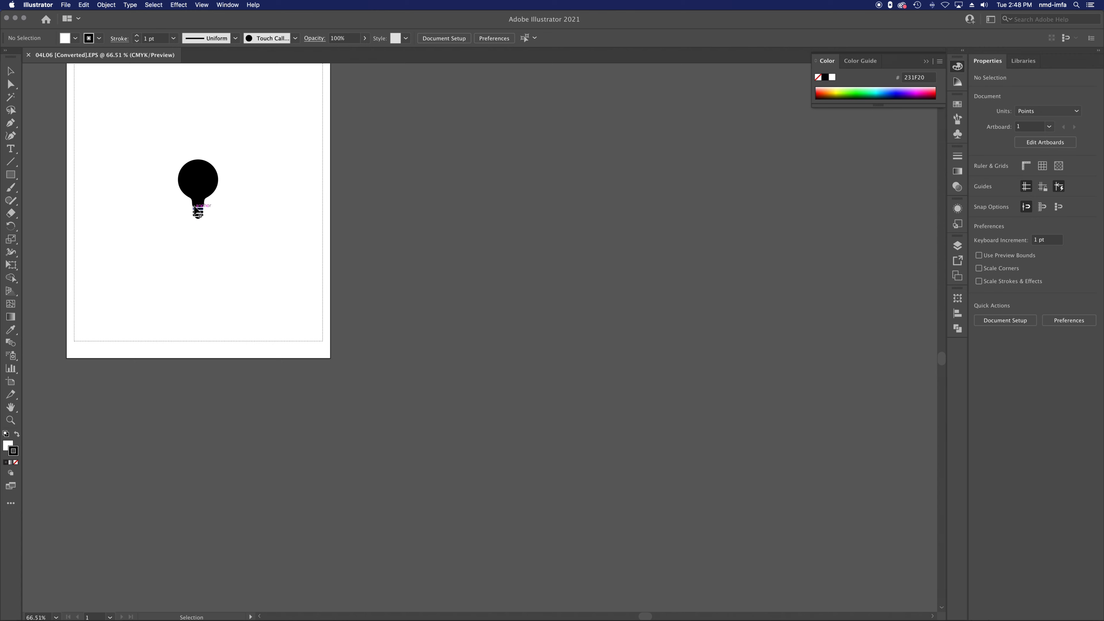
{"action": "left_click", "coordinate": [75, 38]}
{"action": "left_click", "coordinate": [105, 58]}
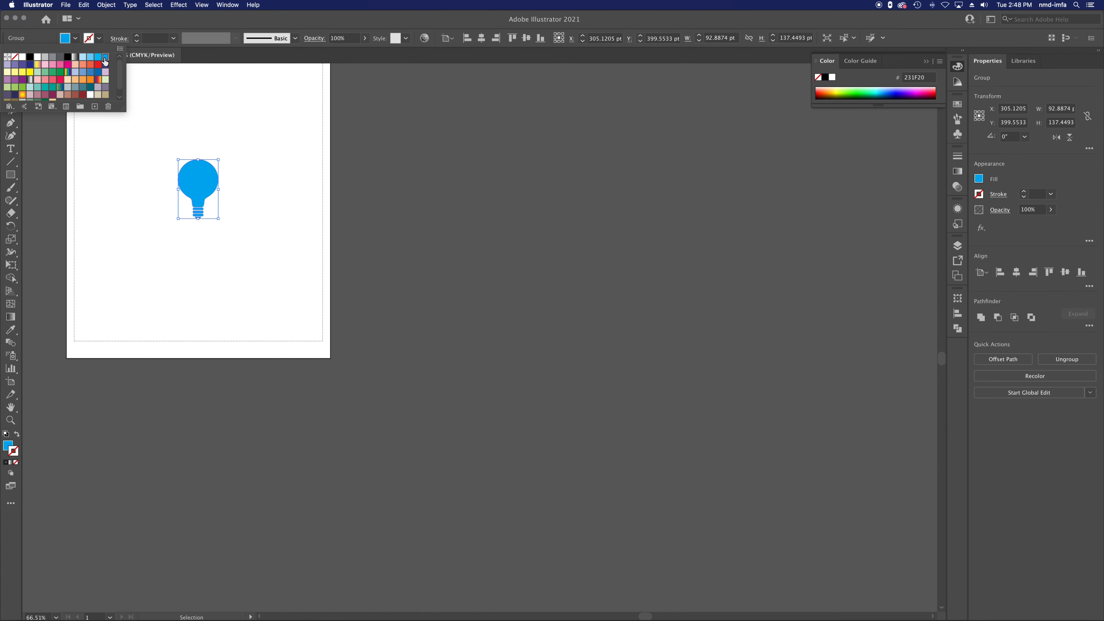
{"action": "left_click", "coordinate": [269, 269]}
{"action": "left_click", "coordinate": [246, 224]}
Step: Select the whole blue light bulb, copy it and return to the Photoshop template
{"action": "left_click", "coordinate": [195, 186]}
{"action": "key", "text": "a"}
{"action": "key", "text": "v"}
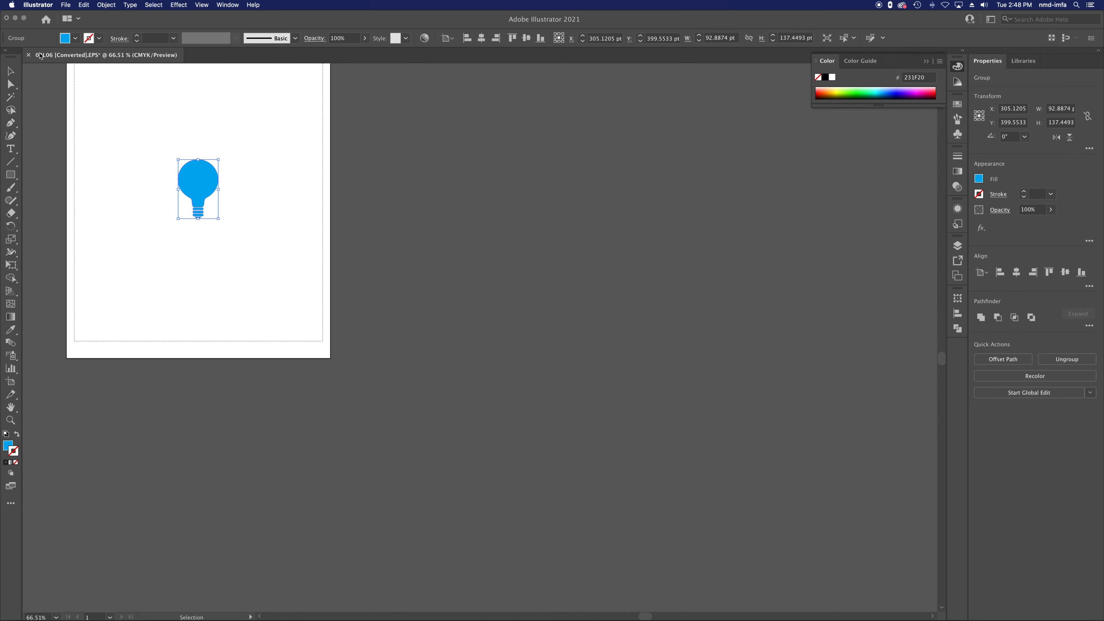
{"action": "left_click", "coordinate": [81, 4]}
{"action": "left_click", "coordinate": [87, 45]}
{"action": "left_click", "coordinate": [15, 20]}
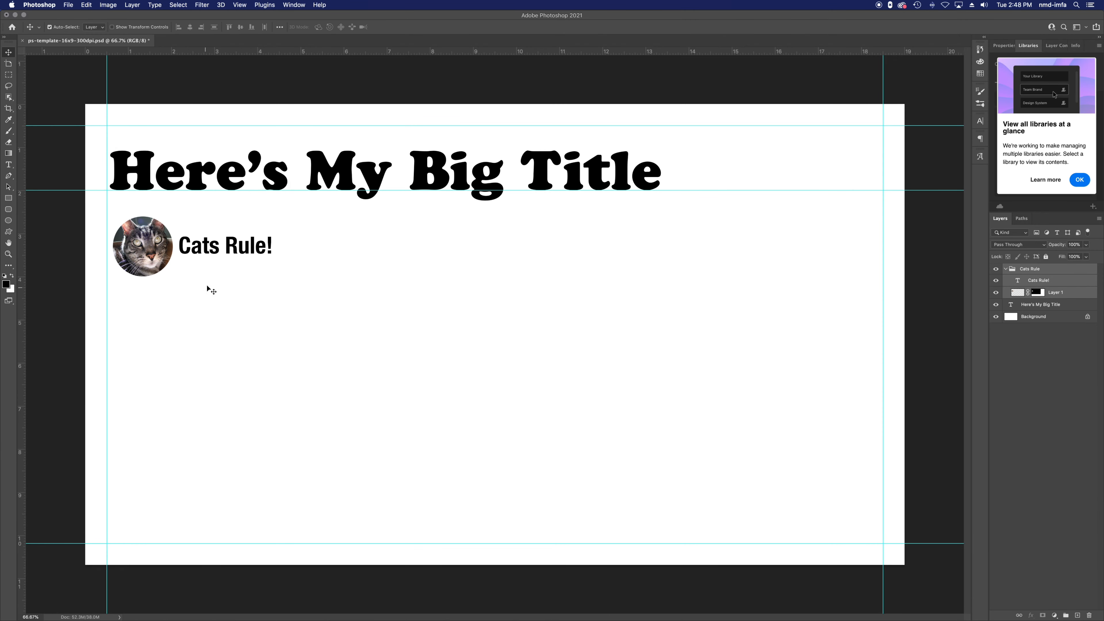
Step: Paste the light bulb as pixels and shrink it to about 0.9 inches wide near the page centre
{"action": "key", "text": "super+v"}
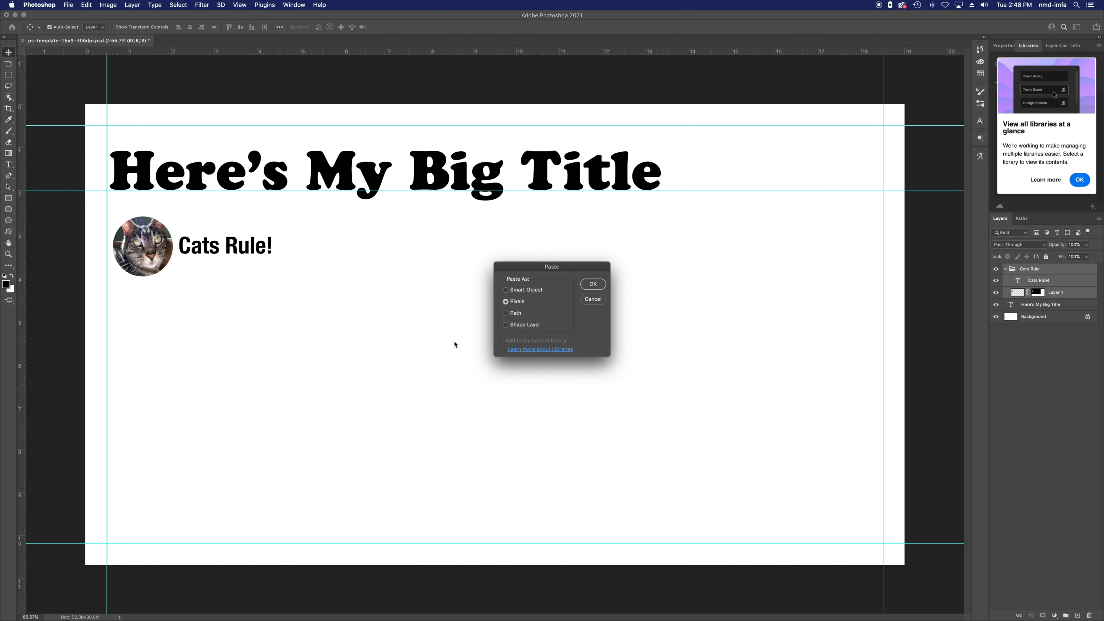
{"action": "left_click", "coordinate": [592, 284]}
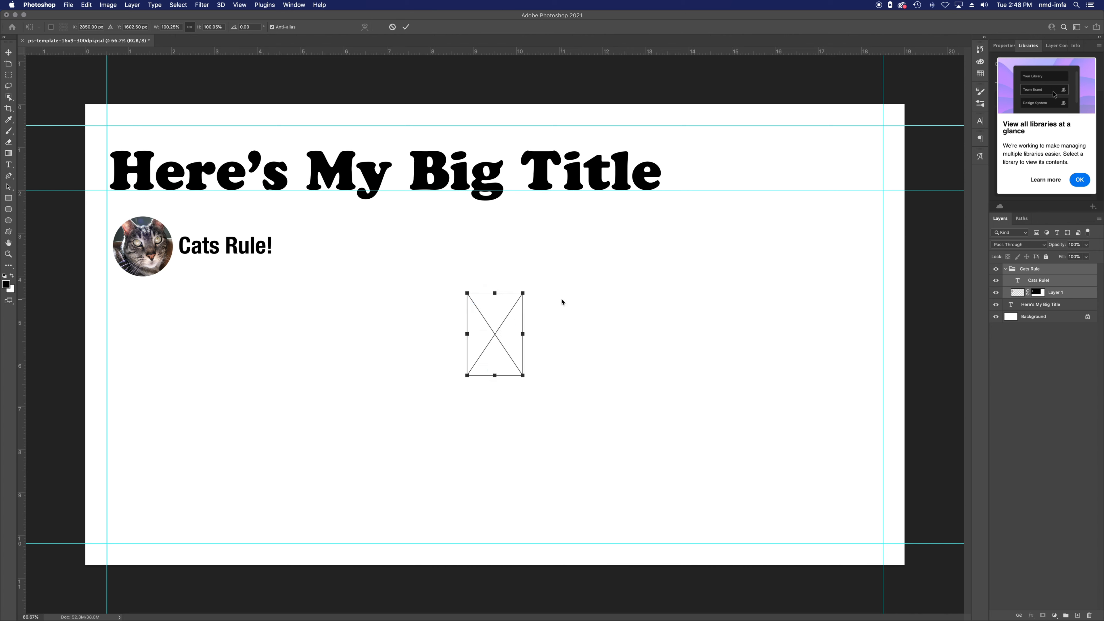
{"action": "left_click_drag", "start_coordinate": [524, 375], "coordinate": [518, 343]}
{"action": "key", "text": "Return"}
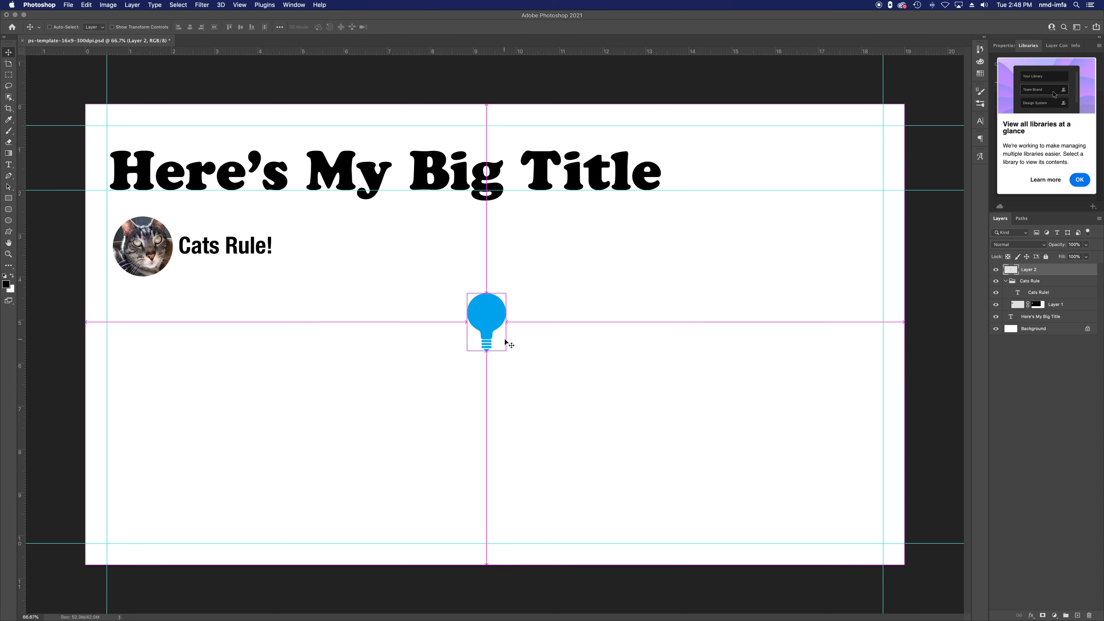
Step: Try enlarging the pixel bulb to about 4 inches wide and moving it up below the title
{"action": "key", "text": "super+t"}
{"action": "left_click_drag", "start_coordinate": [506, 352], "coordinate": [688, 522]}
{"action": "key", "text": "Return"}
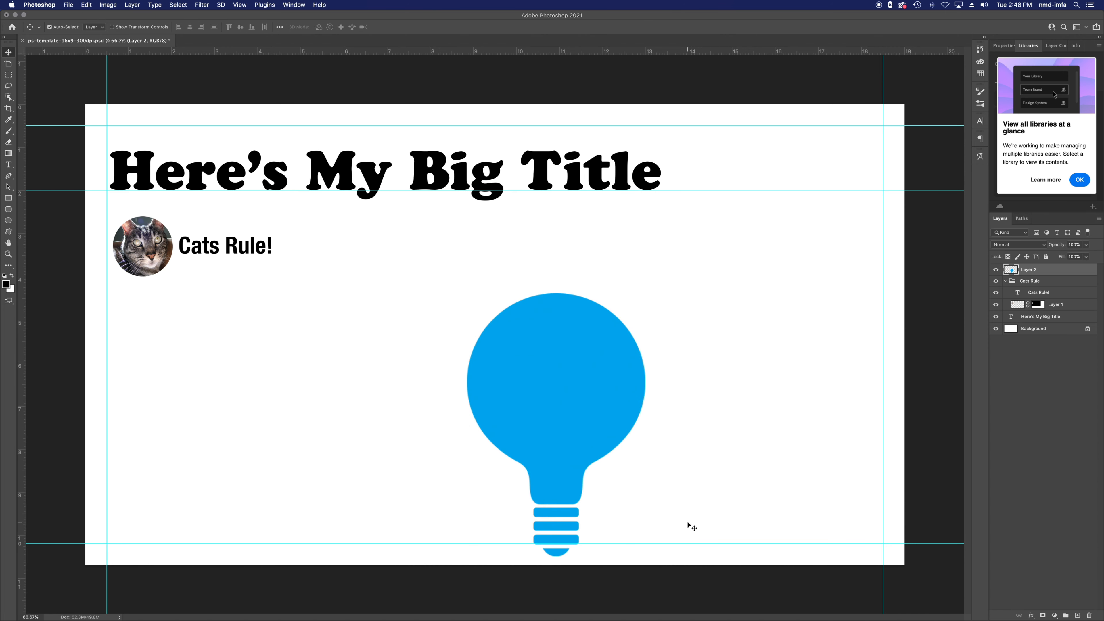
{"action": "left_click_drag", "start_coordinate": [570, 475], "coordinate": [539, 409]}
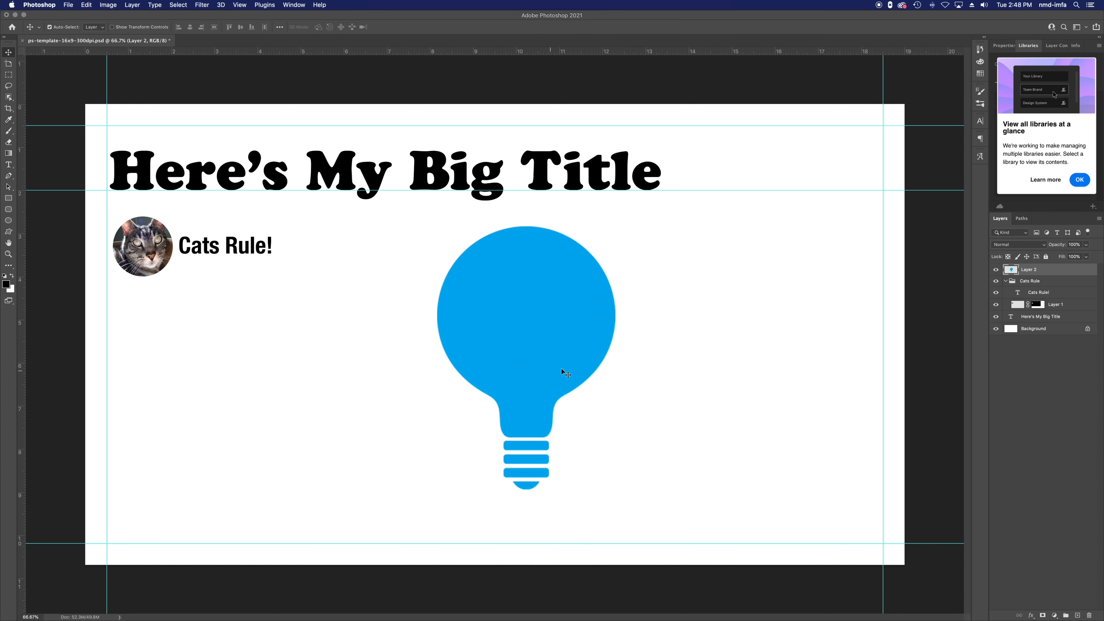
Step: Undo the pixel bulb's move and resizing, and remove the pasted bulb
{"action": "key", "text": "super+z"}
{"action": "key", "text": "super+z"}
{"action": "key", "text": "super+z"}
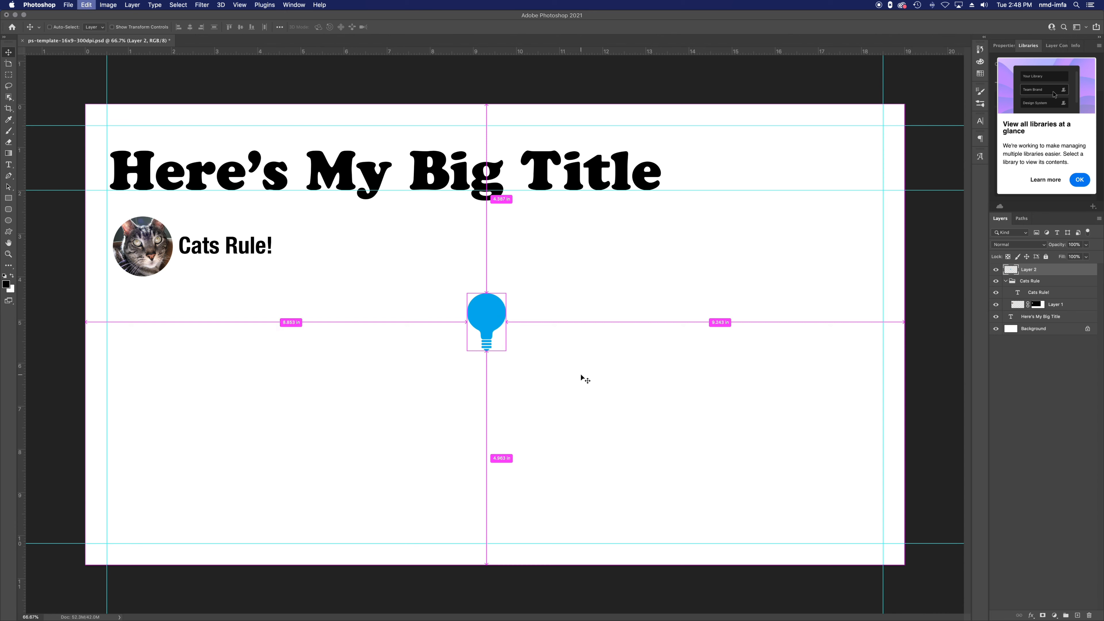
Step: Paste the light bulb as a Smart Object and accept its default size and placement
{"action": "key", "text": "super+v"}
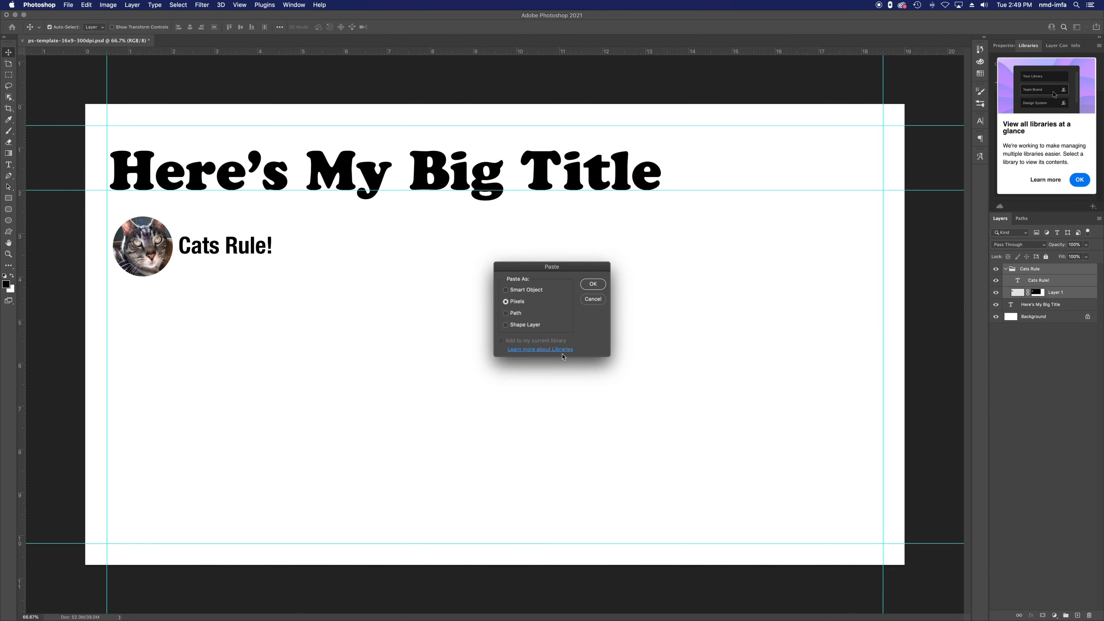
{"action": "left_click", "coordinate": [506, 290]}
{"action": "left_click", "coordinate": [593, 284]}
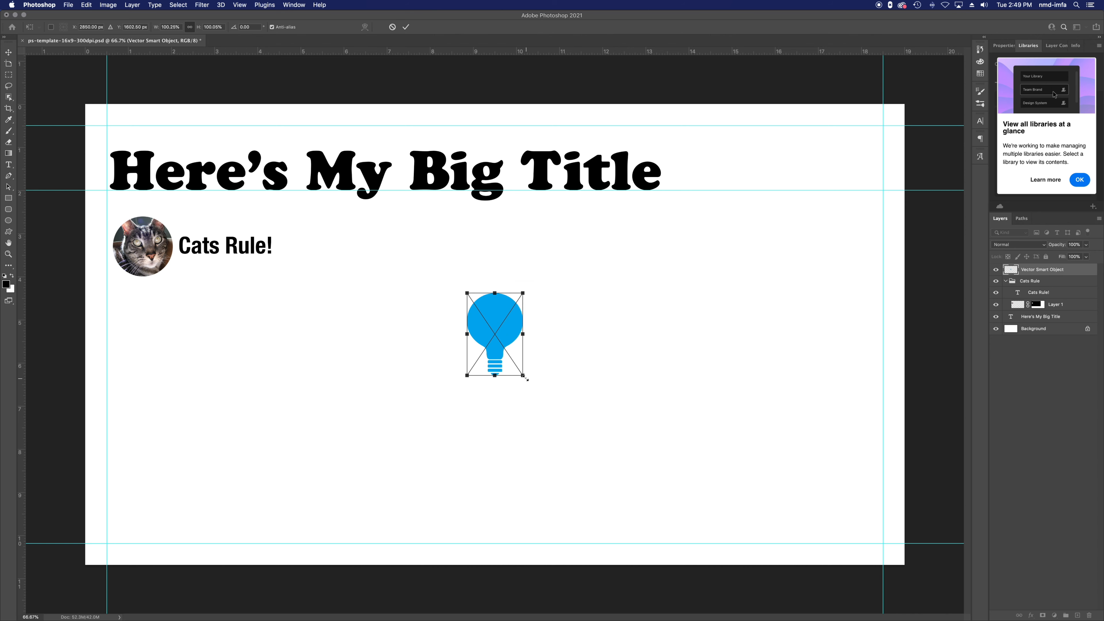
{"action": "key", "text": "Return"}
Step: Move the bulb below the title, duplicate it, and enlarge the copy to about 5 inches wide beside it
{"action": "left_click_drag", "start_coordinate": [500, 337], "coordinate": [565, 295]}
{"action": "left_click_drag", "start_coordinate": [558, 276], "coordinate": [796, 504]}
{"action": "key", "text": "ctrl+t"}
{"action": "key", "text": "Return"}
{"action": "left_click_drag", "start_coordinate": [646, 363], "coordinate": [642, 344]}
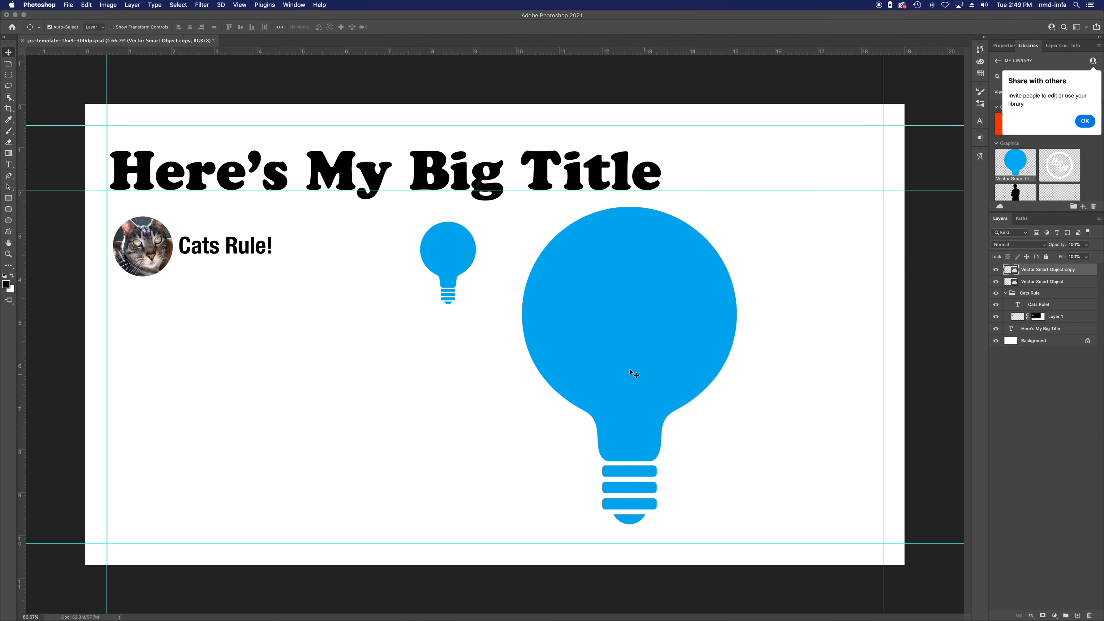
{"action": "left_click_drag", "start_coordinate": [611, 278], "coordinate": [580, 277]}
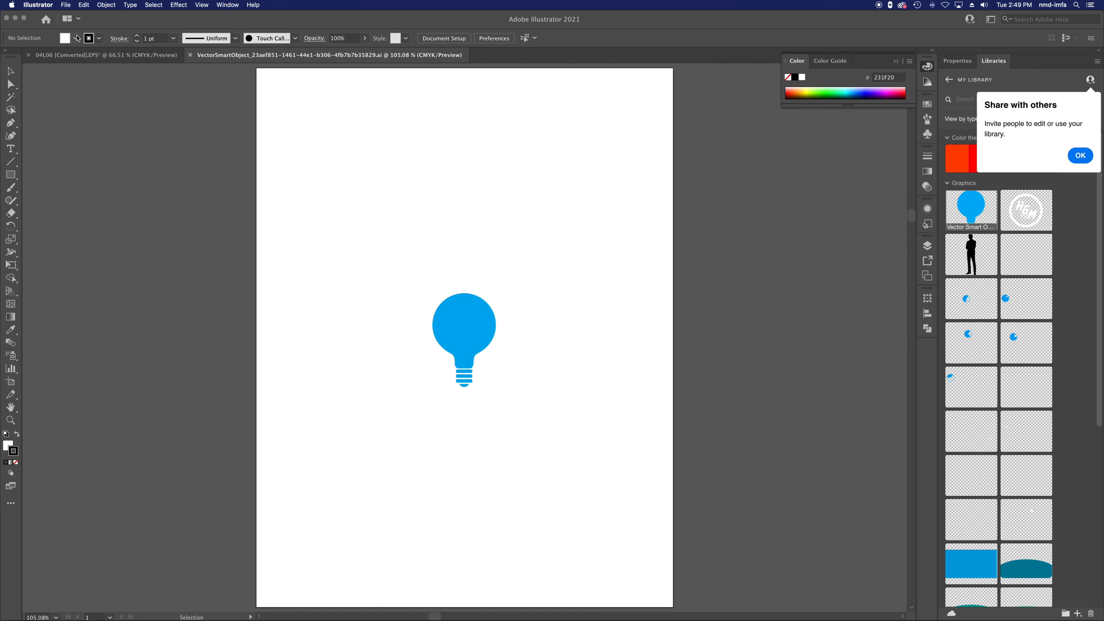
Step: Open the bulb Smart Object's contents in Illustrator and fill the light bulb with red ED0028
{"action": "left_click", "coordinate": [484, 328]}
{"action": "left_click", "coordinate": [76, 38]}
{"action": "left_click", "coordinate": [67, 41]}
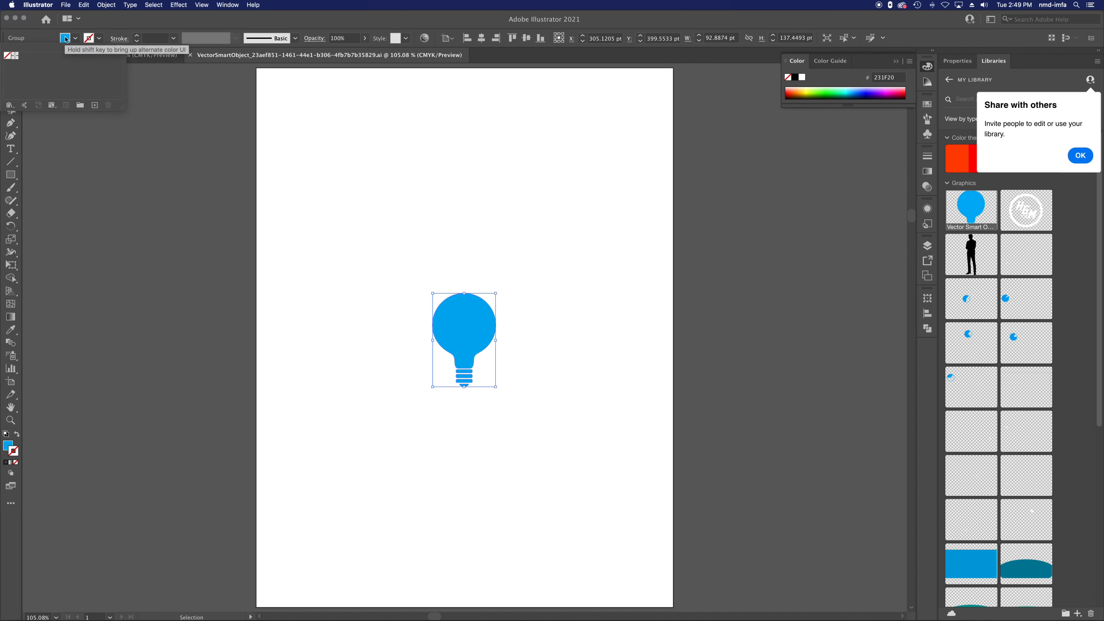
{"action": "double_click", "coordinate": [8, 445]}
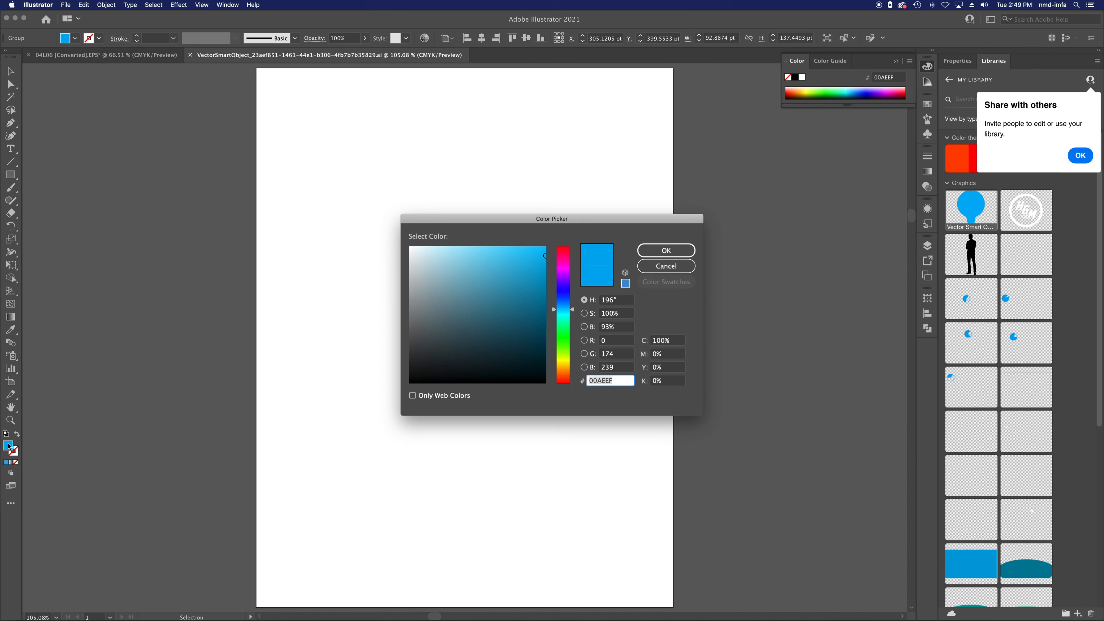
{"action": "type", "text": "ED0028"}
{"action": "left_click", "coordinate": [652, 252]}
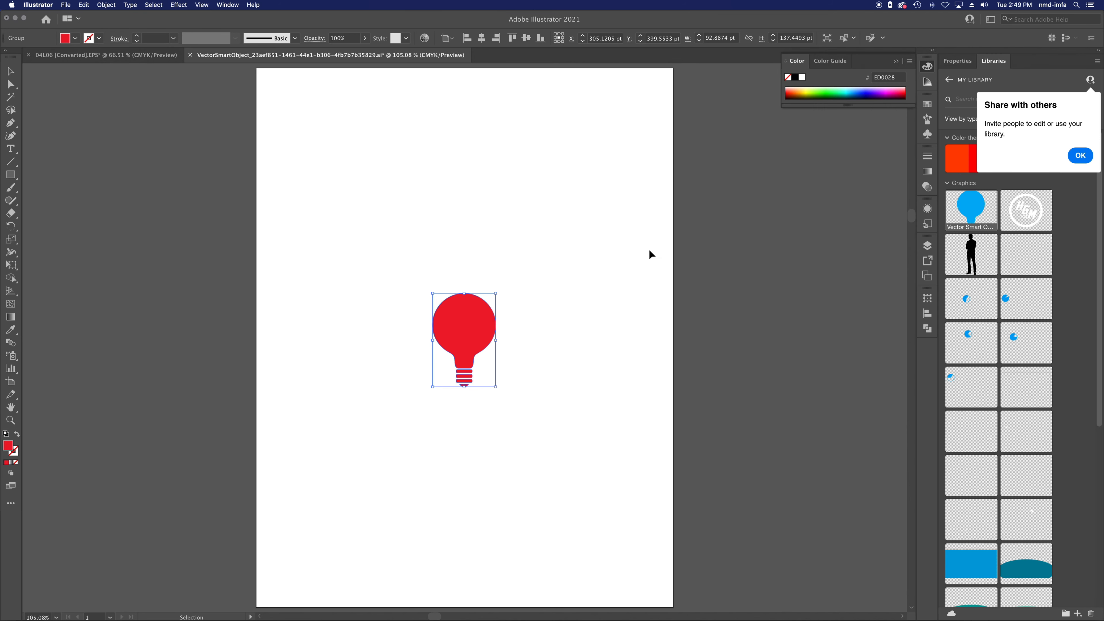
Step: Save and close the Smart Object's Illustrator file and return to the Photoshop template
{"action": "key", "text": "a"}
{"action": "key", "text": "super+s"}
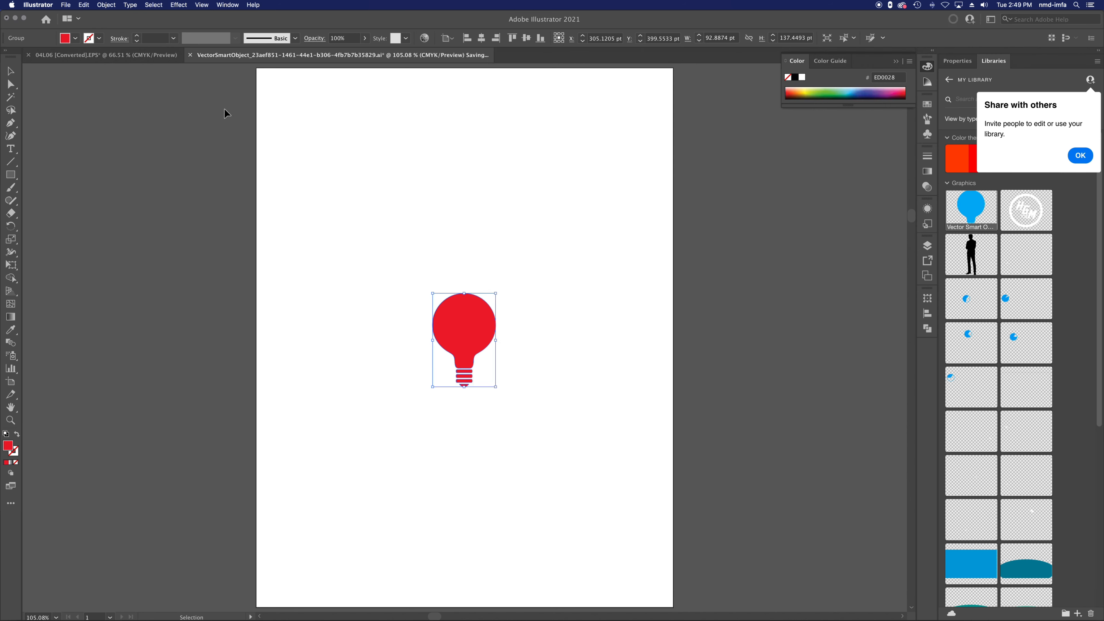
{"action": "key", "text": "super+w"}
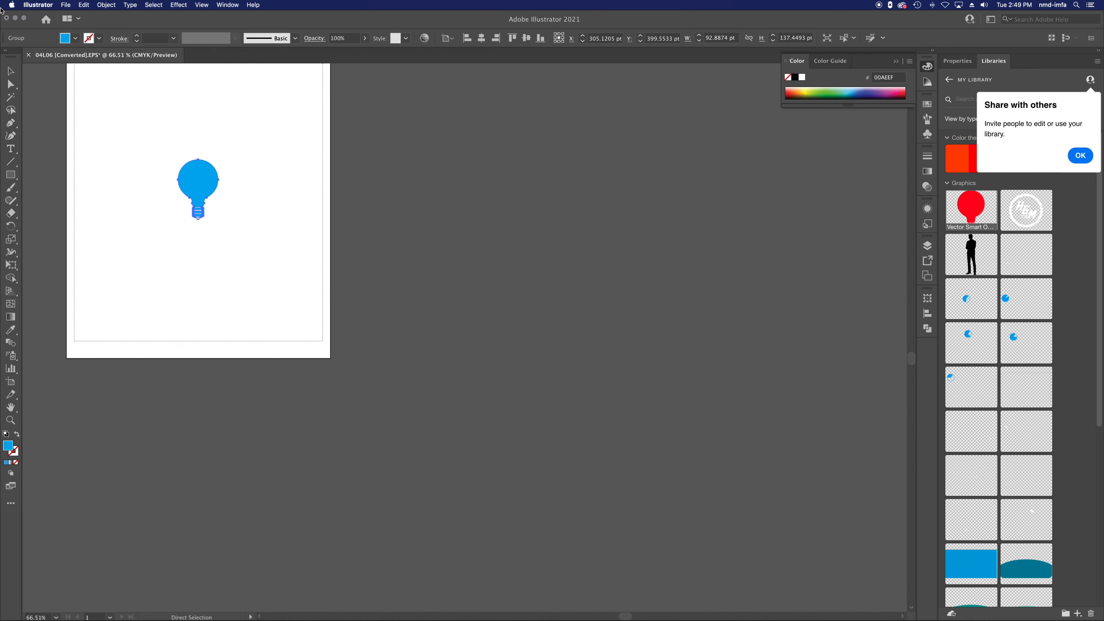
{"action": "left_click", "coordinate": [15, 18]}
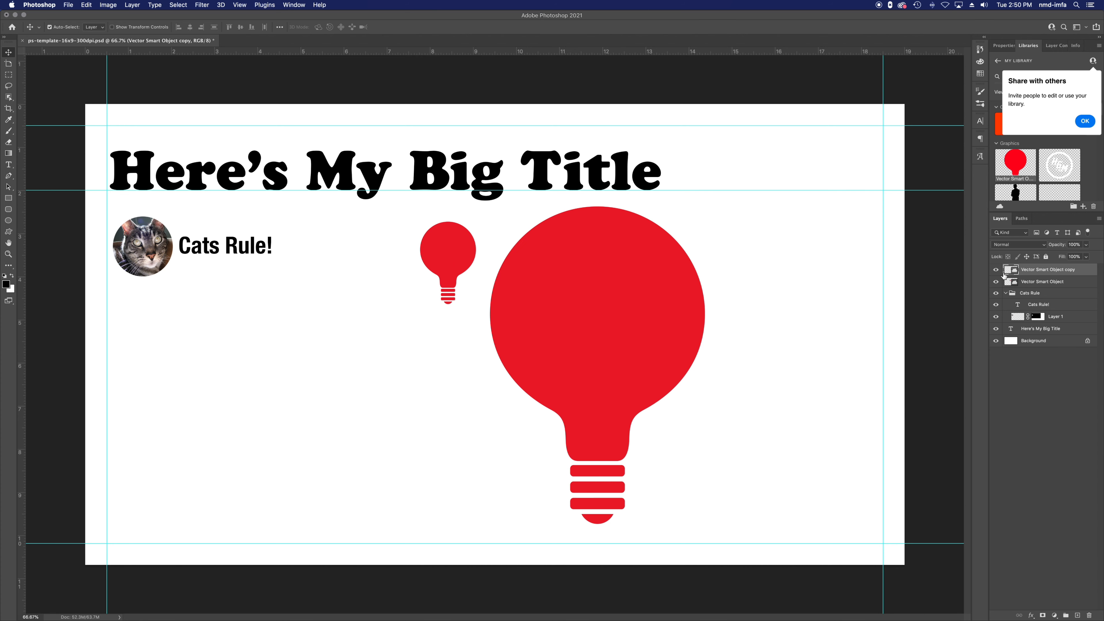
Step: Hide the small original bulb layer and scale the large copy to about 1.6 inches wide below the cat photo
{"action": "left_click", "coordinate": [996, 282]}
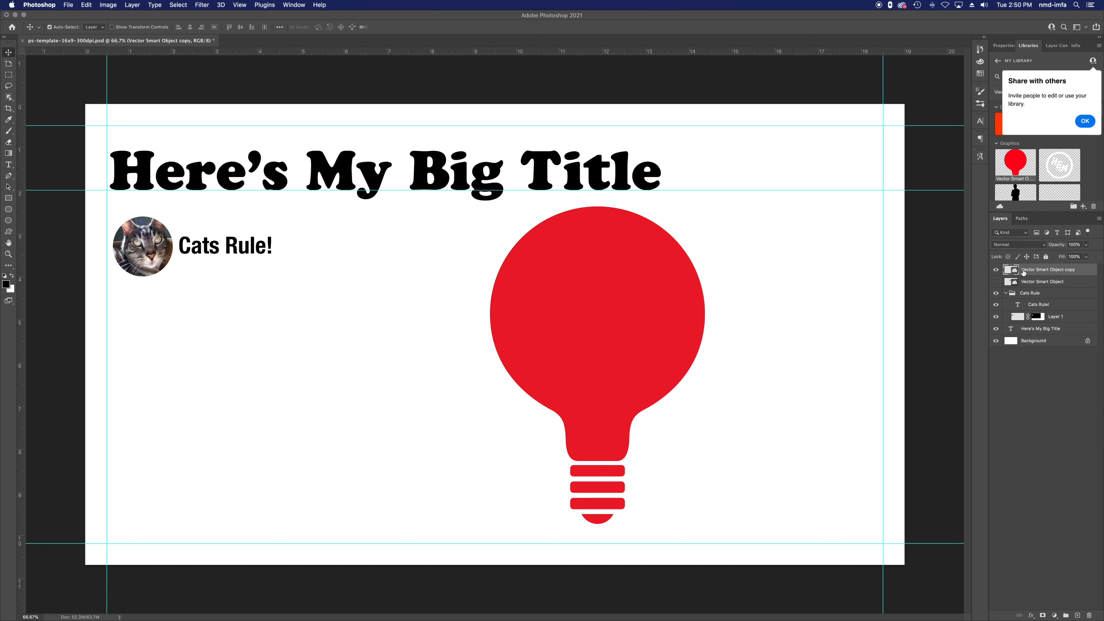
{"action": "key", "text": "super+t"}
{"action": "left_click_drag", "start_coordinate": [705, 206], "coordinate": [585, 384]}
{"action": "left_click_drag", "start_coordinate": [540, 474], "coordinate": [173, 369]}
{"action": "left_click_drag", "start_coordinate": [203, 436], "coordinate": [185, 397]}
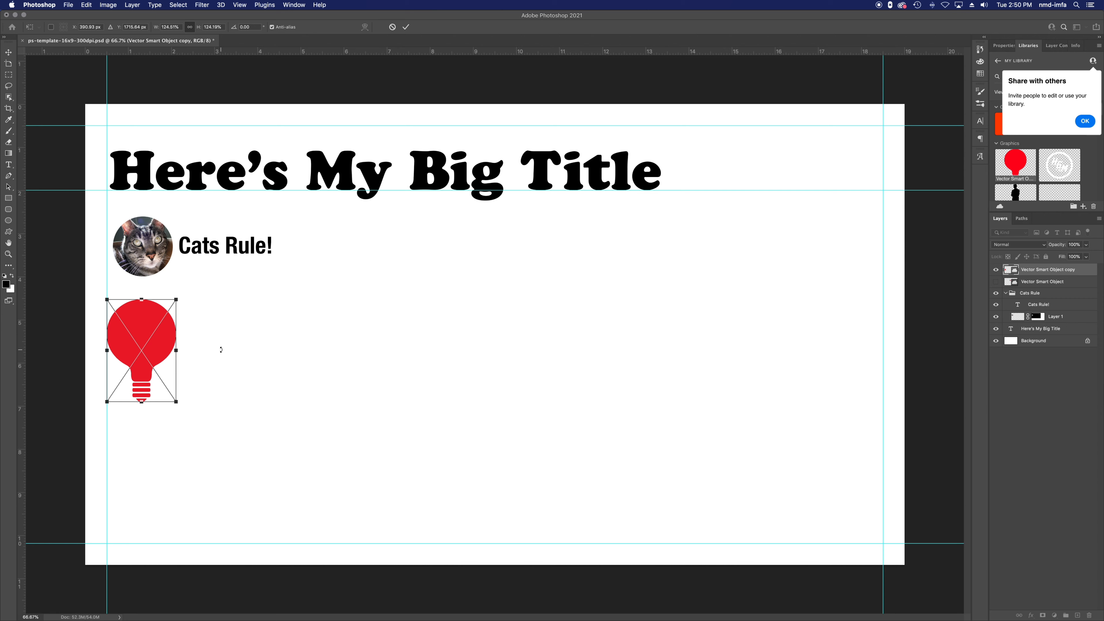
Step: Move the red bulb to about 6 inches across the page and place a duplicate below and right of it
{"action": "left_click_drag", "start_coordinate": [161, 342], "coordinate": [306, 346]}
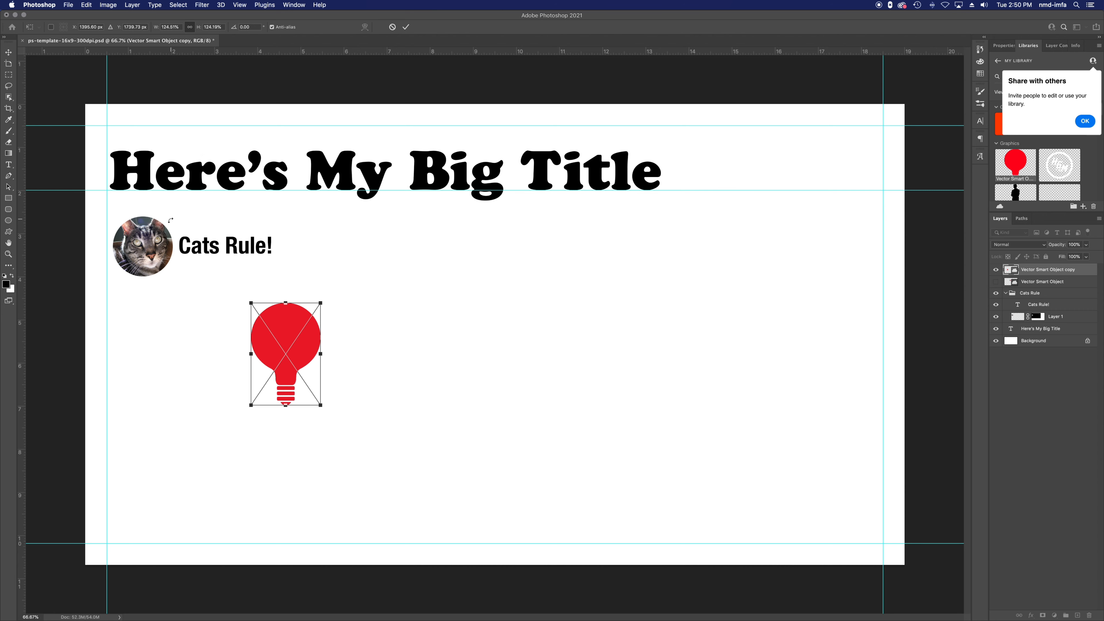
{"action": "left_click_drag", "start_coordinate": [301, 351], "coordinate": [390, 338]}
{"action": "left_click_drag", "start_coordinate": [554, 400], "coordinate": [625, 429]}
{"action": "key", "text": "Return"}
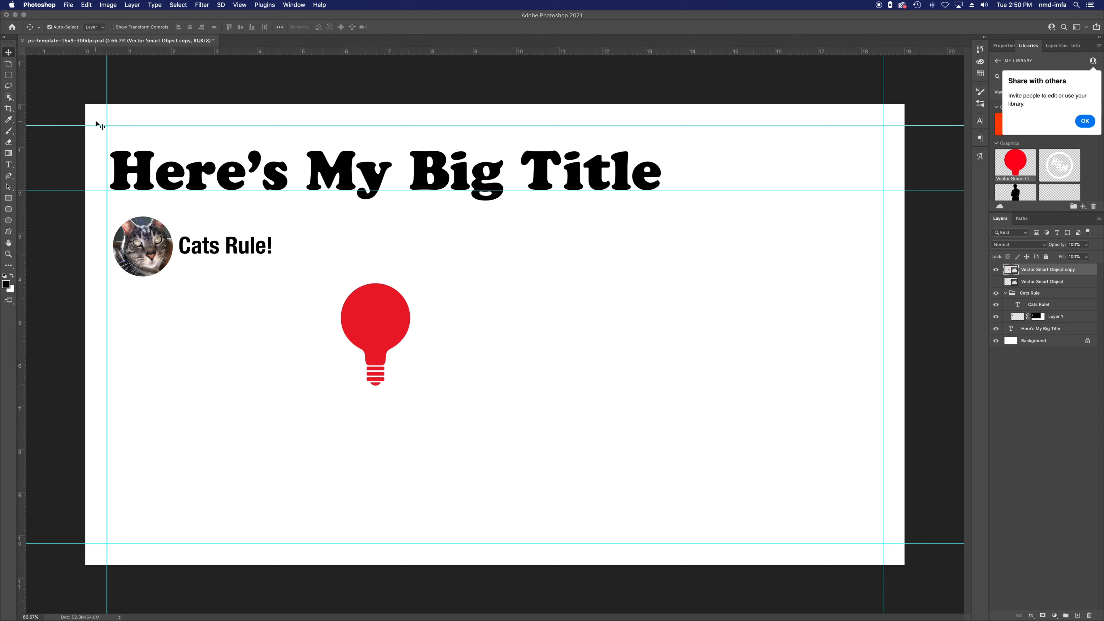
{"action": "left_click_drag", "start_coordinate": [384, 335], "coordinate": [580, 403]}
Step: Add four horizontal guides at about 4, 5.7, 7.4 and 9.3 inches down the page
{"action": "left_click_drag", "start_coordinate": [453, 65], "coordinate": [481, 276]}
{"action": "left_click_drag", "start_coordinate": [452, 56], "coordinate": [485, 351]}
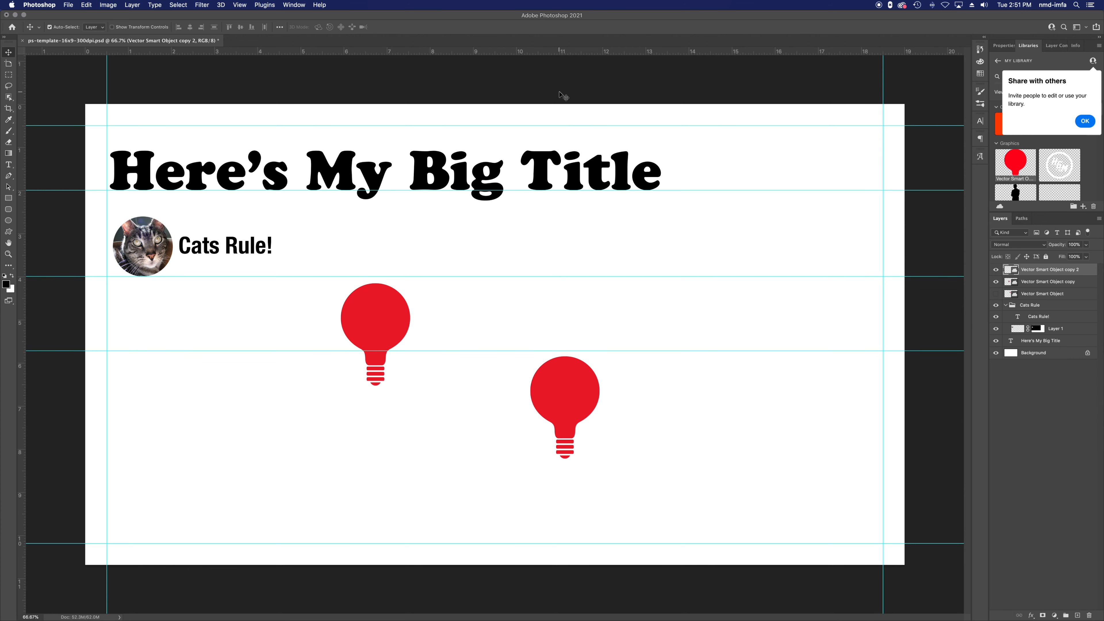
{"action": "left_click_drag", "start_coordinate": [558, 54], "coordinate": [604, 426]}
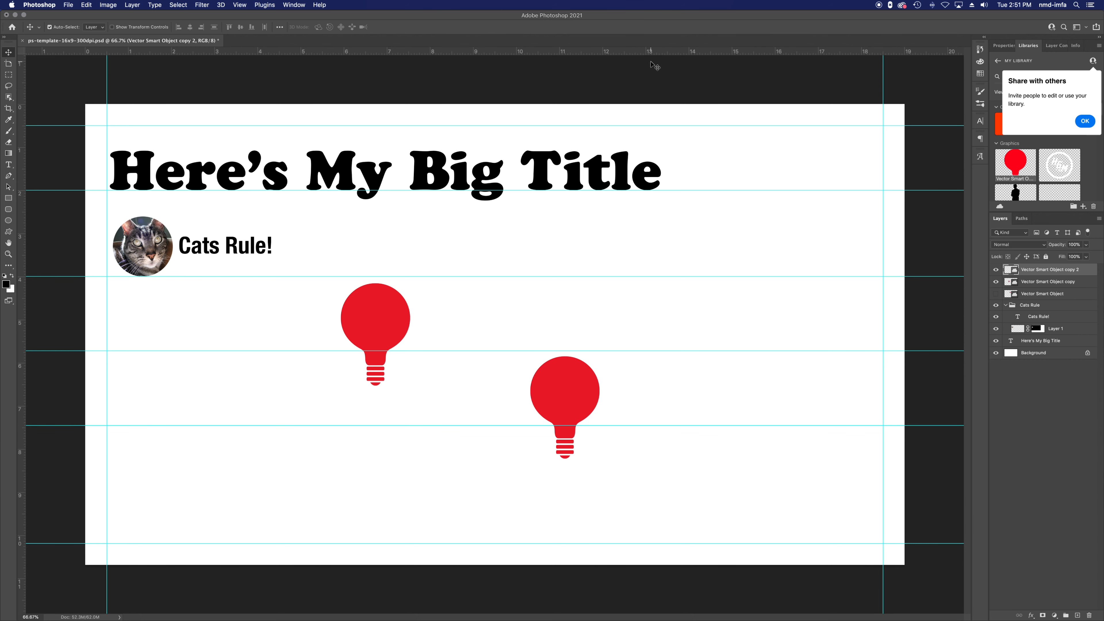
{"action": "left_click_drag", "start_coordinate": [648, 54], "coordinate": [778, 506]}
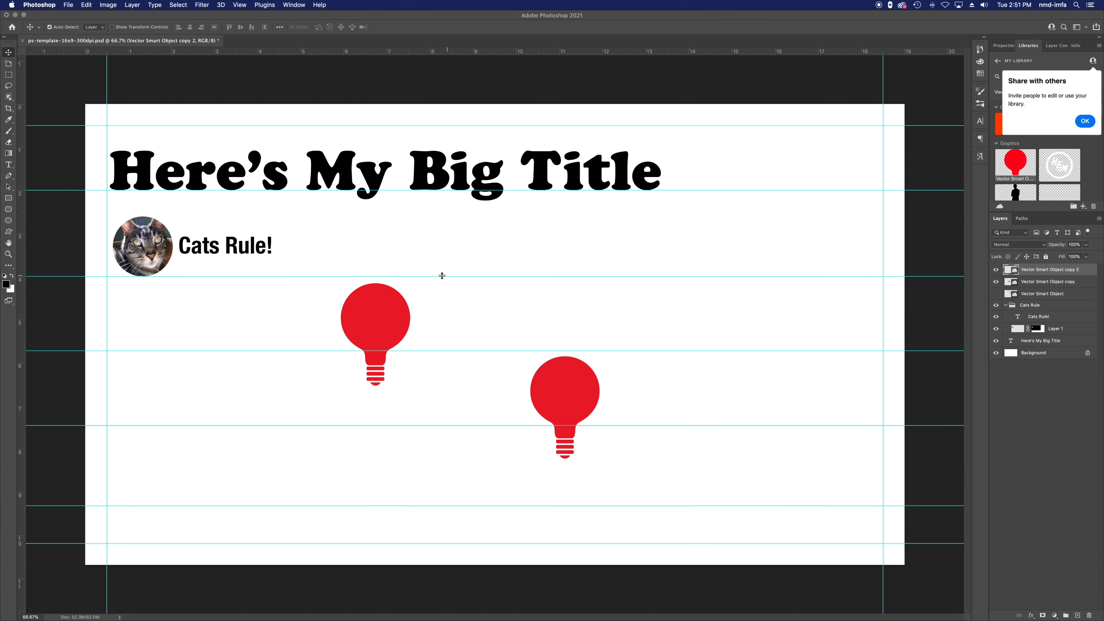
Step: Add three vertical guides at 5, 10 and 15 inches across the page
{"action": "left_click_drag", "start_coordinate": [22, 381], "coordinate": [301, 372]}
{"action": "left_click_drag", "start_coordinate": [24, 399], "coordinate": [516, 386]}
{"action": "left_click_drag", "start_coordinate": [23, 423], "coordinate": [733, 414]}
Step: Show the grid and snap the bulbs to it, one at 6 inches under the 4-inch guide, the other where the 10-inch and 5.7-inch guides cross
{"action": "key", "text": "super+apostrophe"}
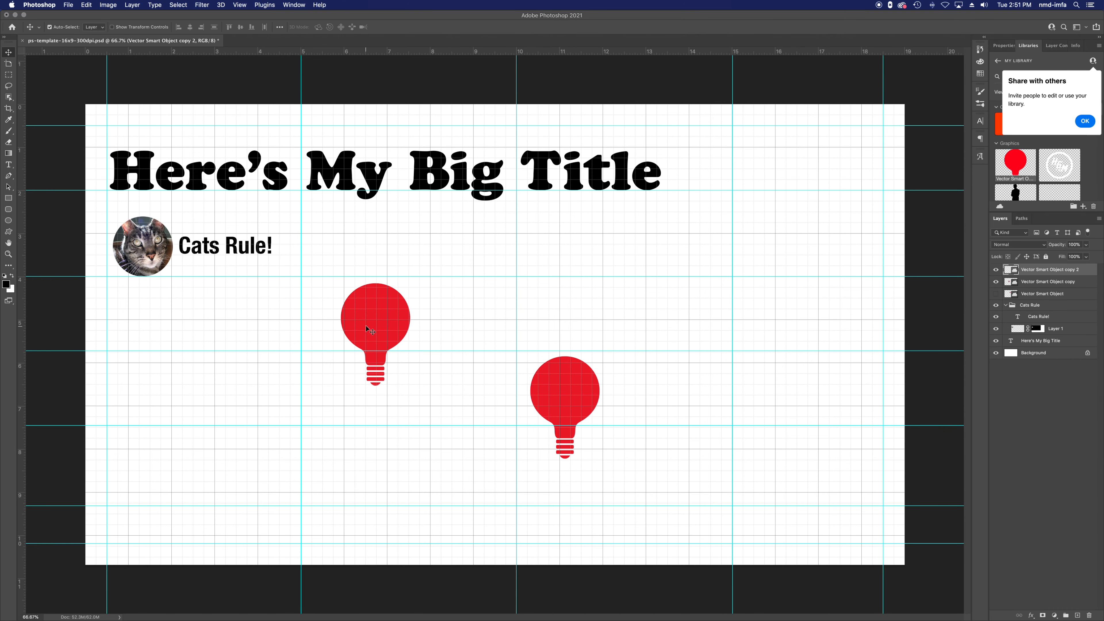
{"action": "left_click", "coordinate": [374, 324]}
{"action": "left_click_drag", "start_coordinate": [375, 324], "coordinate": [376, 316]}
{"action": "left_click_drag", "start_coordinate": [578, 403], "coordinate": [565, 397]}
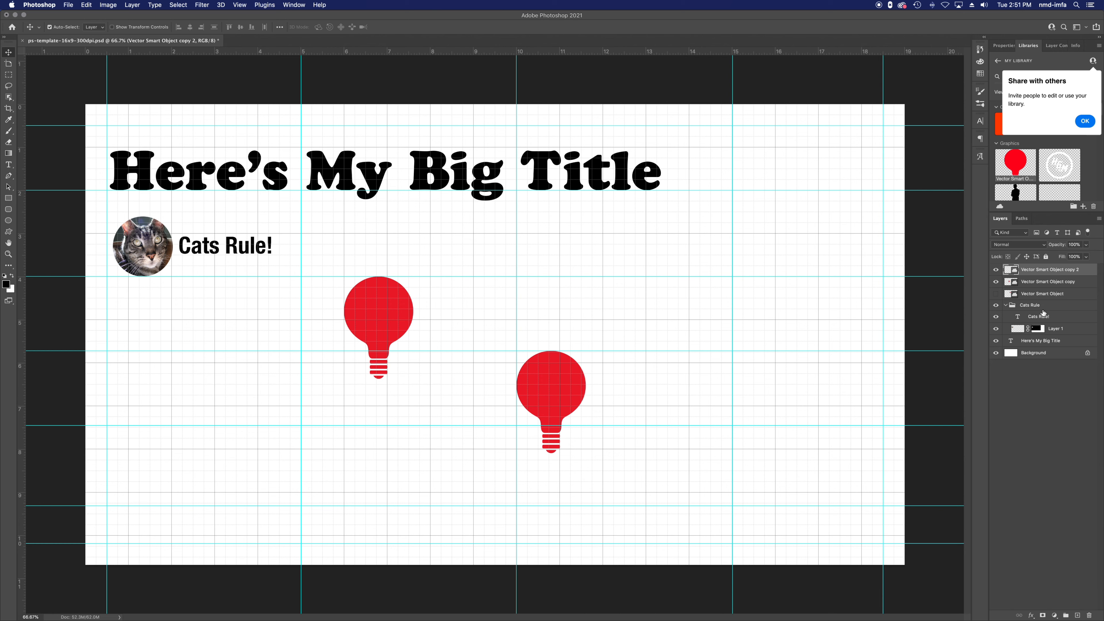
{"action": "left_click", "coordinate": [1043, 310]}
{"action": "left_click_drag", "start_coordinate": [155, 250], "coordinate": [166, 253]}
{"action": "key", "text": "super+z"}
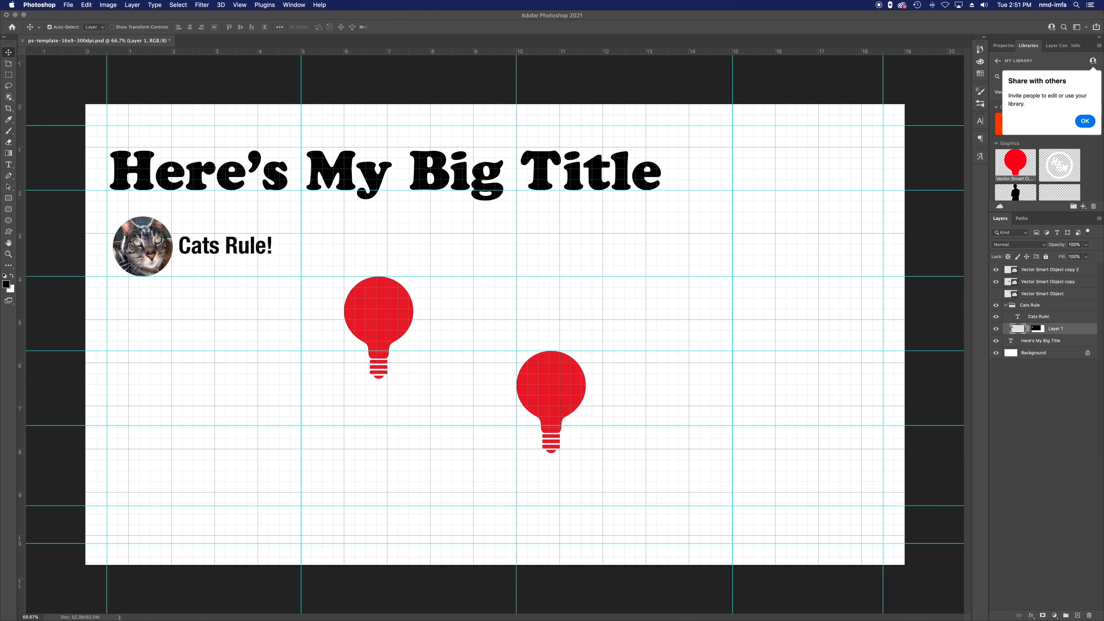
Step: Move the cat photo and its caption together until the photo meets the 0.5-inch vertical guide and rests on the 4-inch horizontal guide
{"action": "left_click", "coordinate": [1028, 317], "text": "shift"}
{"action": "mouse_move", "coordinate": [252, 253]}
{"action": "left_mouse_down"}
{"action": "mouse_move", "coordinate": [263, 255]}
{"action": "mouse_move", "coordinate": [247, 253]}
{"action": "left_mouse_up"}
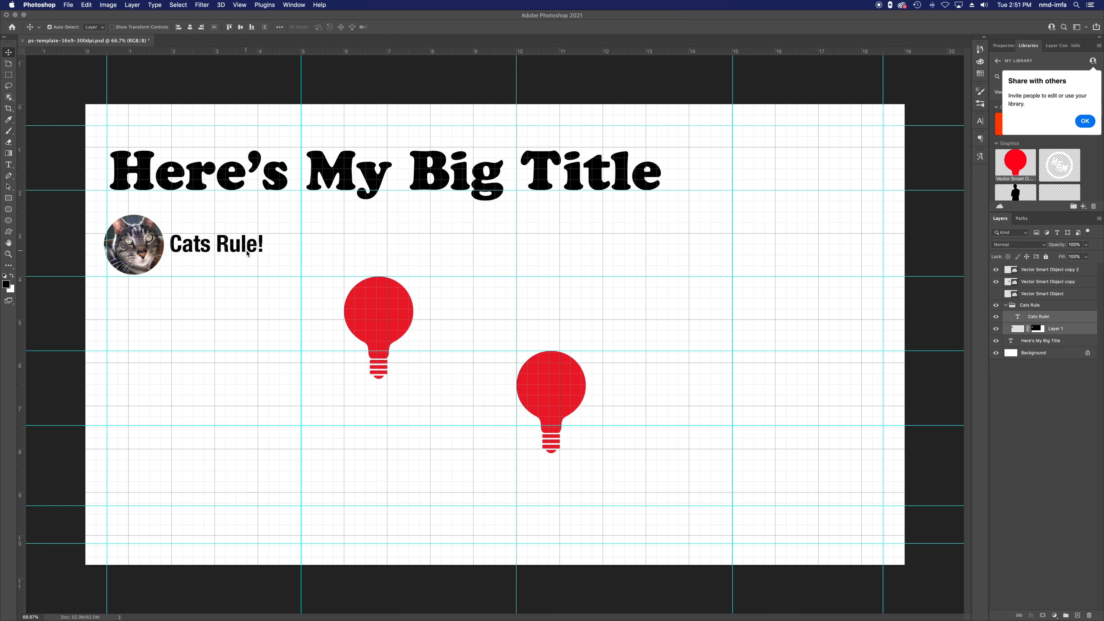
{"action": "key", "text": "Right"}
{"action": "key", "text": "Right"}
{"action": "key", "text": "Right"}
{"action": "key", "text": "Right"}
{"action": "key", "text": "Right"}
{"action": "key", "text": "Right"}
{"action": "key", "text": "Right"}
{"action": "key", "text": "Right"}
{"action": "key", "text": "Right"}
{"action": "key", "text": "Right"}
{"action": "key", "text": "Right"}
{"action": "key", "text": "Right"}
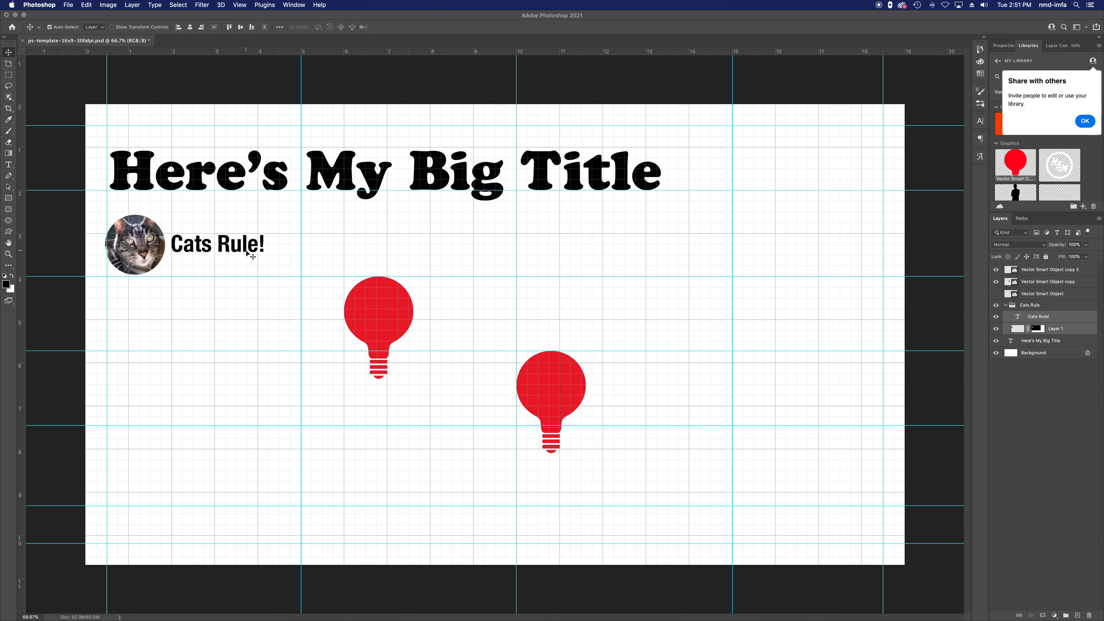
{"action": "key", "text": "Right"}
{"action": "key", "text": "Right"}
{"action": "key", "text": "Right"}
{"action": "key", "text": "Right"}
{"action": "key", "text": "Down"}
{"action": "key", "text": "Down"}
{"action": "key", "text": "Down"}
{"action": "key", "text": "Down"}
{"action": "key", "text": "Down"}
{"action": "key", "text": "Down"}
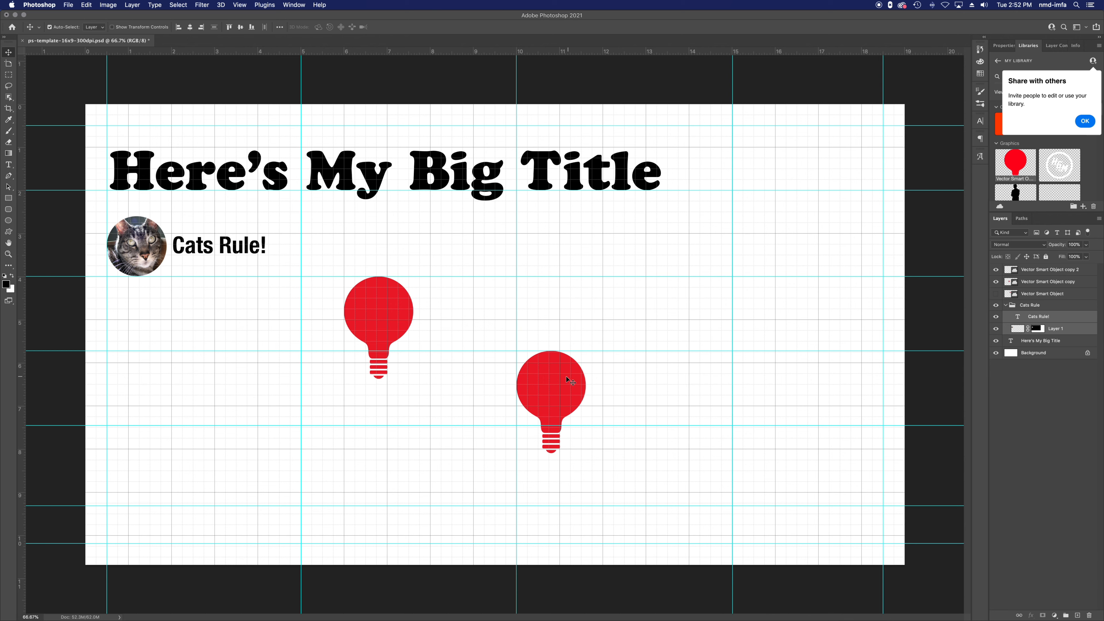
Step: Duplicate the middle bulb to where the 15-inch and 7.4-inch guides cross, and hide the grid and guides
{"action": "left_click", "coordinate": [549, 384]}
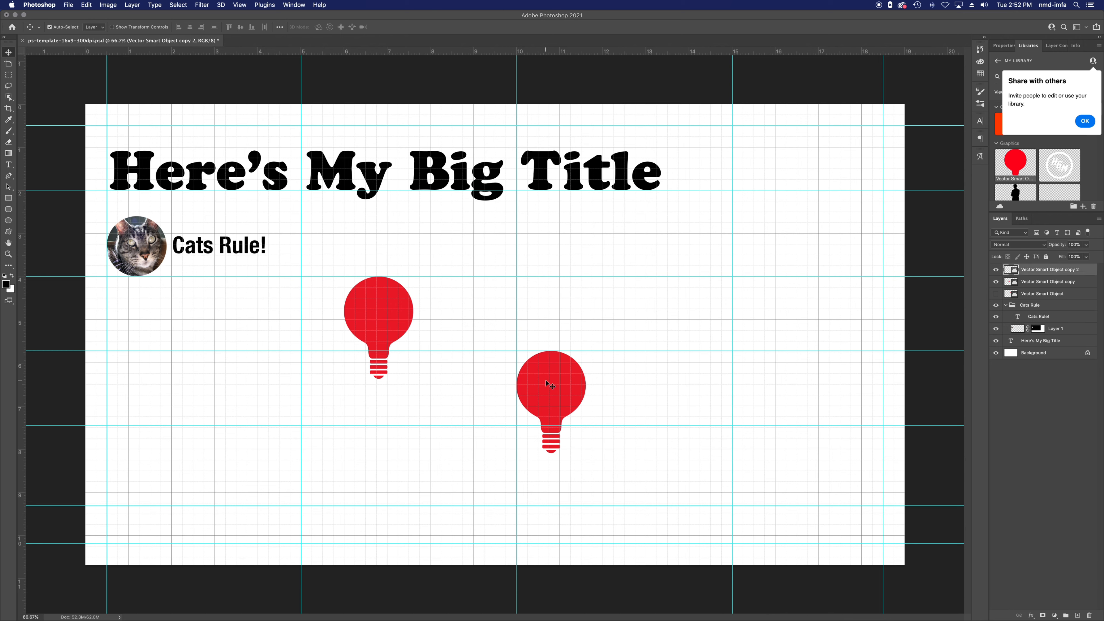
{"action": "left_click", "coordinate": [1045, 280]}
{"action": "left_click_drag", "start_coordinate": [561, 394], "coordinate": [773, 467]}
{"action": "key", "text": "super+apostrophe"}
{"action": "key", "text": "super+semicolon"}
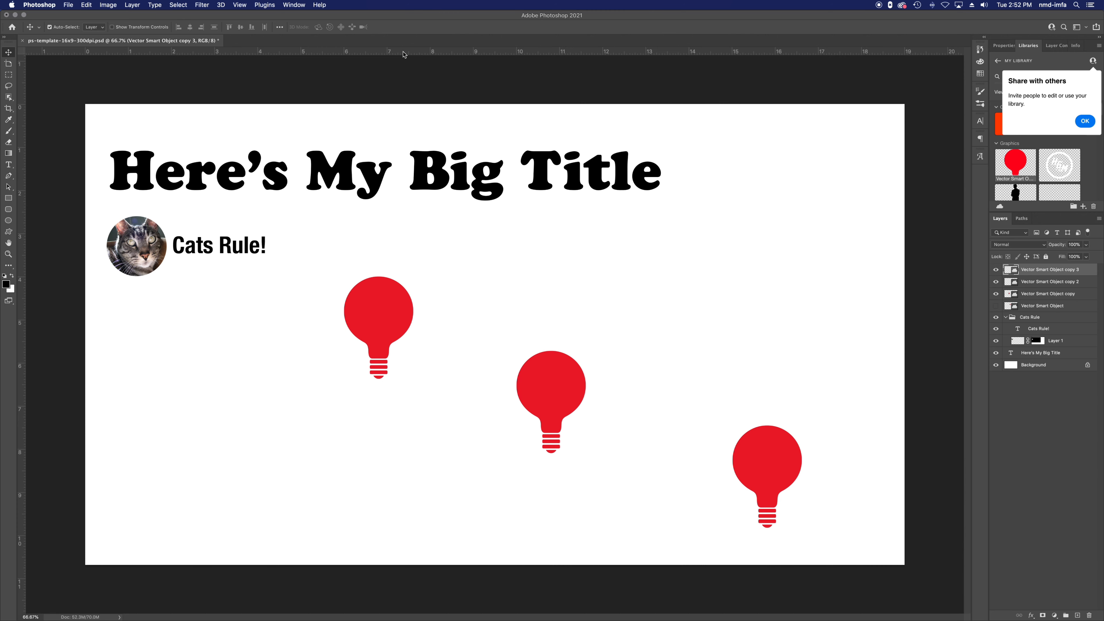
Step: Place a duplicate of the "Cats Rule!" caption just to the right of each of the three bulbs
{"action": "right_click", "coordinate": [232, 247]}
{"action": "left_click", "coordinate": [256, 259]}
{"action": "right_click", "coordinate": [241, 249]}
{"action": "left_click", "coordinate": [257, 253]}
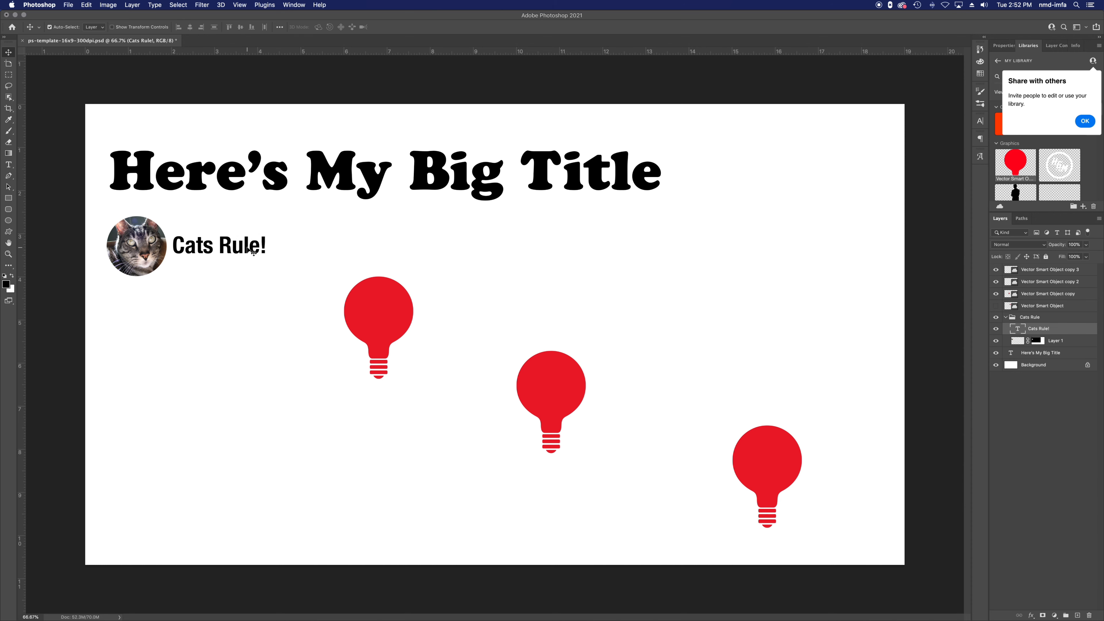
{"action": "left_click_drag", "start_coordinate": [253, 253], "coordinate": [835, 465]}
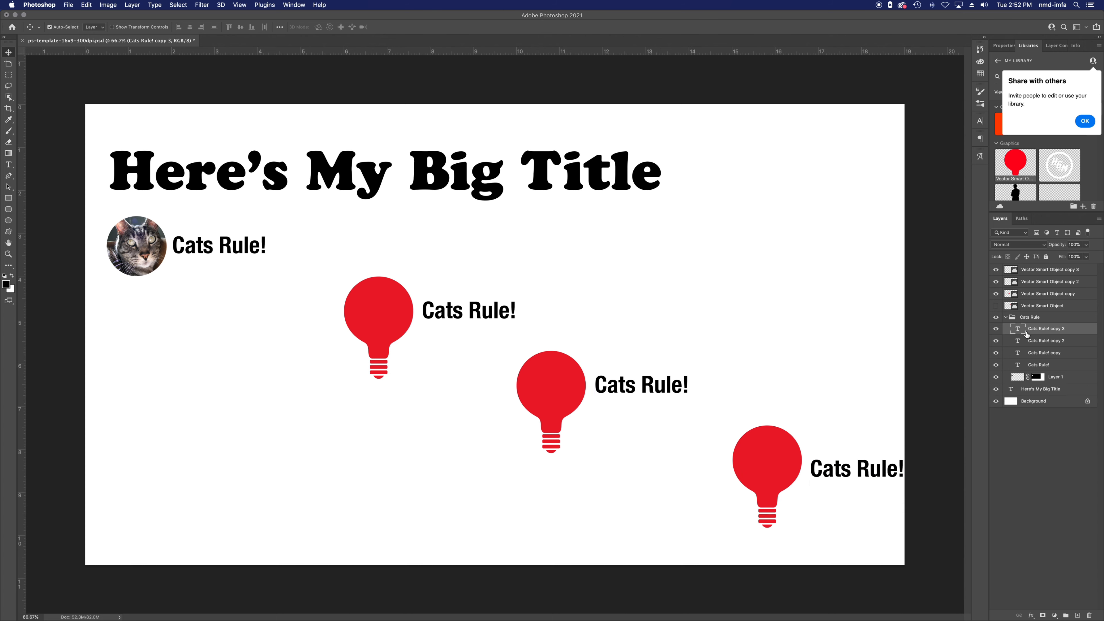
Step: Move the three bulbs and their captions together about 1.1 inches to the left, and deselect all layers
{"action": "left_click", "coordinate": [1049, 353], "text": "shift"}
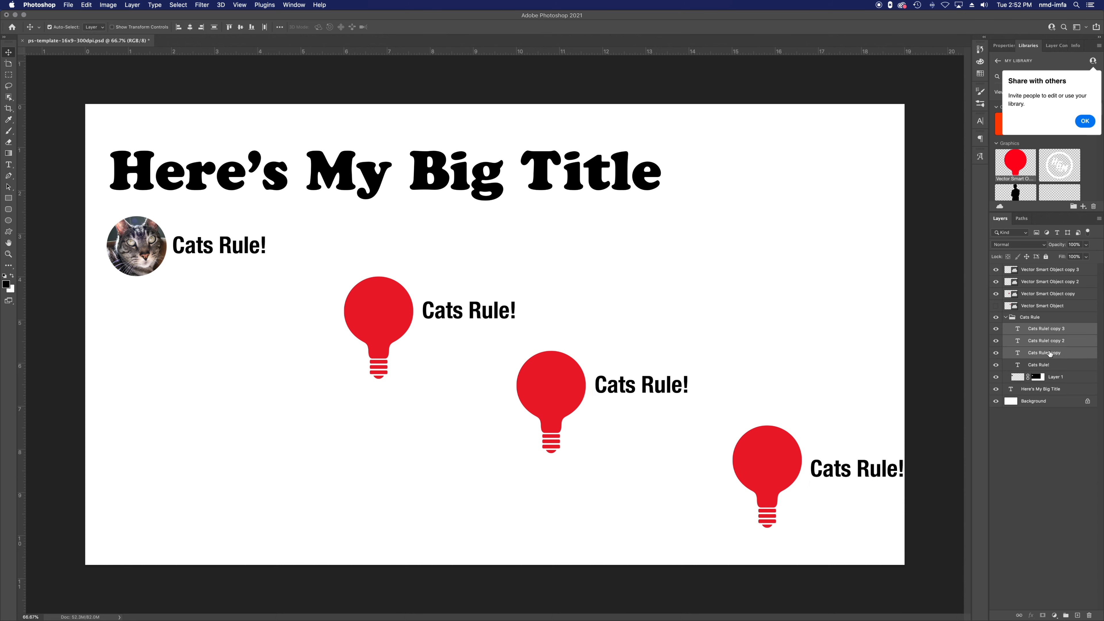
{"action": "left_click", "coordinate": [1040, 300], "text": "super"}
{"action": "left_click", "coordinate": [1039, 282], "text": "super"}
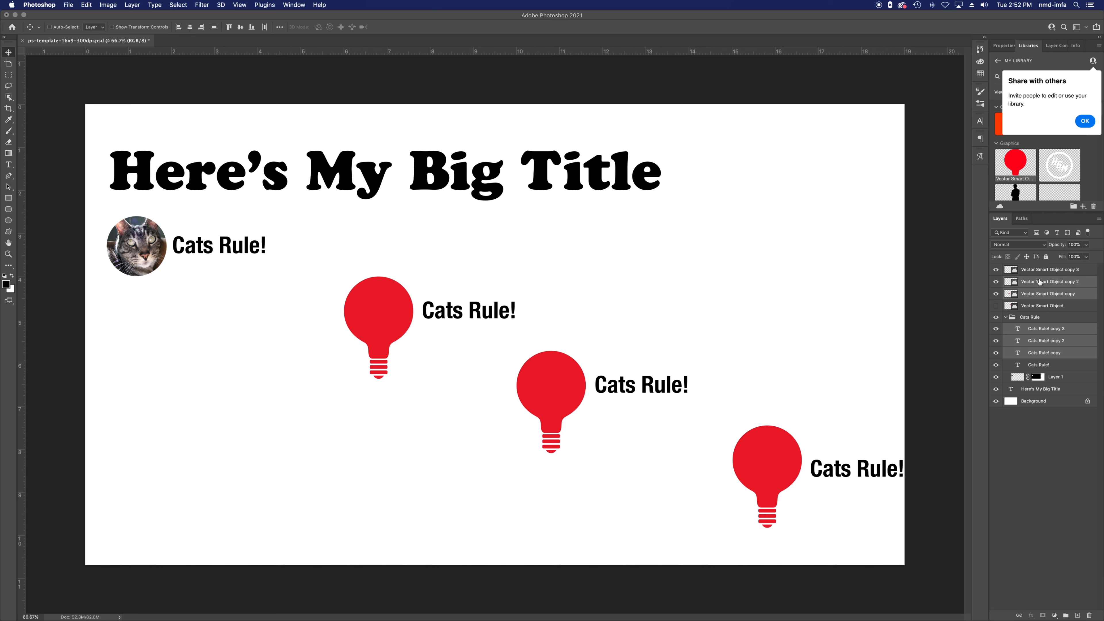
{"action": "left_click", "coordinate": [1039, 272], "text": "super"}
{"action": "left_click_drag", "start_coordinate": [753, 455], "coordinate": [716, 455]}
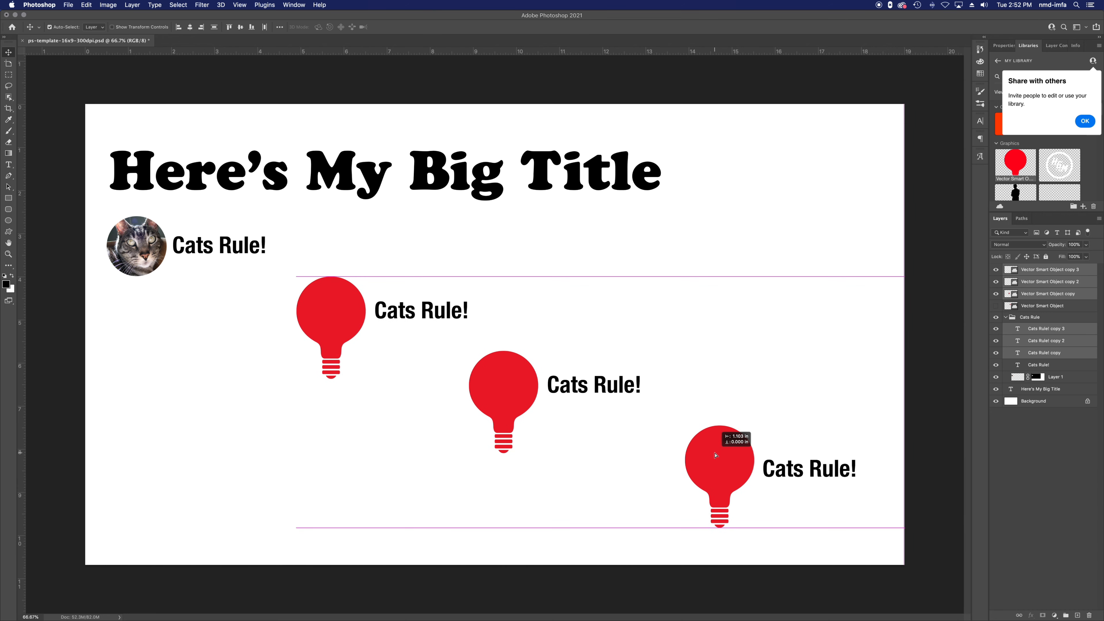
{"action": "key", "text": "super+alt+a"}
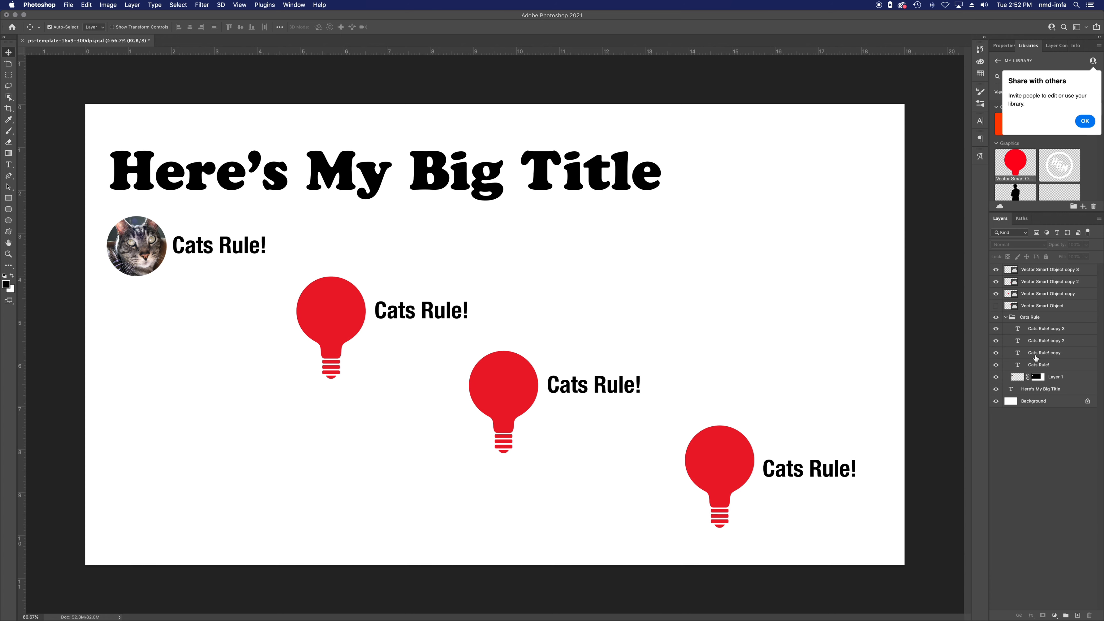
Step: Replace the caption text beside the uppermost bulb with "Cats are Fu"
{"action": "right_click", "coordinate": [433, 310]}
{"action": "left_click", "coordinate": [435, 312]}
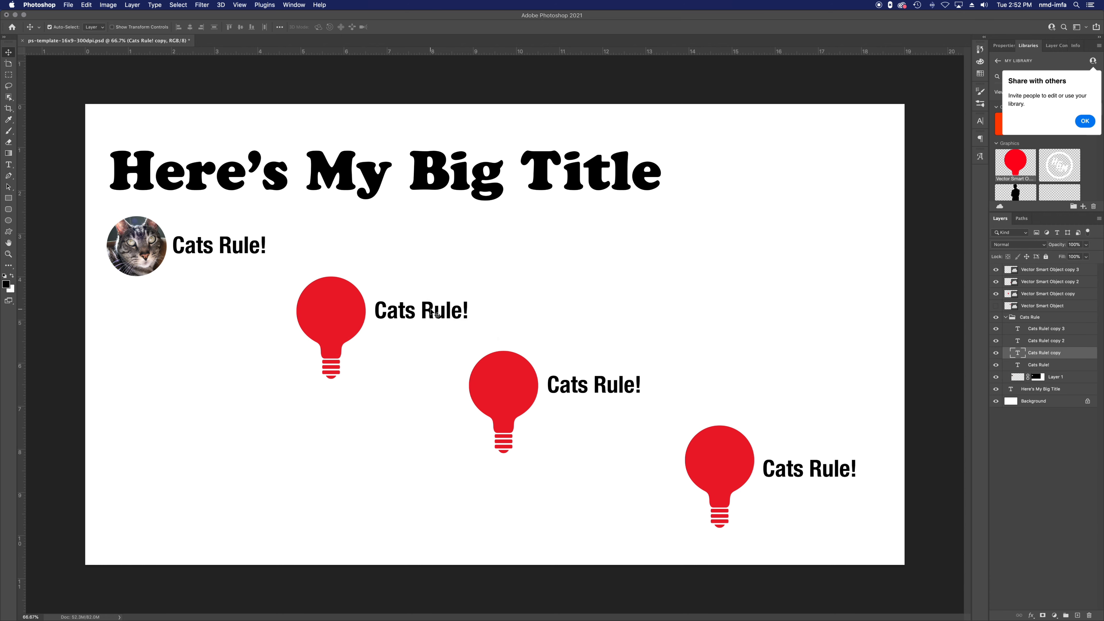
{"action": "double_click", "coordinate": [430, 309]}
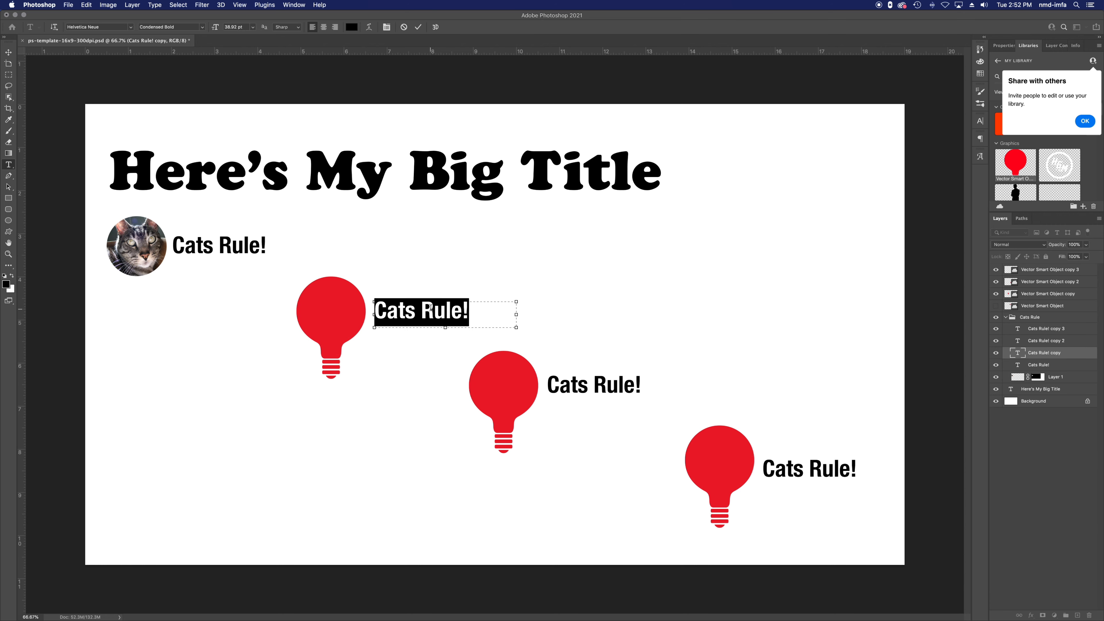
{"action": "type", "text": "Cats are Fu"}
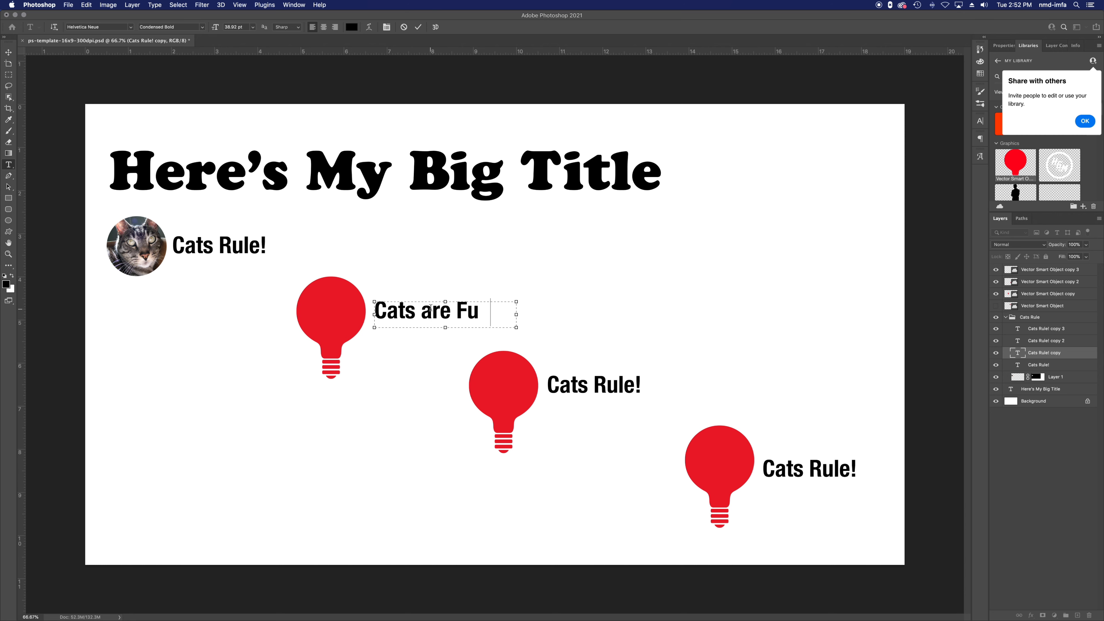
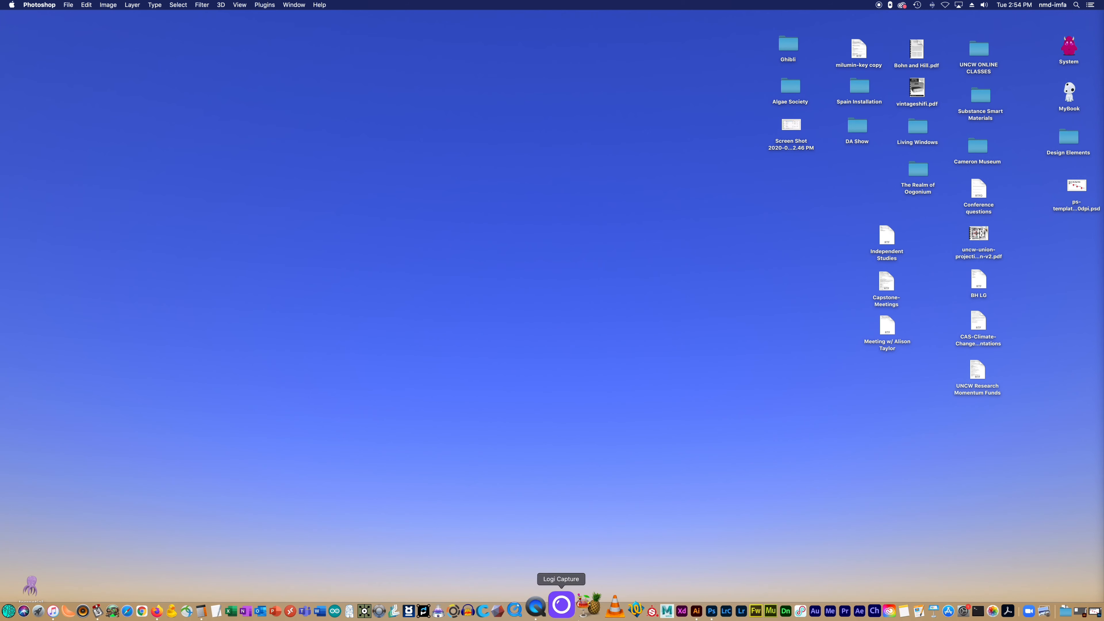
Step: Switch to Illustrator, close the light bulb document and start setting up a new document
{"action": "left_click", "coordinate": [675, 611]}
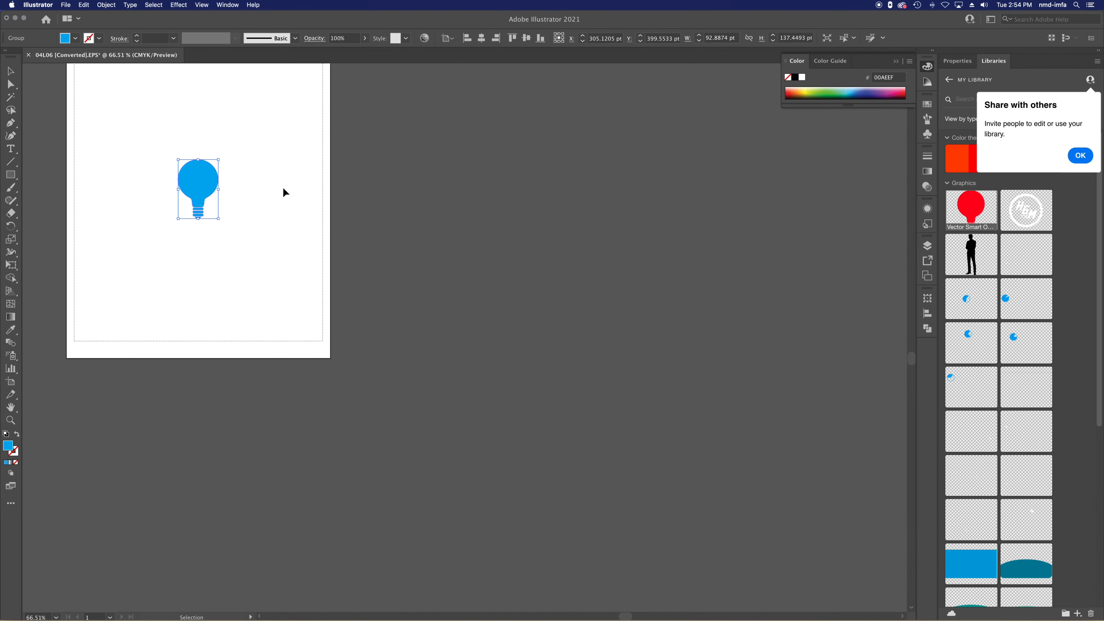
{"action": "key", "text": "cmd+w"}
{"action": "left_click", "coordinate": [564, 340]}
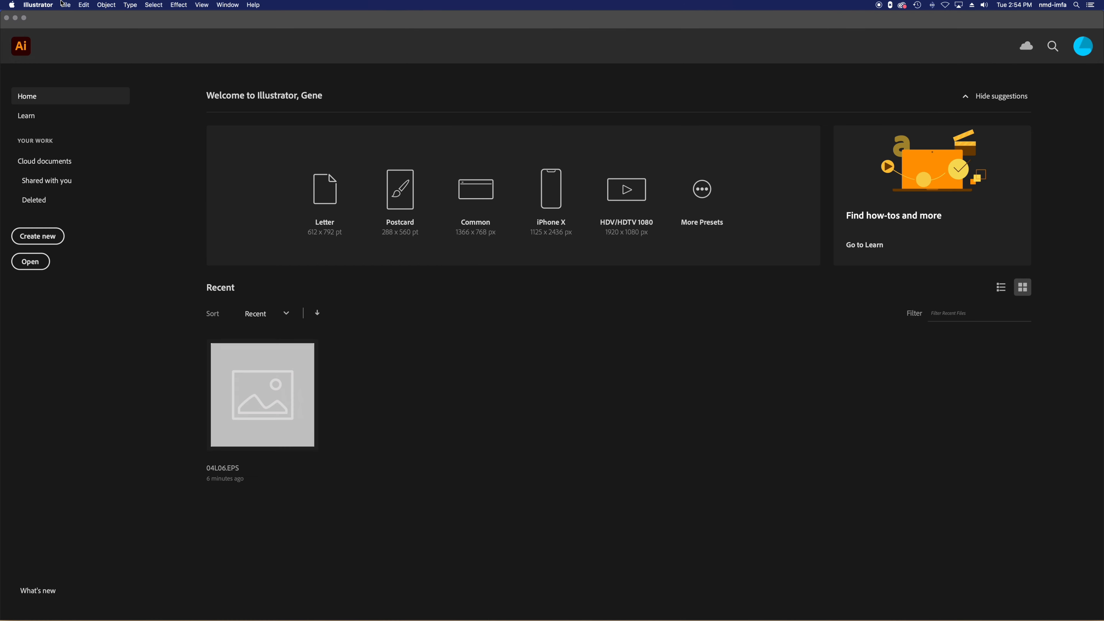
{"action": "left_click", "coordinate": [64, 4]}
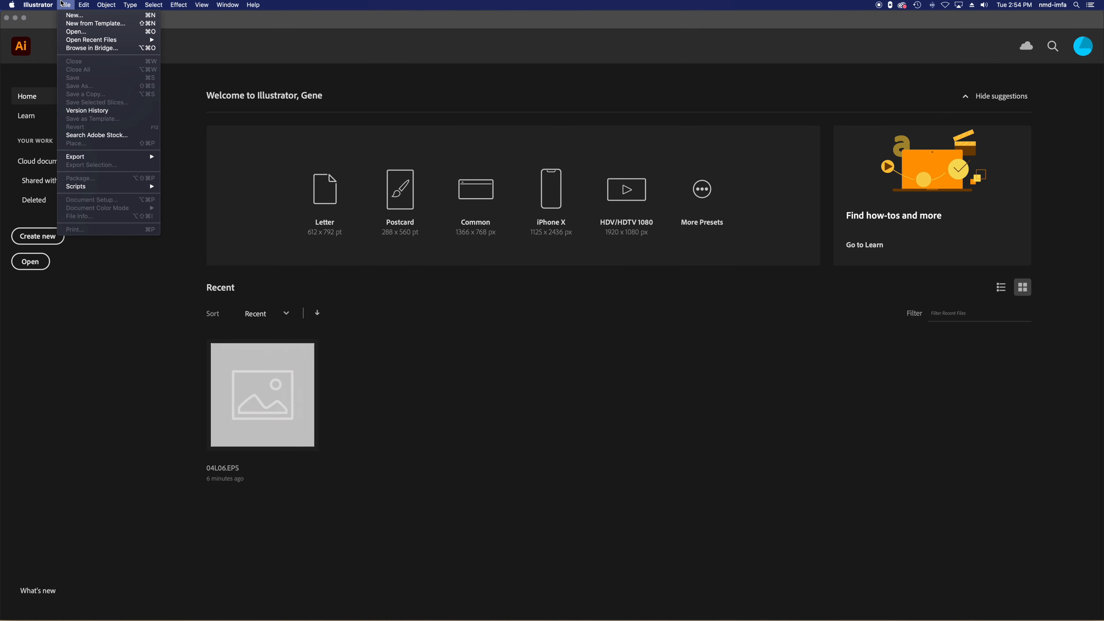
{"action": "left_click", "coordinate": [78, 16]}
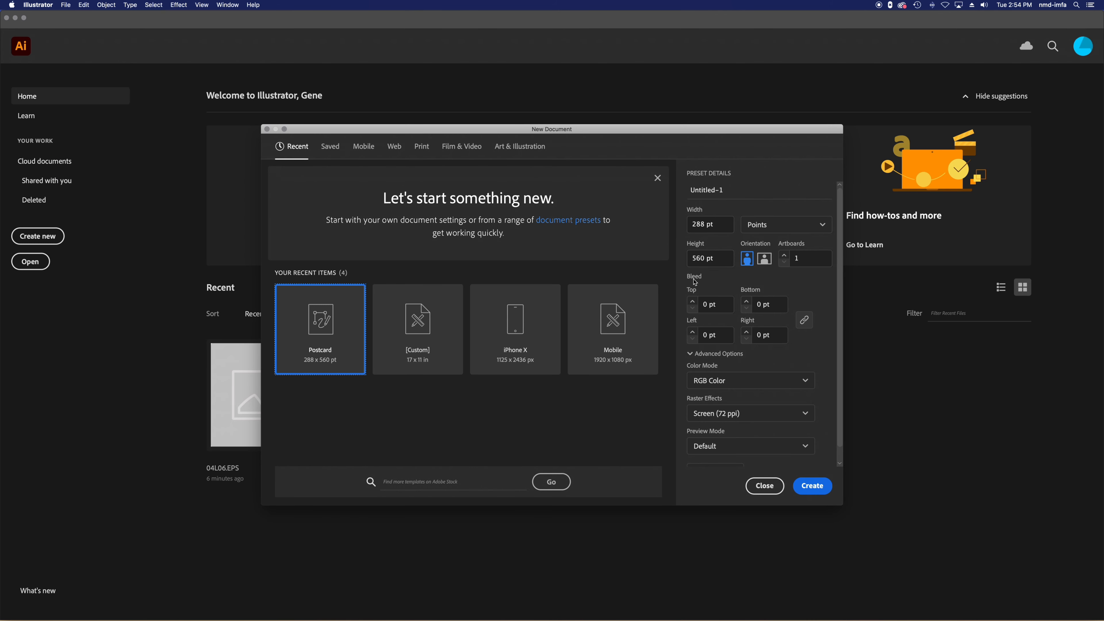
Step: Set the new document's units to inches and its width to 19 in
{"action": "left_click", "coordinate": [789, 414]}
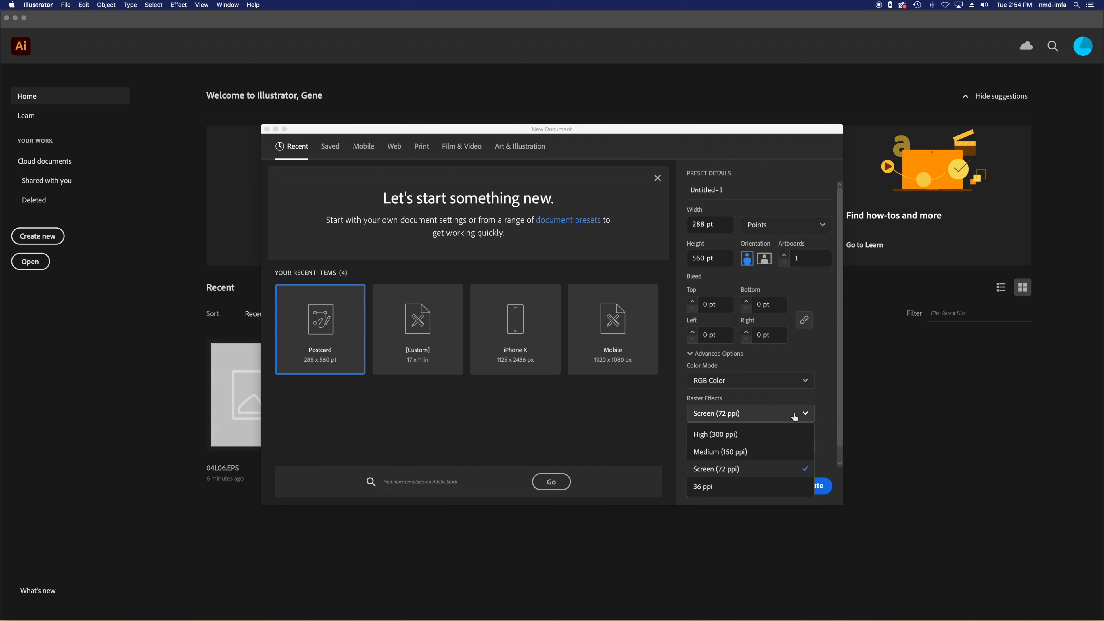
{"action": "left_click", "coordinate": [834, 410]}
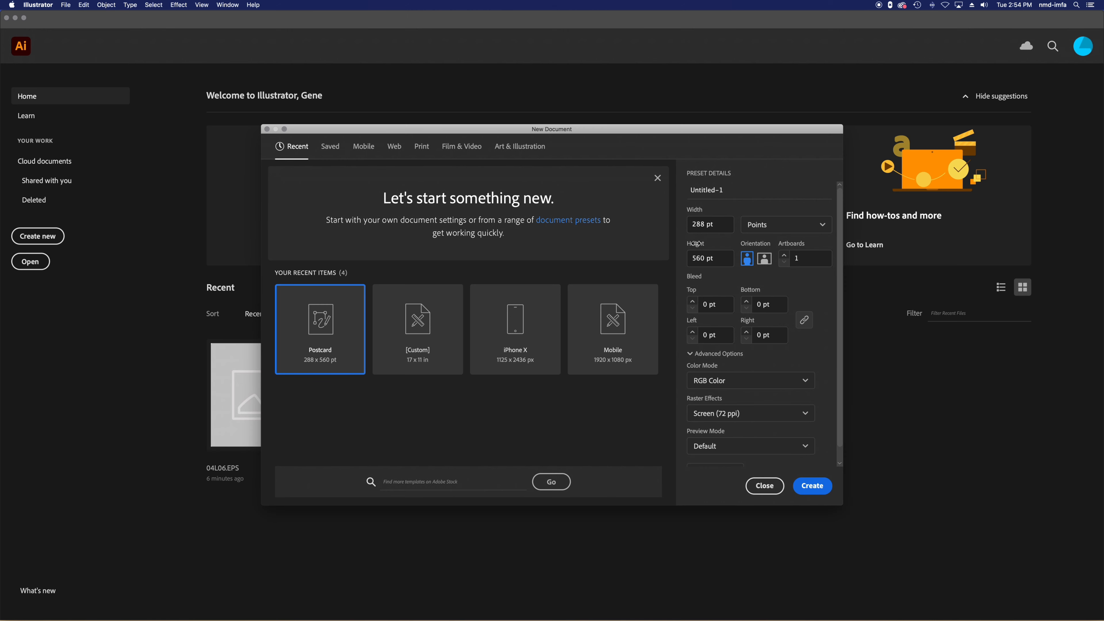
{"action": "left_click", "coordinate": [773, 225]}
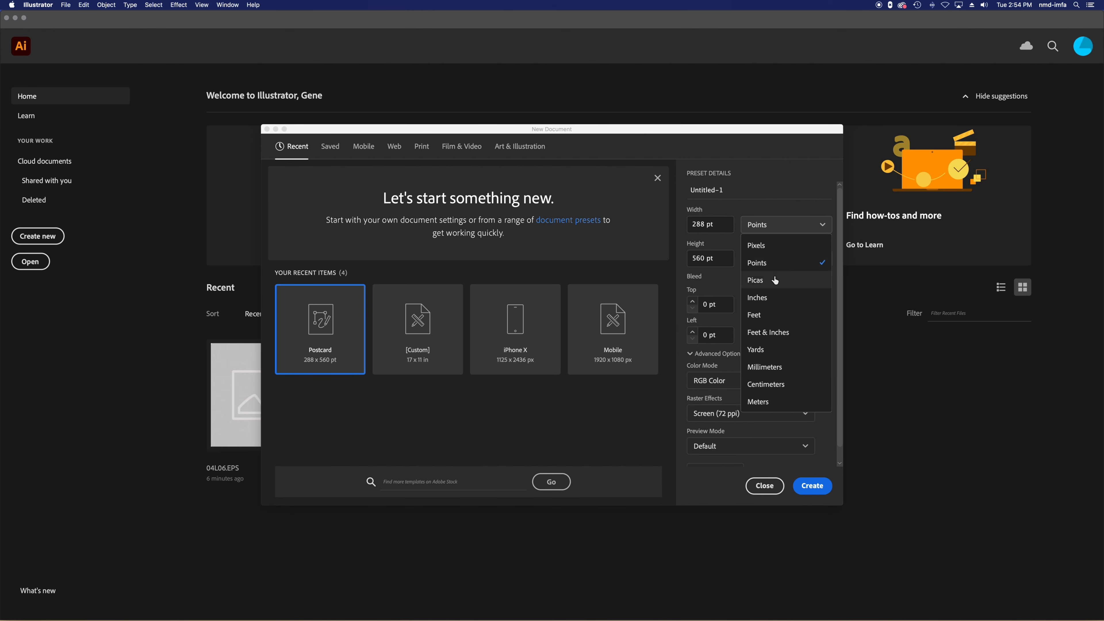
{"action": "left_click", "coordinate": [778, 298]}
{"action": "left_click", "coordinate": [729, 225]}
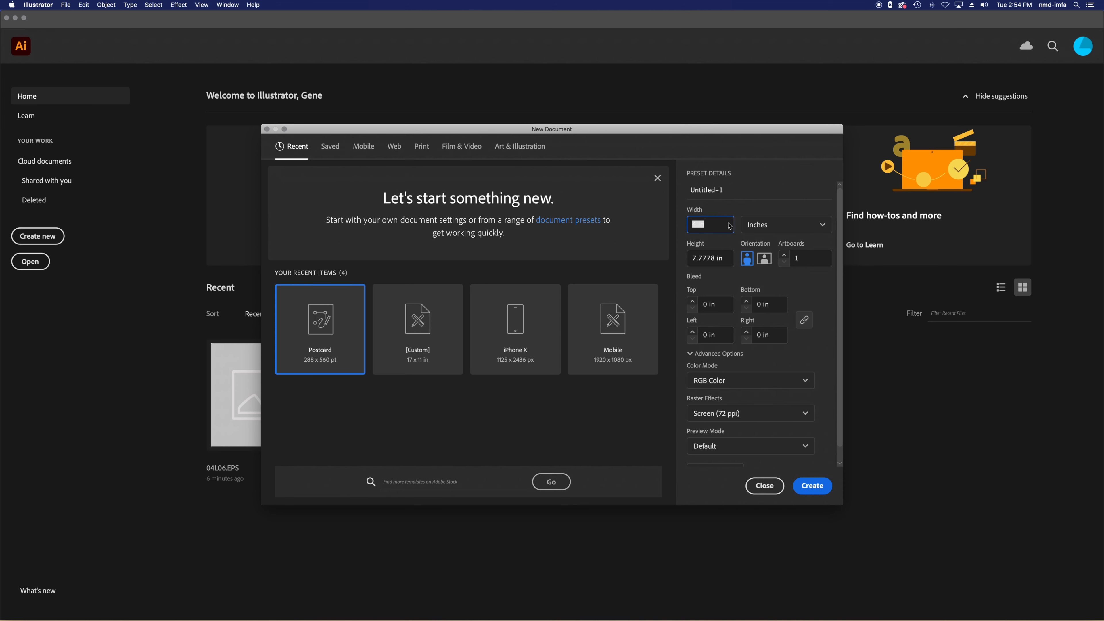
{"action": "type", "text": "19"}
{"action": "key", "text": "Tab"}
{"action": "key", "text": "Tab"}
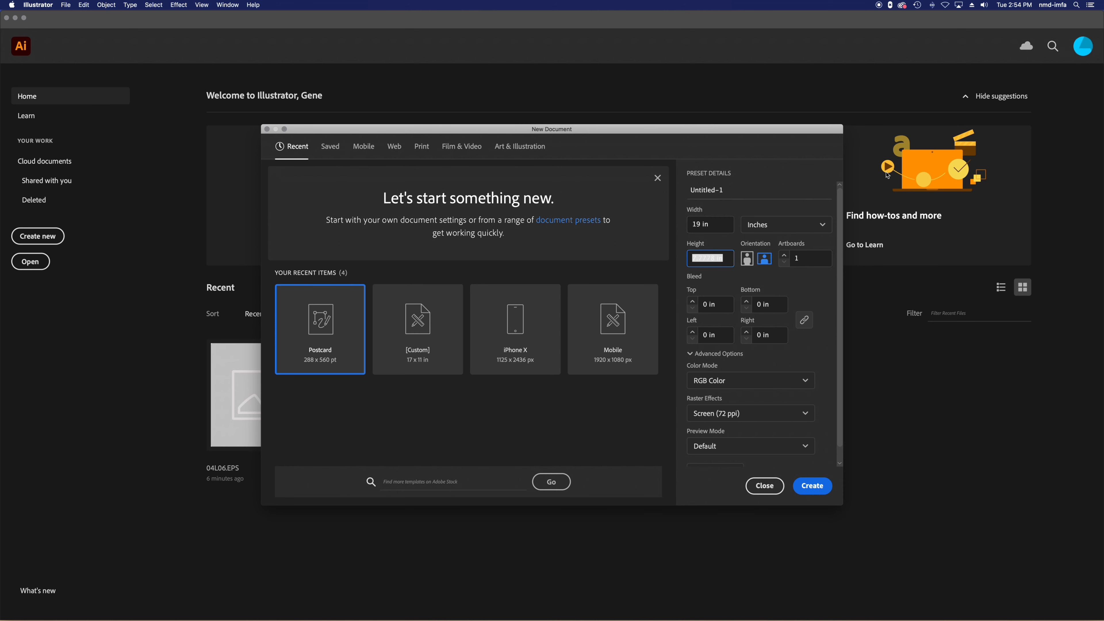
{"action": "left_click", "coordinate": [732, 257]}
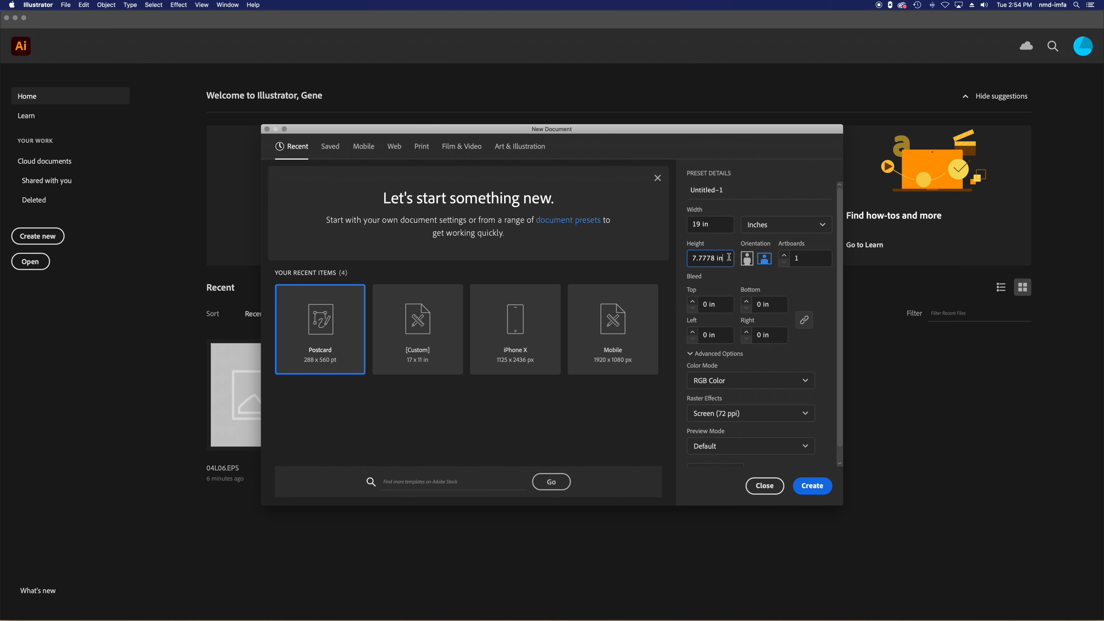
Step: Set the new document's units to pixels, with a width of 1920 px and a height of 1080 px
{"action": "left_click", "coordinate": [768, 232]}
{"action": "left_click", "coordinate": [765, 245]}
{"action": "left_click", "coordinate": [732, 230]}
{"action": "triple_click", "coordinate": [731, 230]}
{"action": "type", "text": "192"}
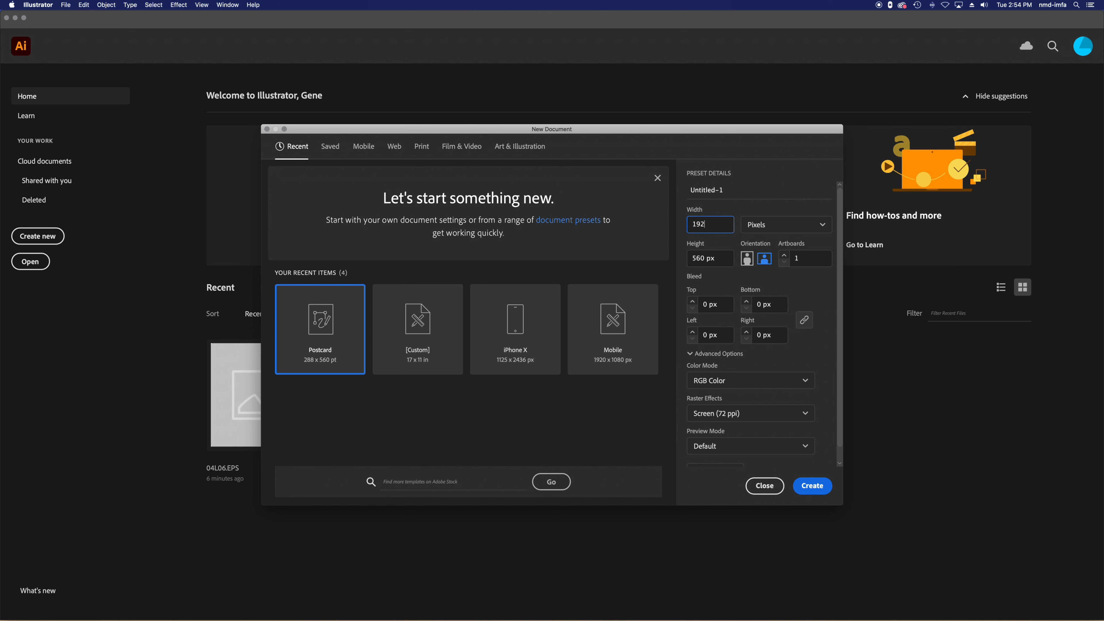
{"action": "left_click", "coordinate": [708, 259]}
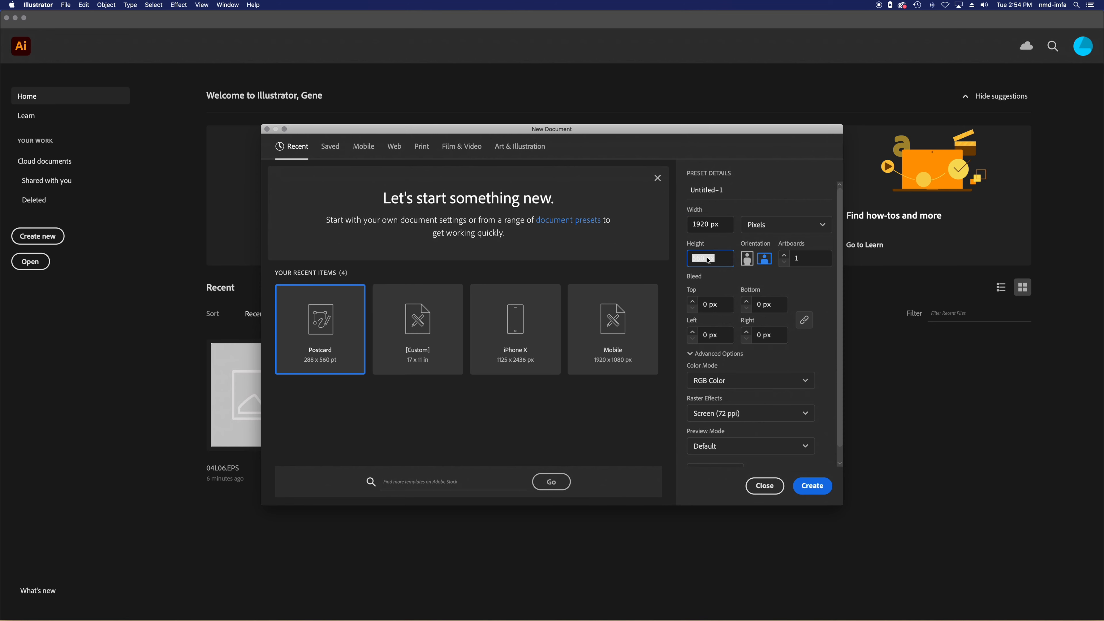
{"action": "type", "text": "1080"}
{"action": "left_click", "coordinate": [808, 285]}
Step: Convert the new document's size units from pixels to inches
{"action": "left_click", "coordinate": [794, 219]}
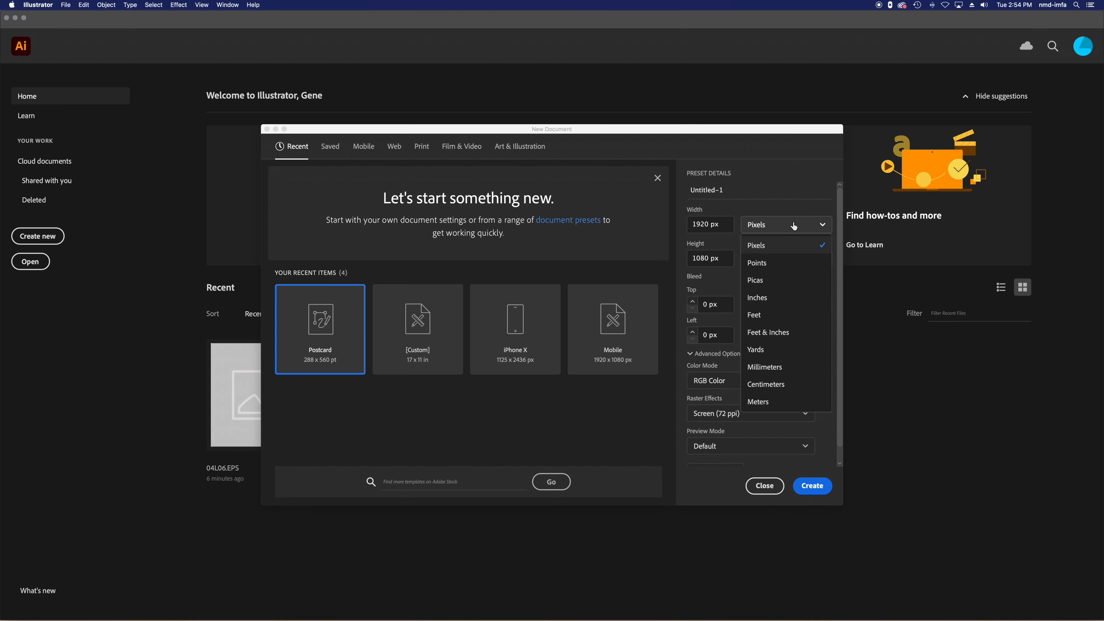
{"action": "left_click", "coordinate": [783, 300]}
{"action": "left_click", "coordinate": [717, 227]}
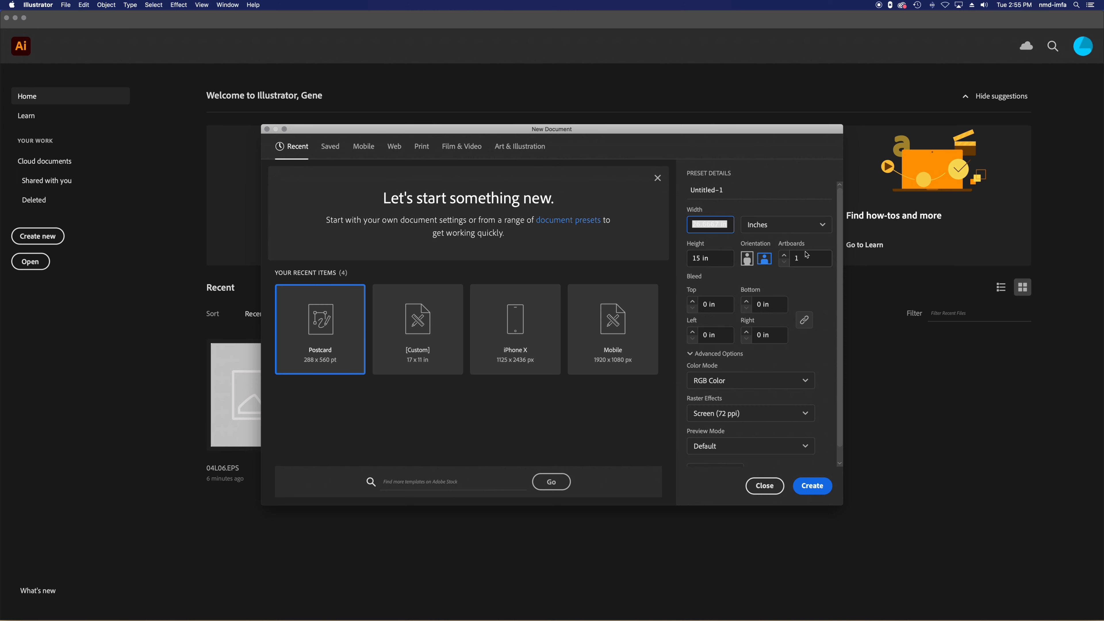
{"action": "left_click", "coordinate": [797, 226]}
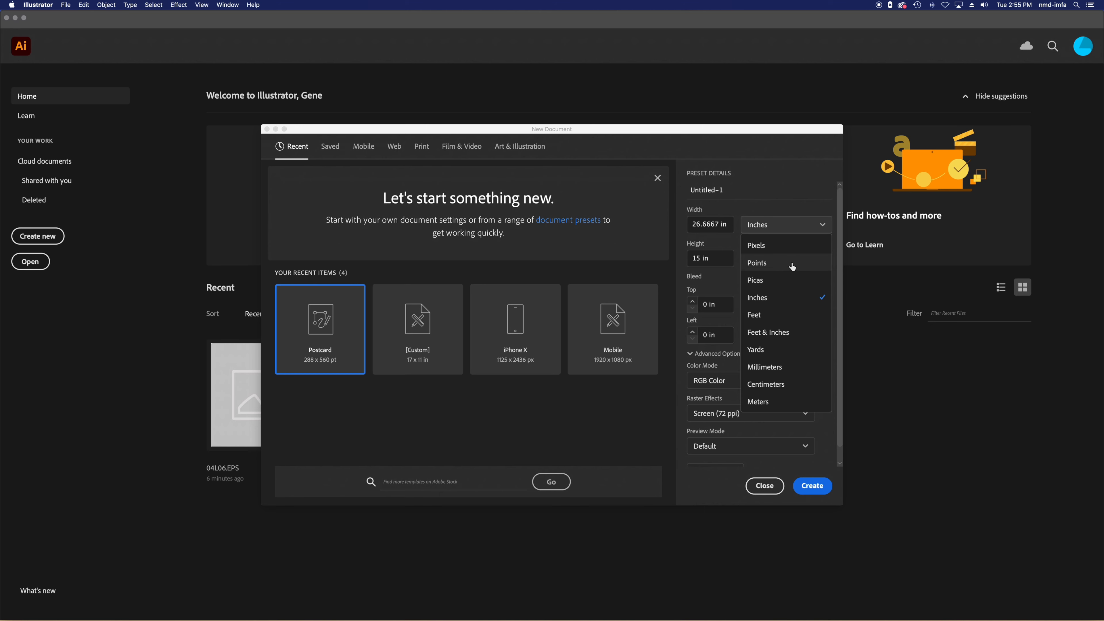
{"action": "left_click", "coordinate": [747, 201]}
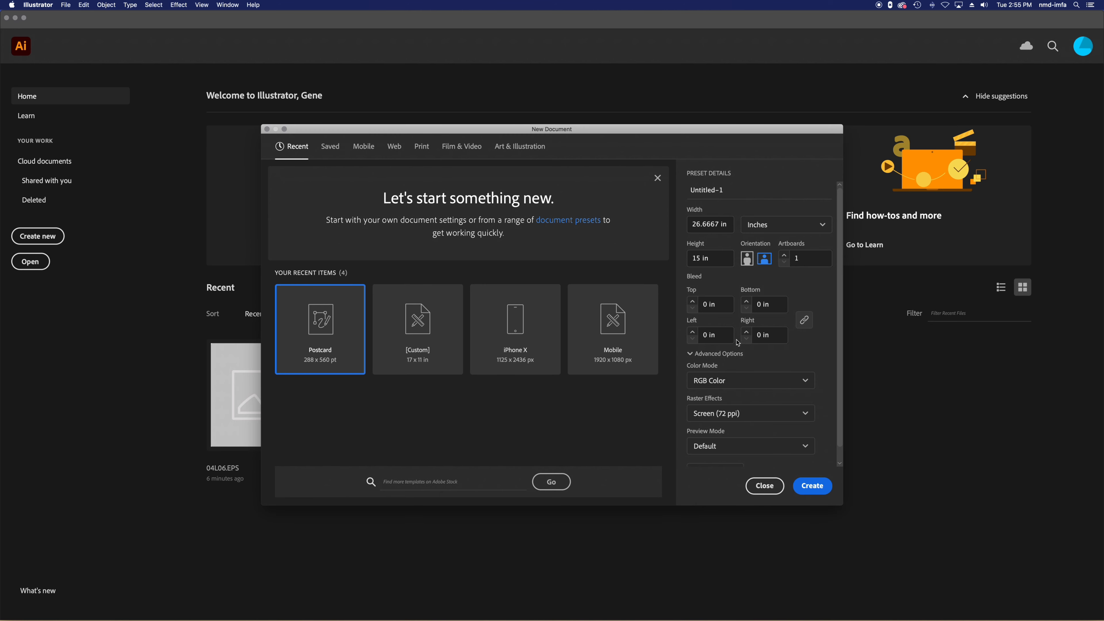
Step: Set the new document's raster effects resolution to High (300 ppi)
{"action": "left_click", "coordinate": [751, 413]}
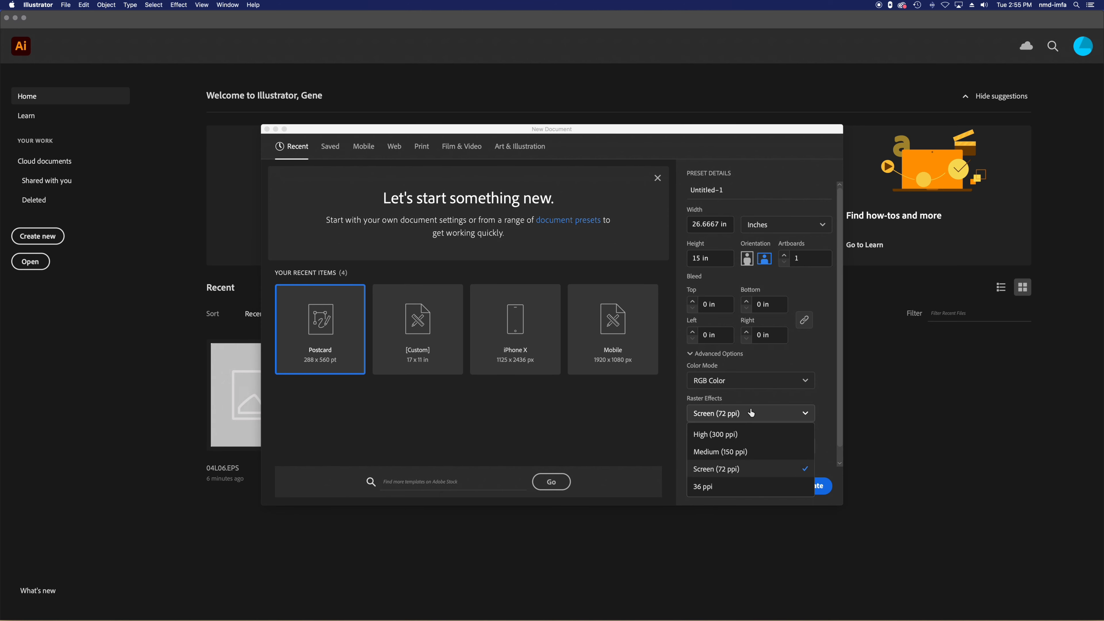
{"action": "left_click", "coordinate": [751, 435]}
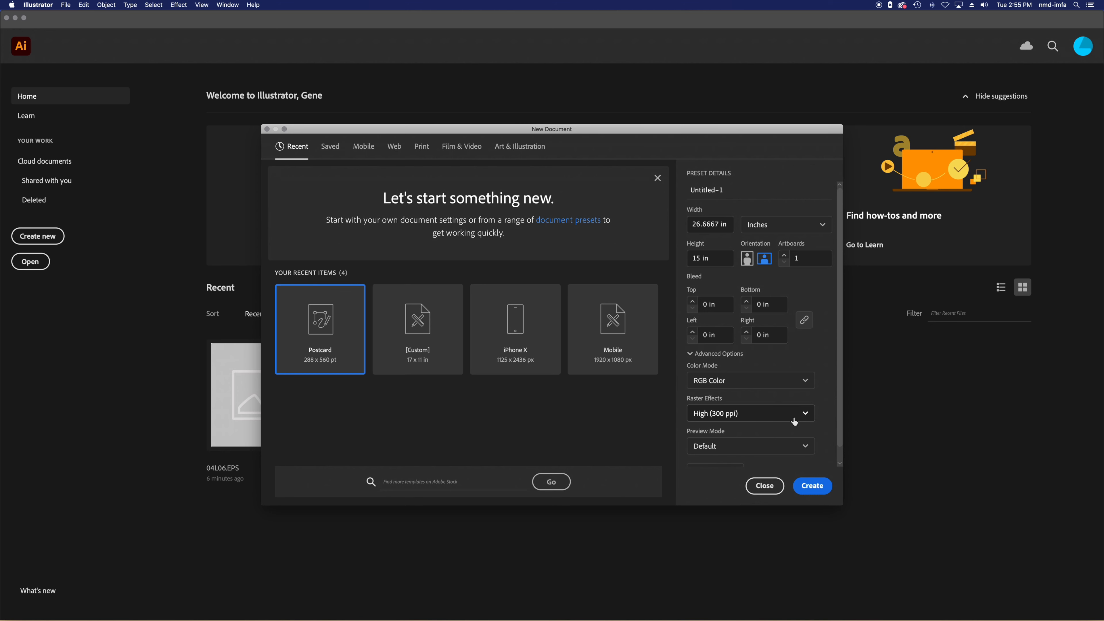
{"action": "scroll", "coordinate": [794, 421], "scroll_direction": "down", "scroll_amount": 1}
{"action": "left_click", "coordinate": [749, 400]}
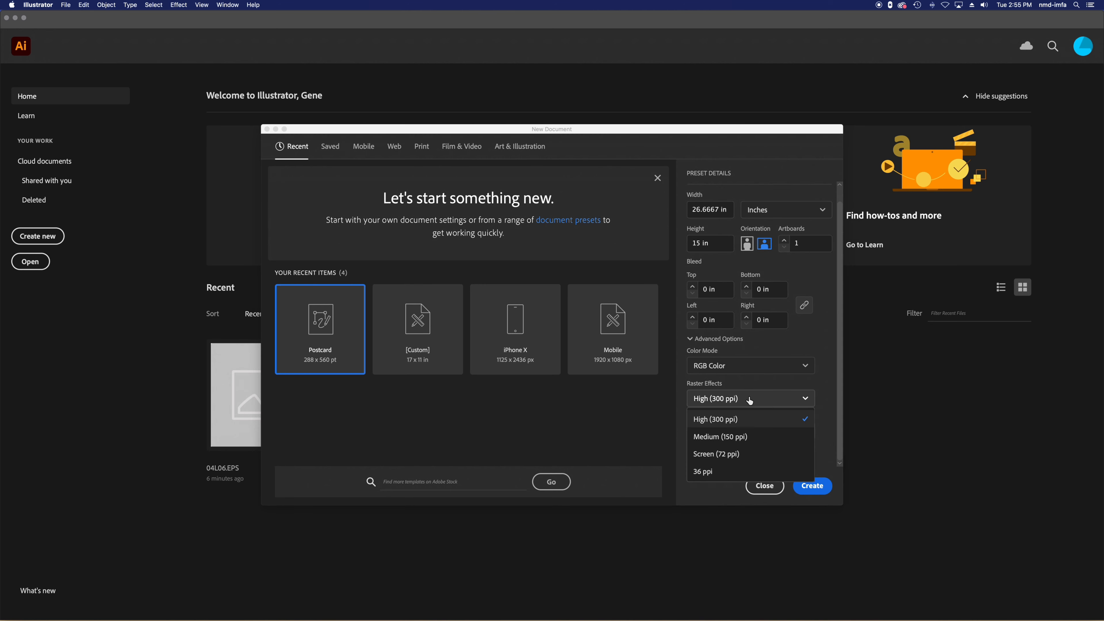
Step: Set the new document's width to 19 in, keeping the High (300 ppi) raster effects setting
{"action": "left_click", "coordinate": [834, 392]}
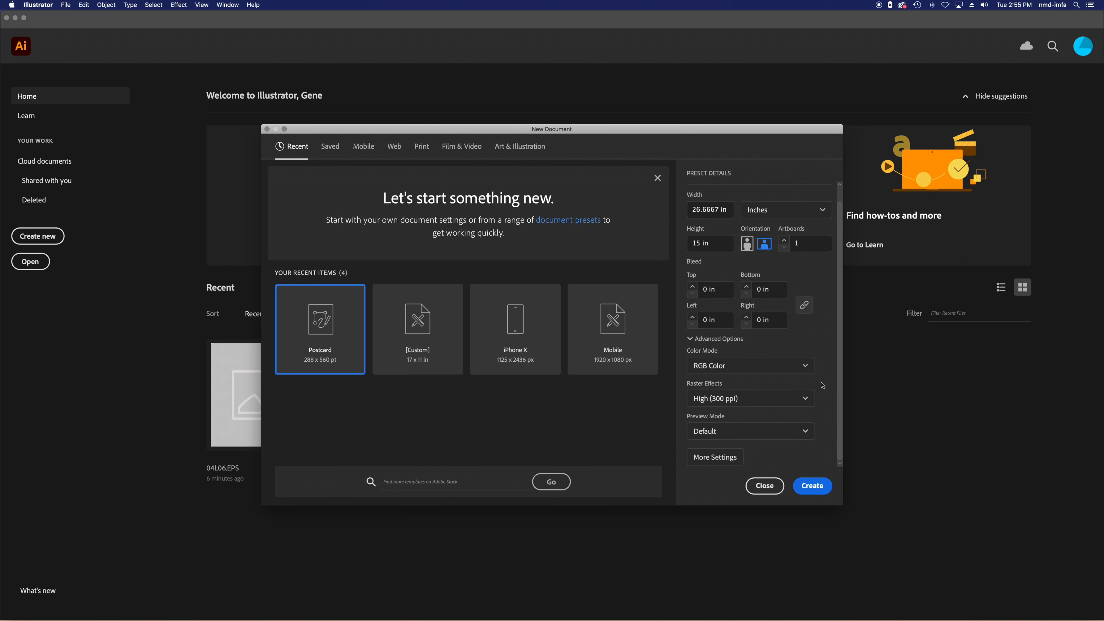
{"action": "left_click", "coordinate": [695, 340]}
{"action": "left_click", "coordinate": [690, 353]}
{"action": "left_click", "coordinate": [721, 214]}
{"action": "type", "text": "19"}
{"action": "left_click", "coordinate": [726, 232]}
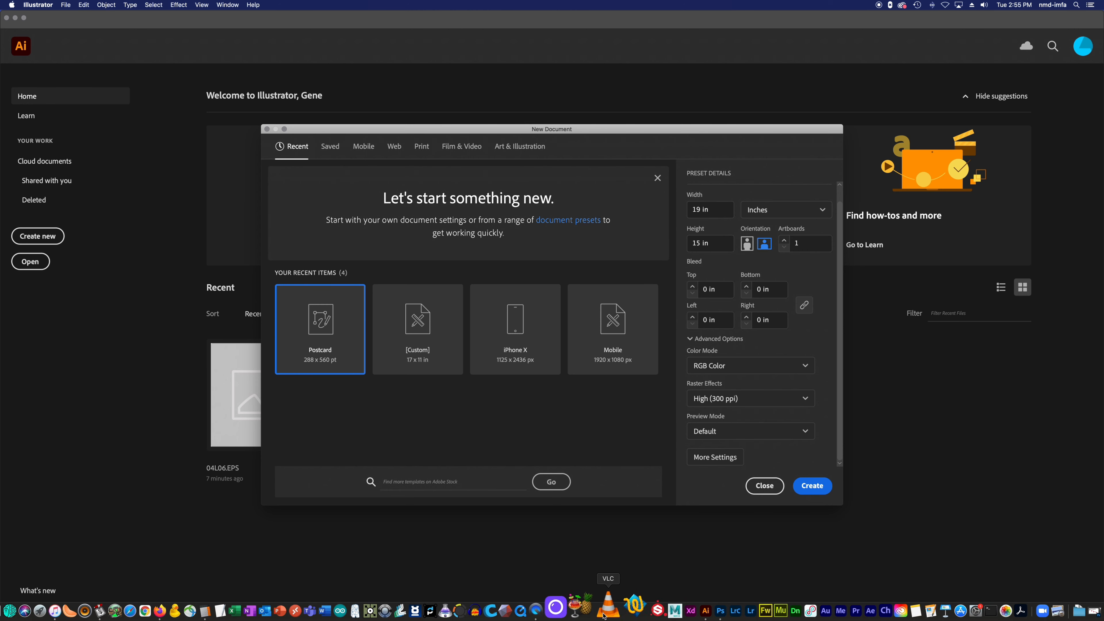
Step: Switch to Photoshop and check the template's width and height in inches in its image size settings
{"action": "left_click", "coordinate": [693, 608]}
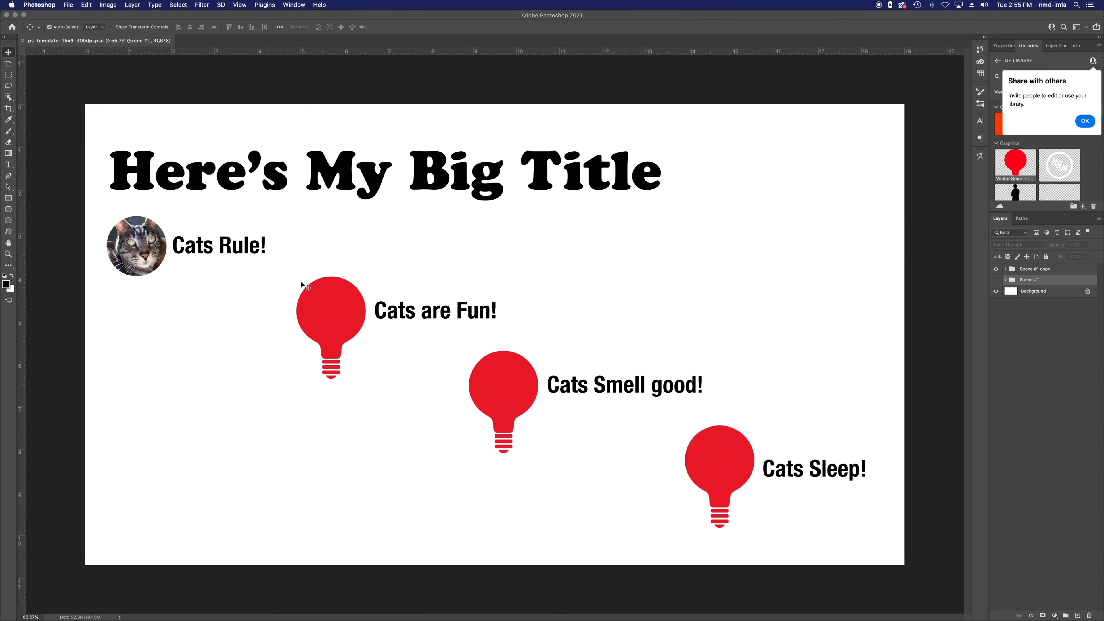
{"action": "left_click", "coordinate": [313, 141]}
{"action": "key", "text": "super+alt+i"}
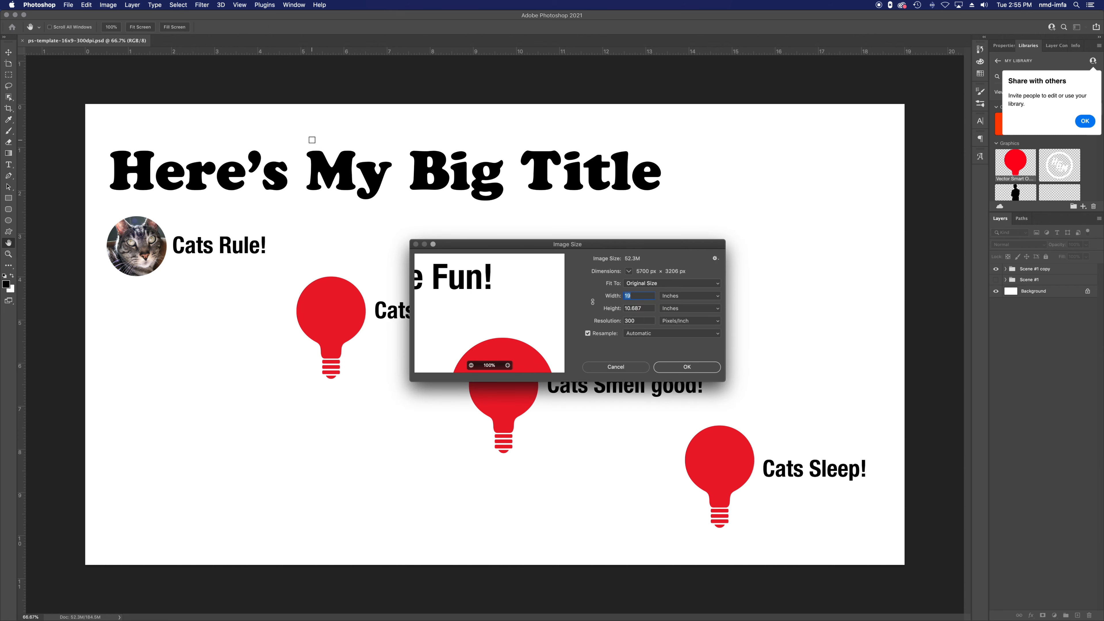
{"action": "double_click", "coordinate": [637, 306]}
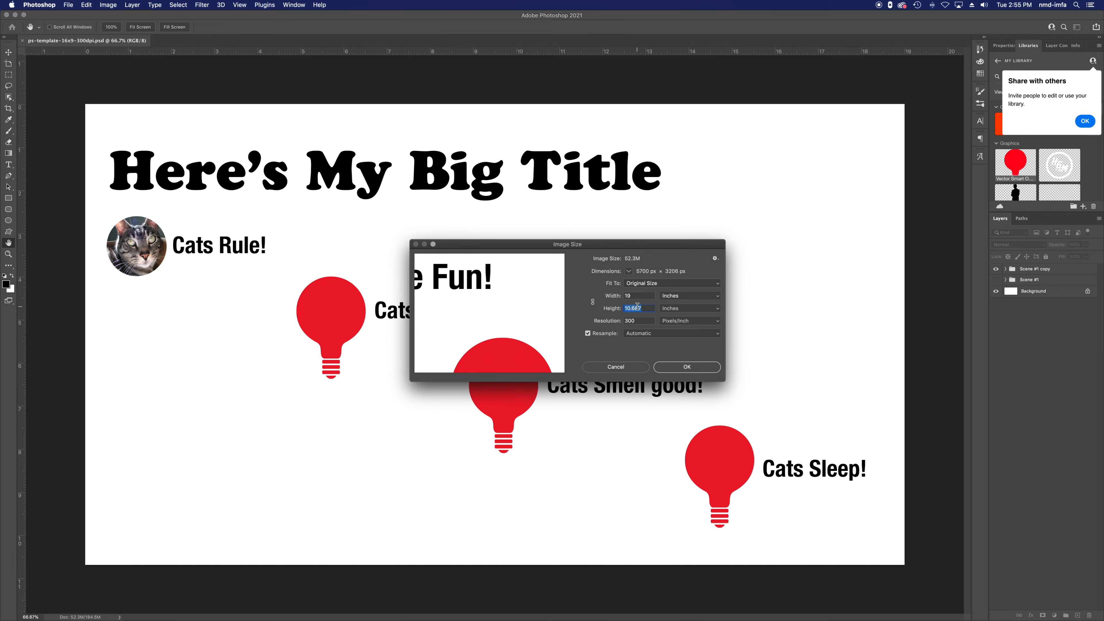
{"action": "left_click", "coordinate": [688, 370]}
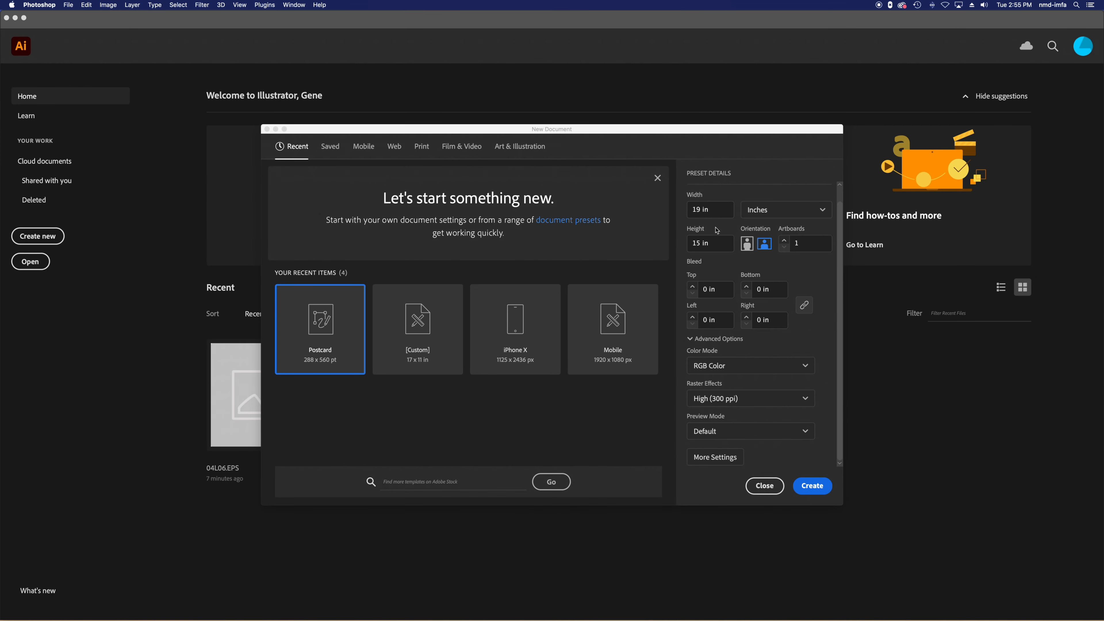
Step: Back in Illustrator, set the new document's height to 10.687 in and create the document
{"action": "left_click", "coordinate": [711, 247]}
{"action": "type", "text": "10.687"}
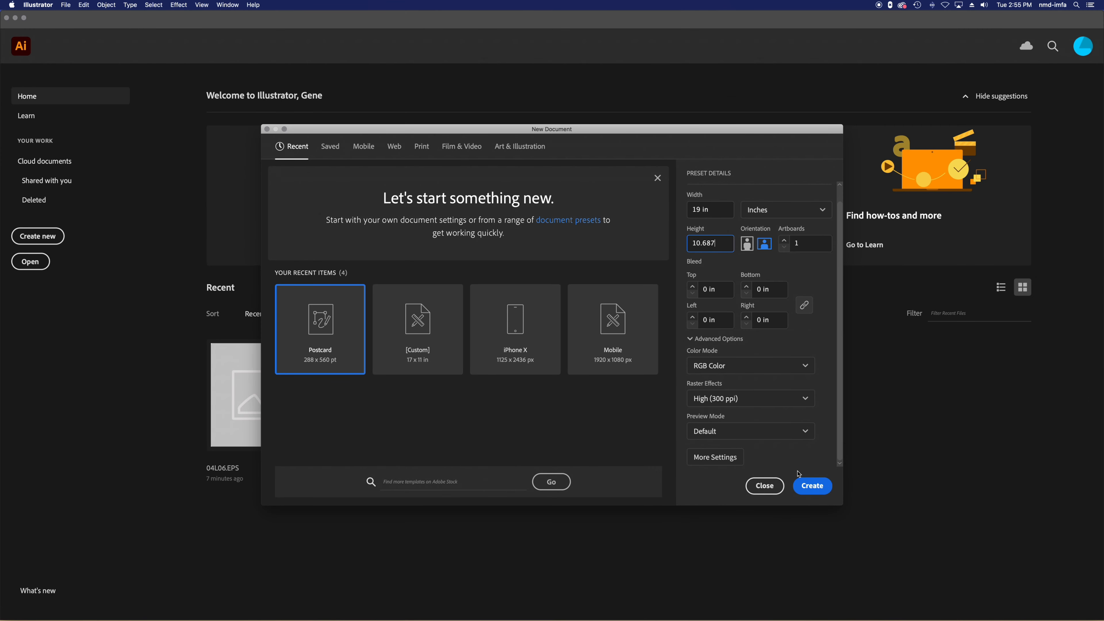
{"action": "left_click", "coordinate": [809, 484]}
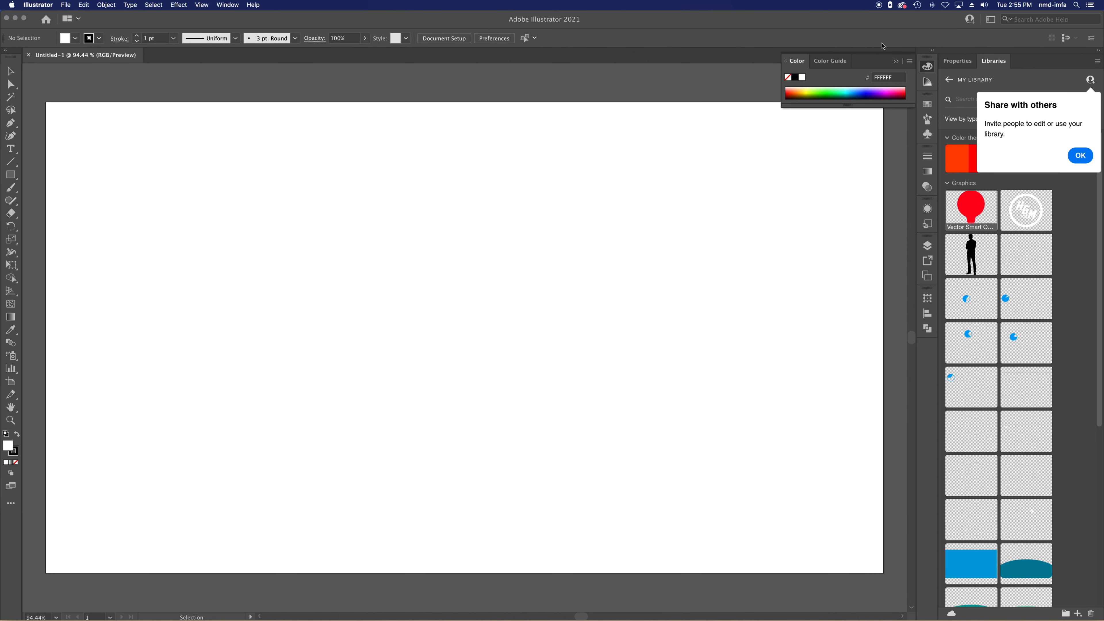
Step: Collapse the floating Color panel, show the rulers, and briefly display the grid over the artboard
{"action": "left_click", "coordinate": [923, 67]}
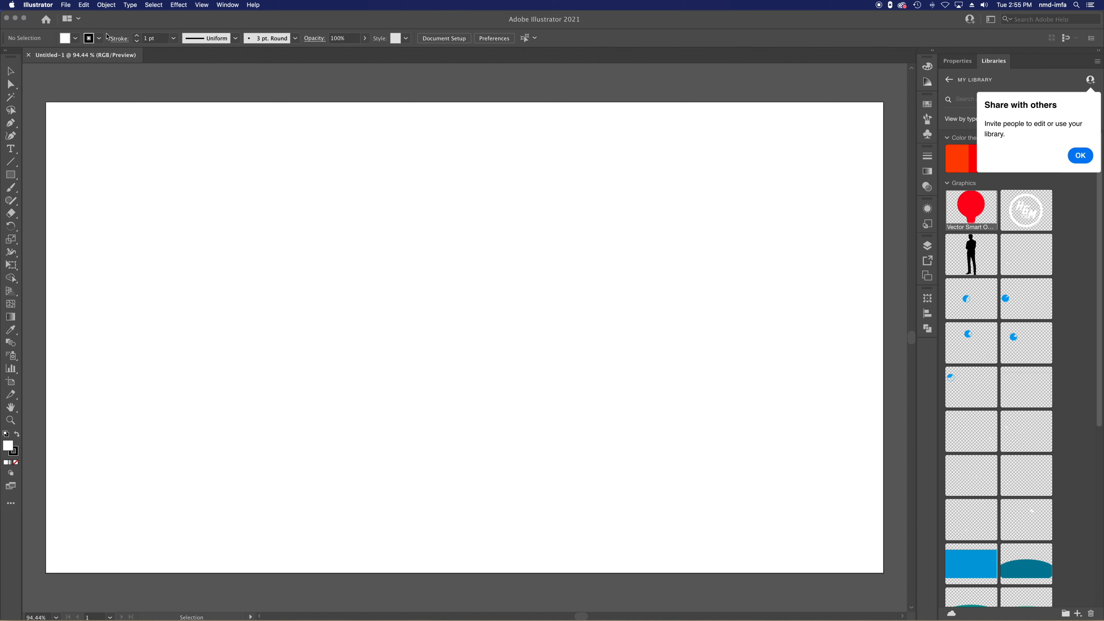
{"action": "key", "text": "super+r"}
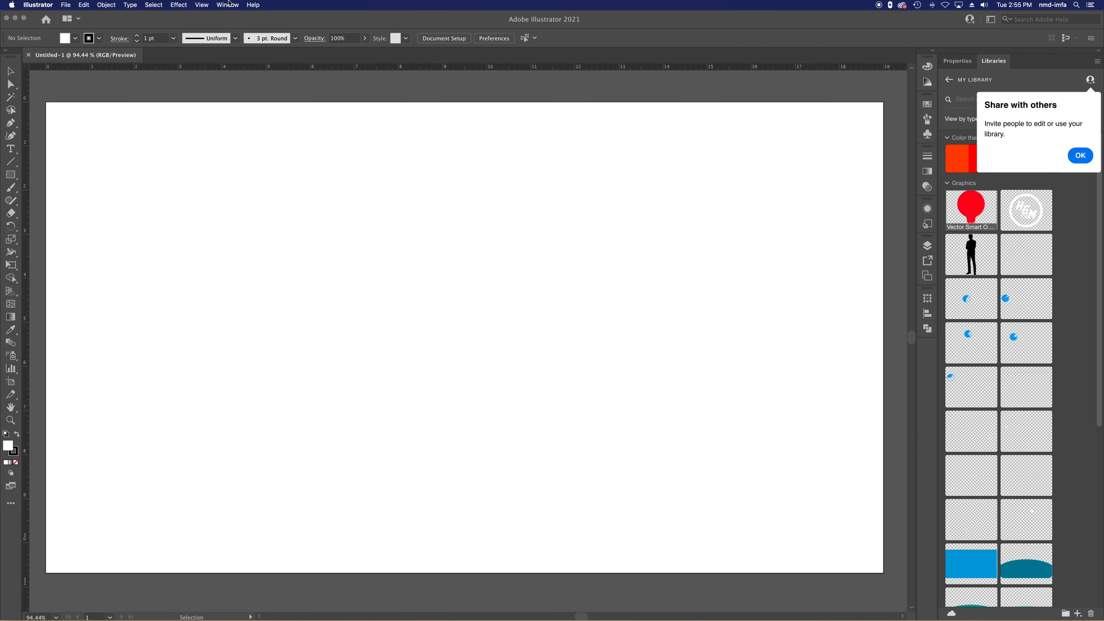
{"action": "key", "text": "super+apostrophe"}
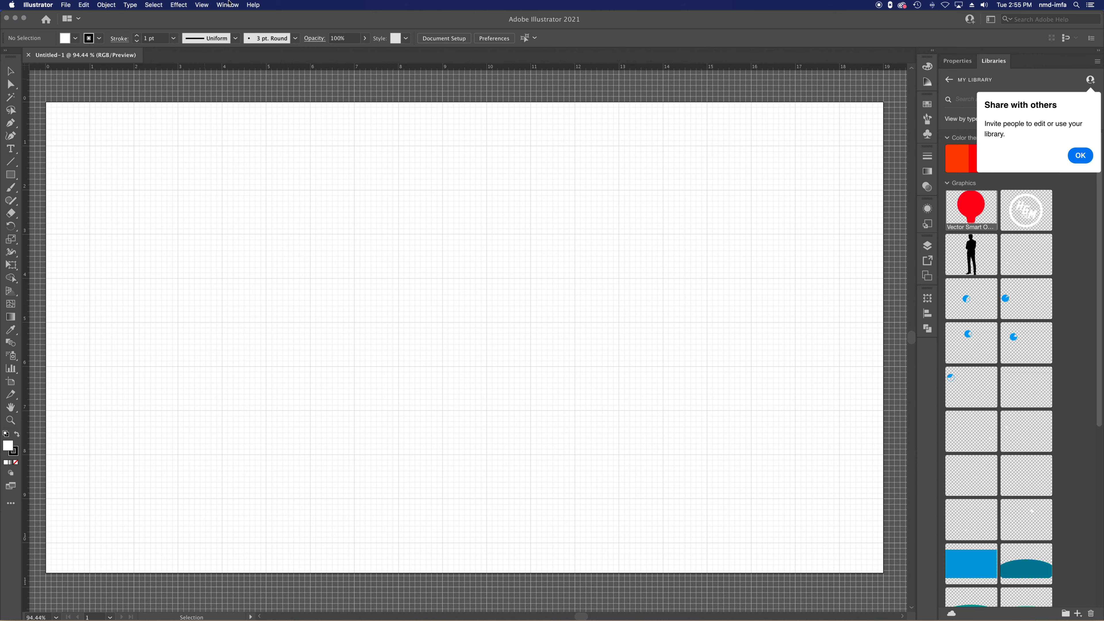
{"action": "key", "text": "super+apostrophe"}
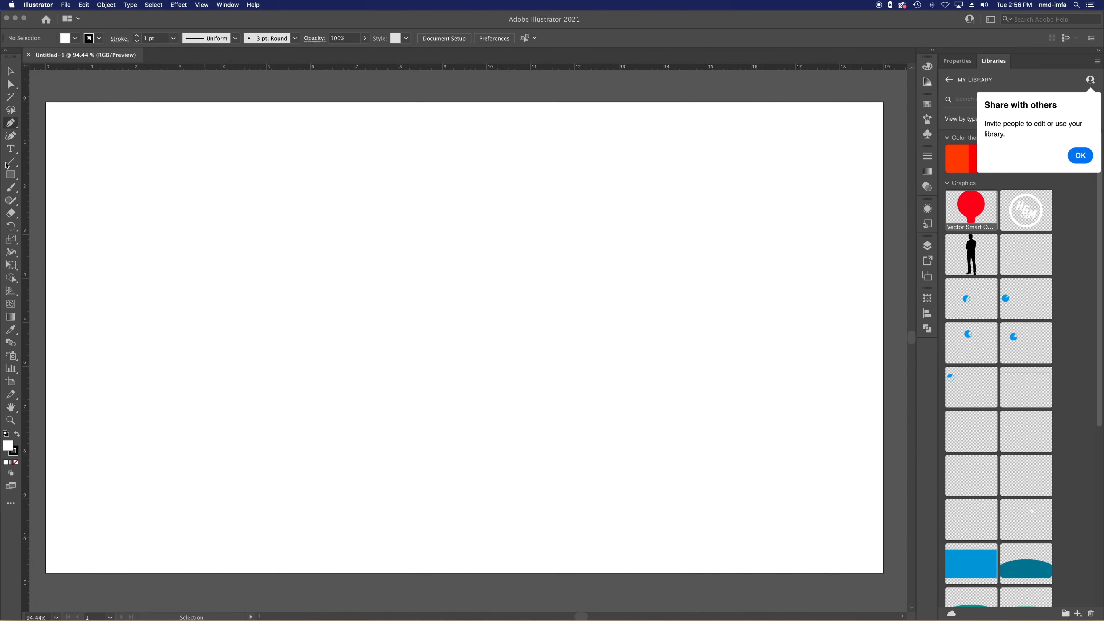
Step: Place margin guides about 0.5 in inside each artboard edge and a horizontal guide at about 2 in
{"action": "left_click_drag", "start_coordinate": [27, 208], "coordinate": [68, 210]}
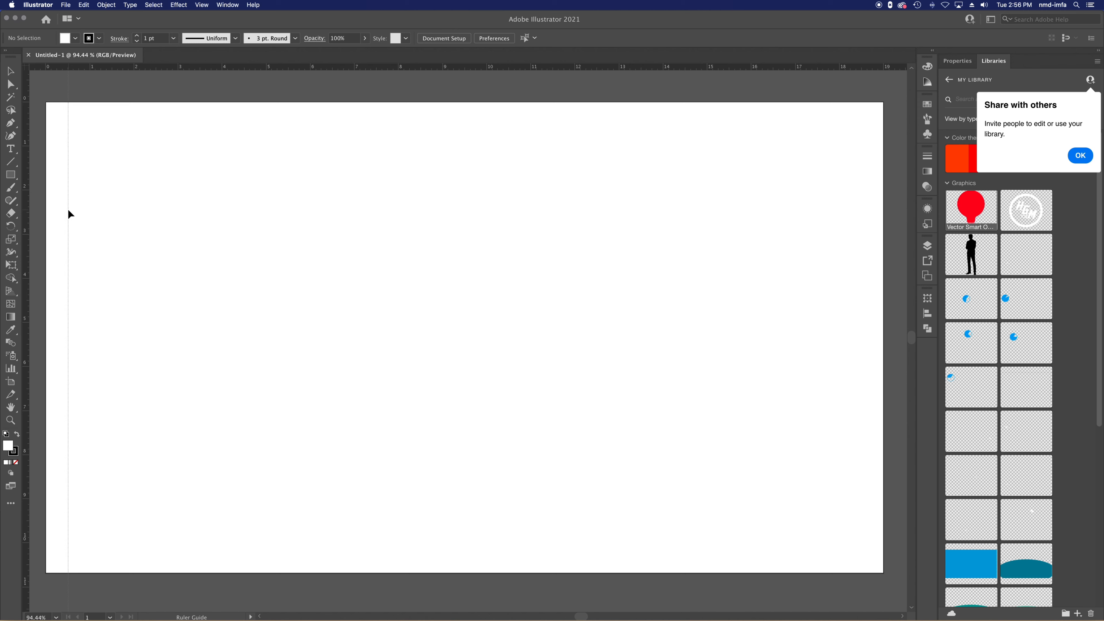
{"action": "left_click_drag", "start_coordinate": [25, 275], "coordinate": [863, 287]}
{"action": "left_click_drag", "start_coordinate": [719, 70], "coordinate": [719, 124]}
{"action": "left_click_drag", "start_coordinate": [697, 67], "coordinate": [685, 549]}
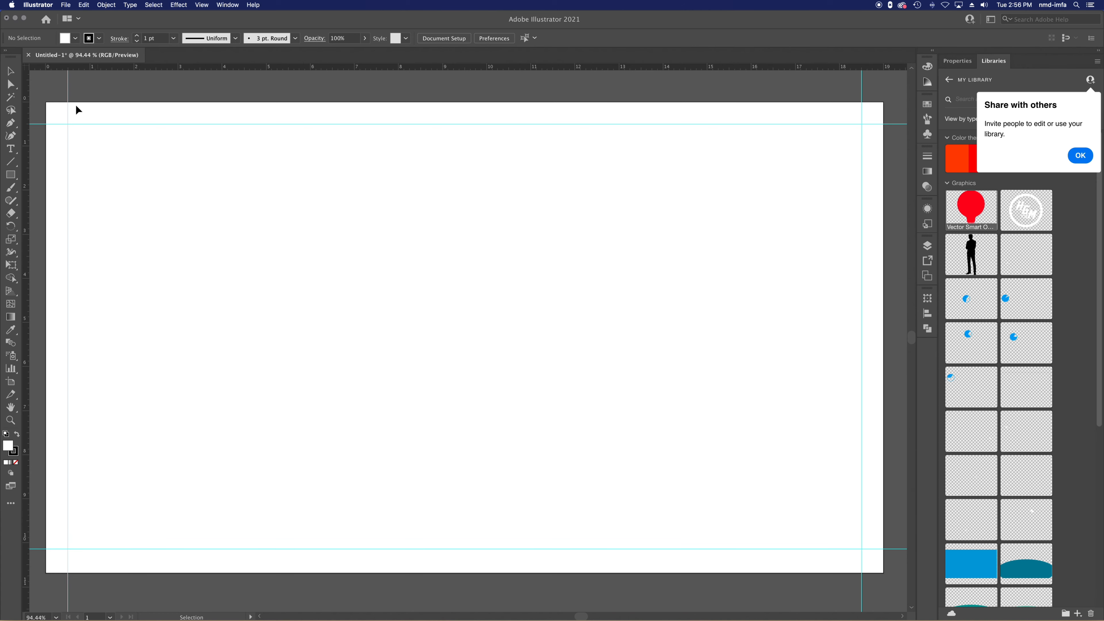
{"action": "left_click_drag", "start_coordinate": [205, 70], "coordinate": [237, 190]}
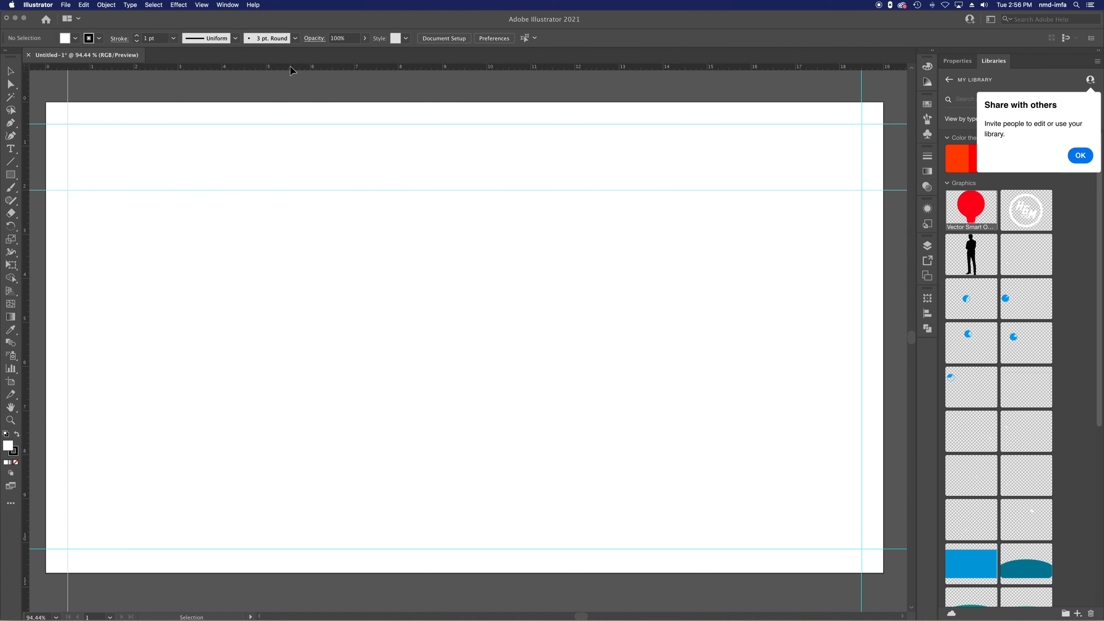
Step: Add vertical guides across the artboard at about 3, 6, 9, 12 and 15 in
{"action": "left_click_drag", "start_coordinate": [24, 311], "coordinate": [182, 312]}
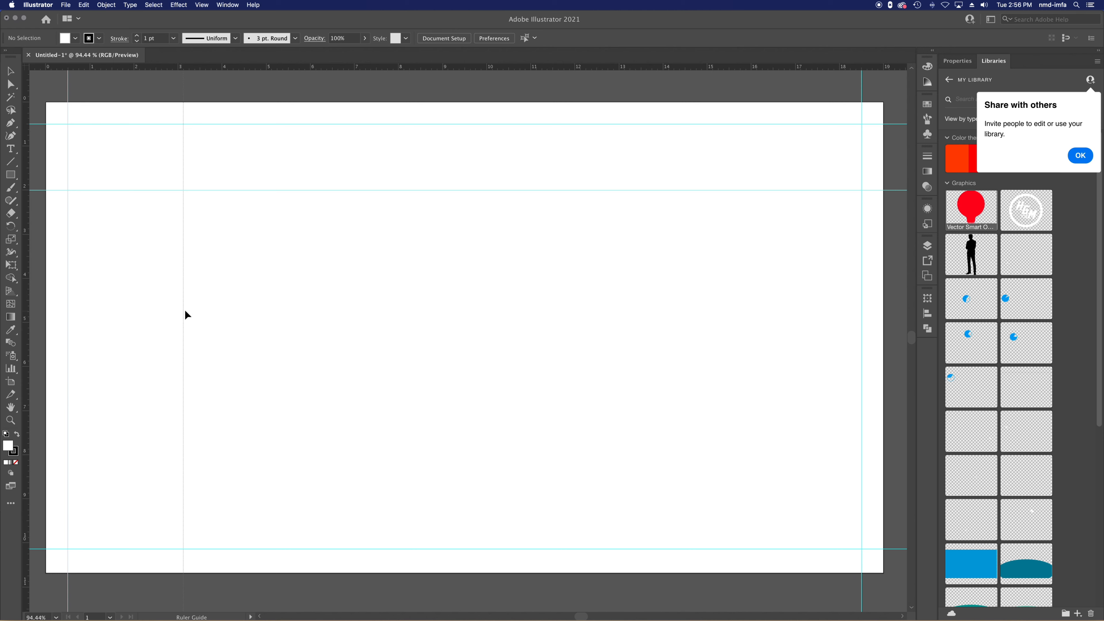
{"action": "left_click_drag", "start_coordinate": [185, 311], "coordinate": [178, 315]}
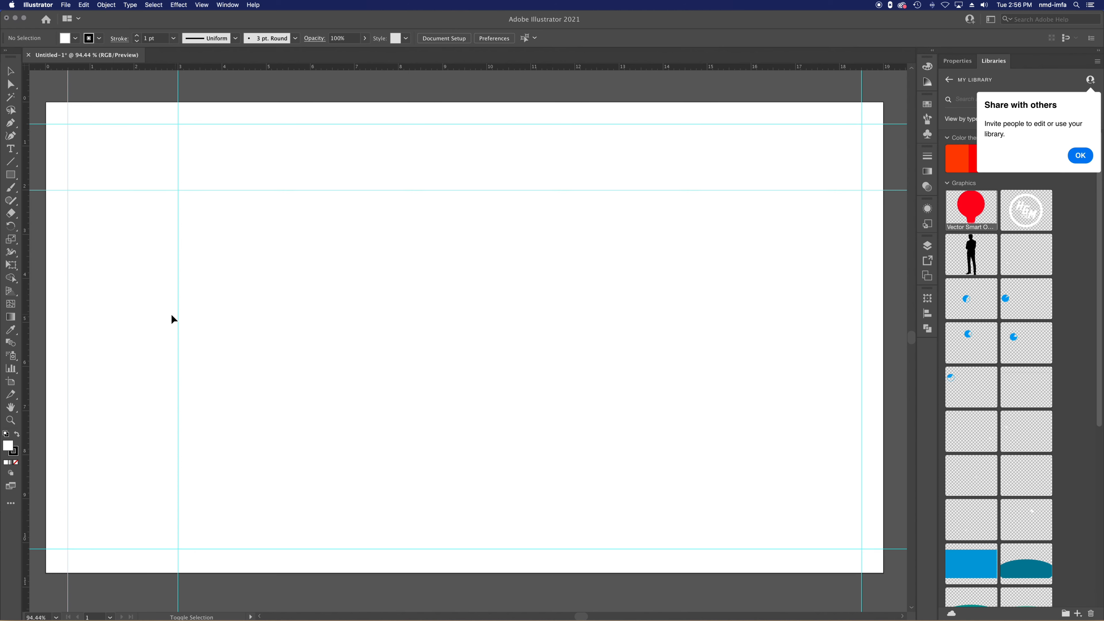
{"action": "left_click_drag", "start_coordinate": [26, 299], "coordinate": [310, 299]}
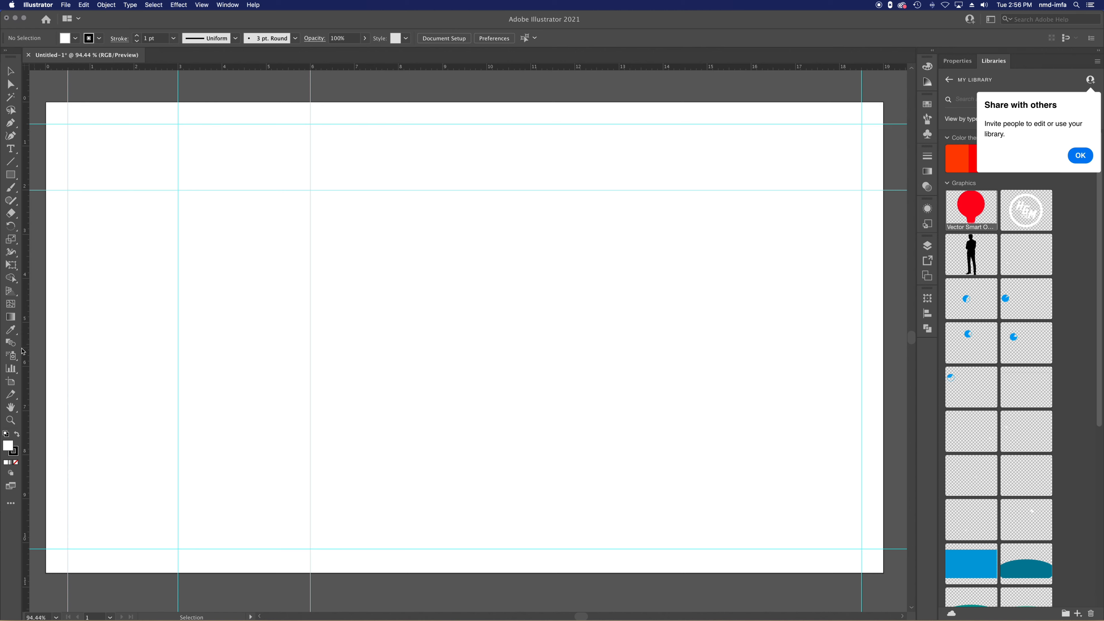
{"action": "left_click_drag", "start_coordinate": [28, 353], "coordinate": [442, 337]}
{"action": "left_click_drag", "start_coordinate": [26, 348], "coordinate": [574, 328]}
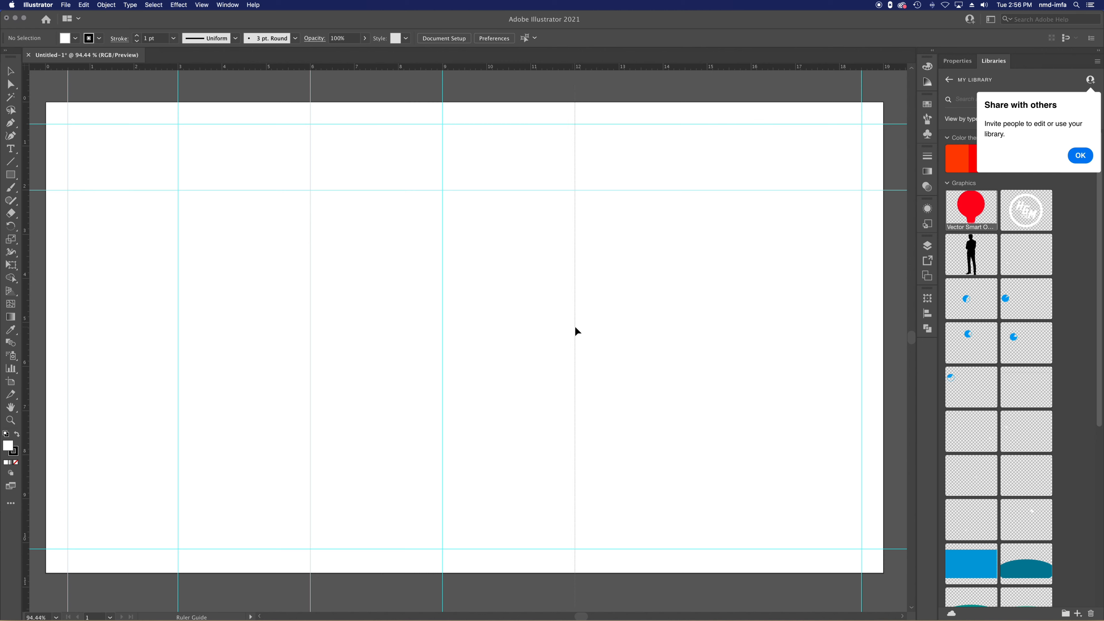
{"action": "left_click_drag", "start_coordinate": [26, 351], "coordinate": [707, 300]}
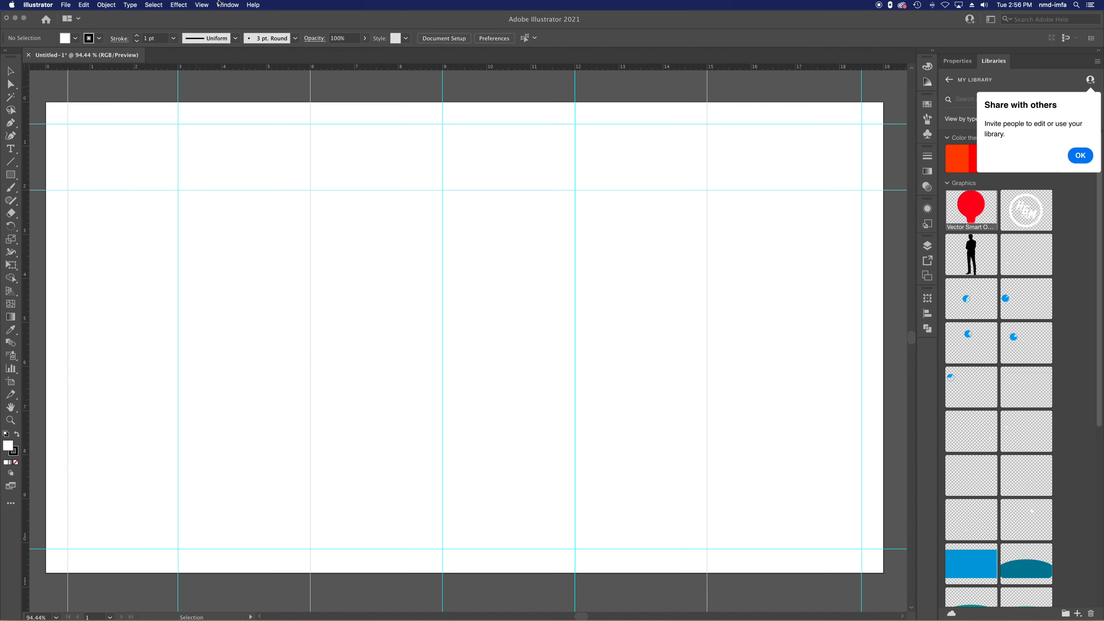
Step: Unlock the guides and move the vertical guide at 3 in to about 3.5 in
{"action": "left_click", "coordinate": [202, 5]}
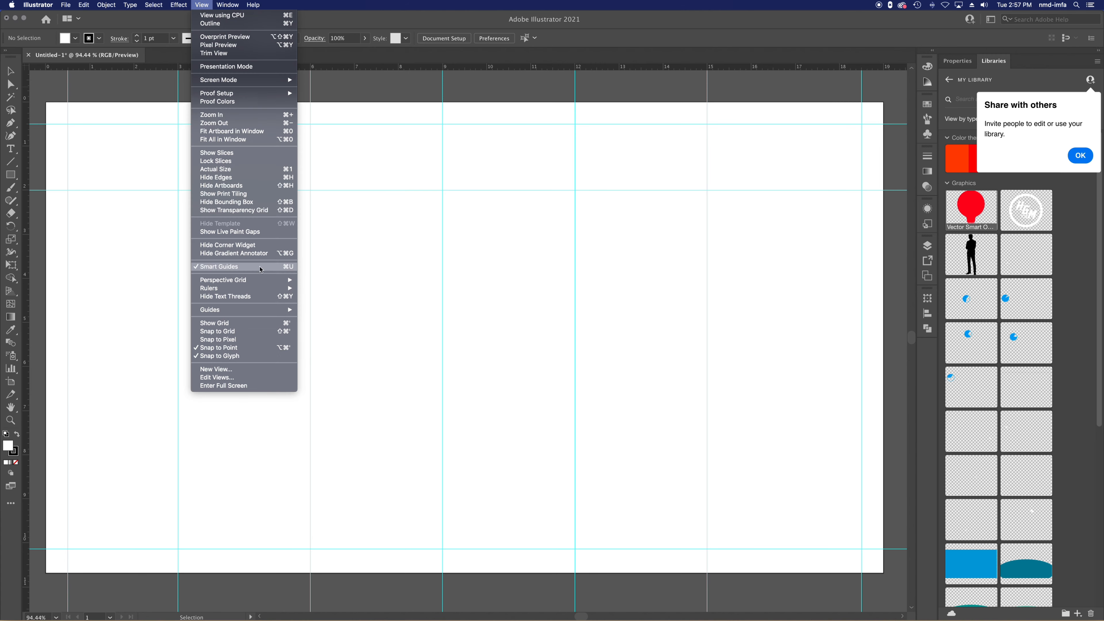
{"action": "mouse_move", "coordinate": [259, 310]}
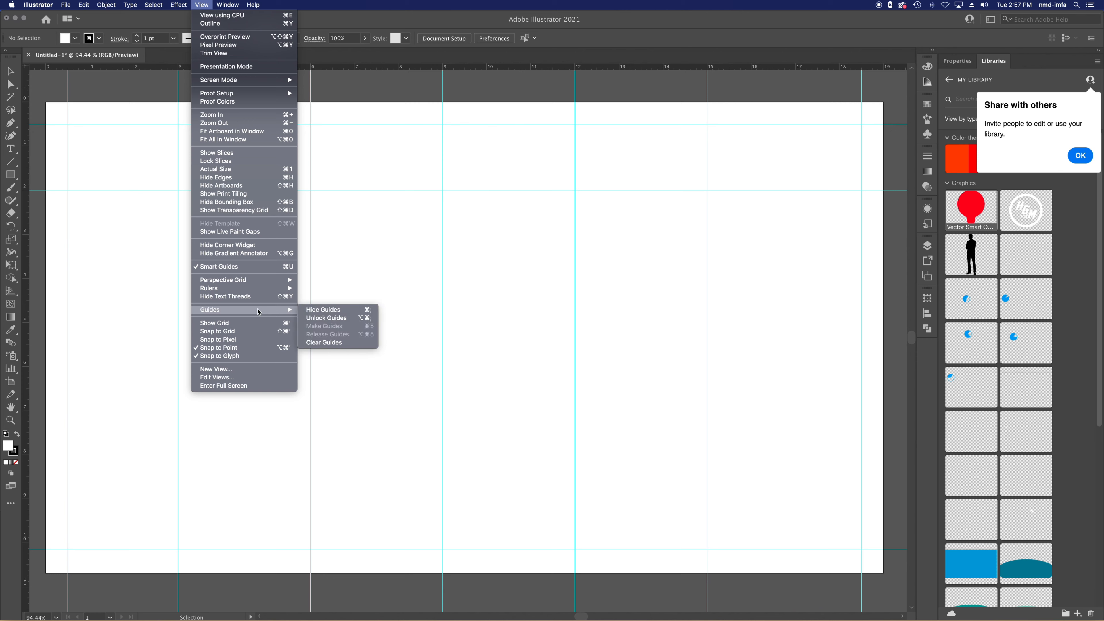
{"action": "left_click", "coordinate": [353, 318]}
{"action": "left_click_drag", "start_coordinate": [179, 273], "coordinate": [199, 276]}
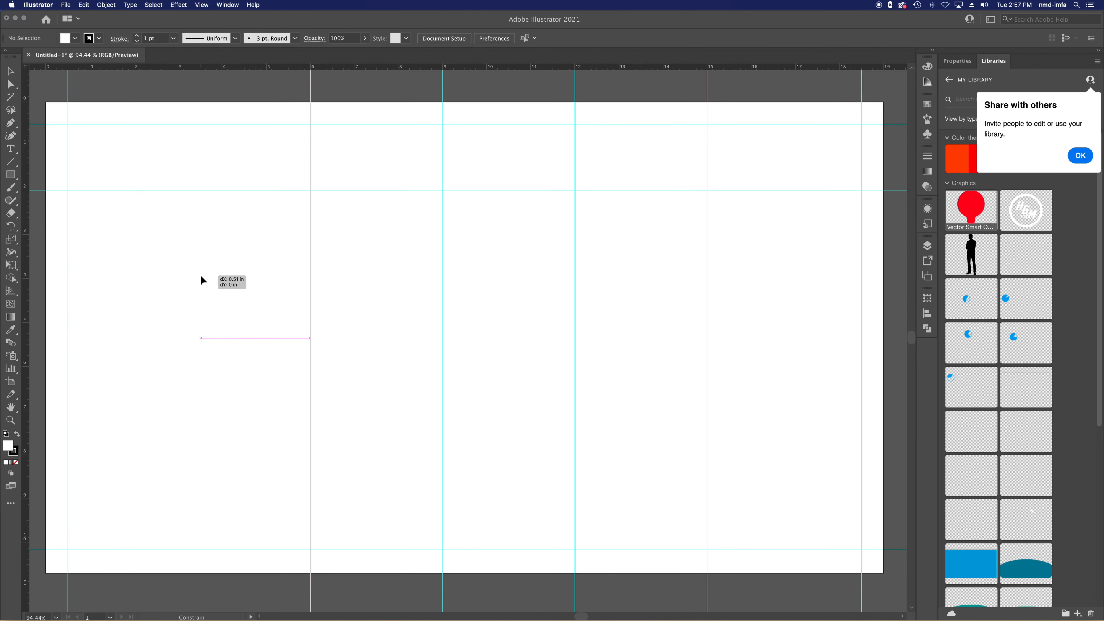
{"action": "left_click_drag", "start_coordinate": [200, 276], "coordinate": [200, 277]}
Step: Move the other four interior vertical guides to about 7, 10, 13 and 16 in
{"action": "left_click_drag", "start_coordinate": [311, 279], "coordinate": [353, 281]}
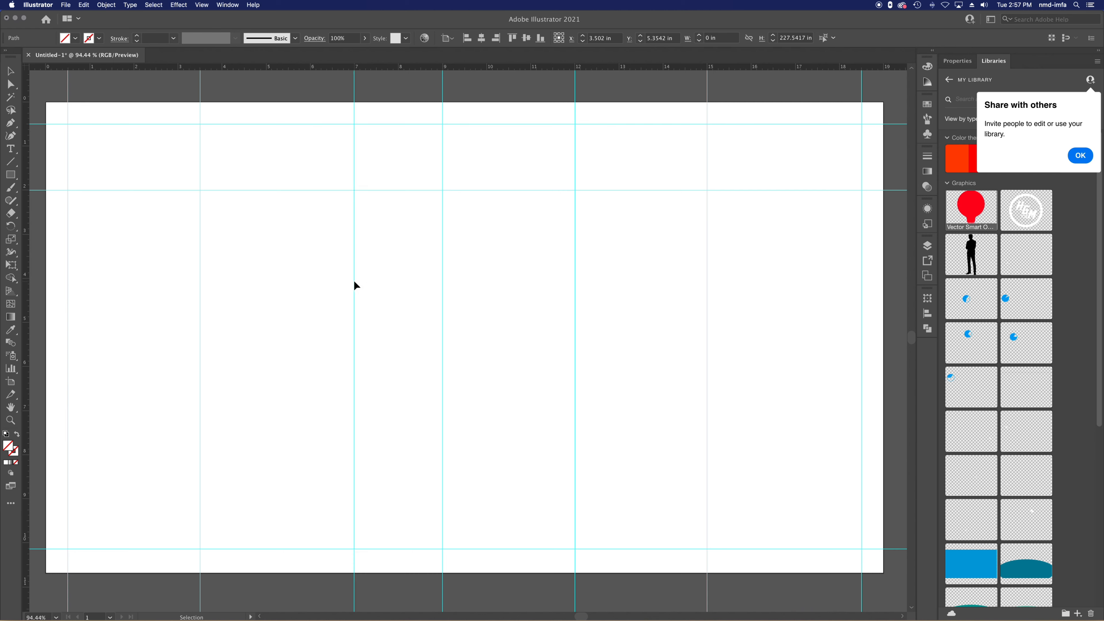
{"action": "left_click_drag", "start_coordinate": [445, 276], "coordinate": [487, 281]}
{"action": "left_click_drag", "start_coordinate": [575, 273], "coordinate": [618, 273]}
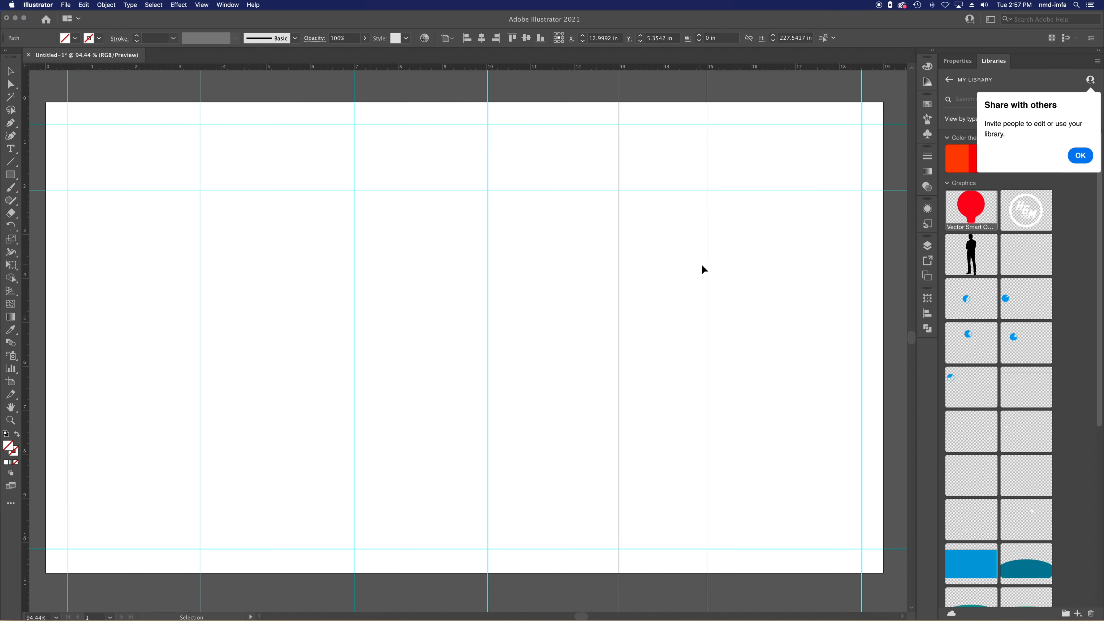
{"action": "left_click_drag", "start_coordinate": [707, 268], "coordinate": [751, 272]}
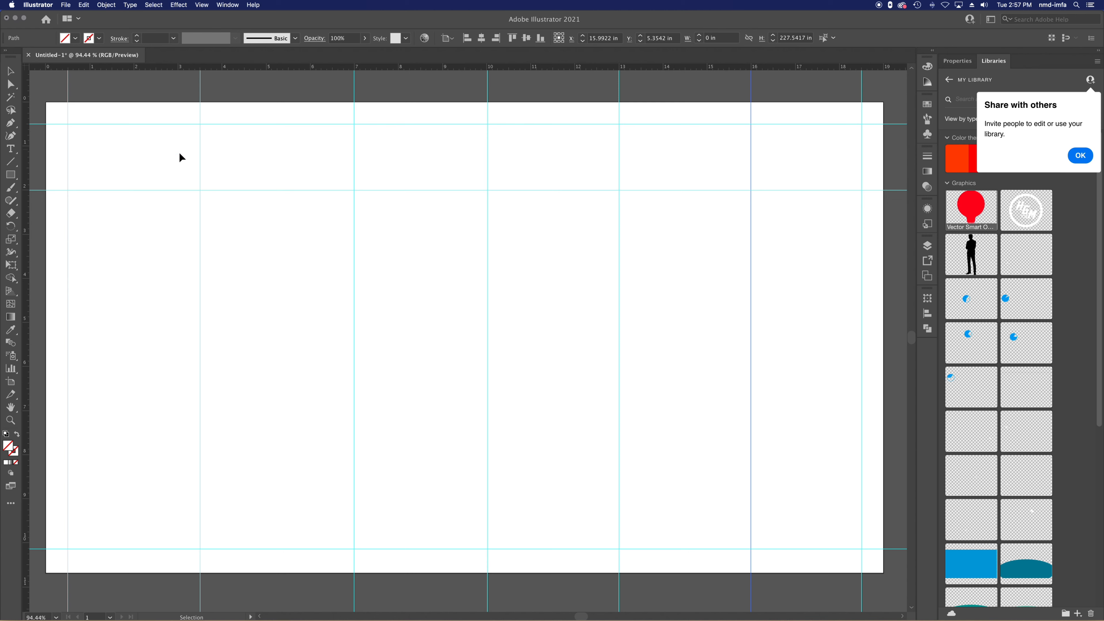
Step: Shift the same four vertical guides to about 6.5, 9.5, 12.5 and 15.5 in and check the layout against the grid
{"action": "left_click_drag", "start_coordinate": [354, 213], "coordinate": [333, 215]}
{"action": "left_click_drag", "start_coordinate": [487, 226], "coordinate": [464, 227]}
{"action": "left_click_drag", "start_coordinate": [618, 233], "coordinate": [596, 234]}
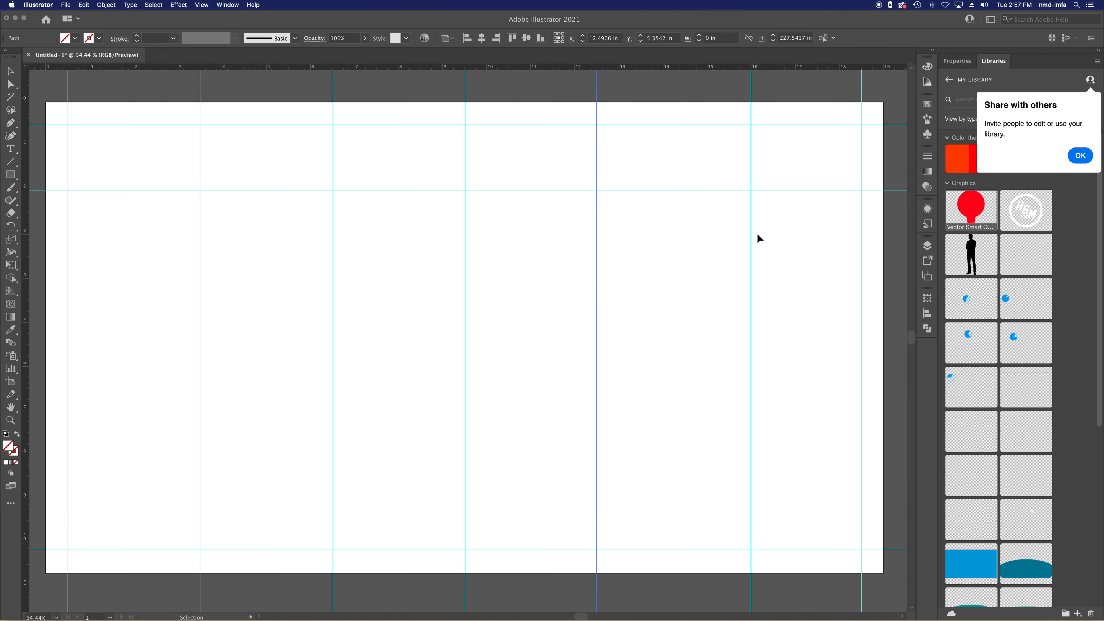
{"action": "left_click_drag", "start_coordinate": [749, 237], "coordinate": [728, 240]}
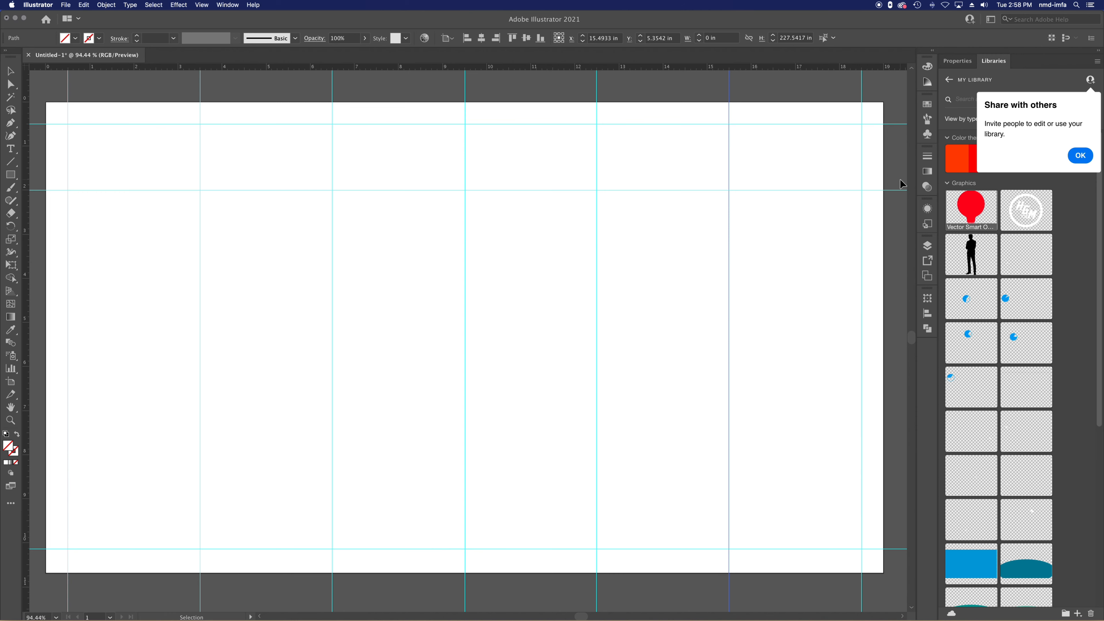
{"action": "key", "text": "super+apostrophe"}
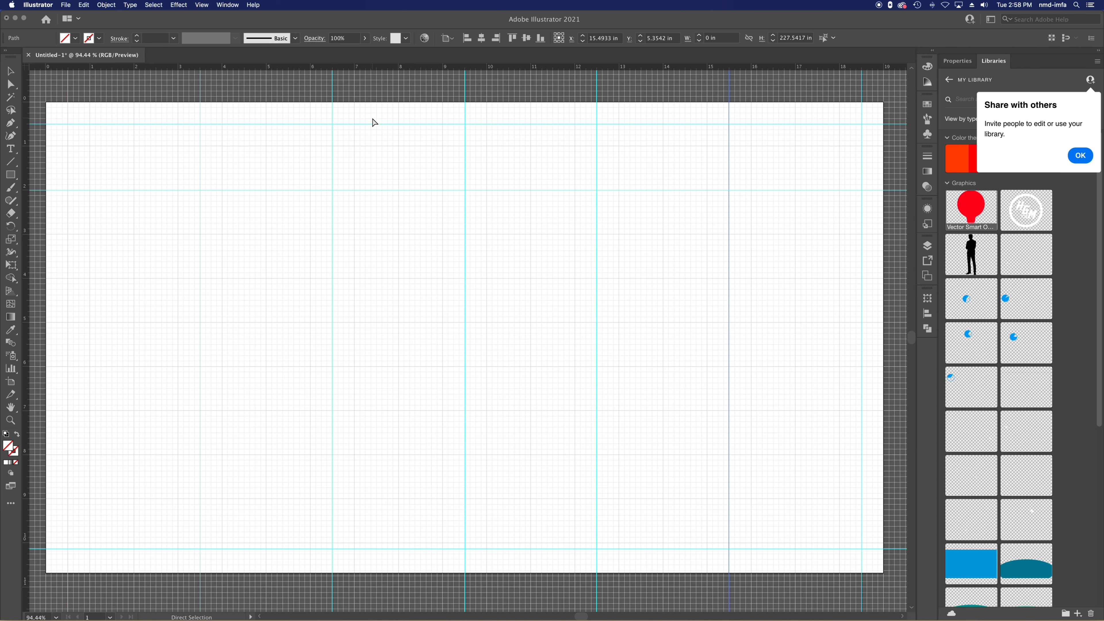
{"action": "key", "text": "super+apostrophe"}
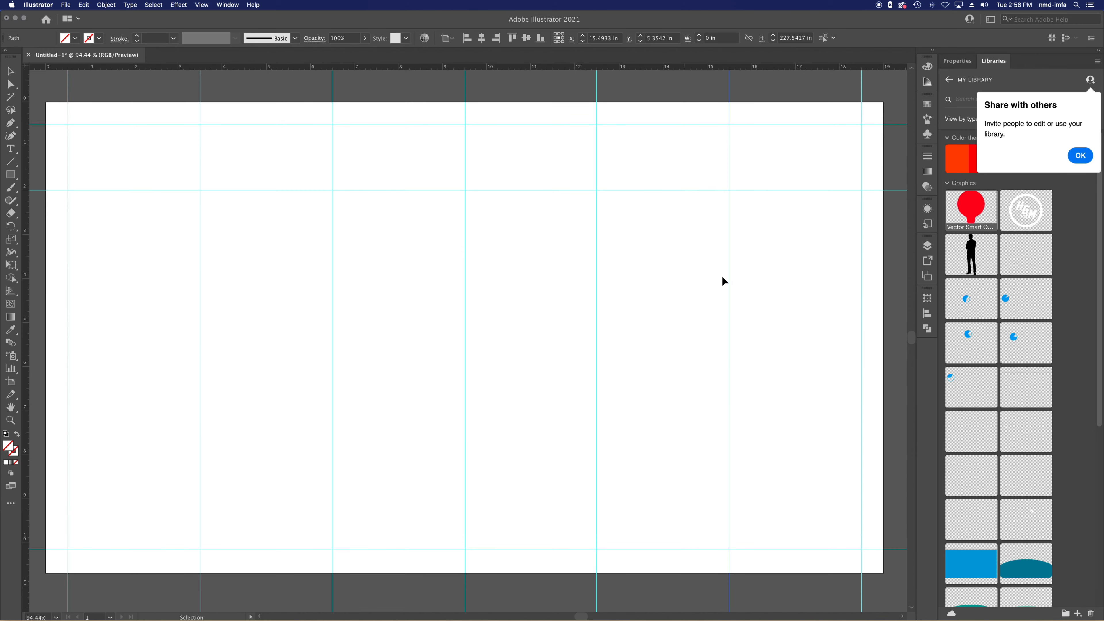
Step: Create an area text frame between the upper margin guide and the 2 in guide, containing the title "Dogs Are the Best!"
{"action": "left_click", "coordinate": [10, 149]}
{"action": "left_click_drag", "start_coordinate": [74, 125], "coordinate": [603, 195]}
{"action": "type", "text": "Dogs Are the Best!"}
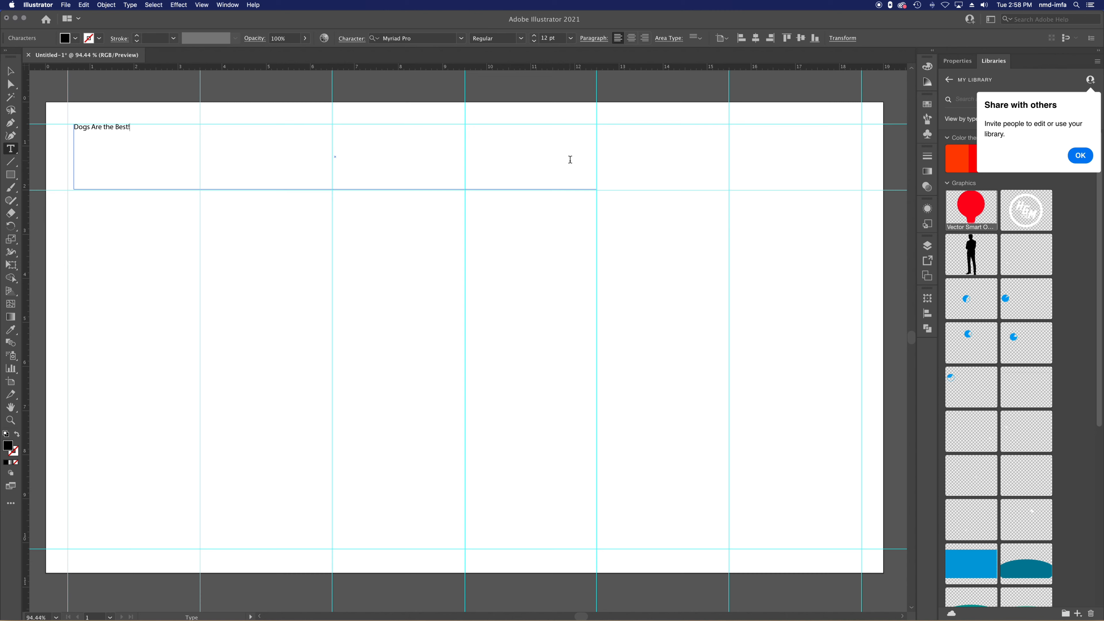
Step: Set the font size of the whole "Dogs Are the Best!" title to 91 pt
{"action": "key", "text": "super+a"}
{"action": "left_click", "coordinate": [571, 38]}
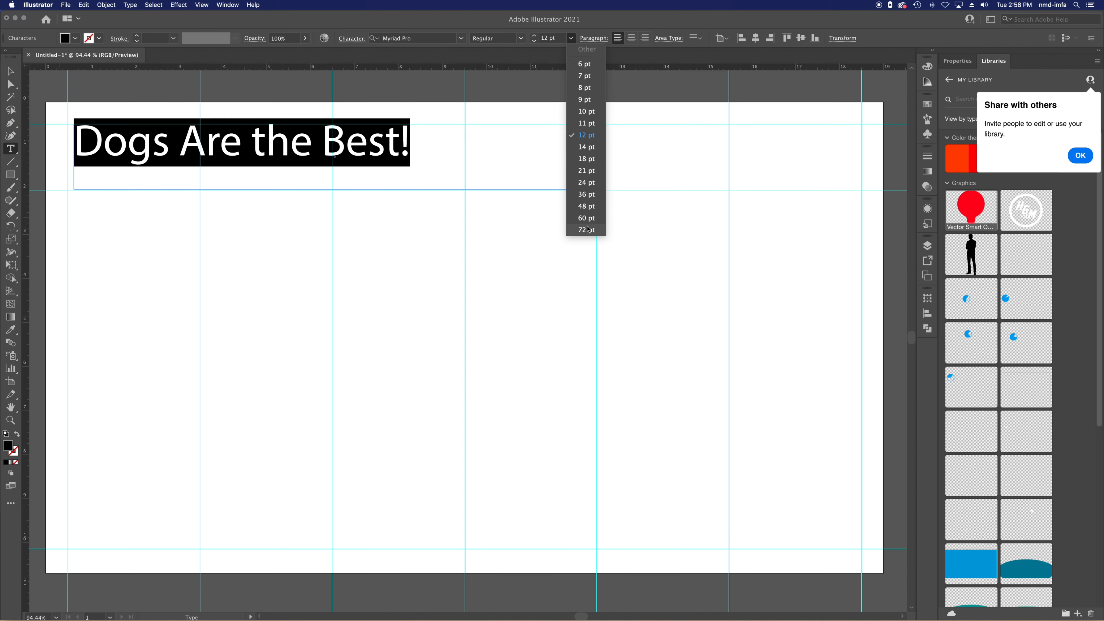
{"action": "left_click", "coordinate": [593, 234]}
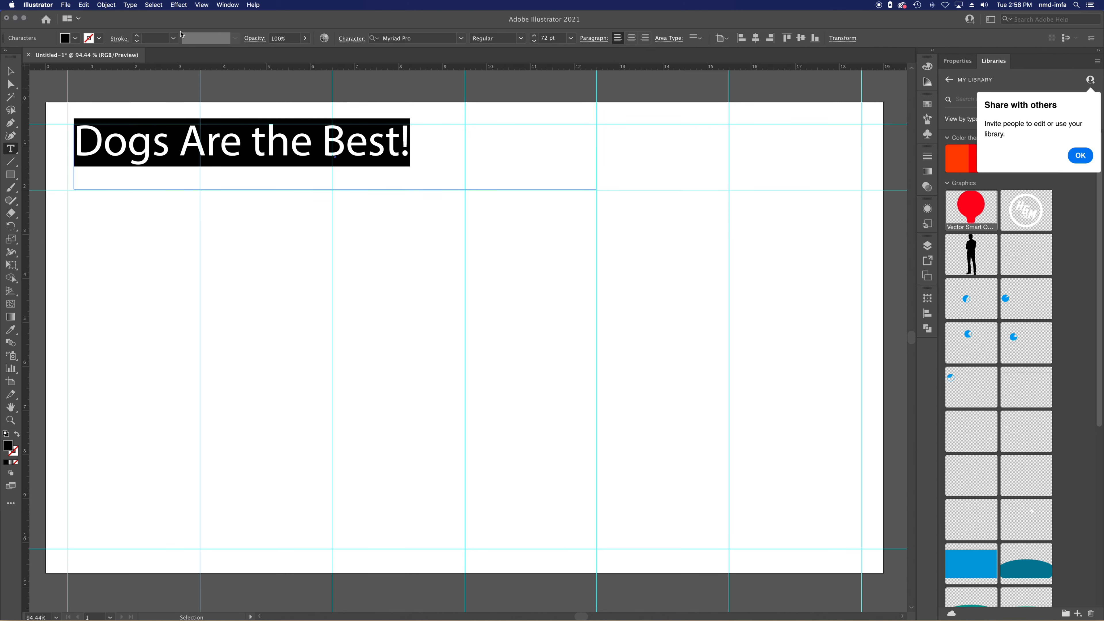
{"action": "left_click", "coordinate": [553, 39]}
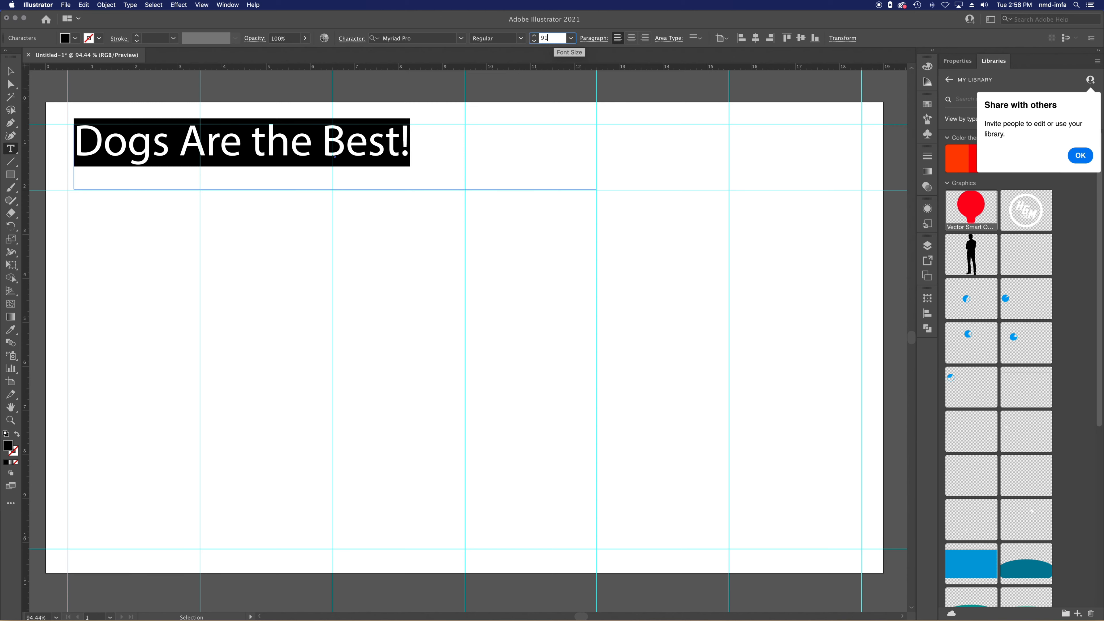
{"action": "key", "text": "Return"}
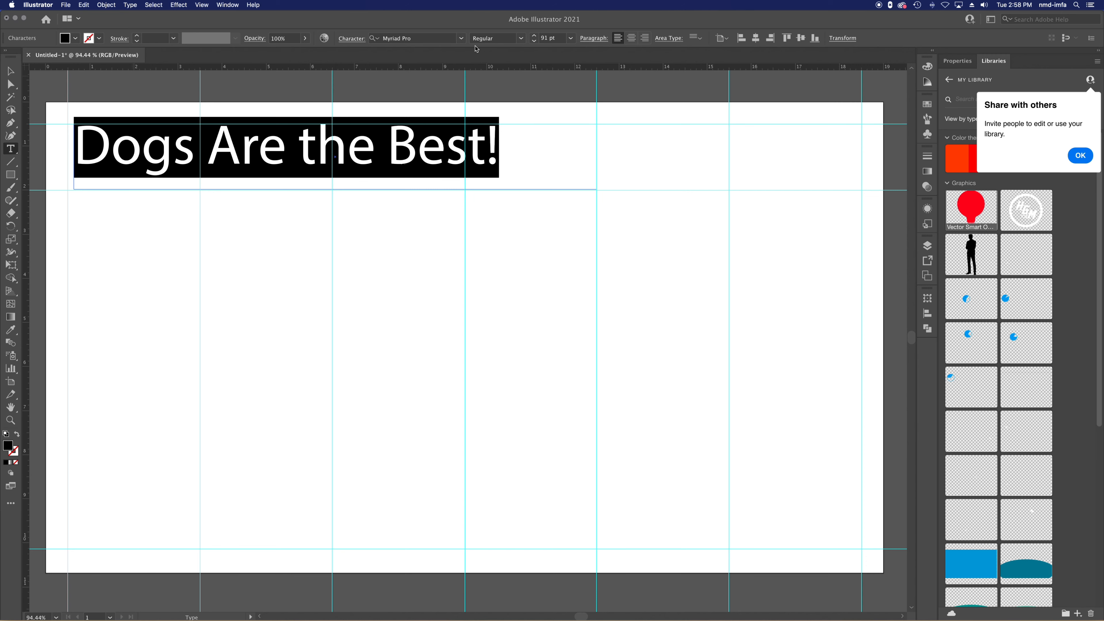
Step: Change the title's font to Poplar Std Black and shift the text frame slightly downward
{"action": "left_click", "coordinate": [461, 38]}
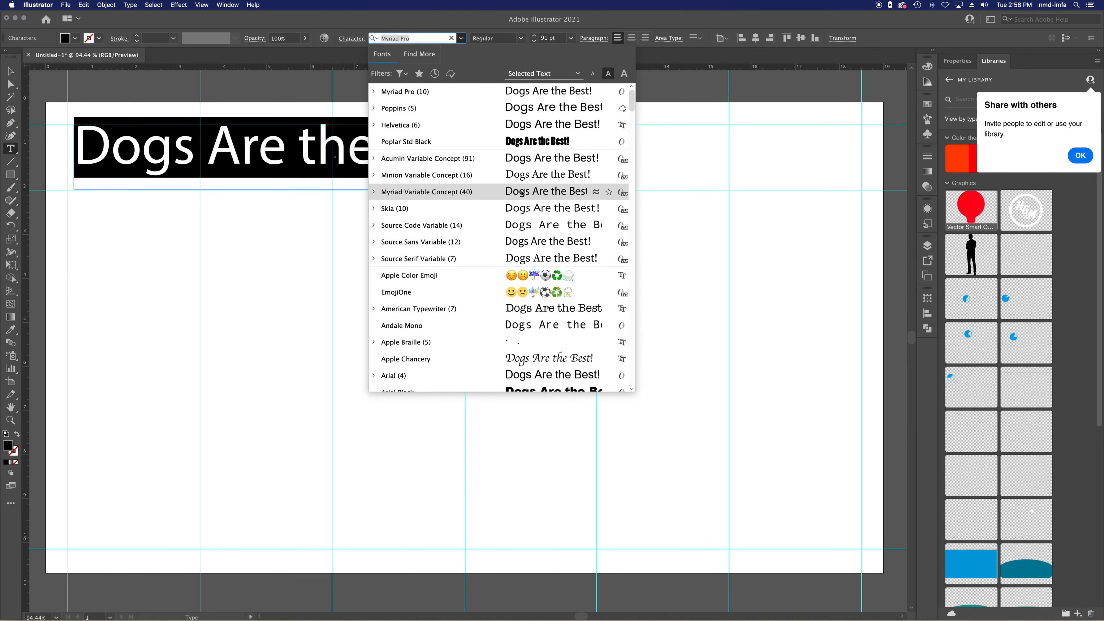
{"action": "left_click", "coordinate": [509, 143]}
{"action": "key", "text": "Escape"}
{"action": "left_click_drag", "start_coordinate": [294, 158], "coordinate": [292, 169]}
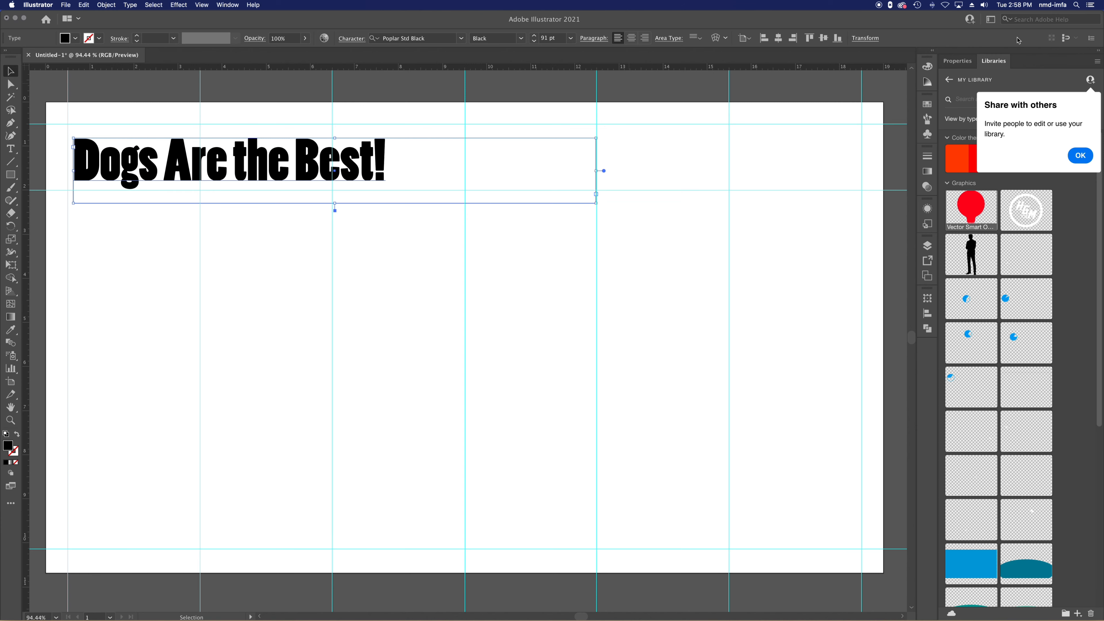
Step: Widen the tracking of the whole title until its text ends at about the 10 in mark
{"action": "triple_click", "coordinate": [288, 180]}
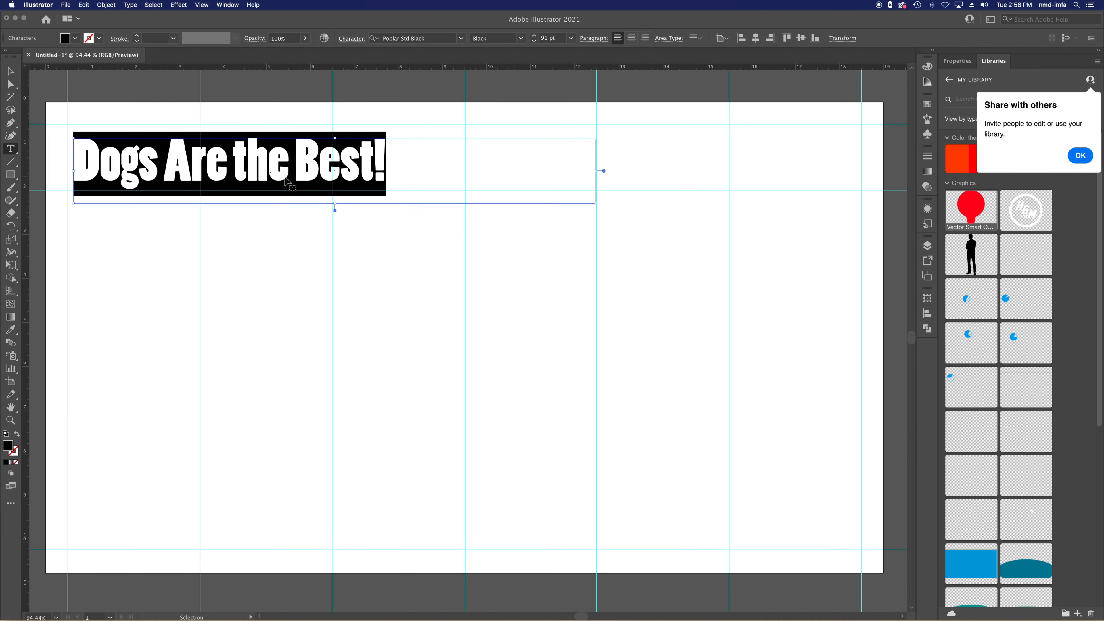
{"action": "key", "text": "super+Left"}
{"action": "key", "text": "super+Right"}
{"action": "key", "text": "alt+Right"}
{"action": "key", "text": "alt+Right"}
{"action": "key", "text": "super+a"}
{"action": "key", "text": "alt+Right"}
{"action": "key", "text": "alt+Right"}
{"action": "key", "text": "alt+Right"}
{"action": "key", "text": "alt+Right"}
{"action": "key", "text": "alt+Right"}
{"action": "key", "text": "alt+Right"}
{"action": "key", "text": "alt+Right"}
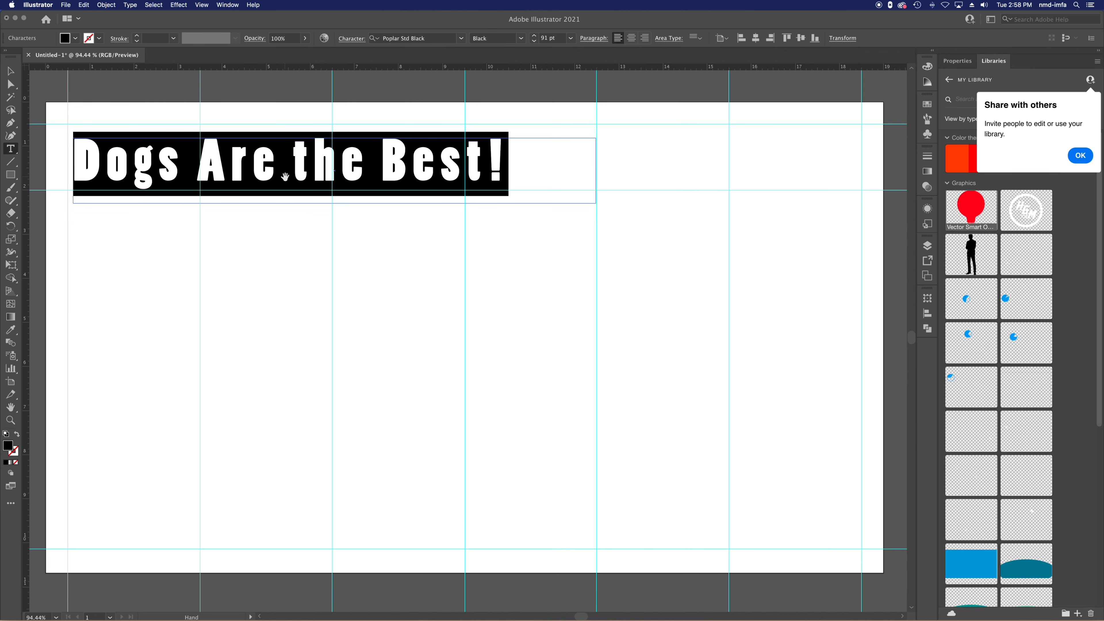
{"action": "key", "text": "alt+Left"}
{"action": "key", "text": "alt+Left"}
{"action": "key", "text": "alt+Right"}
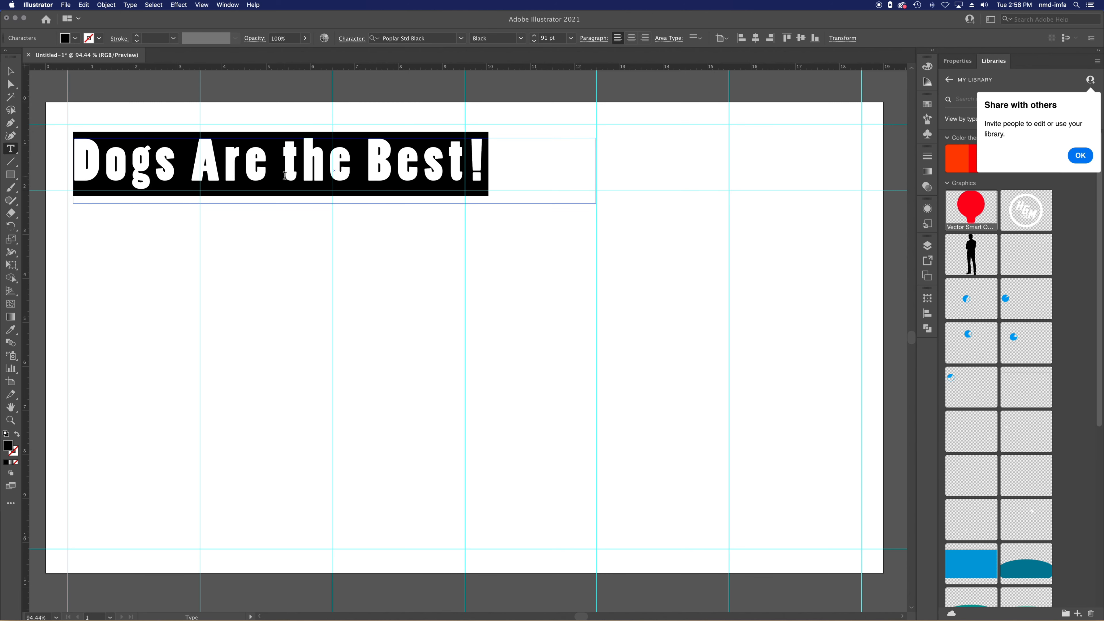
Step: Move the title so its left edge meets the left margin guide and its baseline rests on the 2 in guide
{"action": "key", "text": "Escape"}
{"action": "left_click_drag", "start_coordinate": [118, 167], "coordinate": [112, 175]}
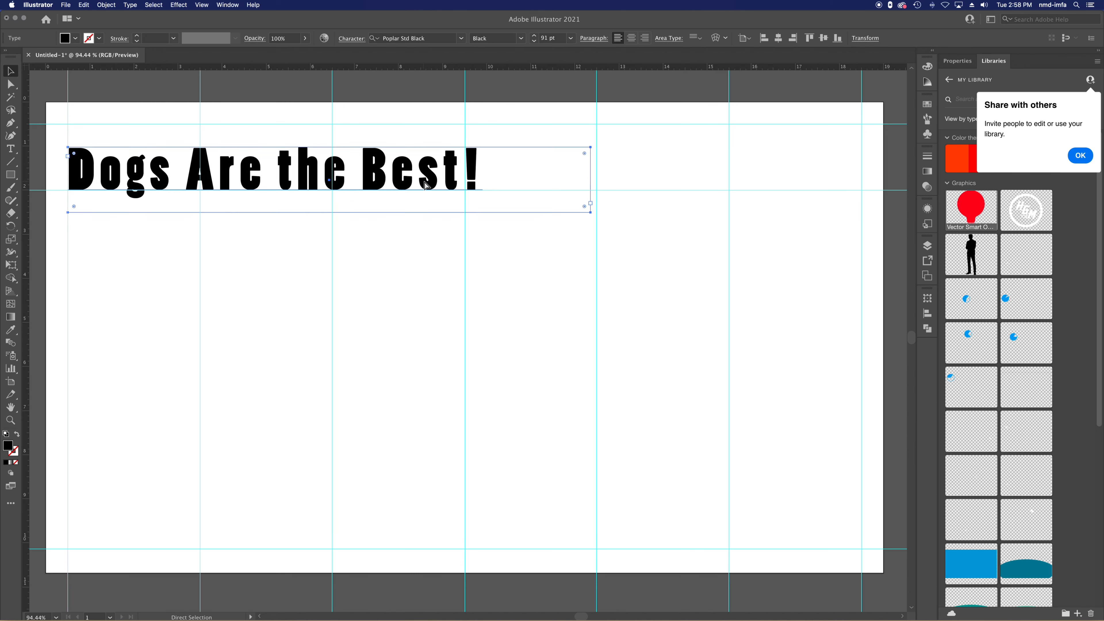
{"action": "key", "text": "super+t"}
{"action": "left_click", "coordinate": [564, 144]}
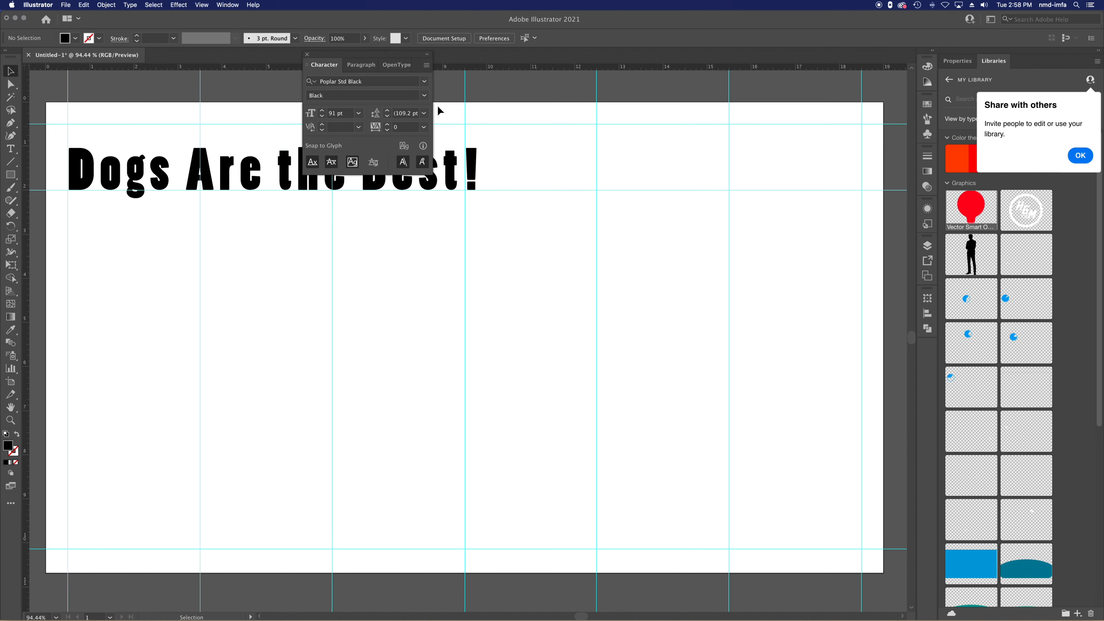
{"action": "left_click", "coordinate": [307, 55]}
{"action": "left_click", "coordinate": [378, 170]}
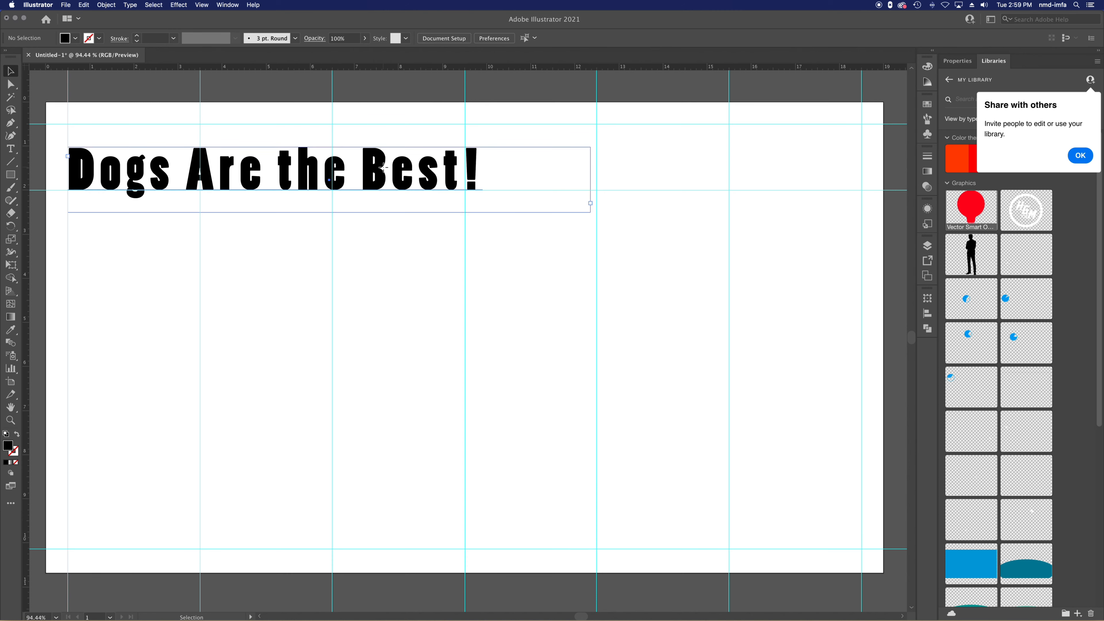
{"action": "mouse_move", "coordinate": [595, 148]}
{"action": "left_mouse_down"}
{"action": "mouse_move", "coordinate": [621, 140]}
{"action": "mouse_move", "coordinate": [591, 148]}
{"action": "left_mouse_up"}
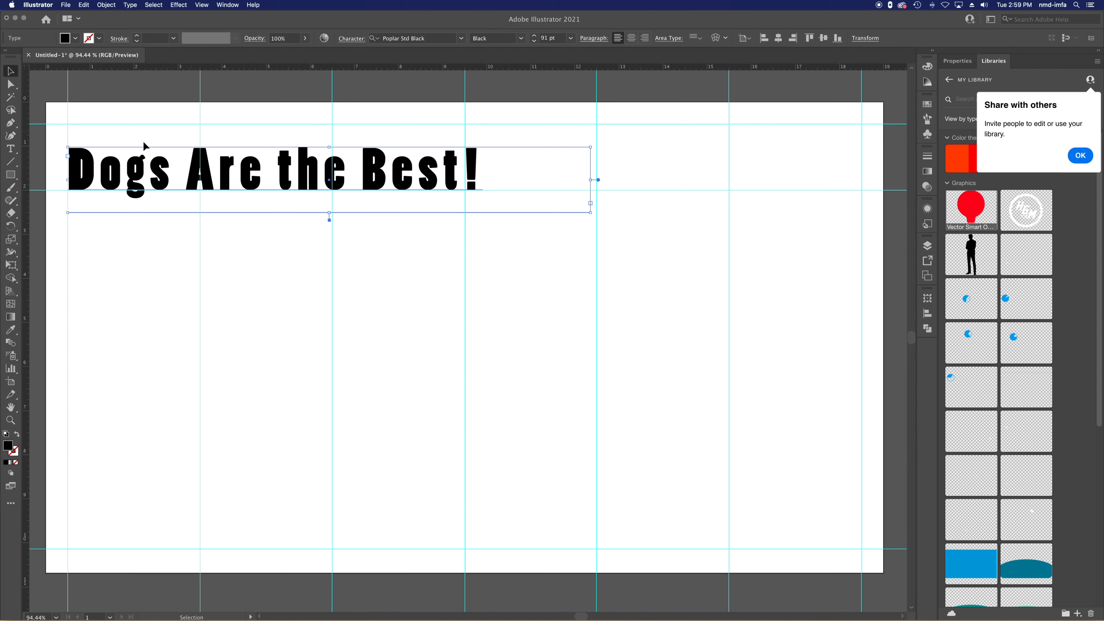
Step: Scale the title up proportionally with Free Transform to about 123 pt and reseat its baseline on the 2 in guide
{"action": "key", "text": "e"}
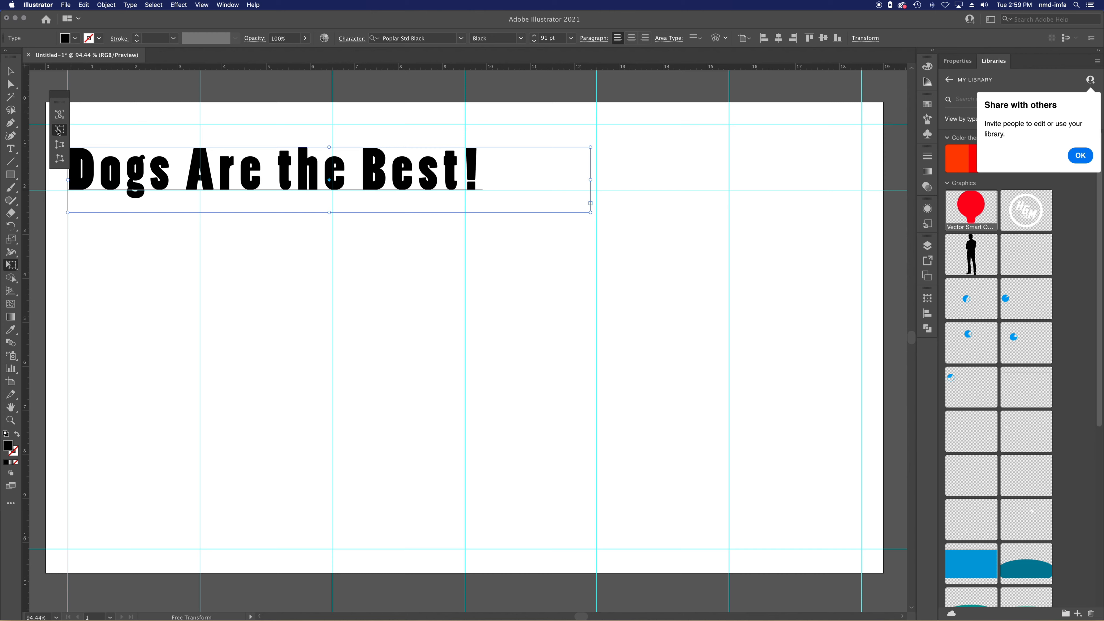
{"action": "left_click_drag", "start_coordinate": [590, 148], "coordinate": [775, 124]}
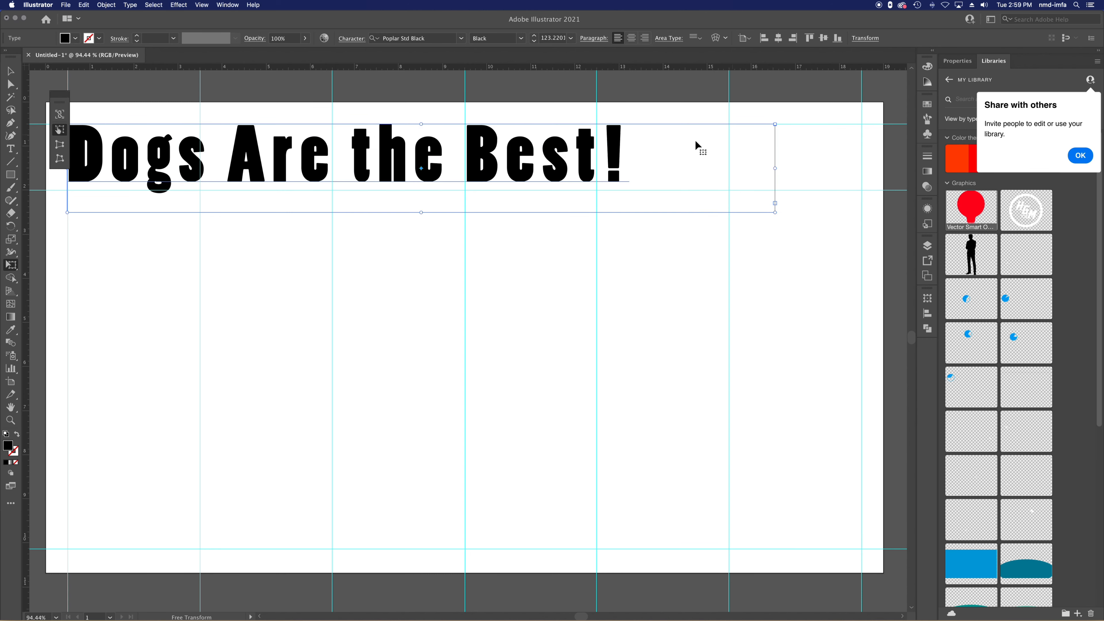
{"action": "left_click_drag", "start_coordinate": [562, 158], "coordinate": [561, 166]}
{"action": "left_click_drag", "start_coordinate": [56, 100], "coordinate": [988, 406]}
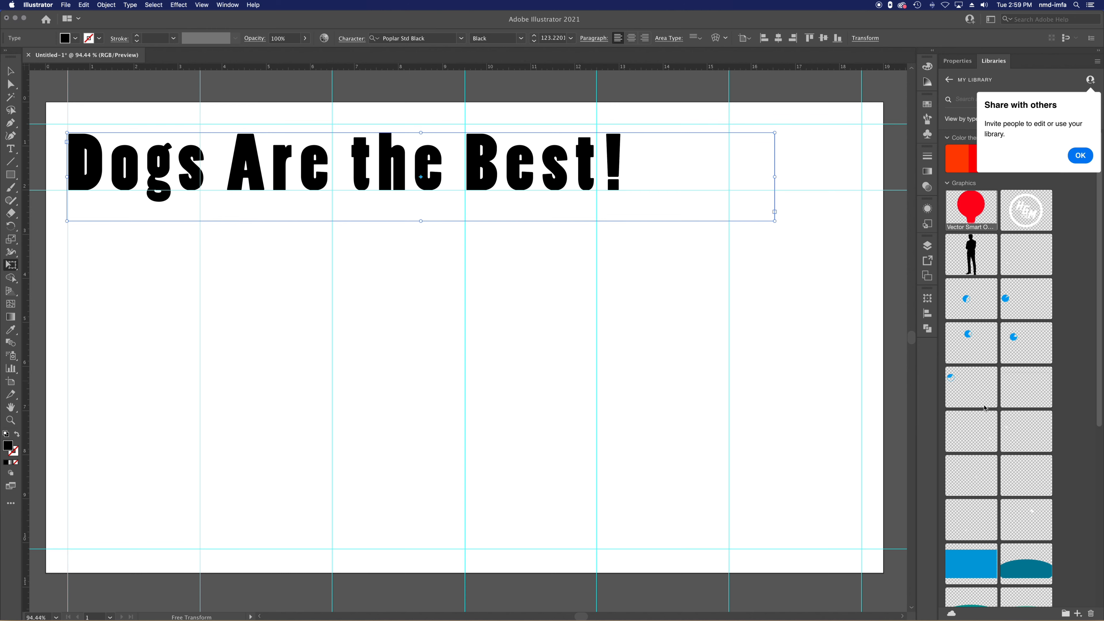
Step: Fill the title with a medium blue swatch and deselect it
{"action": "key", "text": "v"}
{"action": "left_click", "coordinate": [75, 38]}
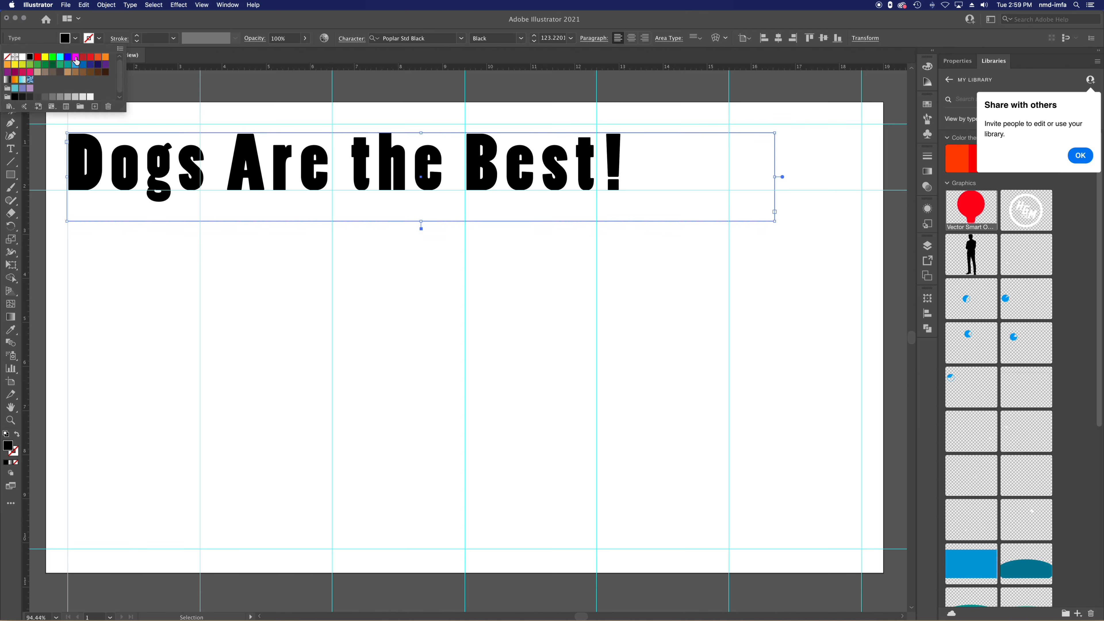
{"action": "left_click", "coordinate": [79, 69]}
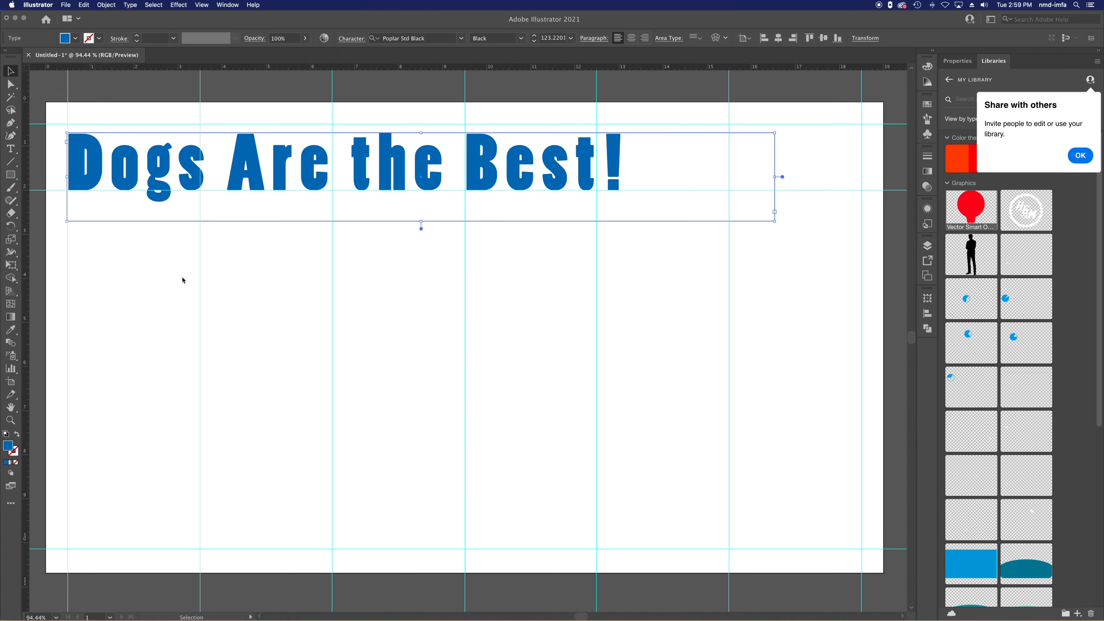
{"action": "left_click", "coordinate": [80, 265]}
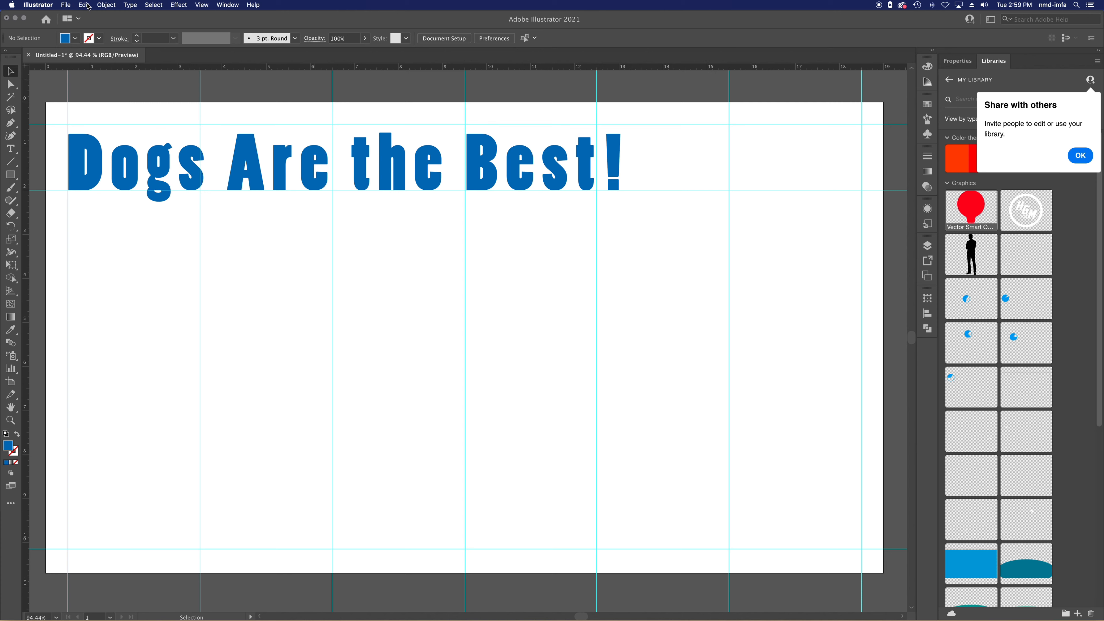
Step: Place the linked image dog_huh_BW.jpg below the title, starting at the left margin guide
{"action": "left_click", "coordinate": [66, 5]}
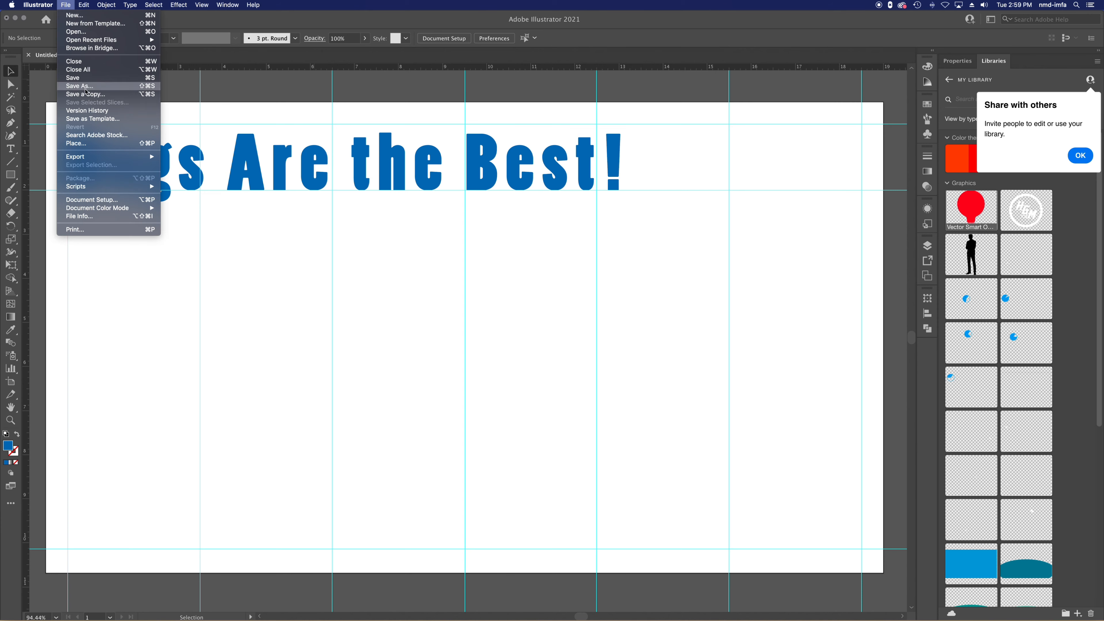
{"action": "left_click", "coordinate": [91, 150]}
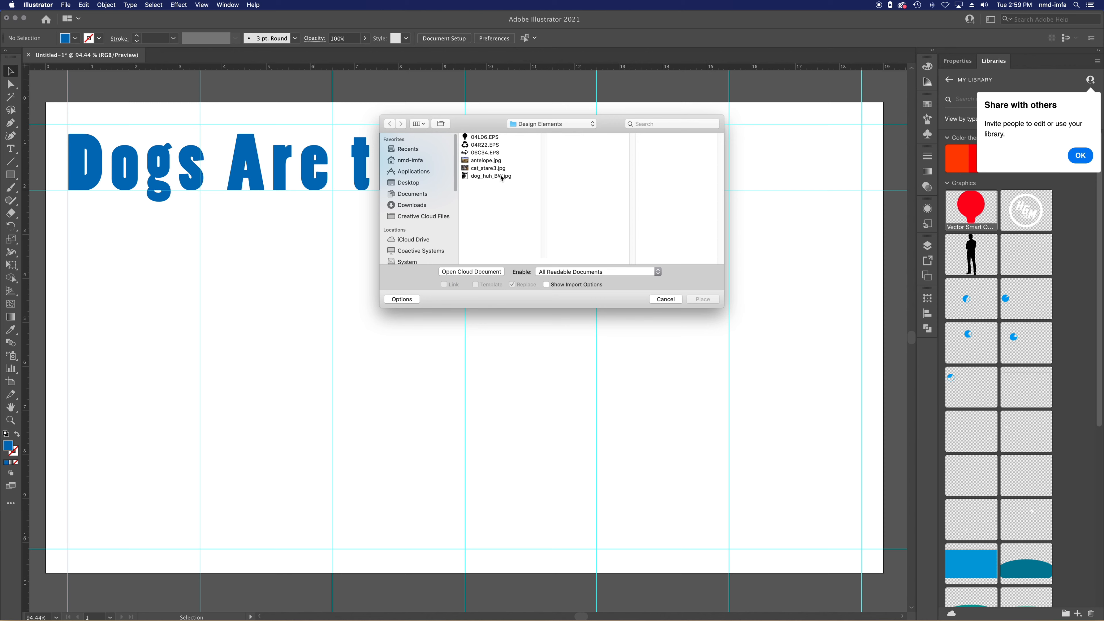
{"action": "left_click", "coordinate": [491, 176]}
{"action": "left_click", "coordinate": [708, 302]}
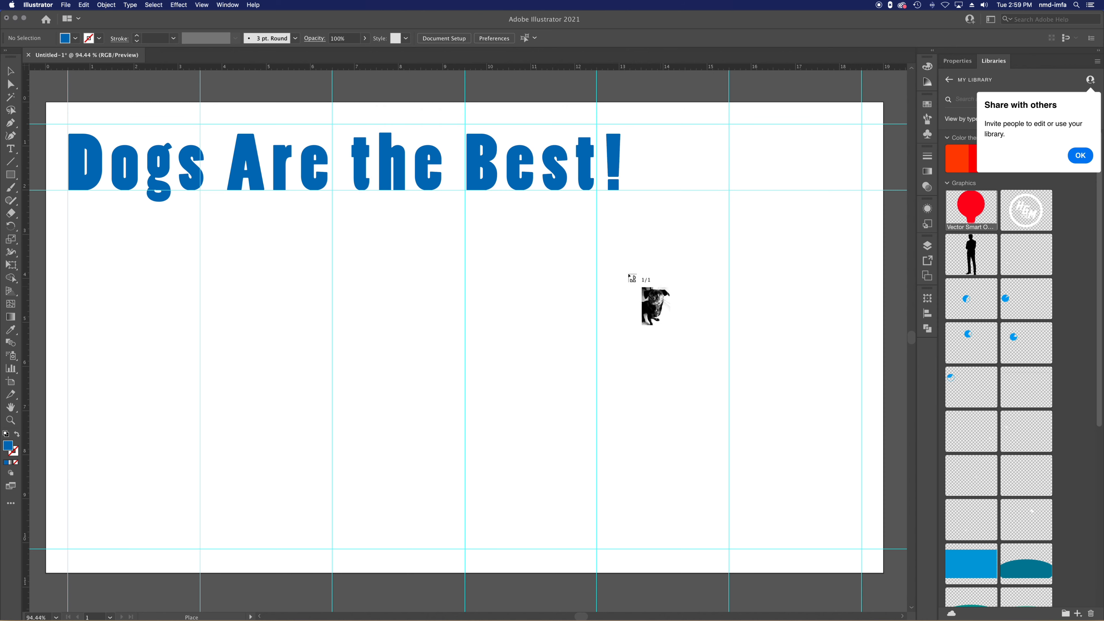
{"action": "left_click", "coordinate": [70, 235]}
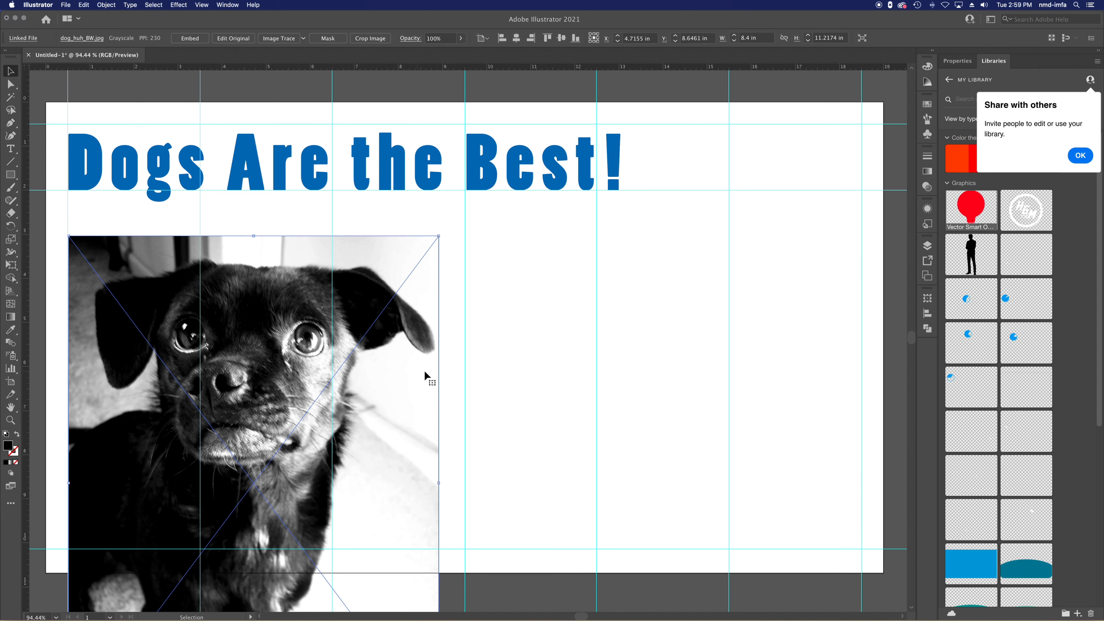
Step: Scale the dog photo proportionally to about 2.9 in wide and position it in the first column just below the title
{"action": "left_click_drag", "start_coordinate": [438, 236], "coordinate": [202, 488]}
{"action": "left_click_drag", "start_coordinate": [151, 597], "coordinate": [148, 260]}
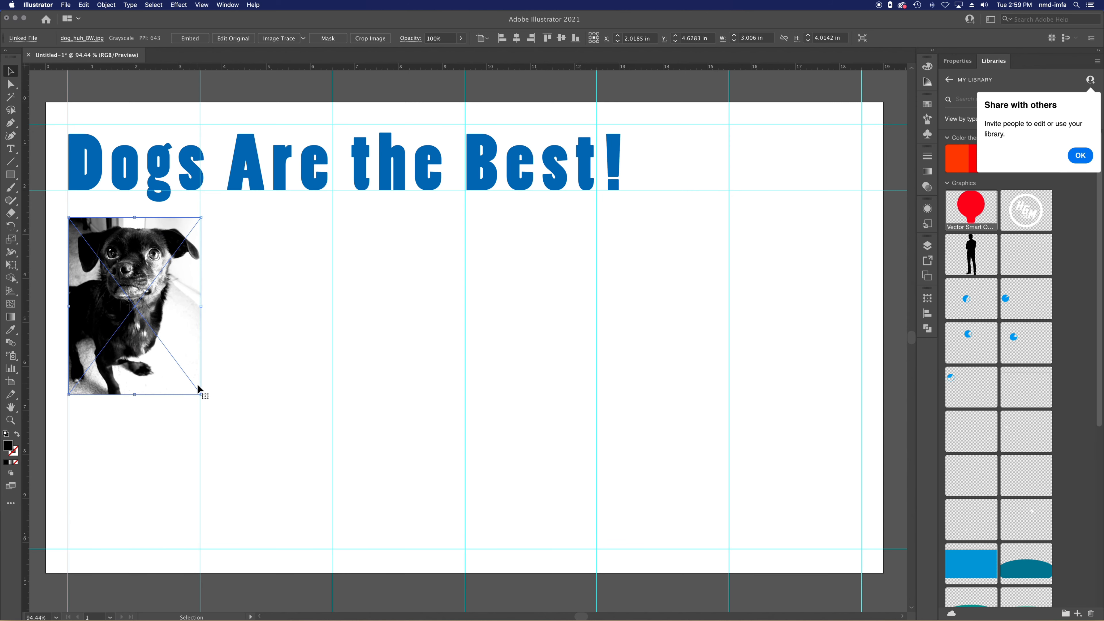
{"action": "mouse_move", "coordinate": [201, 391]}
{"action": "left_mouse_down"}
{"action": "mouse_move", "coordinate": [188, 364]}
{"action": "mouse_move", "coordinate": [204, 392]}
{"action": "left_mouse_up"}
Step: Draw a circle about 2.83 in across over the dog's face and use it as a clipping mask for the photo
{"action": "left_click_drag", "start_coordinate": [14, 176], "coordinate": [159, 324]}
{"action": "key", "text": "v"}
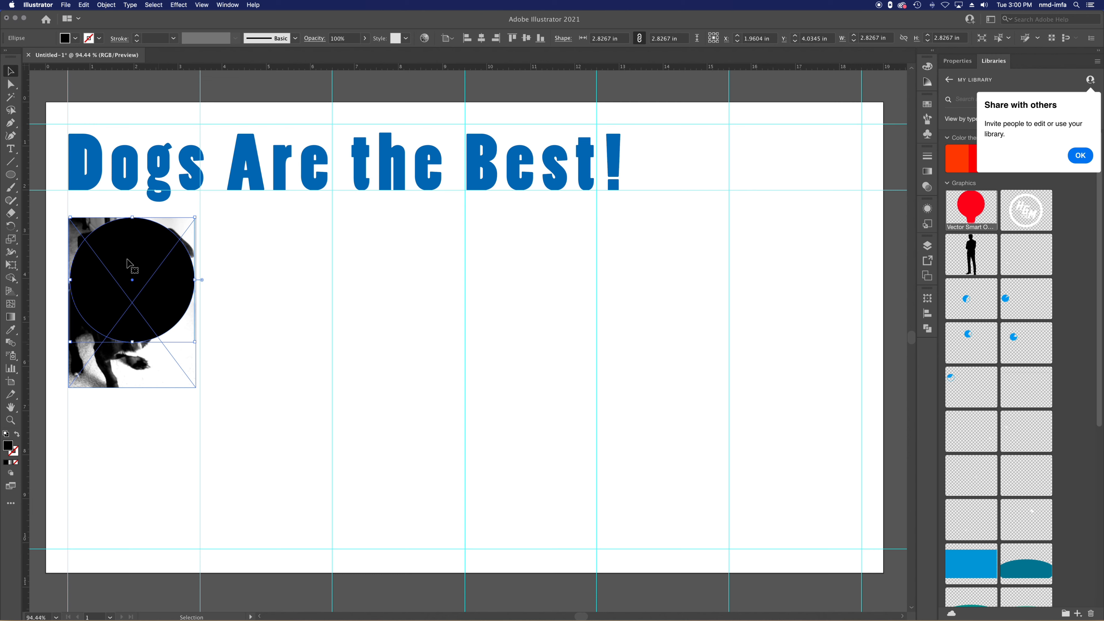
{"action": "left_click", "coordinate": [142, 366], "text": "shift"}
{"action": "left_click", "coordinate": [127, 3]}
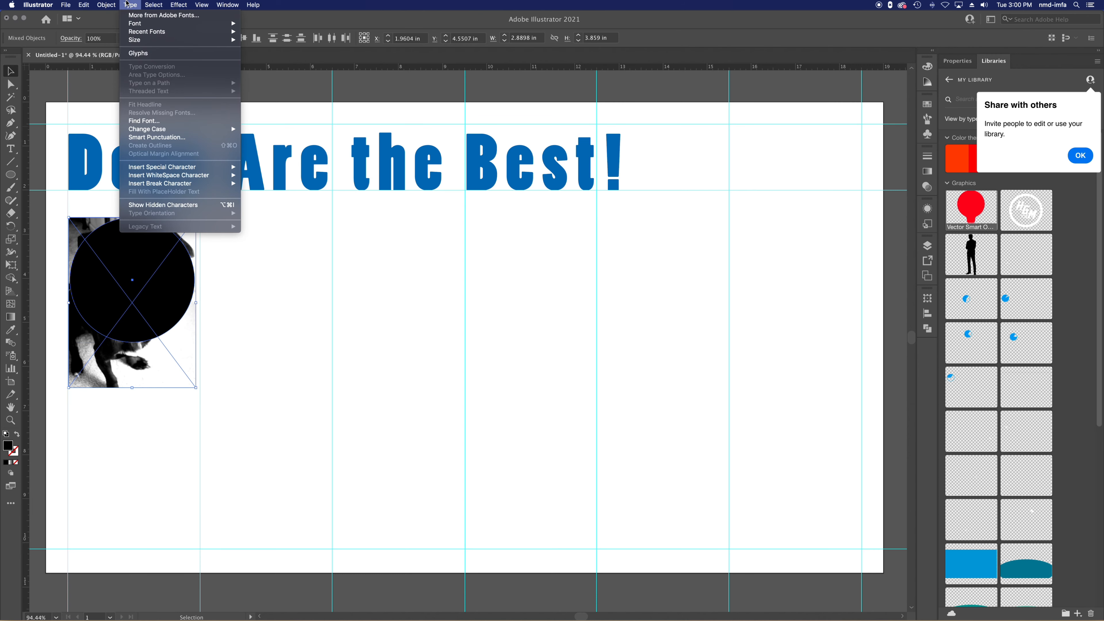
{"action": "mouse_move", "coordinate": [166, 285]}
{"action": "left_click", "coordinate": [204, 283]}
{"action": "left_click", "coordinate": [163, 381]}
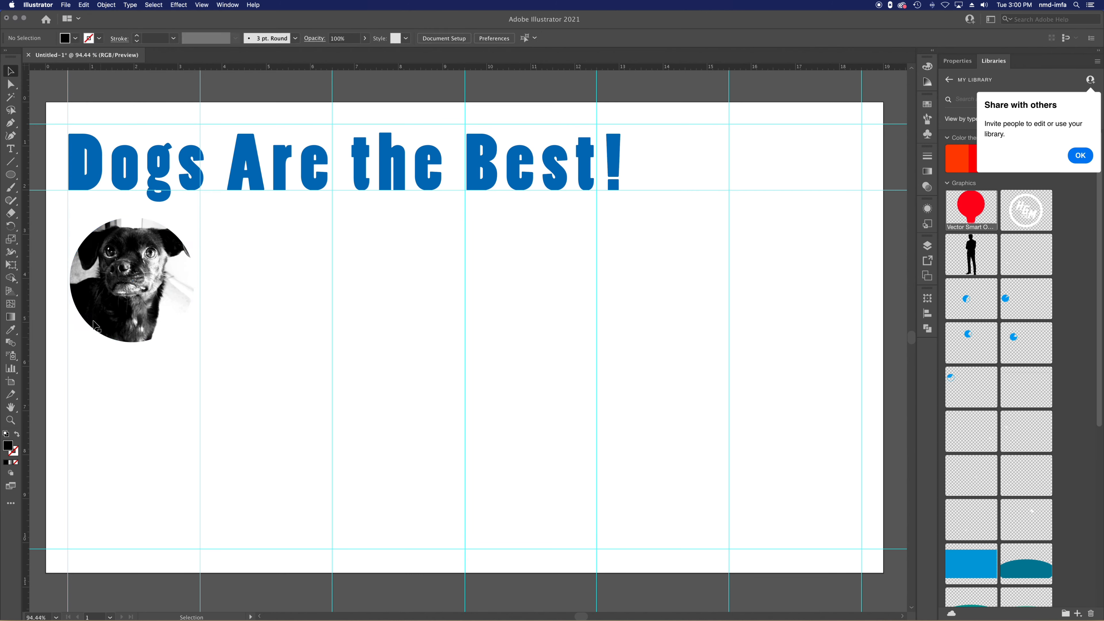
Step: Shrink the circular dog photo to about 1.98 in across and place it at the left margin guide below the title
{"action": "left_click", "coordinate": [151, 273]}
{"action": "left_click_drag", "start_coordinate": [195, 342], "coordinate": [130, 270]}
{"action": "left_click", "coordinate": [151, 320]}
Step: Nudge the dog photo upward inside its clipping mask and enlarge it slightly so it fills the circle
{"action": "key", "text": "a"}
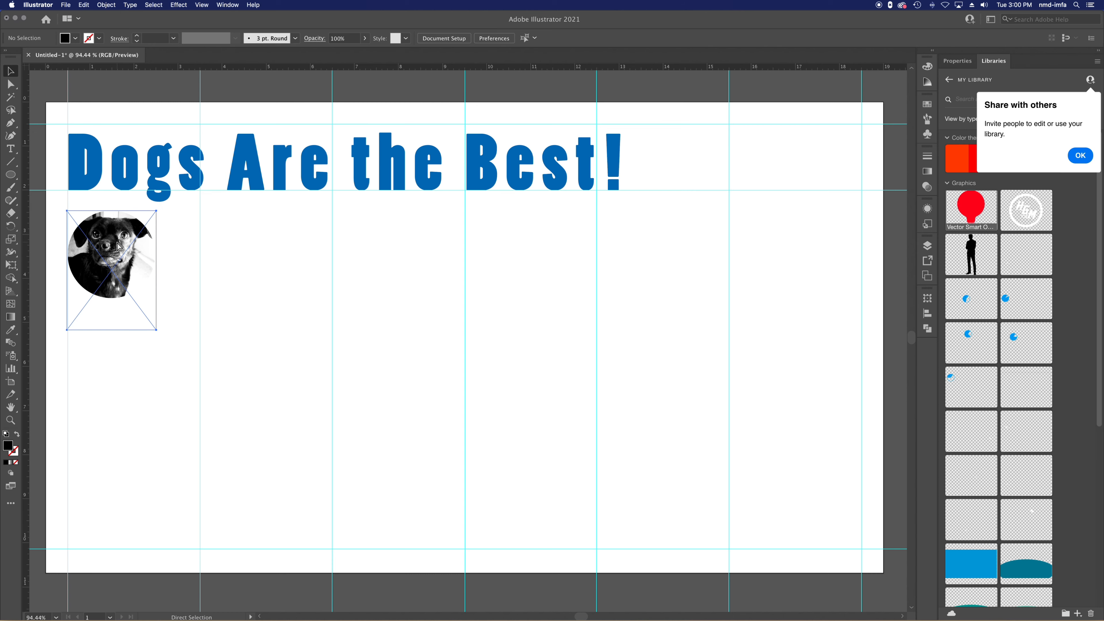
{"action": "left_click", "coordinate": [120, 246]}
{"action": "key", "text": "v"}
{"action": "key", "text": "Left"}
{"action": "key", "text": "Left"}
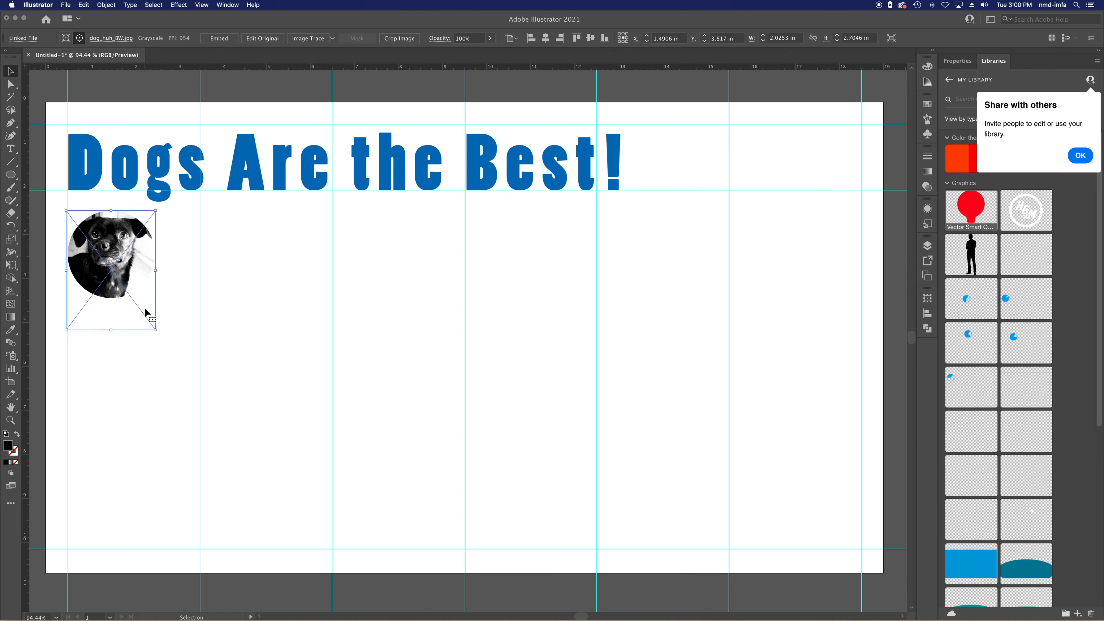
{"action": "key", "text": "Up"}
{"action": "key", "text": "Up"}
{"action": "key", "text": "Up"}
{"action": "key", "text": "Up"}
{"action": "key", "text": "Right"}
{"action": "key", "text": "Right"}
{"action": "left_click_drag", "start_coordinate": [153, 327], "coordinate": [159, 329]}
{"action": "left_click", "coordinate": [125, 367]}
{"action": "left_click", "coordinate": [126, 293]}
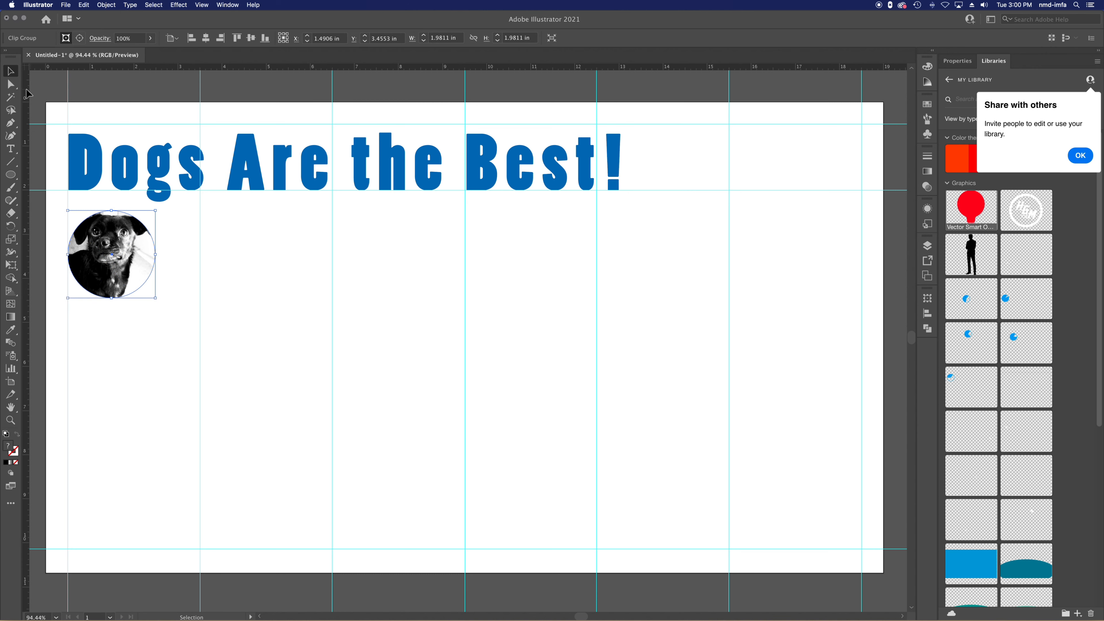
Step: Add a 3 pt stroke to the circular dog photo
{"action": "left_click", "coordinate": [138, 393]}
{"action": "left_click", "coordinate": [100, 251]}
{"action": "left_click", "coordinate": [931, 159]}
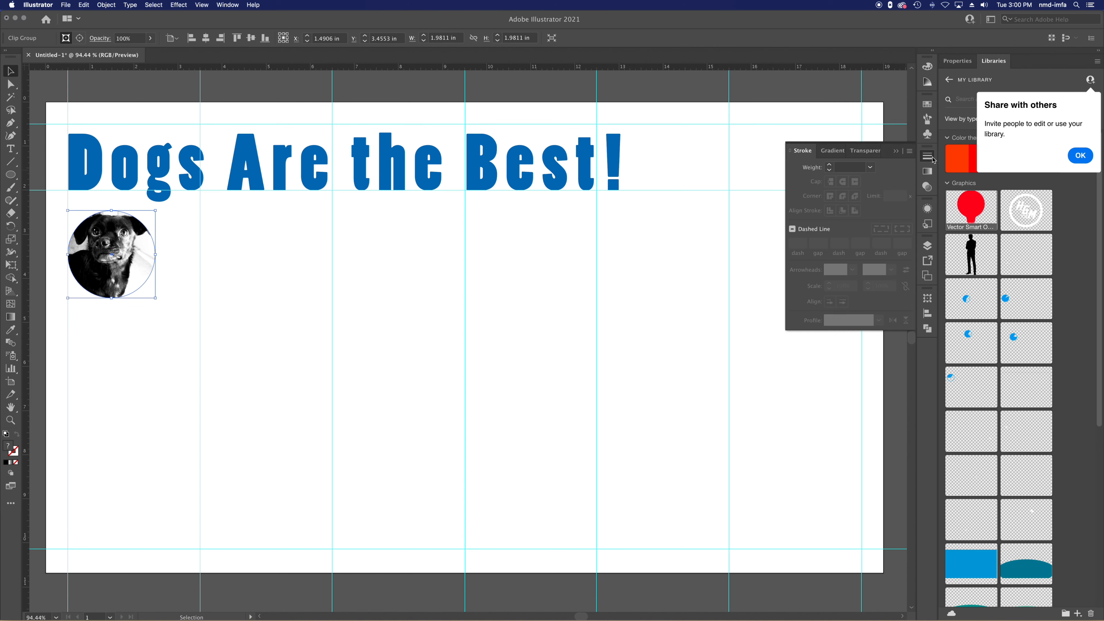
{"action": "left_click", "coordinate": [871, 167]}
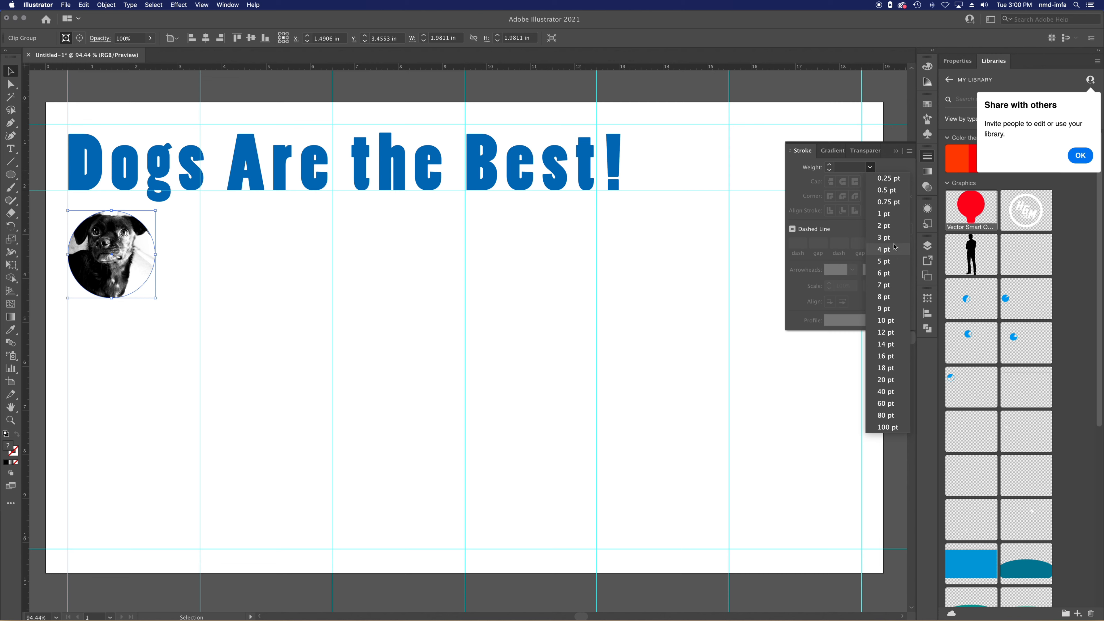
{"action": "left_click", "coordinate": [894, 241]}
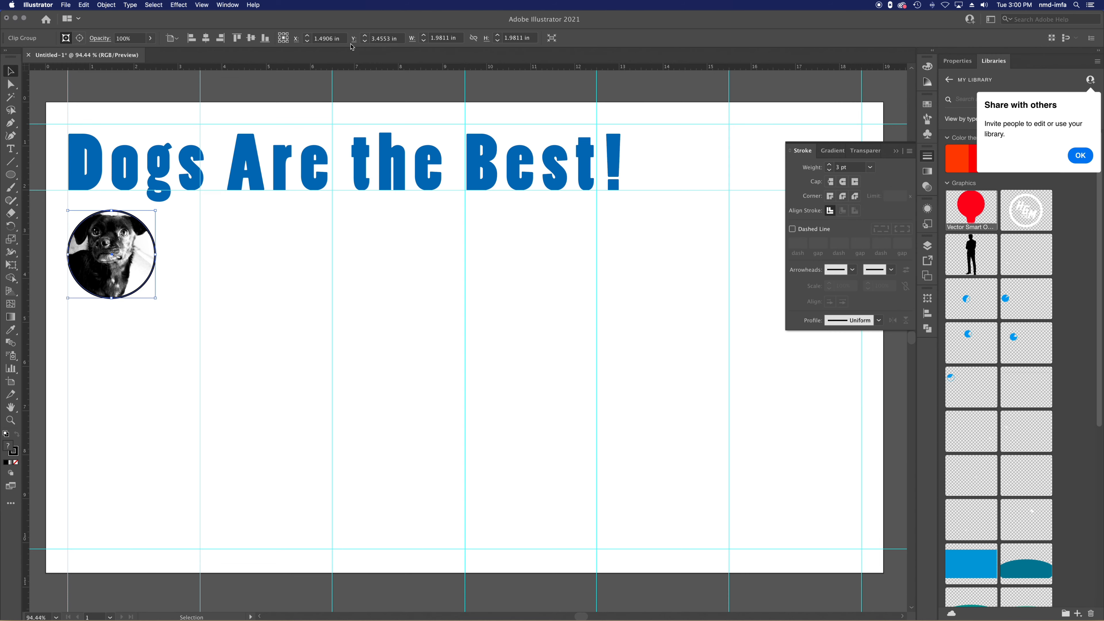
Step: Set the stroke colour of the circular dog photo to bright blue 06BFF9
{"action": "left_click", "coordinate": [15, 451]}
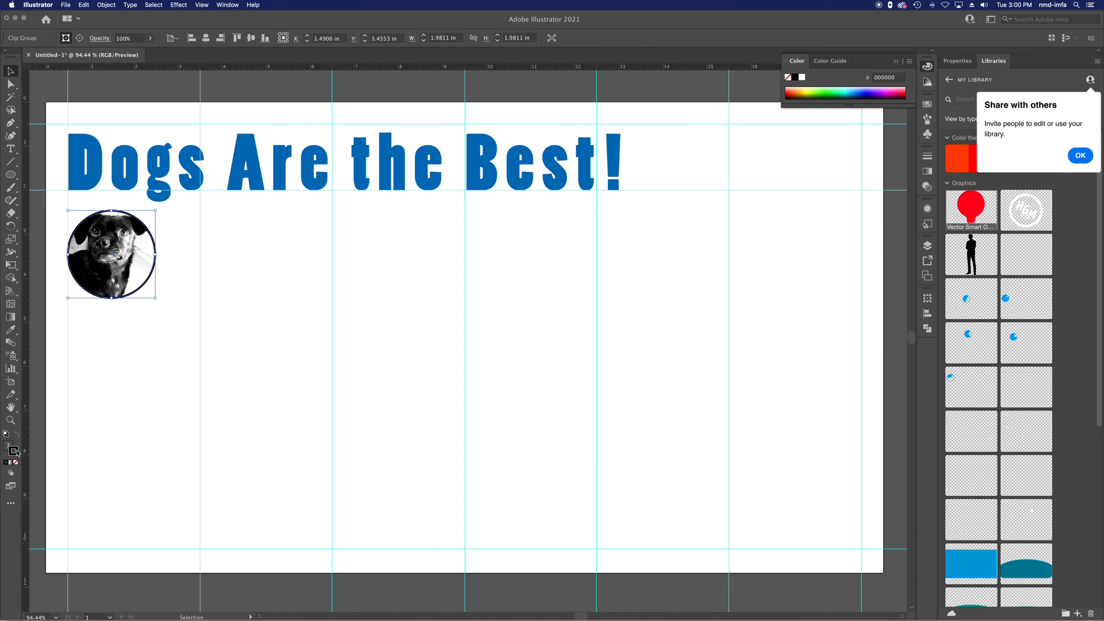
{"action": "double_click", "coordinate": [16, 451]}
{"action": "left_click", "coordinate": [544, 247]}
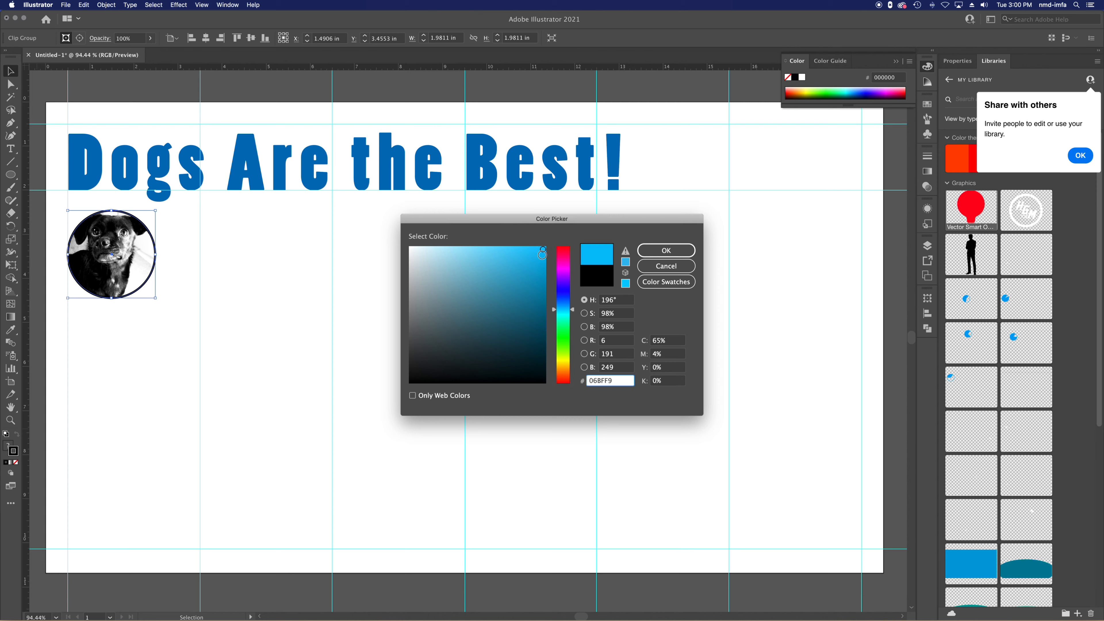
{"action": "left_click", "coordinate": [665, 255]}
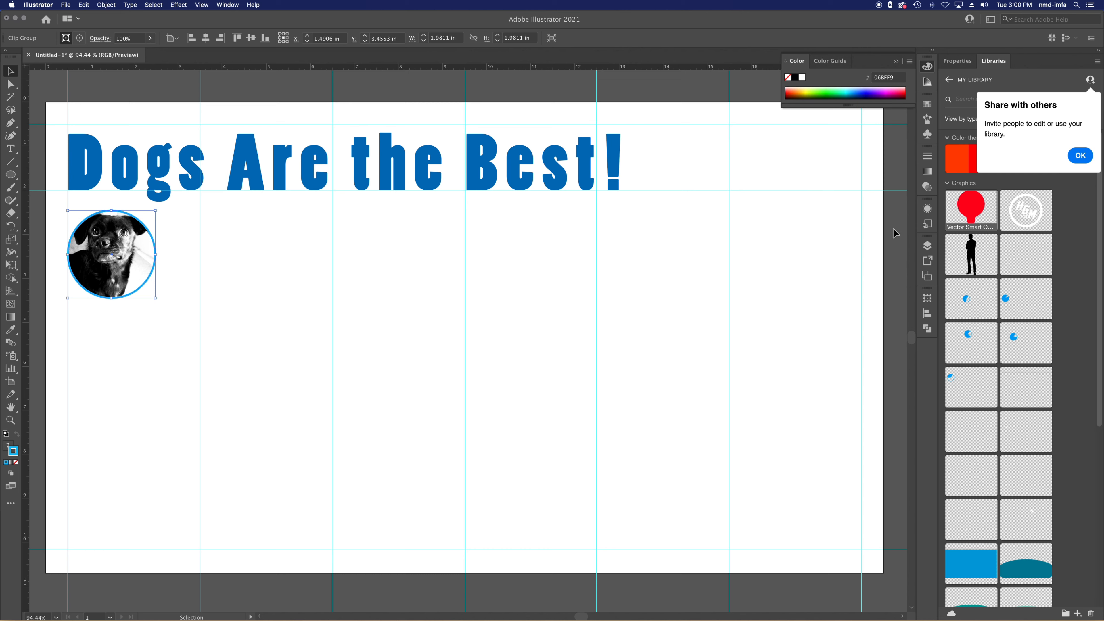
Step: Increase the stroke weight around the circular dog photo and deselect everything
{"action": "left_click", "coordinate": [927, 156]}
{"action": "double_click", "coordinate": [845, 168]}
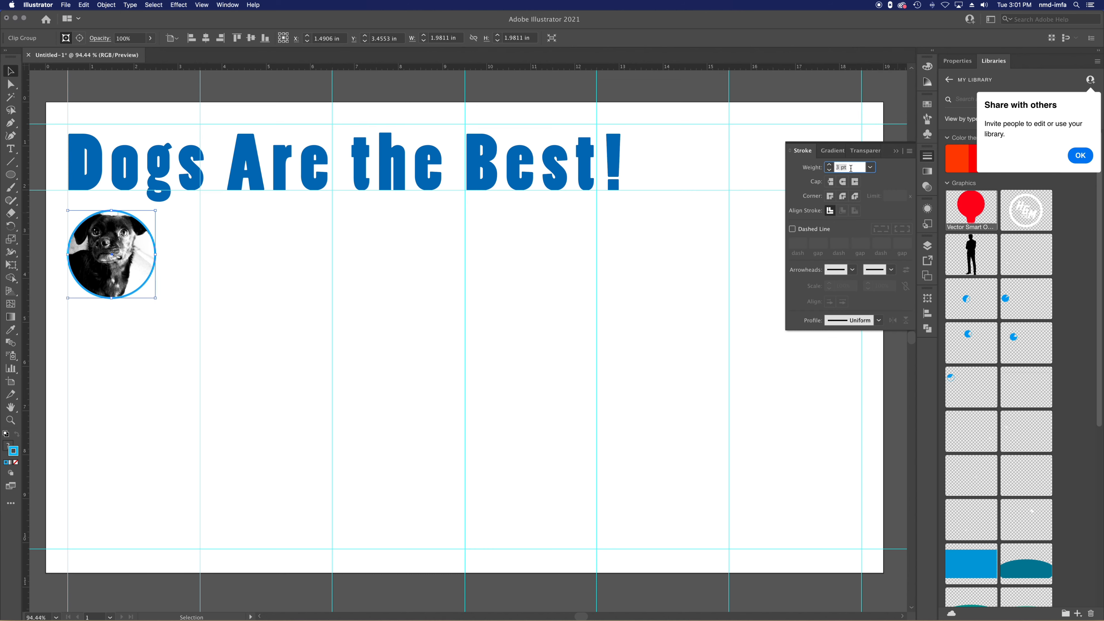
{"action": "key", "text": "Return"}
{"action": "left_click", "coordinate": [625, 217]}
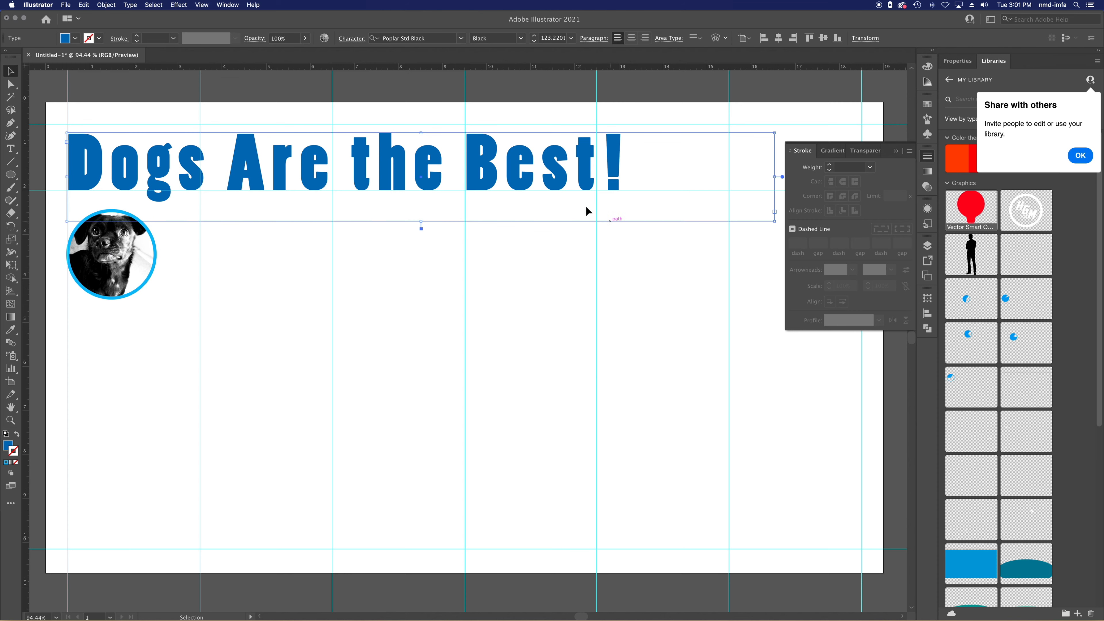
{"action": "left_click", "coordinate": [164, 356]}
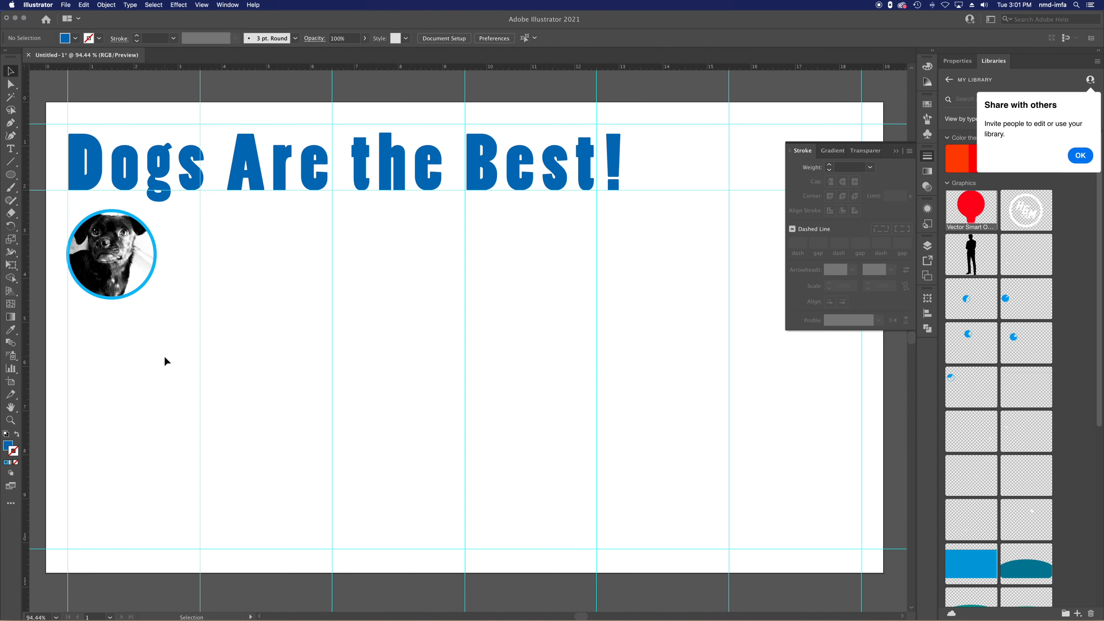
Step: Place a copy of the "Dogs Are the Best!" title just beside the circular dog photo
{"action": "left_click", "coordinate": [131, 266]}
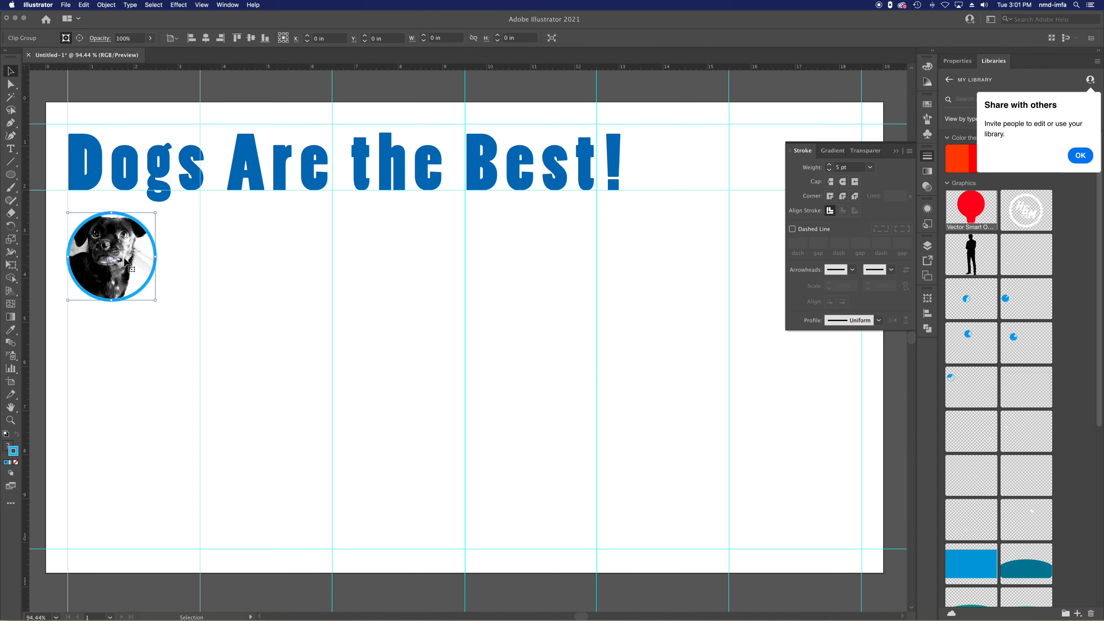
{"action": "left_click", "coordinate": [189, 172]}
{"action": "left_click_drag", "start_coordinate": [137, 173], "coordinate": [238, 264], "text": "alt"}
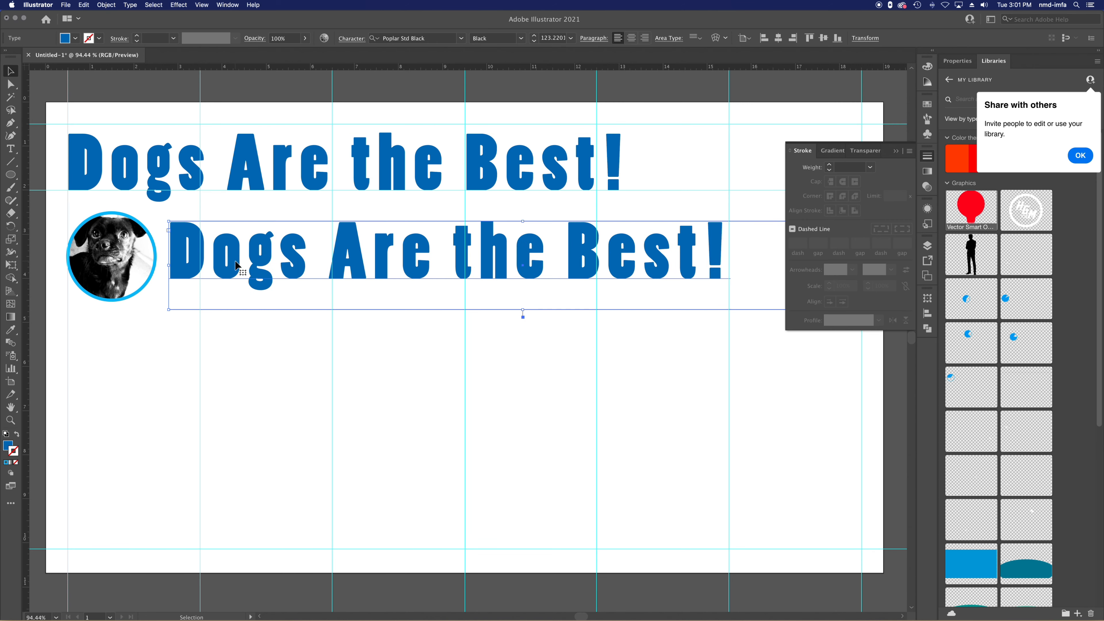
Step: Set the font size of the duplicated title text beside the dog photo to 50 pt
{"action": "double_click", "coordinate": [237, 264]}
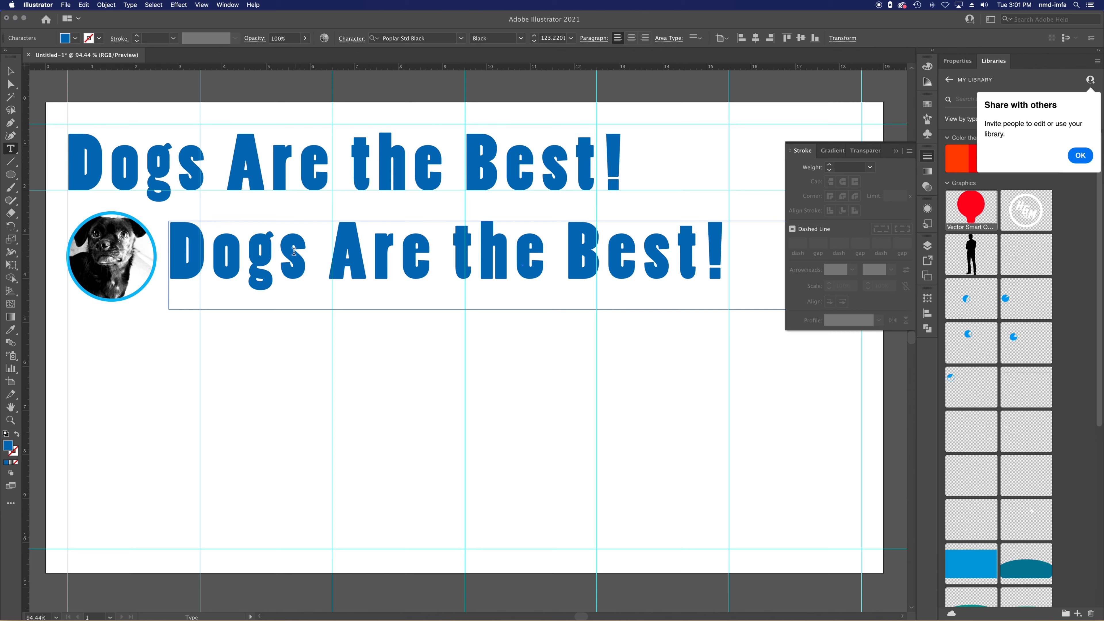
{"action": "key", "text": "super+a"}
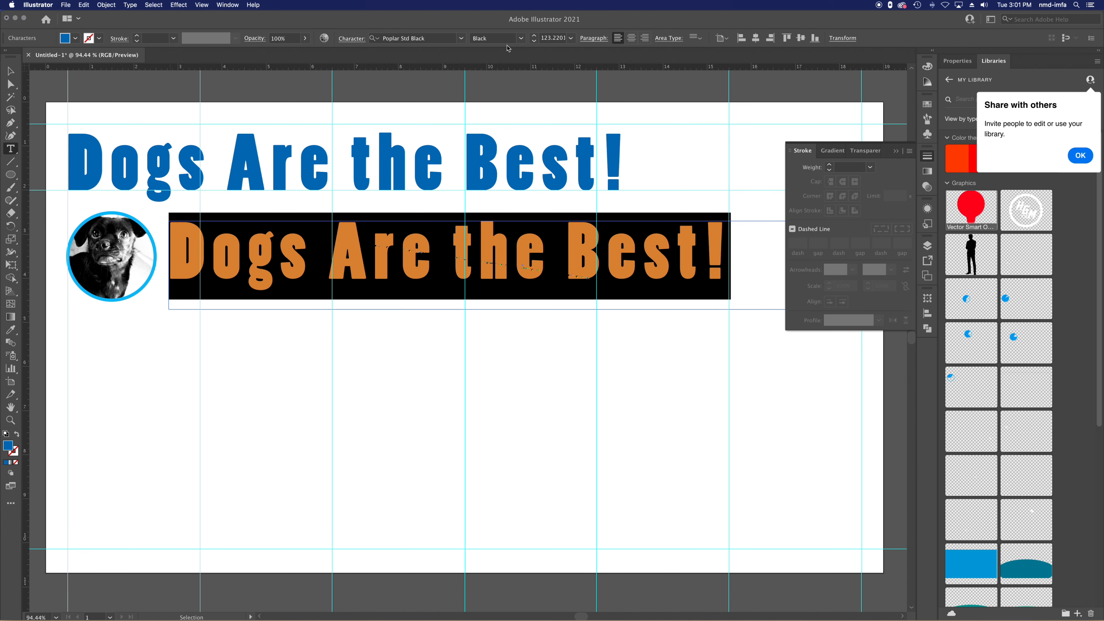
{"action": "left_click", "coordinate": [559, 40]}
{"action": "key", "text": "super+a"}
{"action": "type", "text": "7"}
{"action": "key", "text": "Return"}
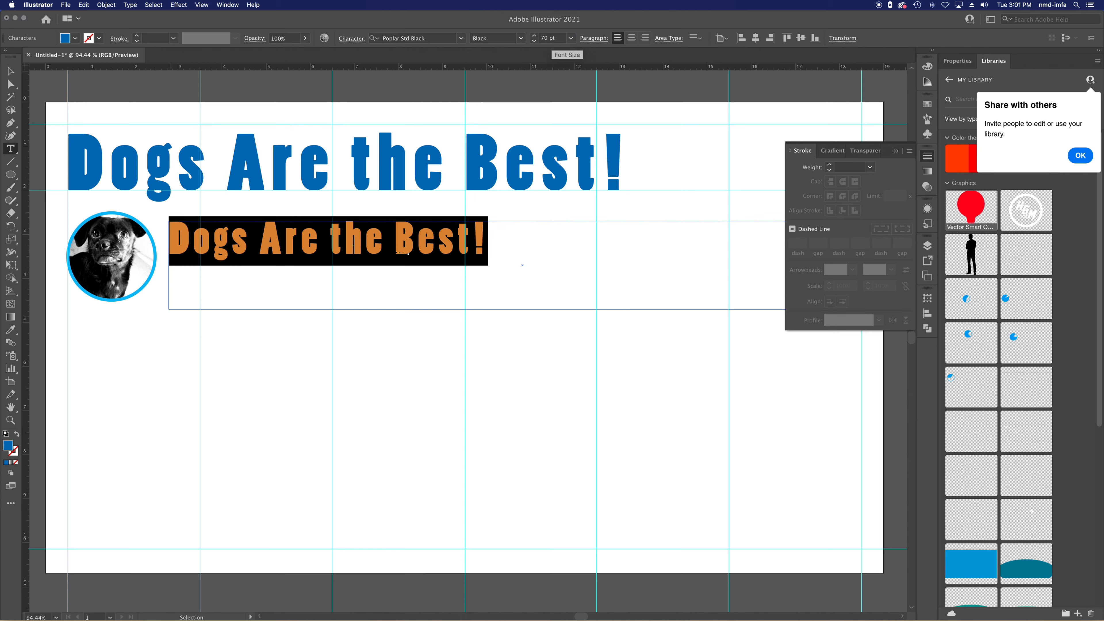
{"action": "key", "text": "super+a"}
{"action": "type", "text": "50"}
{"action": "key", "text": "Return"}
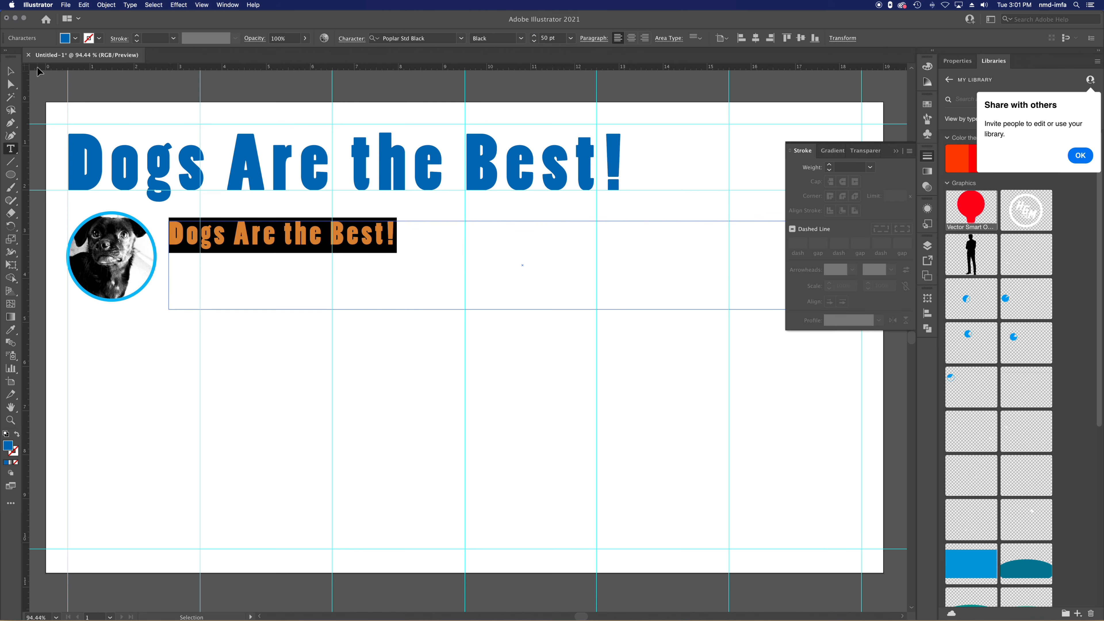
{"action": "type", "text": "DOG"}
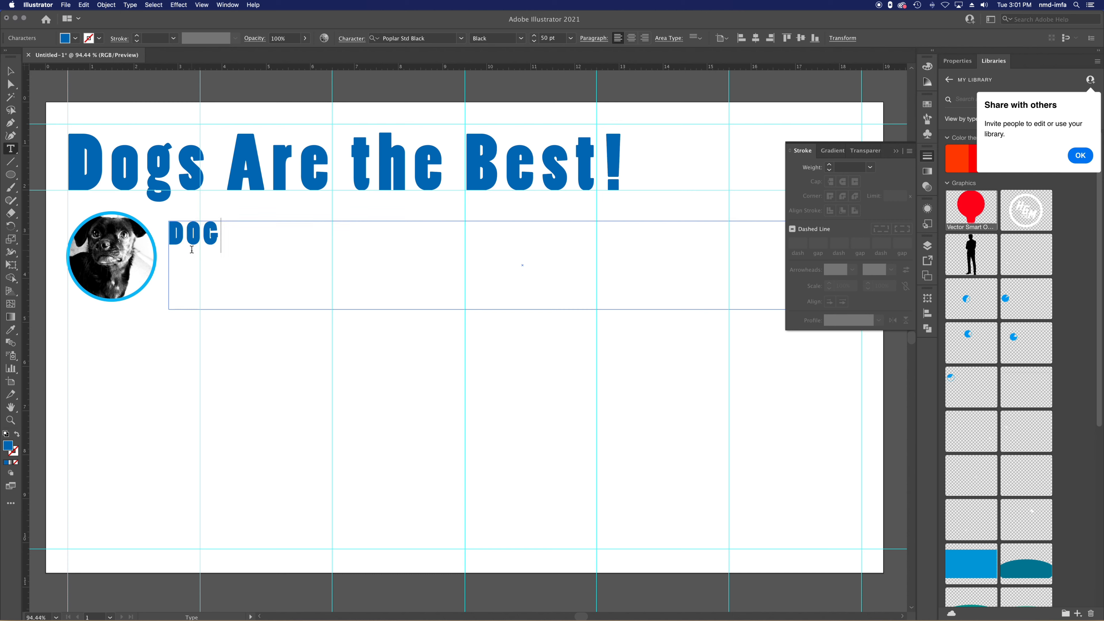
{"action": "type", "text": "S BARK"}
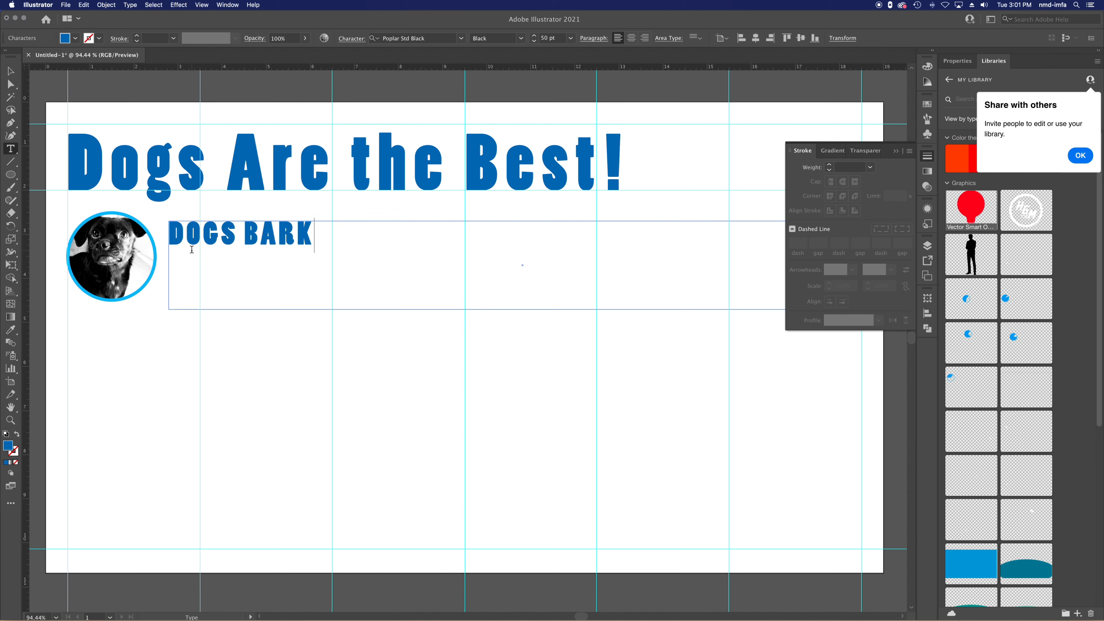
{"action": "key", "text": "super+a"}
{"action": "type", "text": "DOGS "}
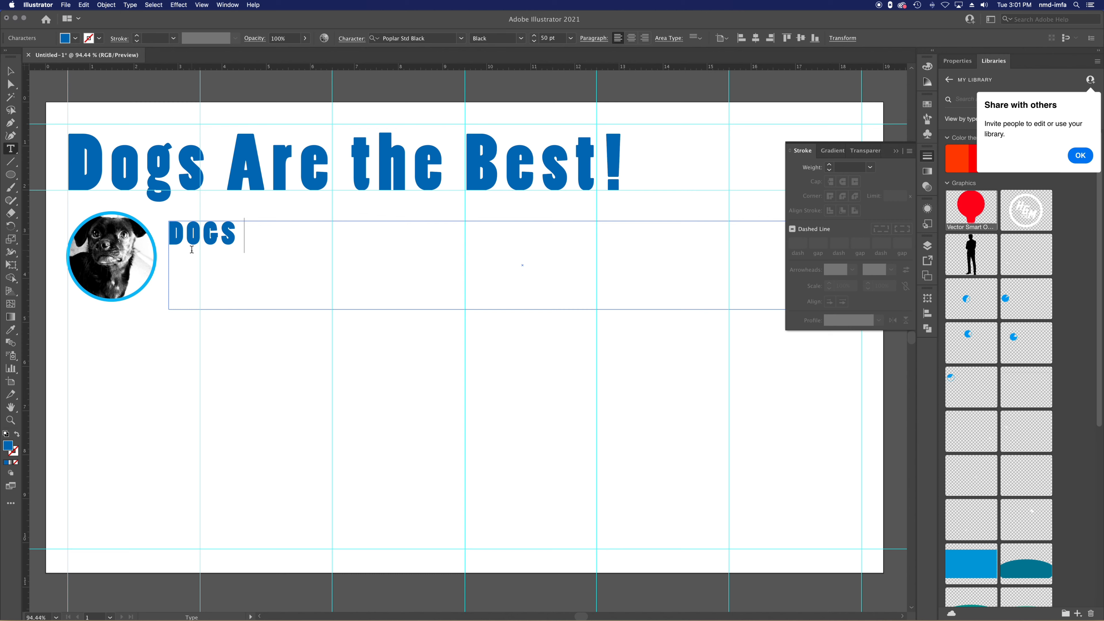
{"action": "type", "text": "SNI"}
Step: Replace the text beside the dog photo with "Dogs Sniff Stuff!"
{"action": "key", "text": "super+a"}
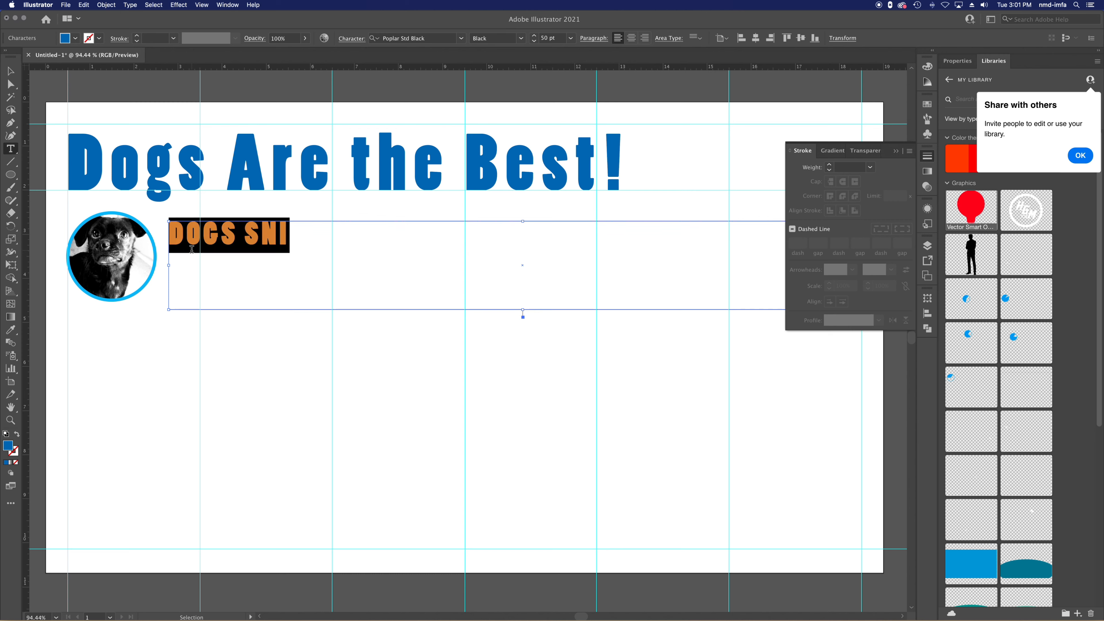
{"action": "type", "text": "Dogs"}
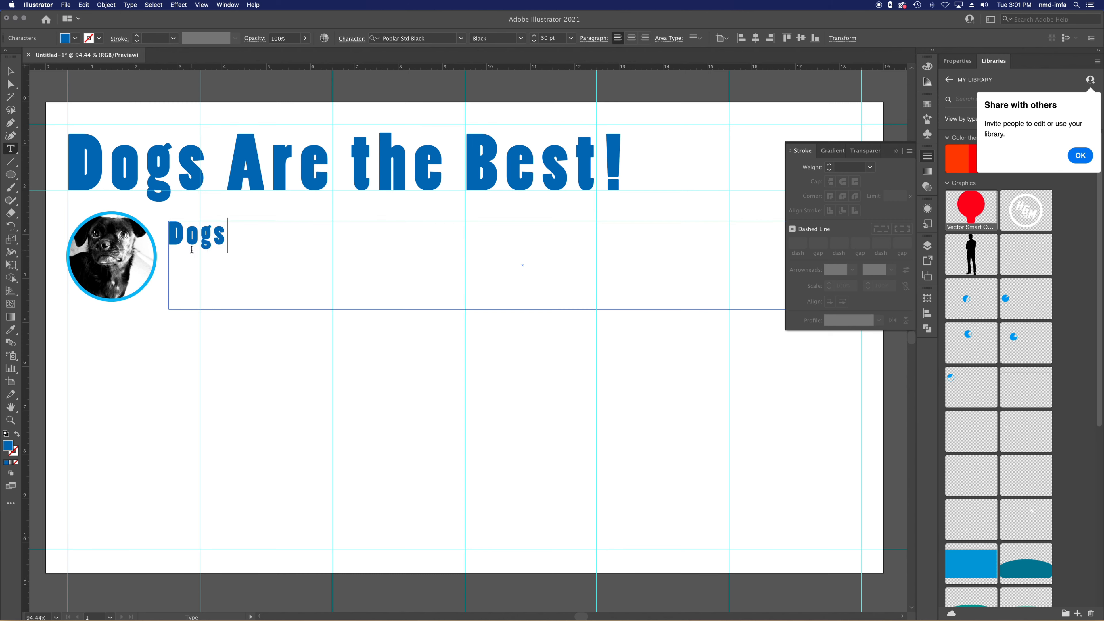
{"action": "type", "text": " Sniff Stuff!"}
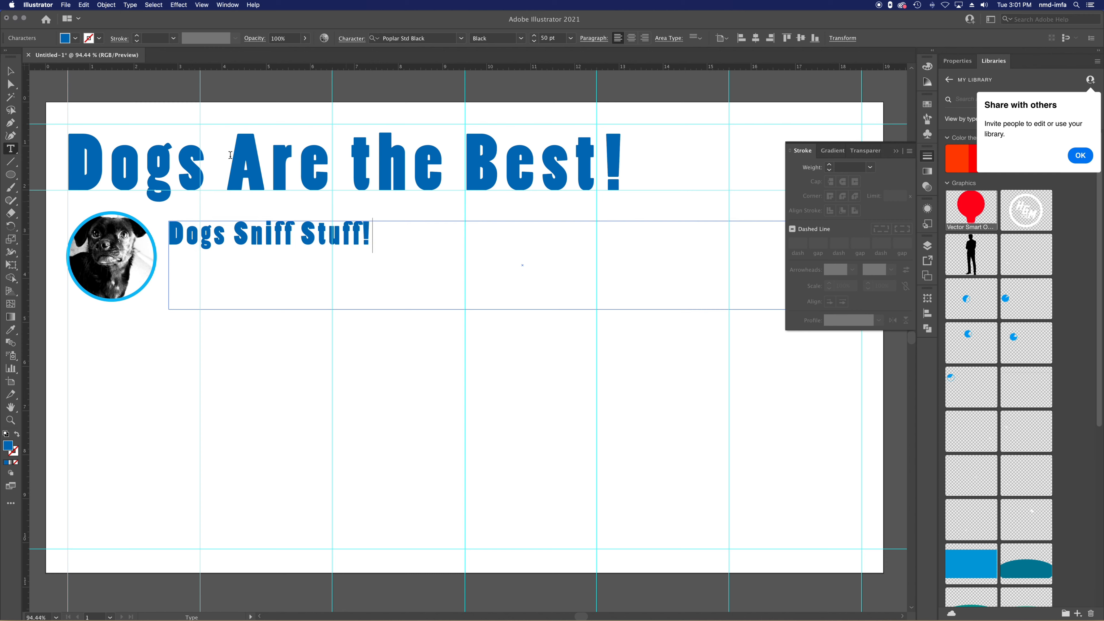
{"action": "left_click", "coordinate": [11, 72]}
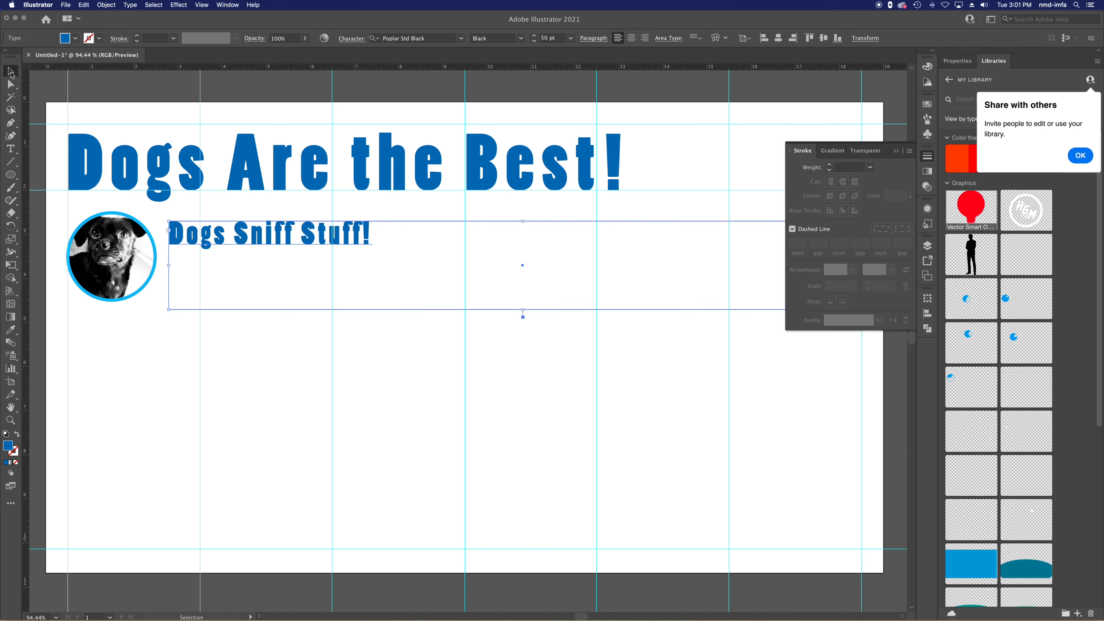
Step: Shrink the "Dogs Sniff Stuff!" frame around its text, align it beside the photo's middle, and scale it to about 46 pt
{"action": "left_click", "coordinate": [927, 158]}
{"action": "mouse_move", "coordinate": [876, 309]}
{"action": "left_mouse_down"}
{"action": "mouse_move", "coordinate": [405, 249]}
{"action": "mouse_move", "coordinate": [344, 243]}
{"action": "mouse_move", "coordinate": [344, 256]}
{"action": "left_mouse_up"}
{"action": "key", "text": "r"}
{"action": "key", "text": "e"}
{"action": "mouse_move", "coordinate": [371, 271]}
{"action": "left_mouse_down"}
{"action": "mouse_move", "coordinate": [394, 267]}
{"action": "mouse_move", "coordinate": [375, 271]}
{"action": "mouse_move", "coordinate": [401, 291]}
{"action": "mouse_move", "coordinate": [372, 273]}
{"action": "left_mouse_up"}
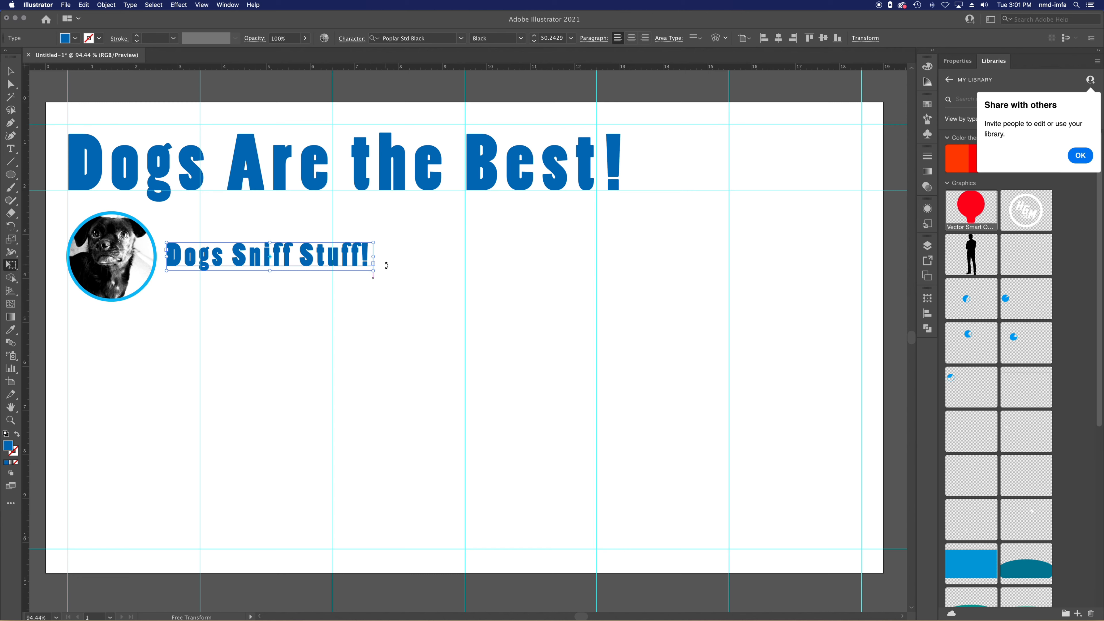
{"action": "mouse_move", "coordinate": [373, 272]}
{"action": "left_mouse_down"}
{"action": "mouse_move", "coordinate": [394, 288]}
{"action": "mouse_move", "coordinate": [370, 280]}
{"action": "mouse_move", "coordinate": [399, 262]}
{"action": "mouse_move", "coordinate": [375, 283]}
{"action": "mouse_move", "coordinate": [386, 296]}
{"action": "mouse_move", "coordinate": [378, 274]}
{"action": "mouse_move", "coordinate": [404, 274]}
{"action": "mouse_move", "coordinate": [355, 274]}
{"action": "left_mouse_up"}
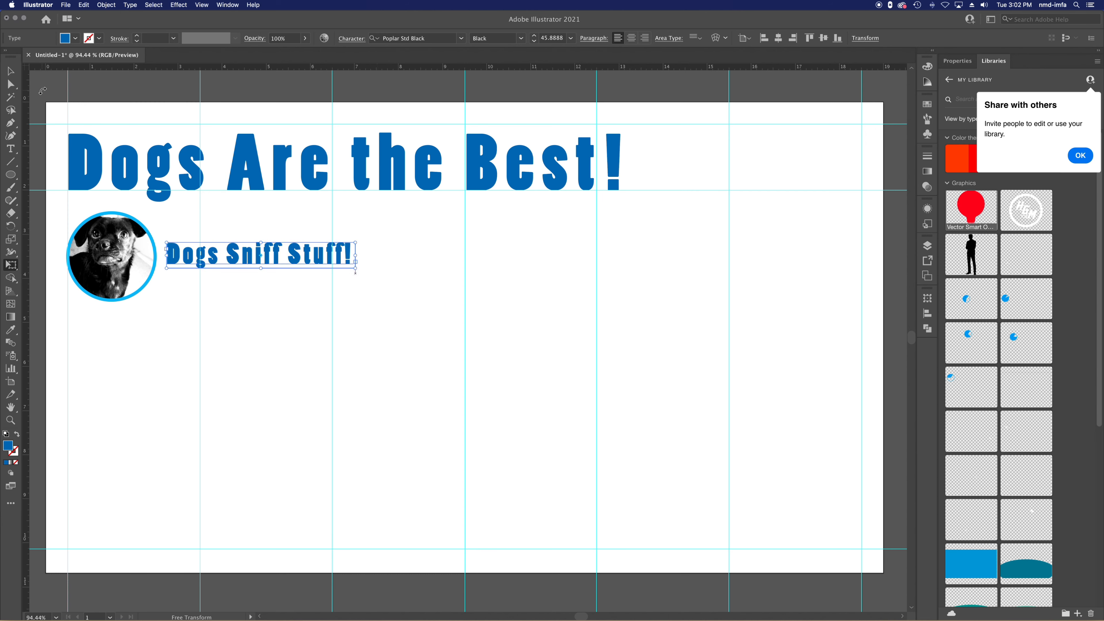
Step: Change the "Dogs Sniff Stuff!" font to Arial Bold and widen its frame so the text fits on one line
{"action": "left_click", "coordinate": [10, 71]}
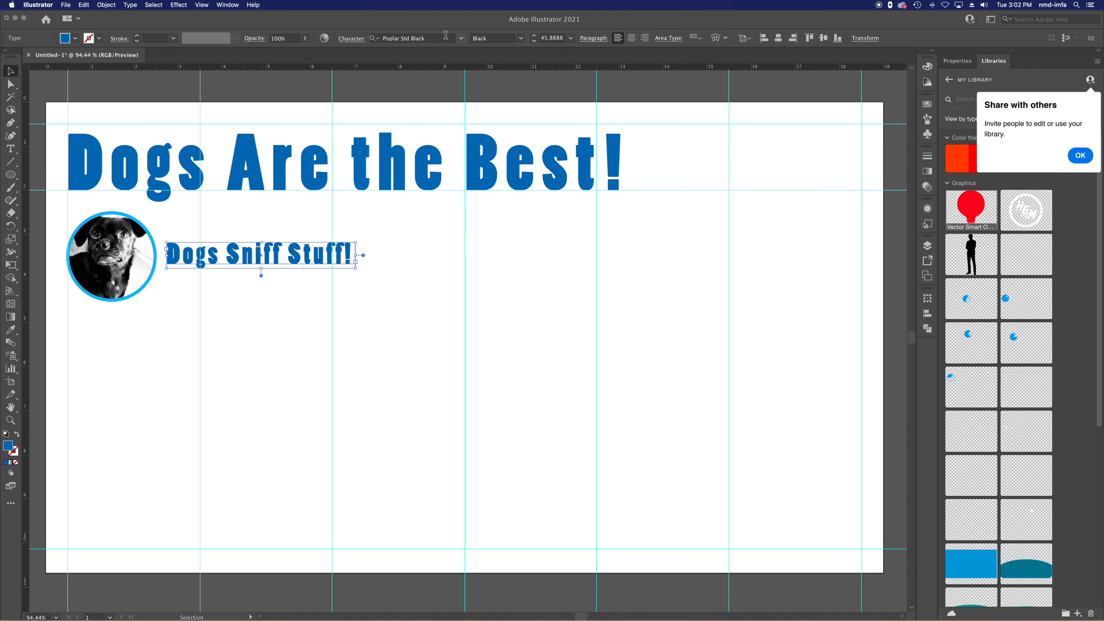
{"action": "left_click", "coordinate": [461, 39]}
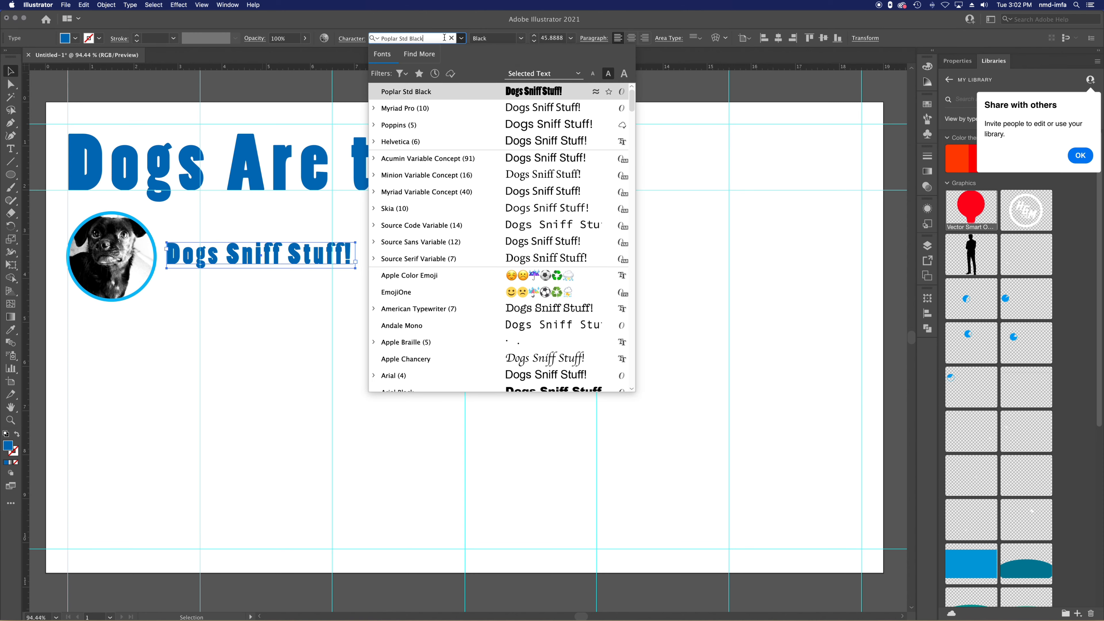
{"action": "left_click", "coordinate": [422, 377]}
{"action": "left_click_drag", "start_coordinate": [353, 267], "coordinate": [442, 277]}
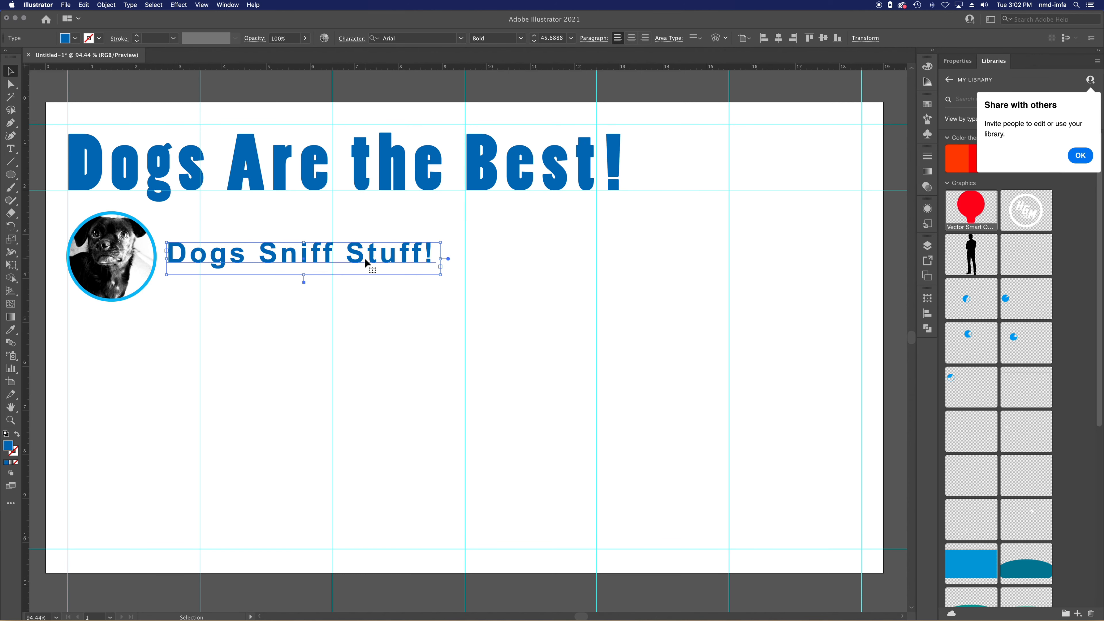
Step: Tighten the letter spacing of "Dogs Sniff Stuff!" and narrow its text frame to match
{"action": "double_click", "coordinate": [364, 257]}
{"action": "key", "text": "super+a"}
{"action": "key", "text": "alt+Left"}
{"action": "key", "text": "alt+Left"}
{"action": "key", "text": "alt+Left"}
{"action": "key", "text": "alt+Left"}
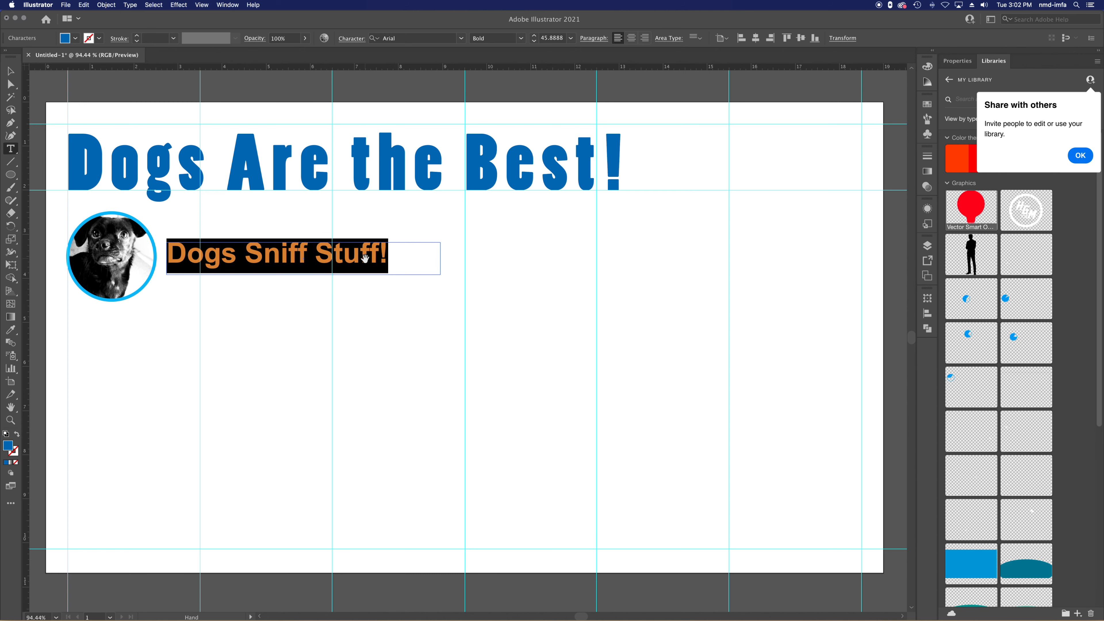
{"action": "left_click", "coordinate": [10, 70]}
{"action": "left_click_drag", "start_coordinate": [440, 274], "coordinate": [404, 268]}
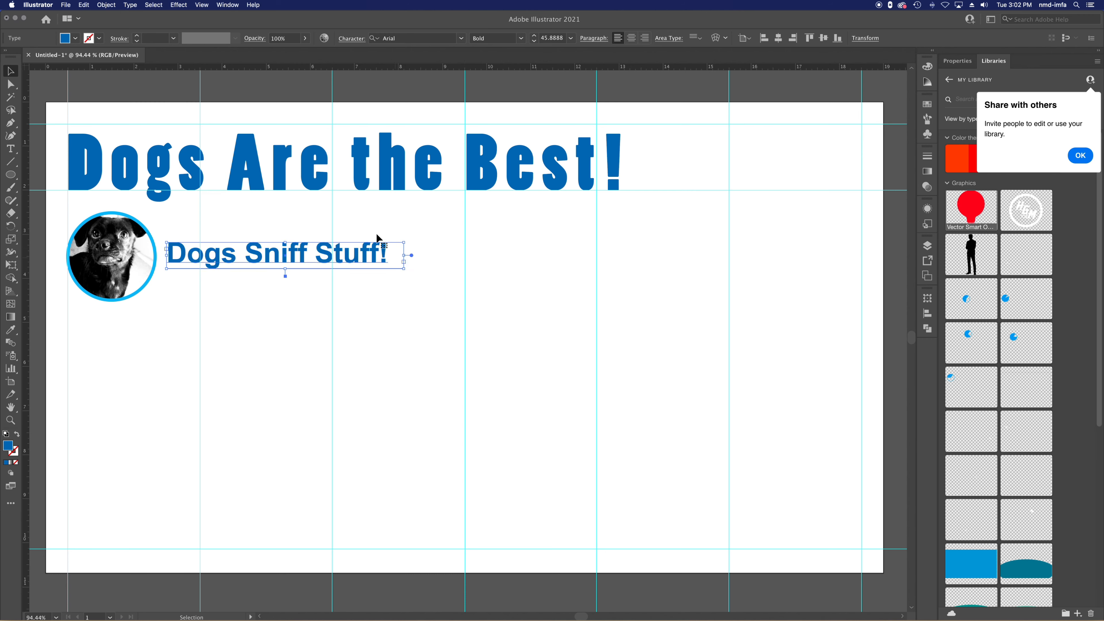
Step: Change the fill of the "Dogs Sniff Stuff!" text to a dark blue swatch
{"action": "left_click", "coordinate": [65, 39]}
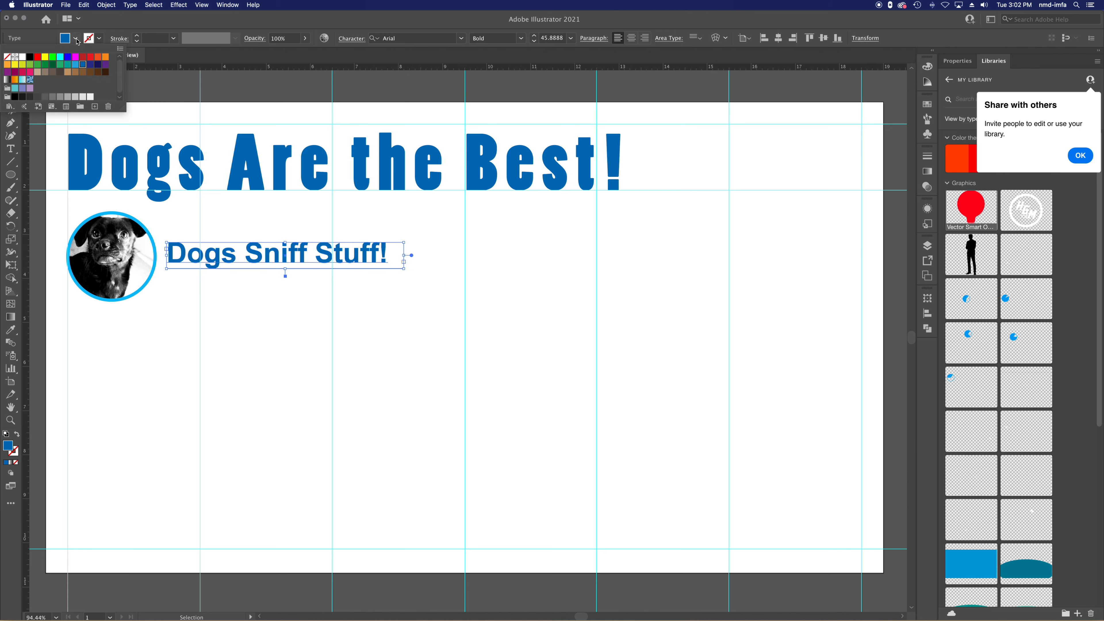
{"action": "left_click", "coordinate": [90, 64]}
{"action": "left_click", "coordinate": [222, 350]}
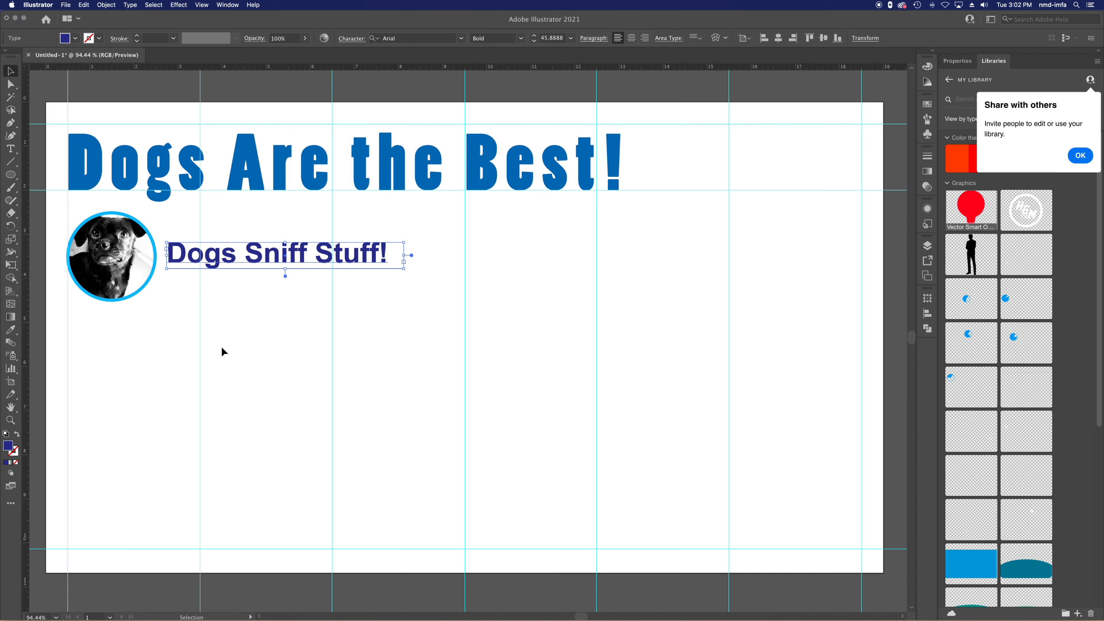
Step: Group the circular dog photo with its caption and place a copy of the group lower down, starting at the third vertical guide
{"action": "left_click", "coordinate": [155, 268]}
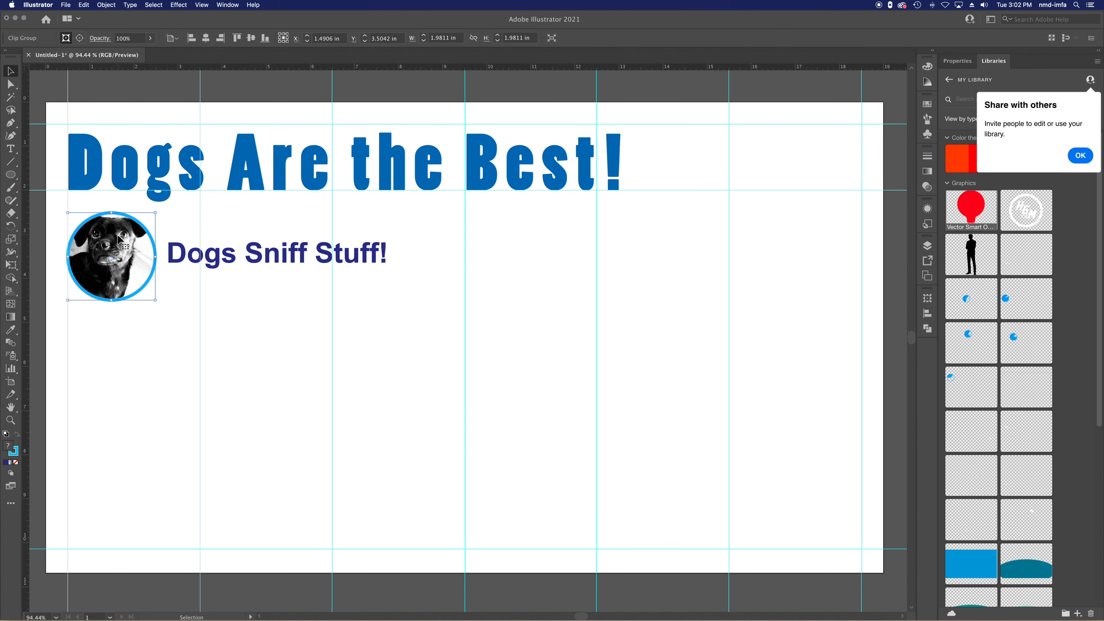
{"action": "left_click", "coordinate": [217, 257], "text": "shift"}
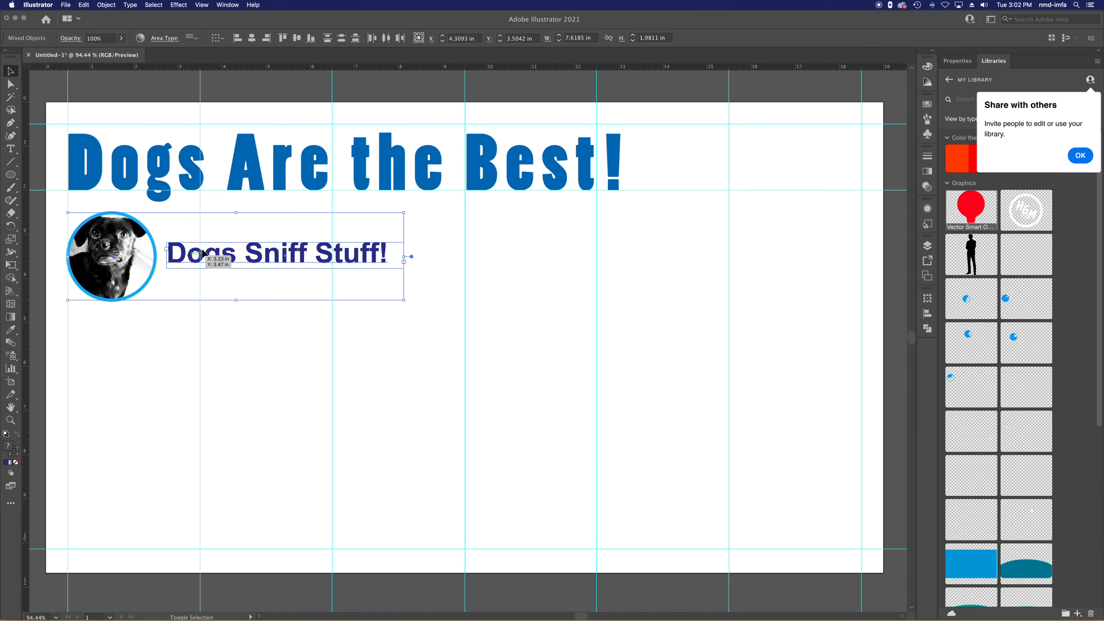
{"action": "left_click", "coordinate": [56, 299]}
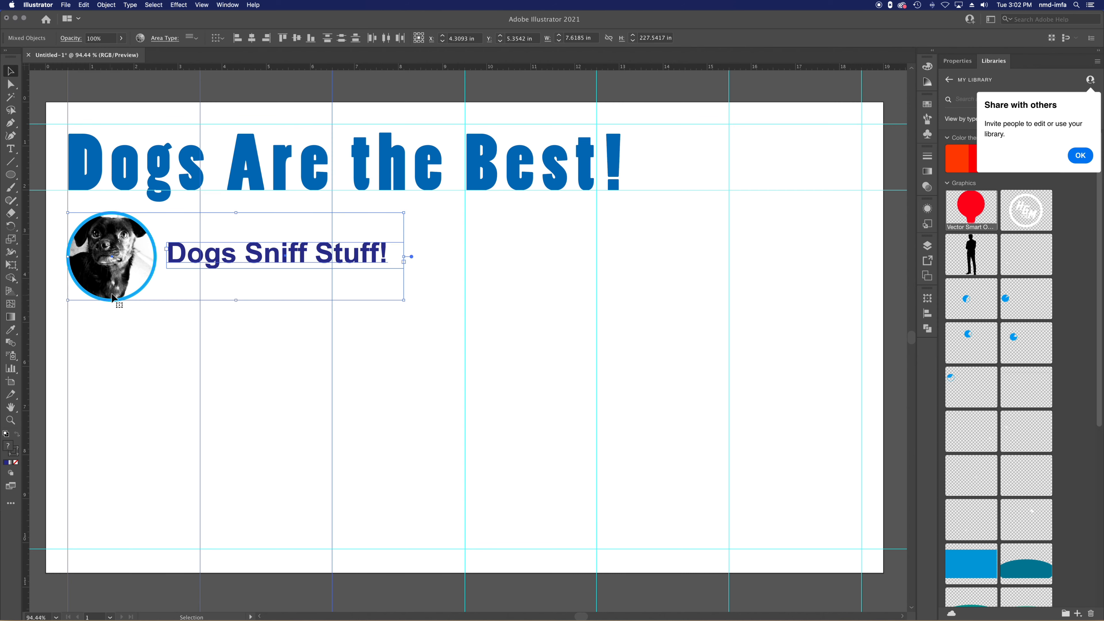
{"action": "left_click", "coordinate": [235, 256]}
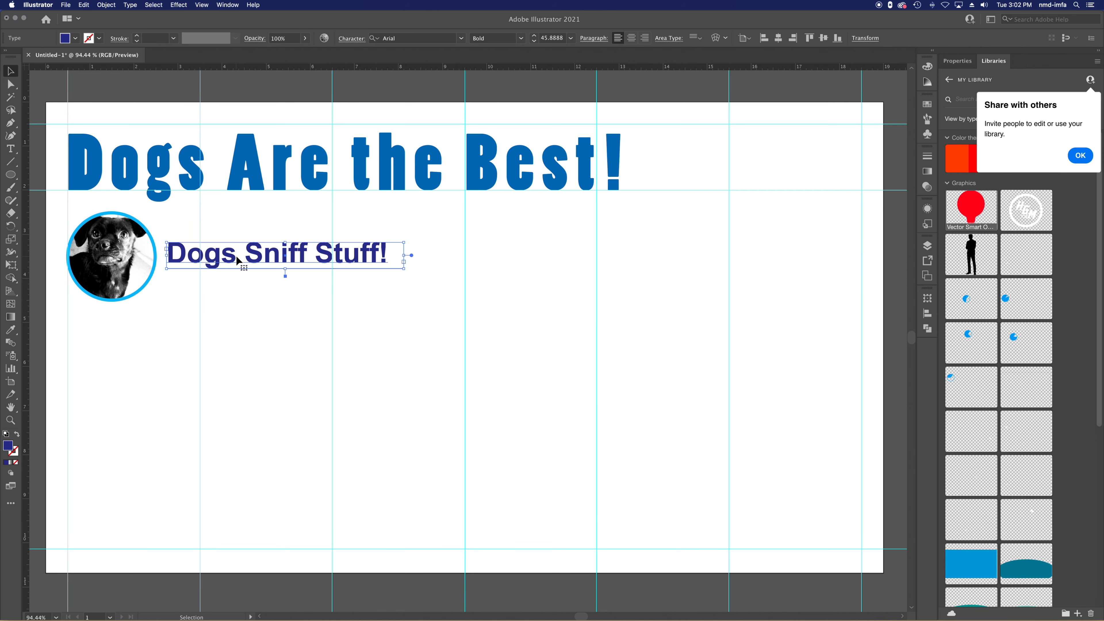
{"action": "left_click", "coordinate": [145, 257], "text": "shift"}
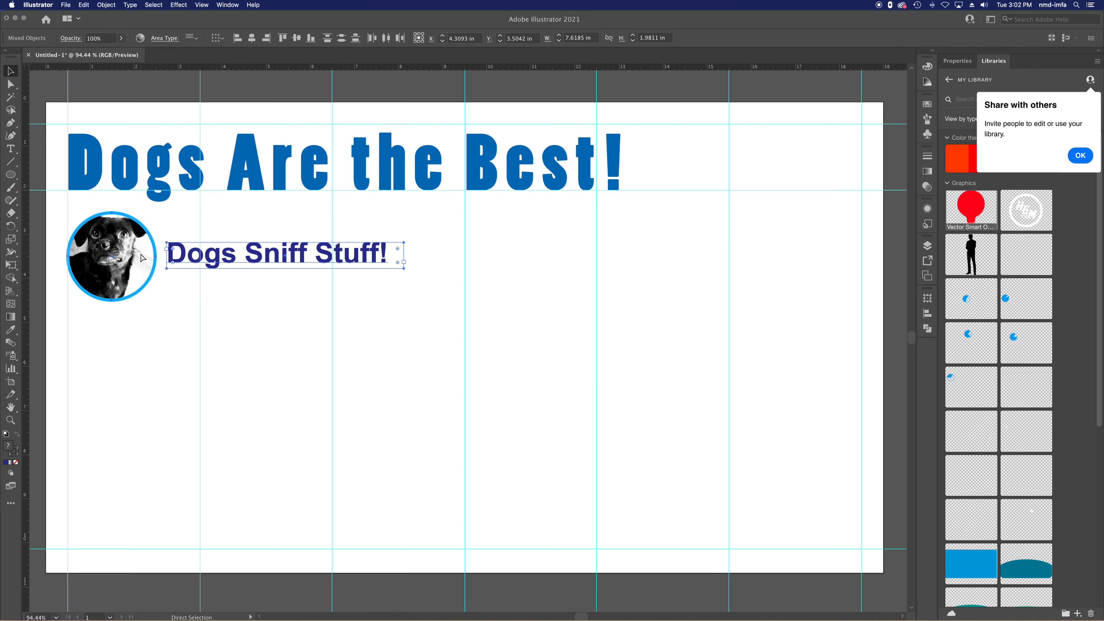
{"action": "key", "text": "super+g"}
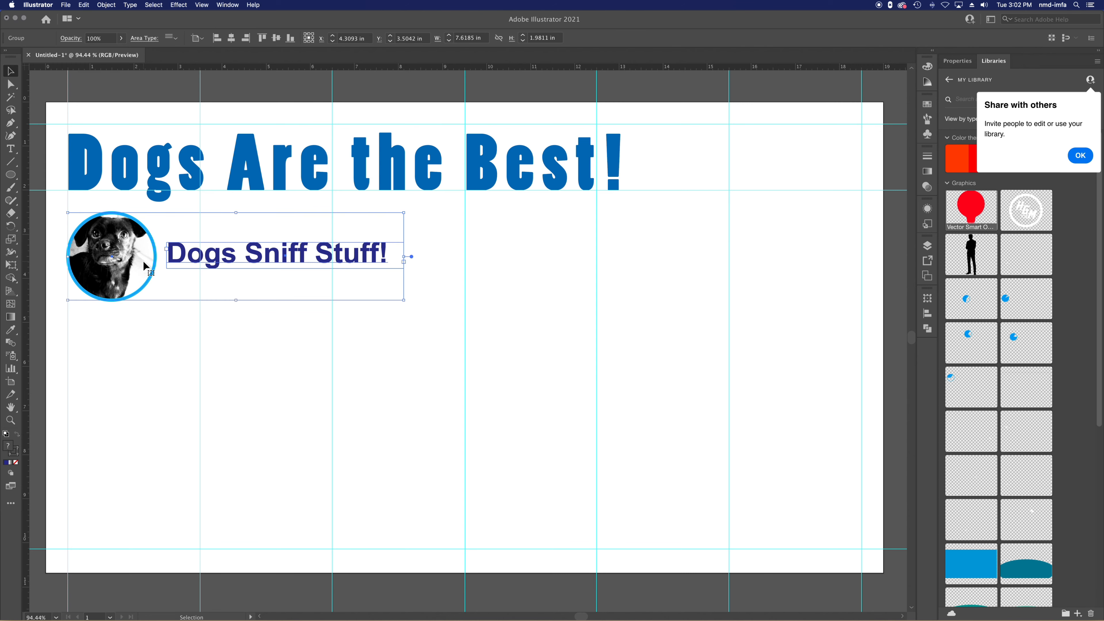
{"action": "left_click_drag", "start_coordinate": [144, 267], "coordinate": [410, 355]}
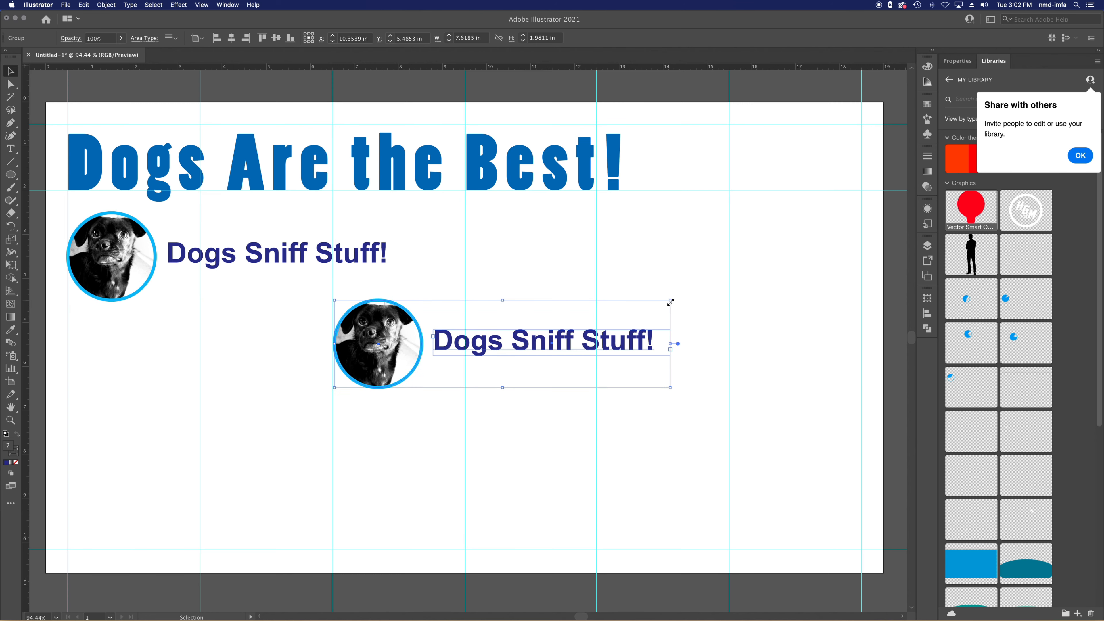
Step: Change the copied group's caption to "Dogs Play!"
{"action": "left_click", "coordinate": [11, 149]}
{"action": "left_click", "coordinate": [503, 344]}
{"action": "left_click_drag", "start_coordinate": [512, 342], "coordinate": [658, 337]}
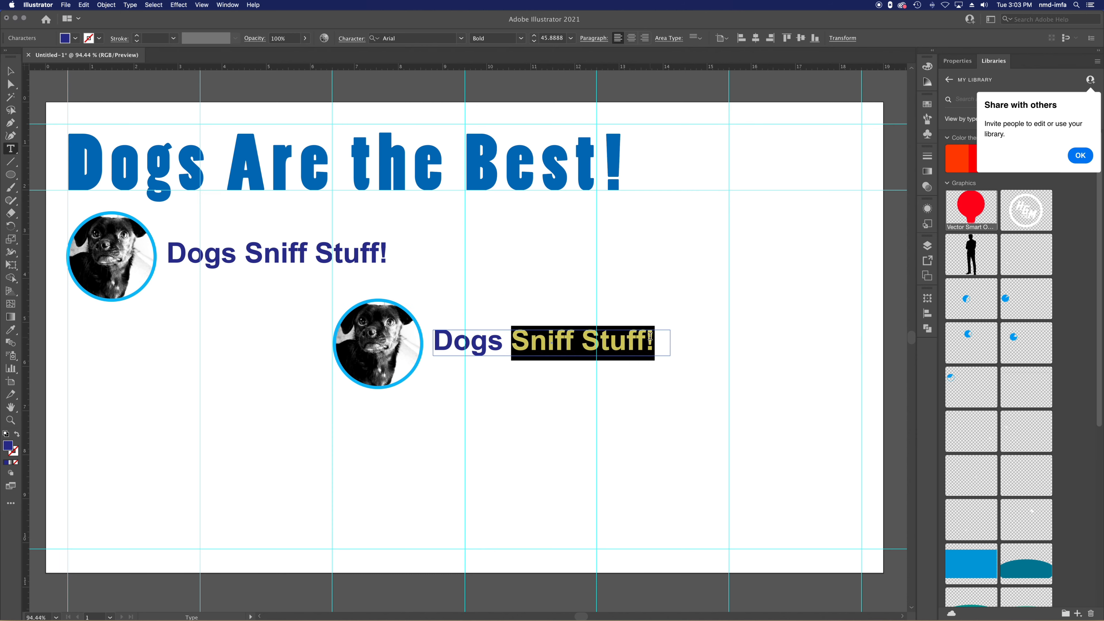
{"action": "type", "text": "play"}
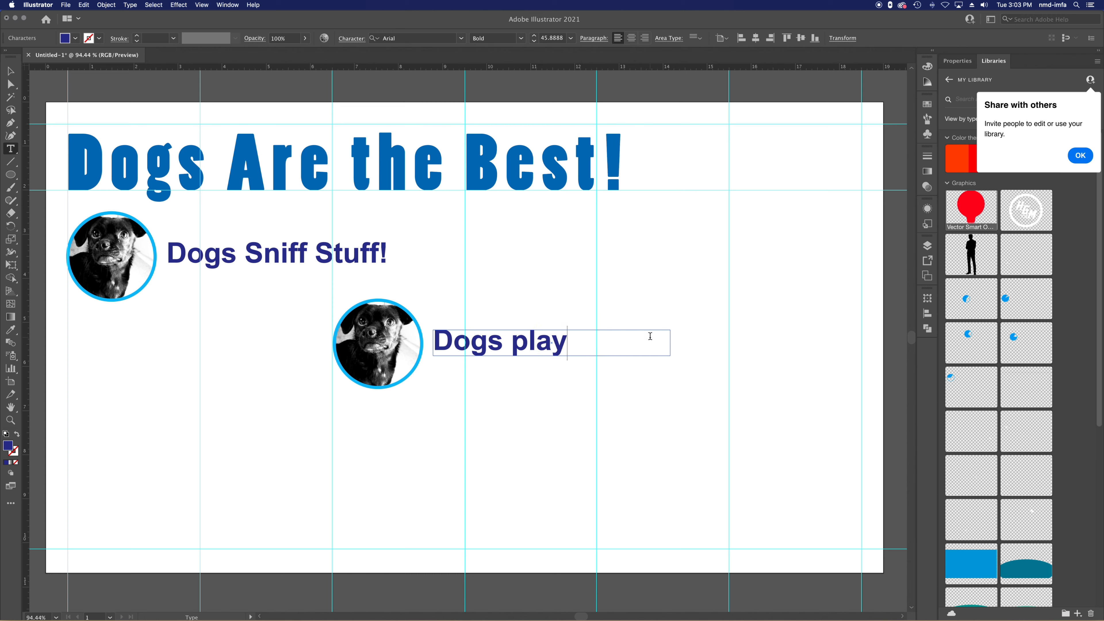
{"action": "type", "text": "!"}
{"action": "left_click_drag", "start_coordinate": [527, 343], "coordinate": [516, 343]}
{"action": "type", "text": "P"}
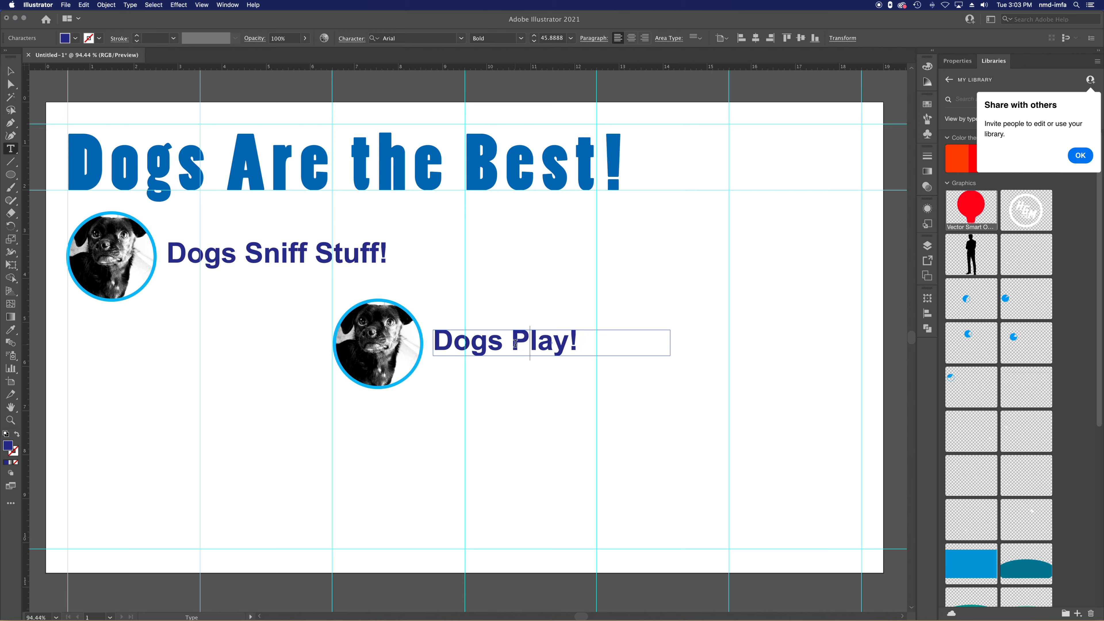
Step: Place a copy of the "Dogs Play!" photo and caption group near the artboard's lower-right corner, starting at the fifth vertical guide
{"action": "left_click", "coordinate": [12, 74]}
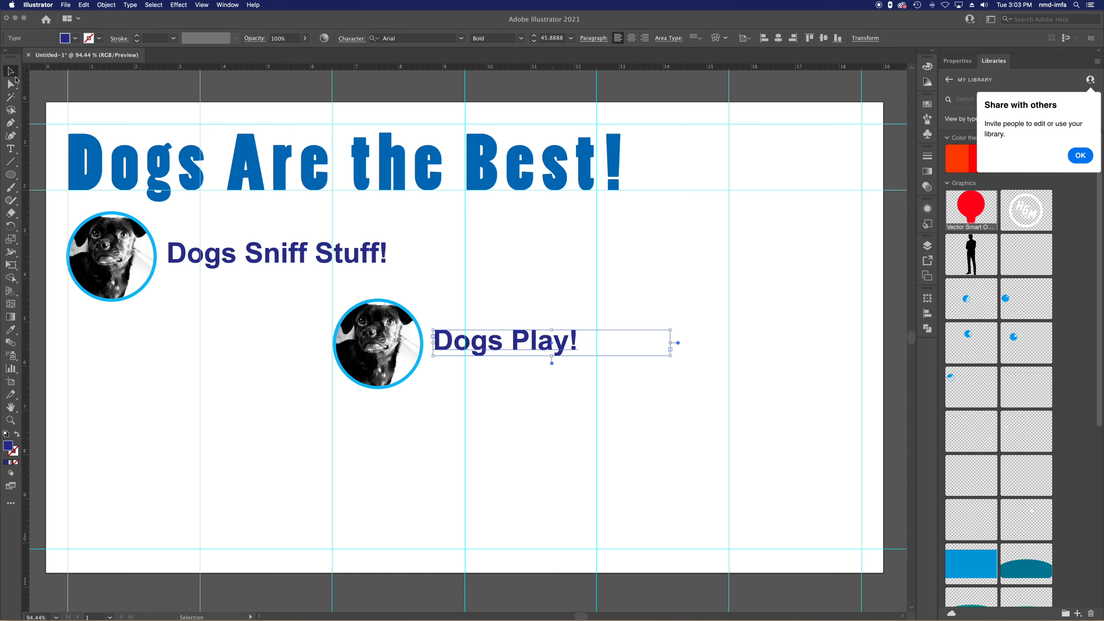
{"action": "left_click", "coordinate": [402, 346], "text": "shift"}
{"action": "key", "text": "super+g"}
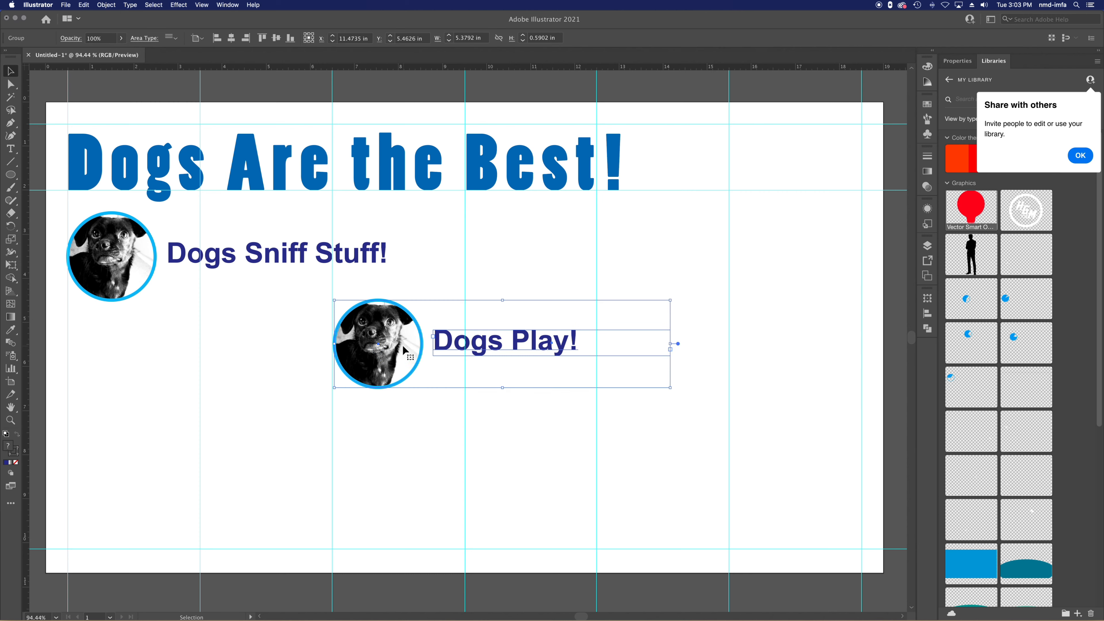
{"action": "left_click_drag", "start_coordinate": [401, 343], "coordinate": [671, 481]}
Step: Change the caption of the lowest photo group to "Dogs Wag!" and leave the group's isolation mode
{"action": "double_click", "coordinate": [781, 465]}
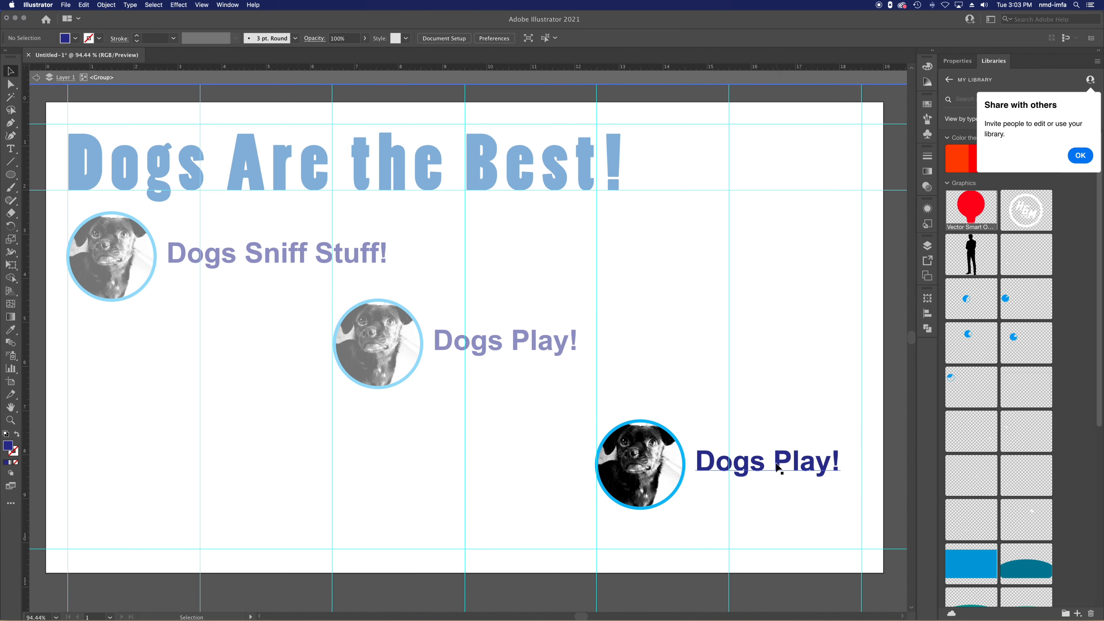
{"action": "double_click", "coordinate": [781, 463]}
{"action": "left_click_drag", "start_coordinate": [779, 460], "coordinate": [839, 464]}
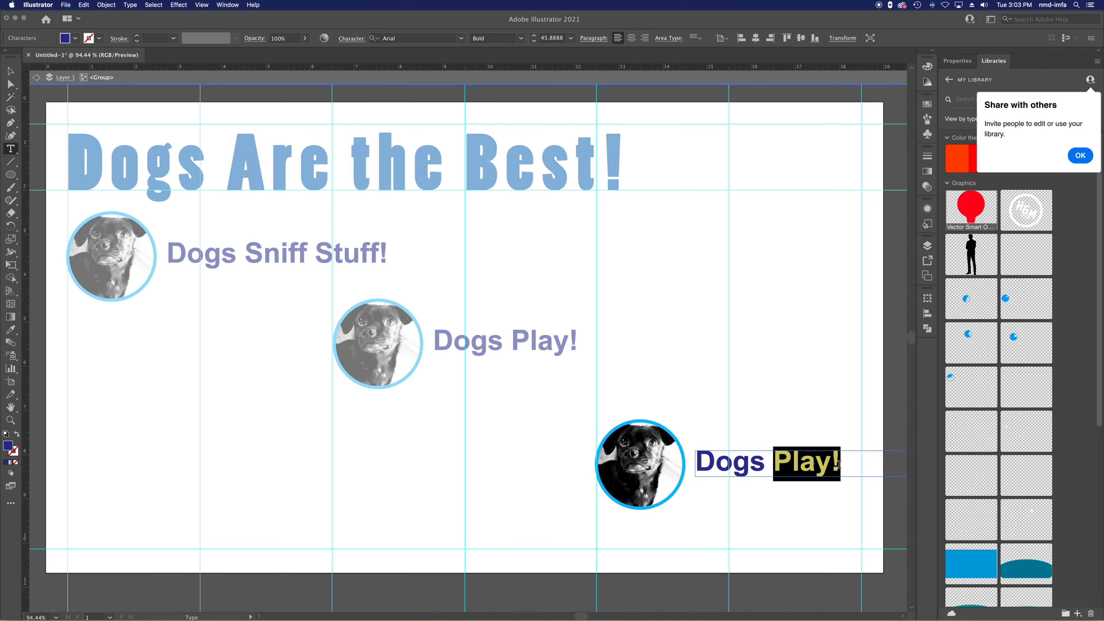
{"action": "type", "text": "Wag!"}
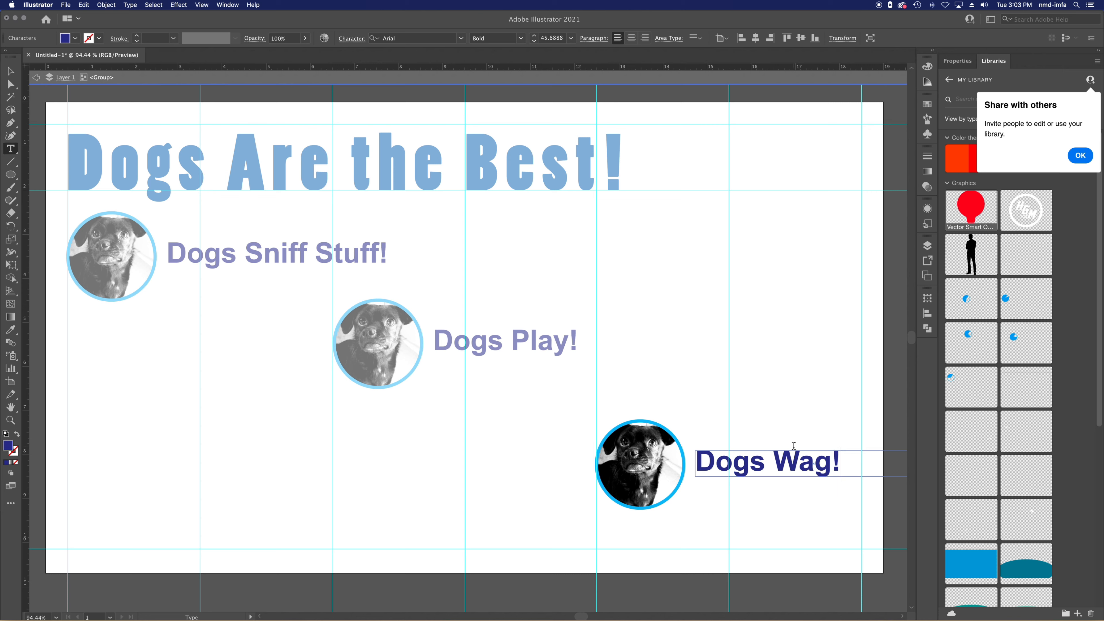
{"action": "left_click", "coordinate": [10, 71]}
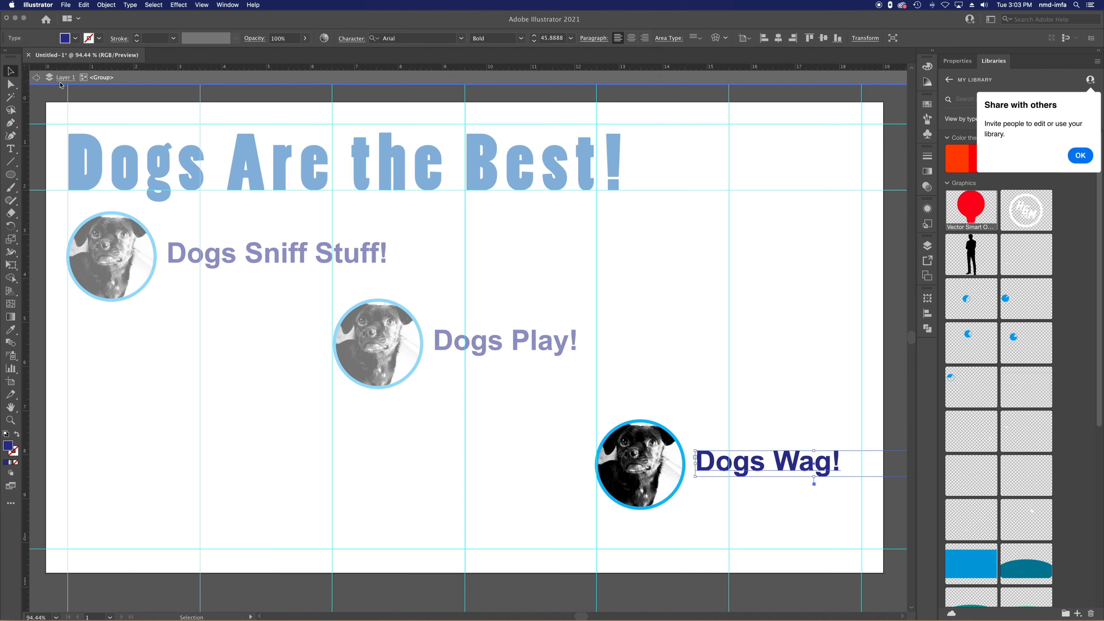
{"action": "left_click", "coordinate": [39, 78]}
{"action": "left_click", "coordinate": [38, 79]}
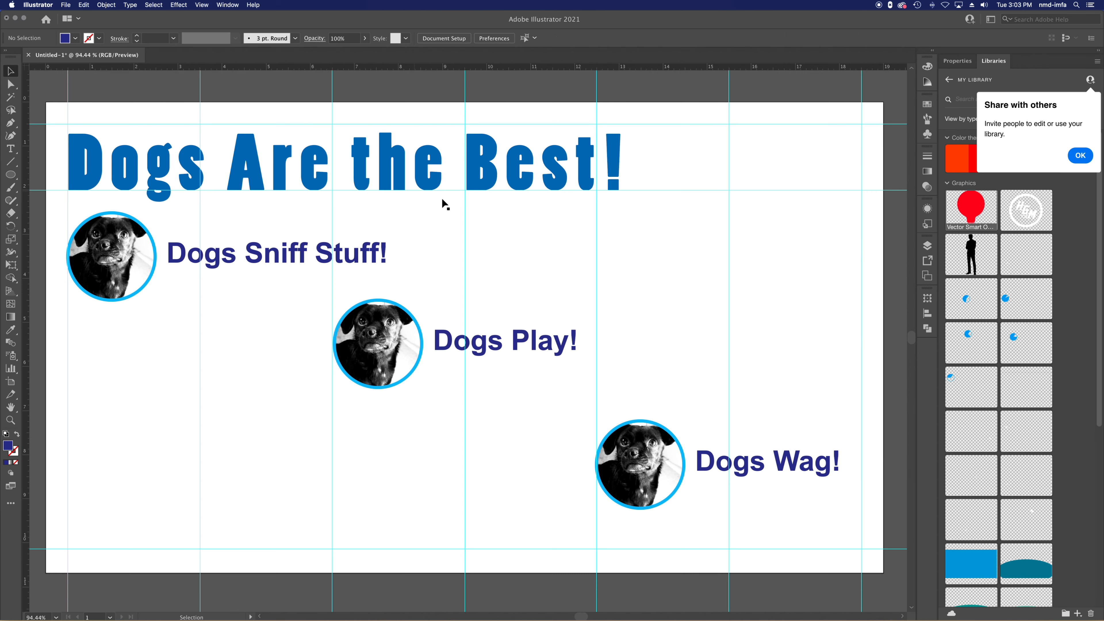
Step: Save the Illustrator layout as infographic-ai-template-16x9.ai with the default Illustrator options
{"action": "key", "text": "super+s"}
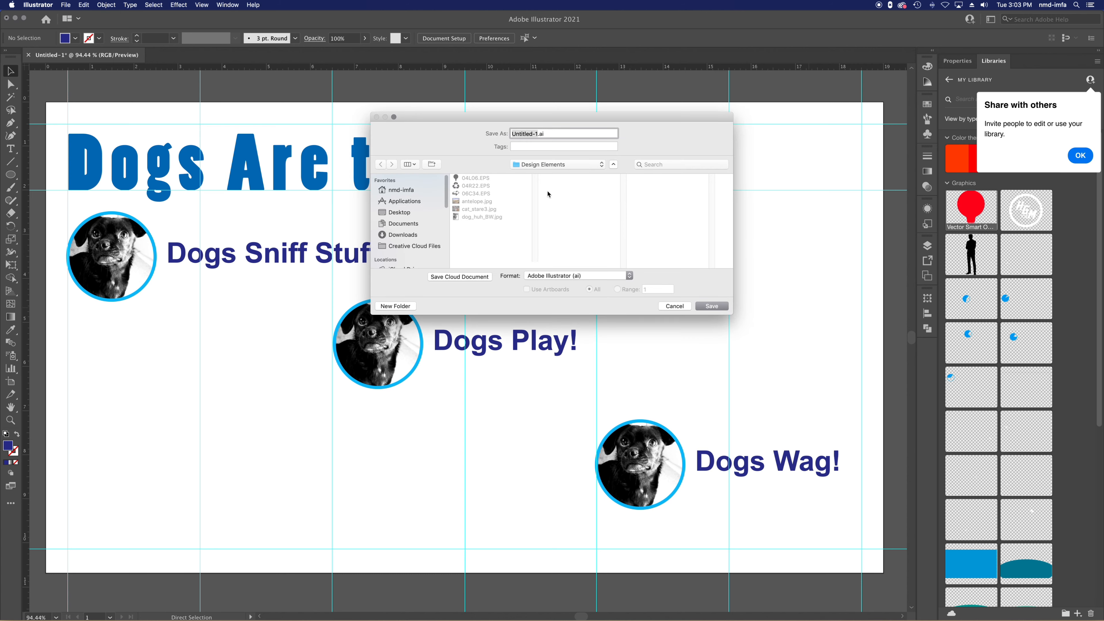
{"action": "type", "text": "i"}
{"action": "key", "text": "Return"}
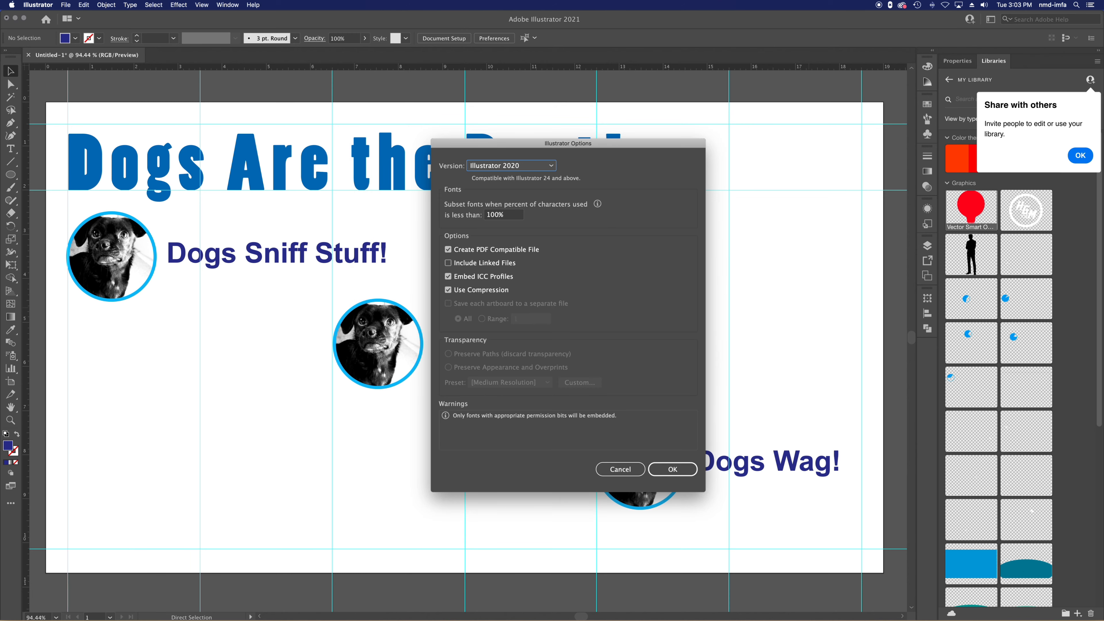
{"action": "key", "text": "Return"}
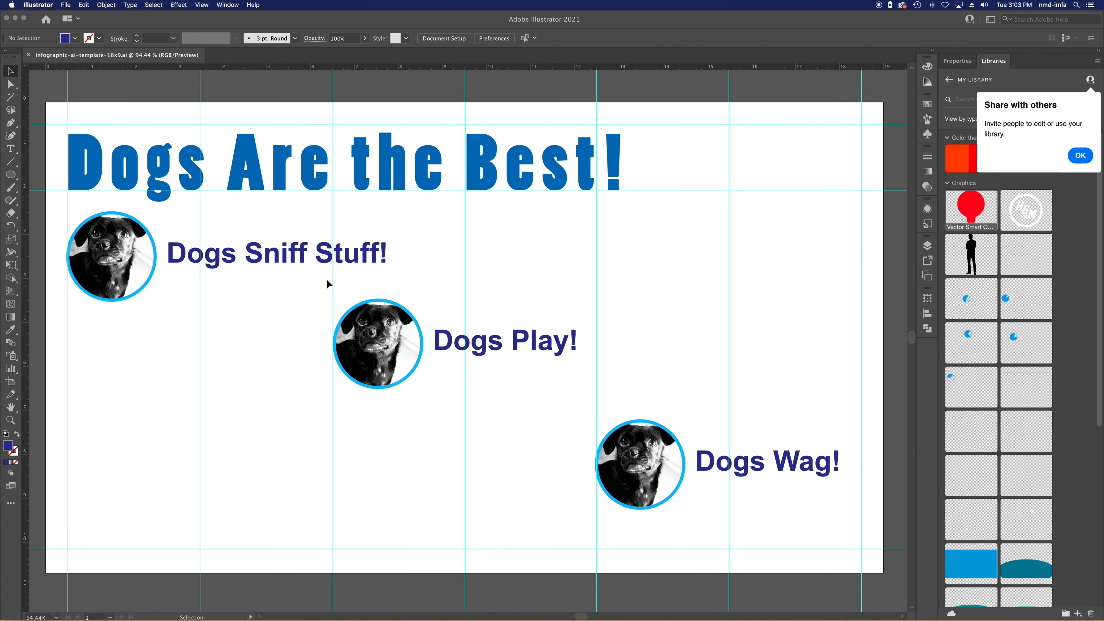
Step: Select the photo beside "Dogs Play!" and switch to the 16x9 template in Photoshop
{"action": "left_click", "coordinate": [381, 327]}
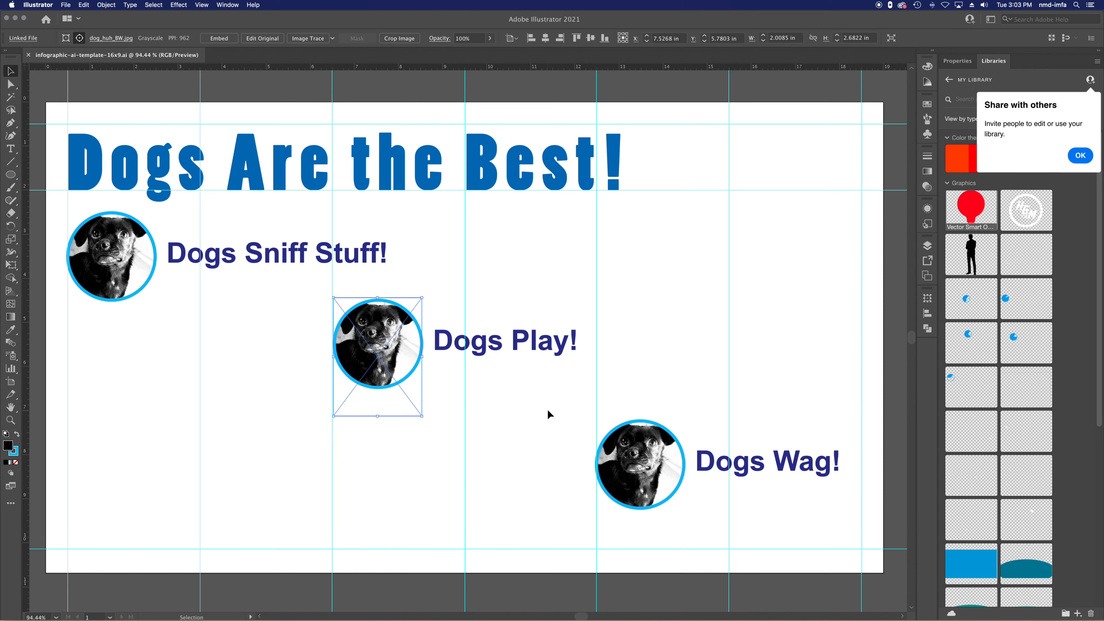
{"action": "mouse_move", "coordinate": [485, 27]}
{"action": "left_mouse_down"}
{"action": "mouse_move", "coordinate": [515, 27]}
{"action": "mouse_move", "coordinate": [441, 27]}
{"action": "mouse_move", "coordinate": [477, 27]}
{"action": "left_mouse_up"}
{"action": "mouse_move", "coordinate": [405, 616]}
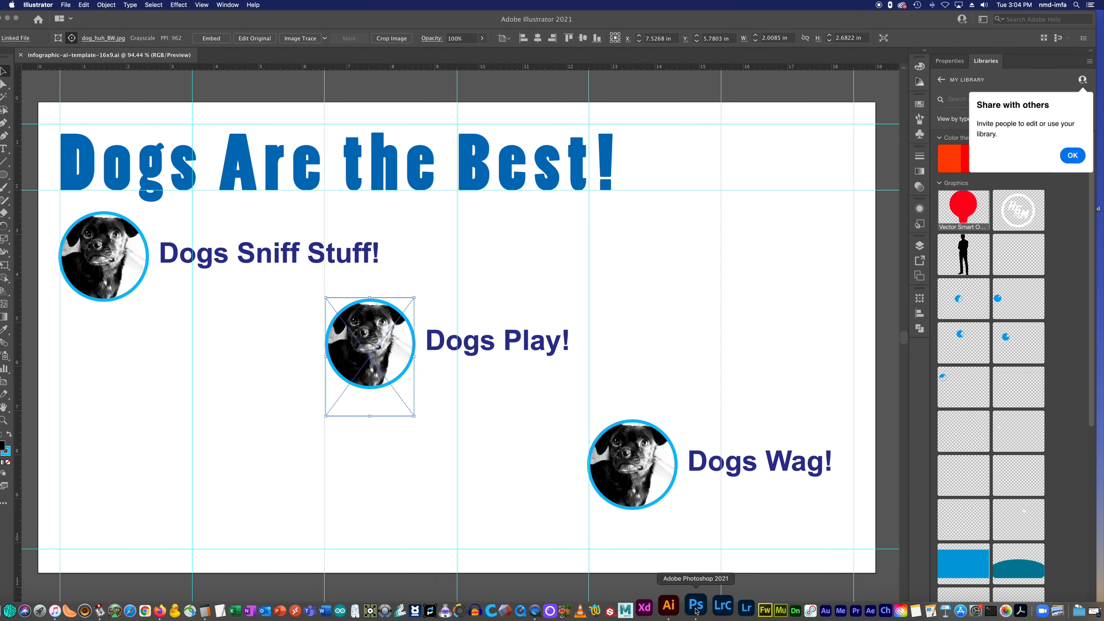
{"action": "left_click", "coordinate": [695, 613]}
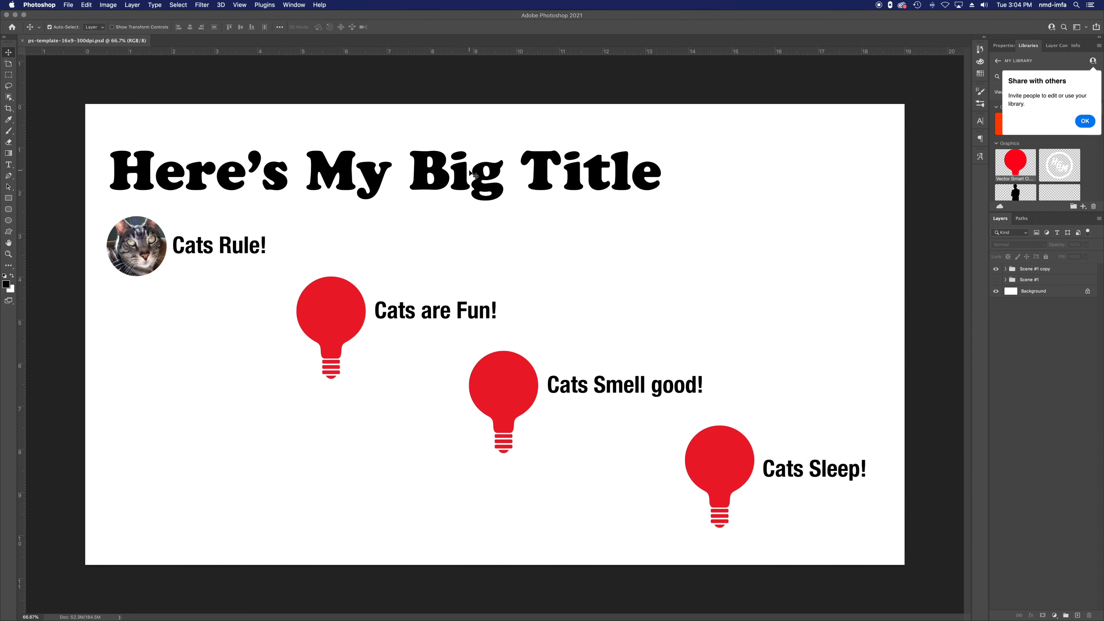
Step: Check the template's image size in pixels, enlarging the dialog's preview, and leave the size unaltered
{"action": "key", "text": "super+alt+i"}
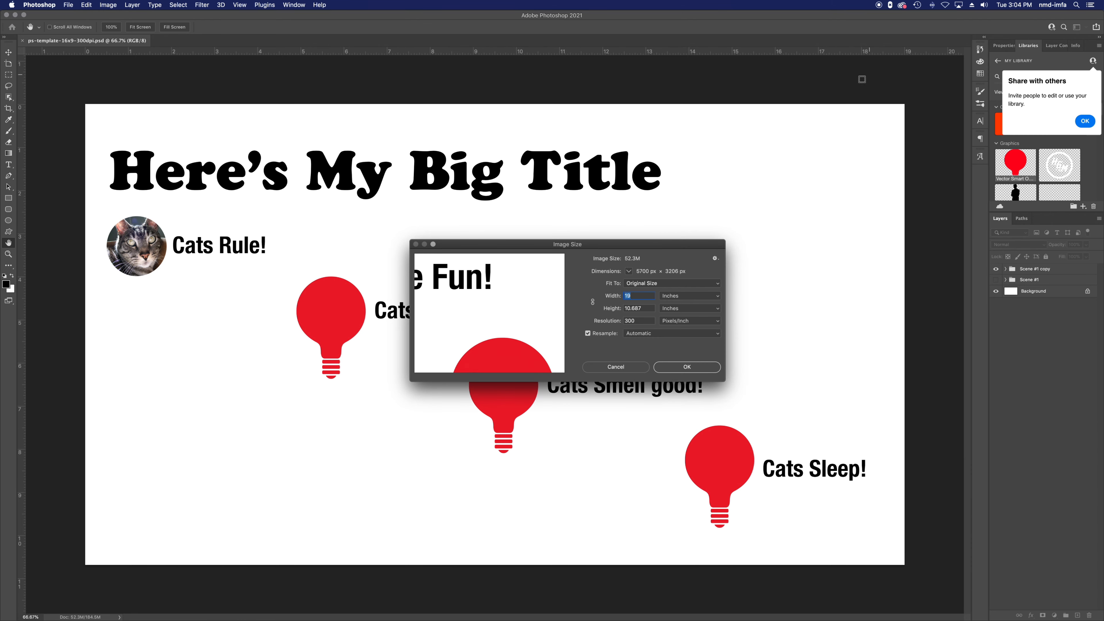
{"action": "left_click", "coordinate": [687, 296]}
{"action": "left_click", "coordinate": [689, 285]}
{"action": "left_click_drag", "start_coordinate": [723, 379], "coordinate": [834, 461]}
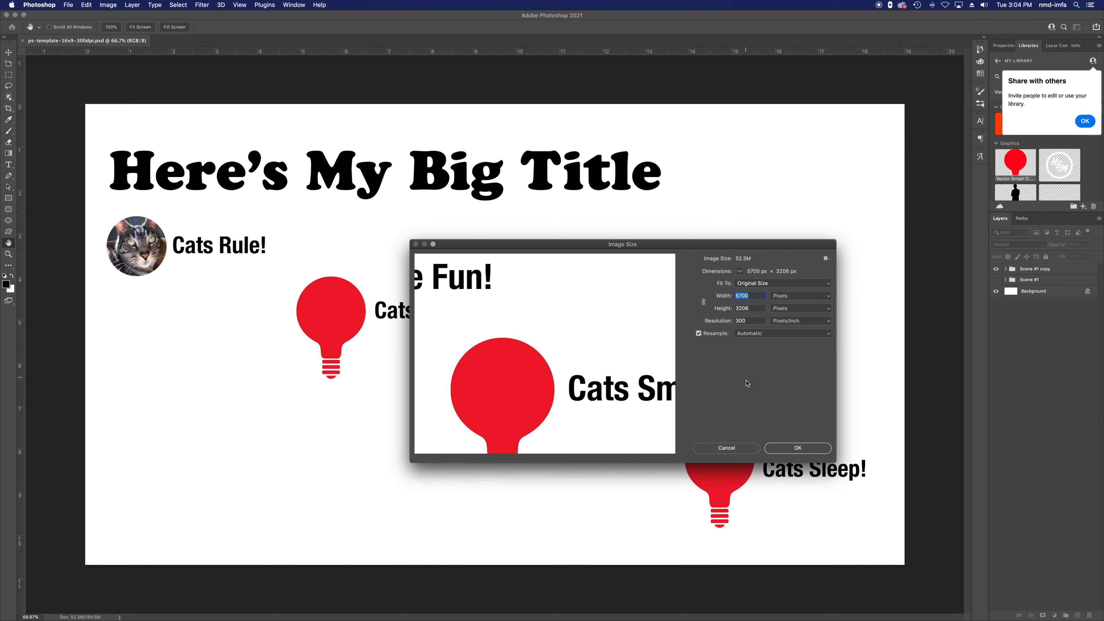
{"action": "left_click", "coordinate": [714, 449]}
Step: Start resizing the image in pixels, trying 72 pixels/inch and a width of 1920, and constrain its aspect ratio
{"action": "left_click", "coordinate": [108, 5]}
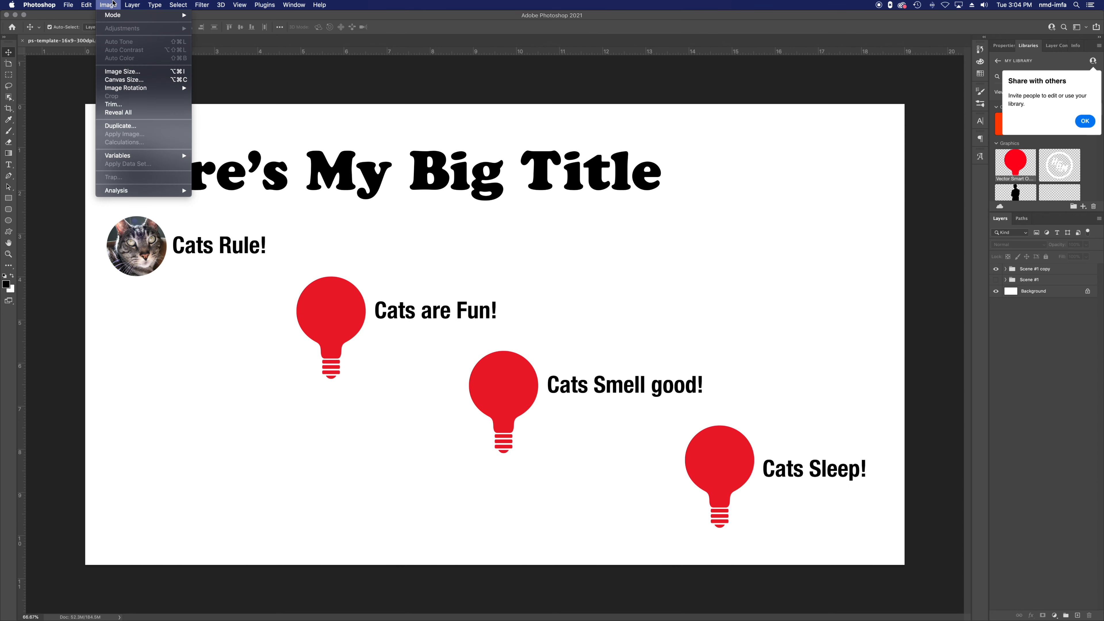
{"action": "left_click", "coordinate": [123, 71]}
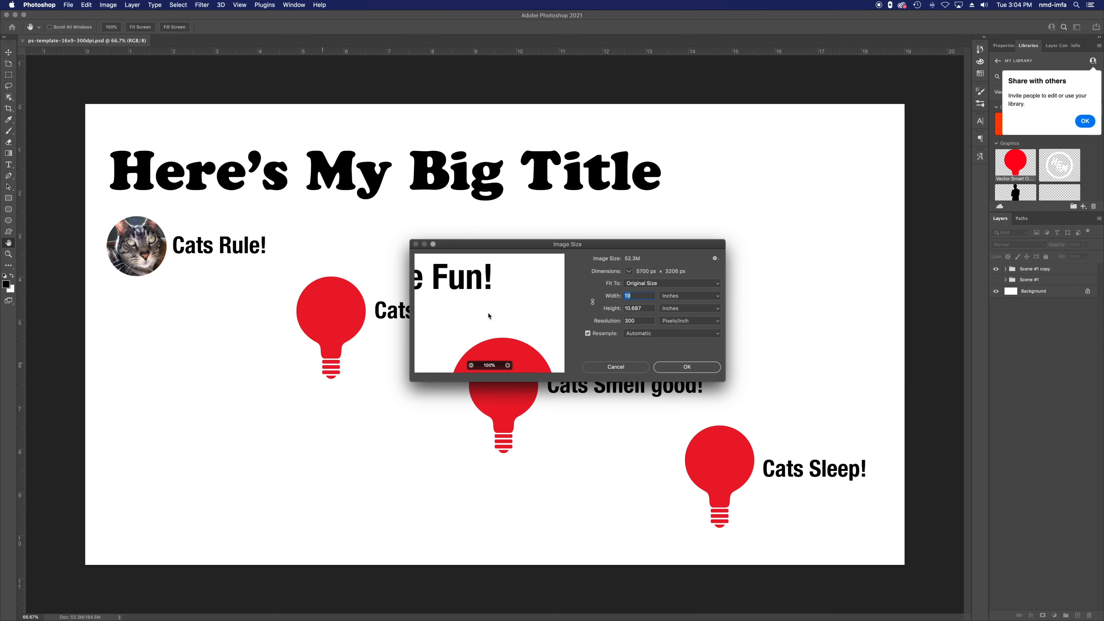
{"action": "double_click", "coordinate": [639, 321]}
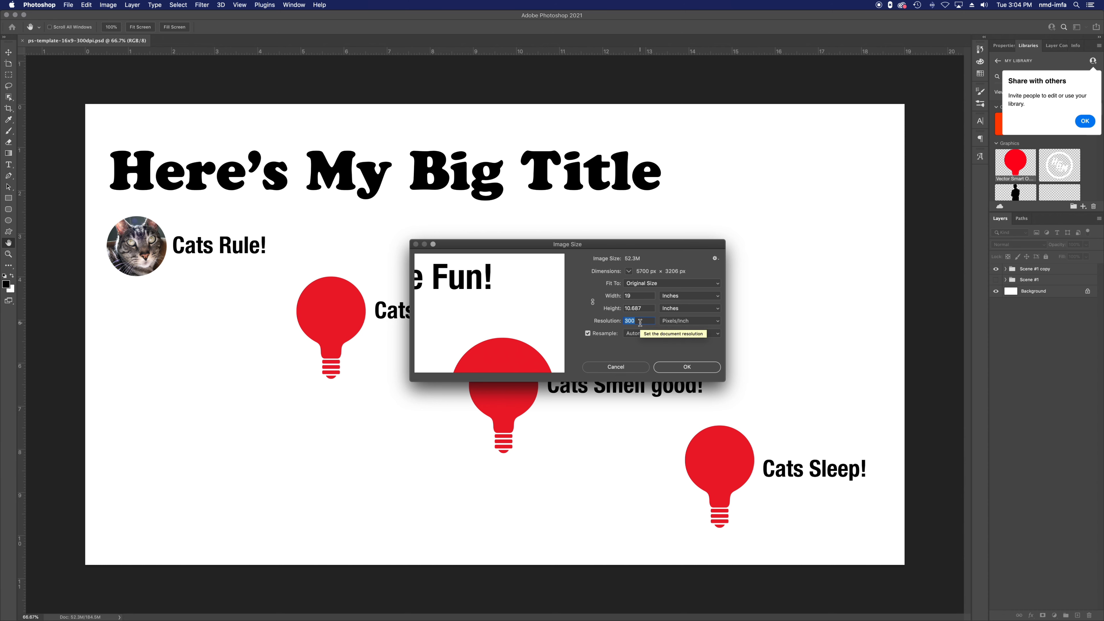
{"action": "type", "text": "72"}
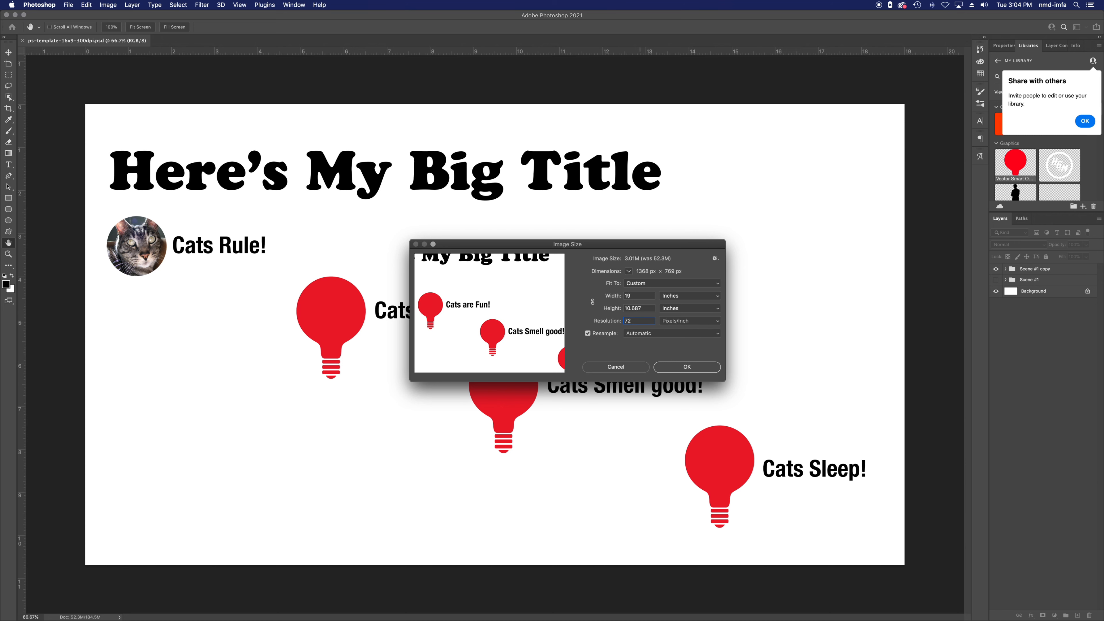
{"action": "double_click", "coordinate": [643, 296]}
{"action": "left_click", "coordinate": [689, 295]}
{"action": "left_click", "coordinate": [671, 288]}
{"action": "type", "text": "1920"}
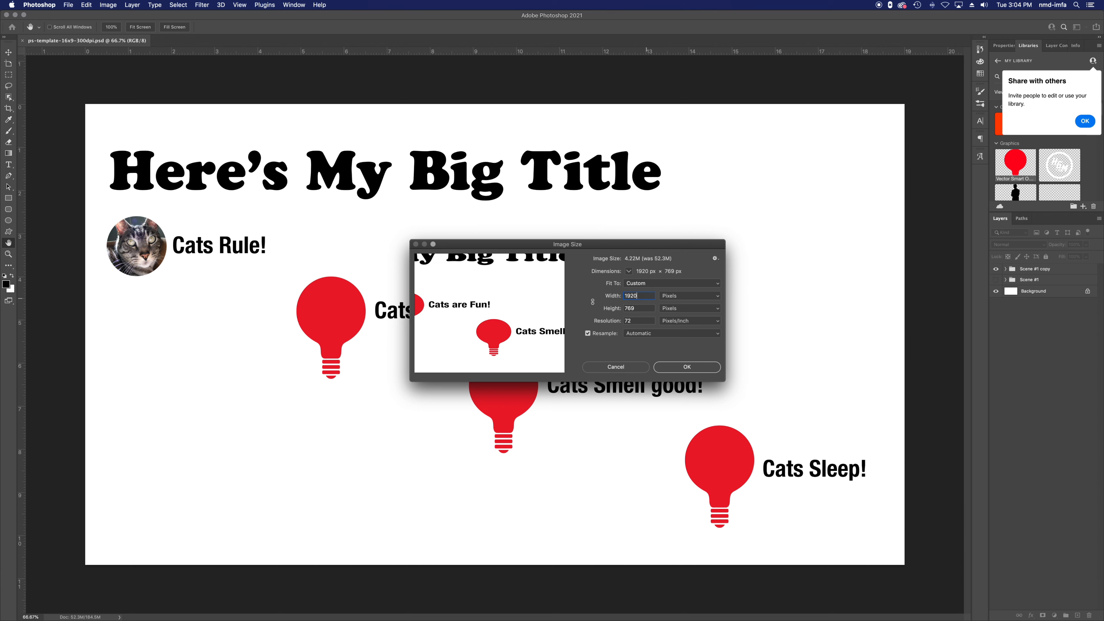
{"action": "left_click", "coordinate": [592, 302]}
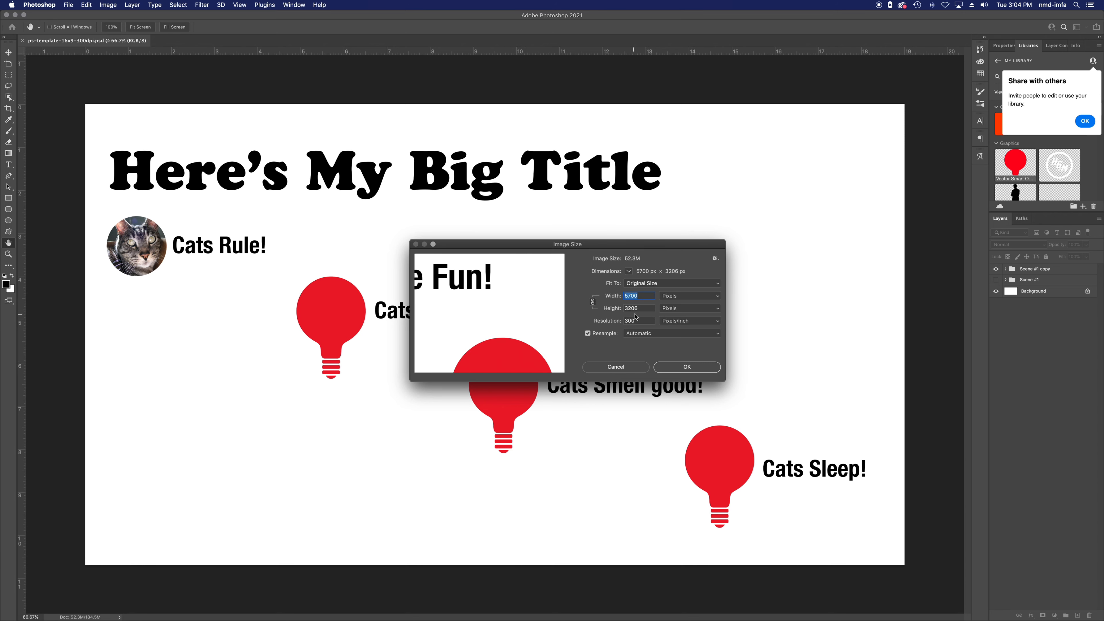
Step: Resample the image to 1920 x 1080 pixels at 72 pixels/inch and view it at 100%
{"action": "double_click", "coordinate": [642, 319]}
{"action": "type", "text": "72"}
{"action": "left_click", "coordinate": [651, 295]}
{"action": "double_click", "coordinate": [650, 295]}
{"action": "type", "text": "1920"}
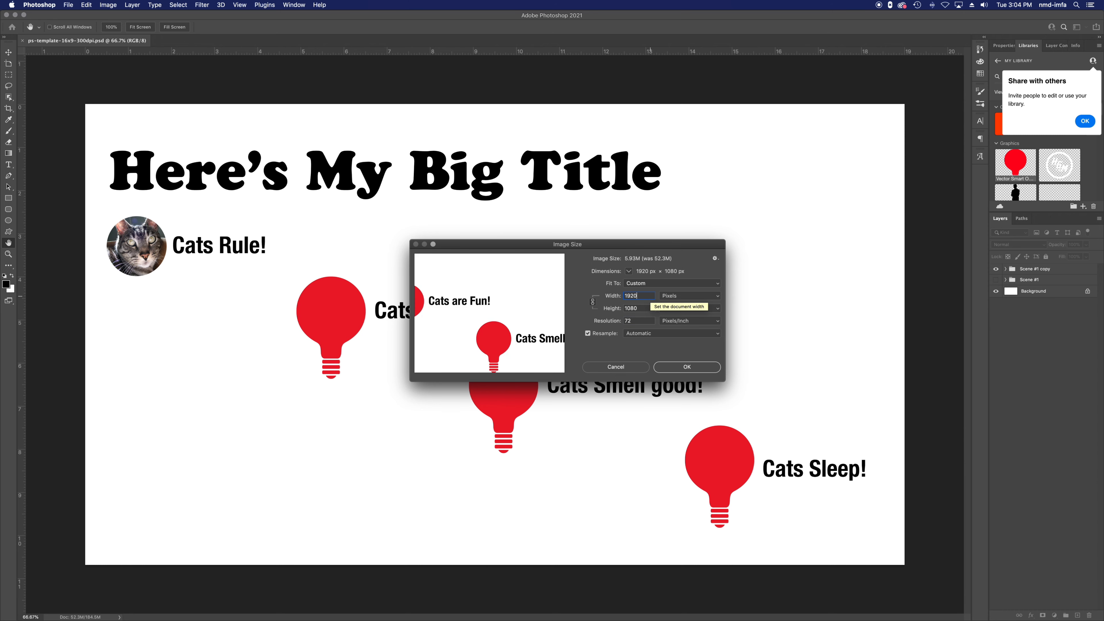
{"action": "double_click", "coordinate": [649, 308]}
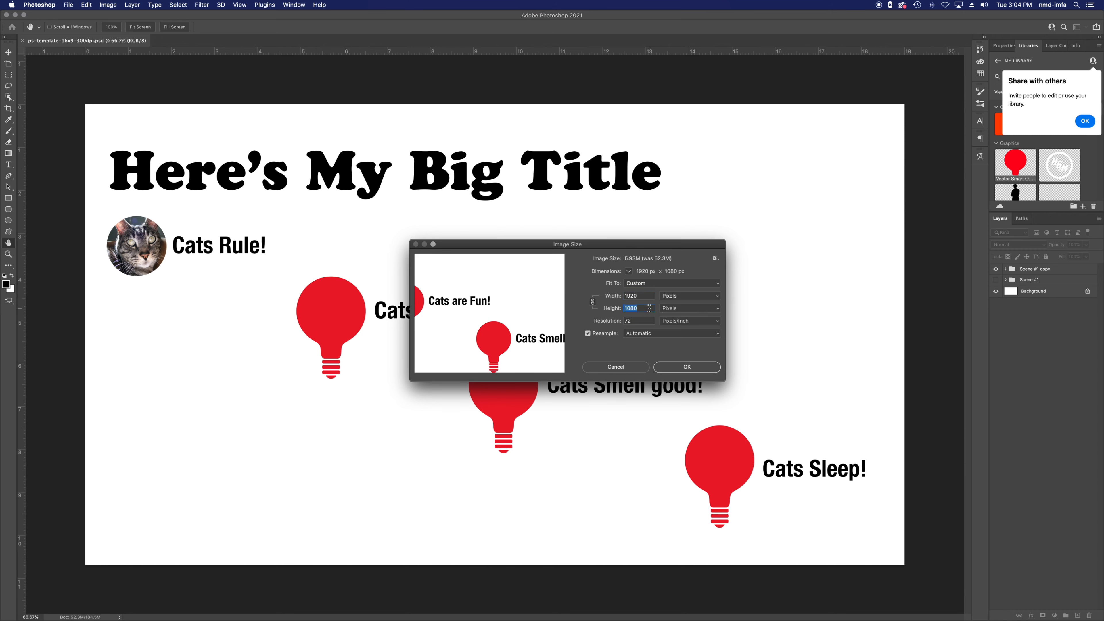
{"action": "left_click", "coordinate": [691, 371]}
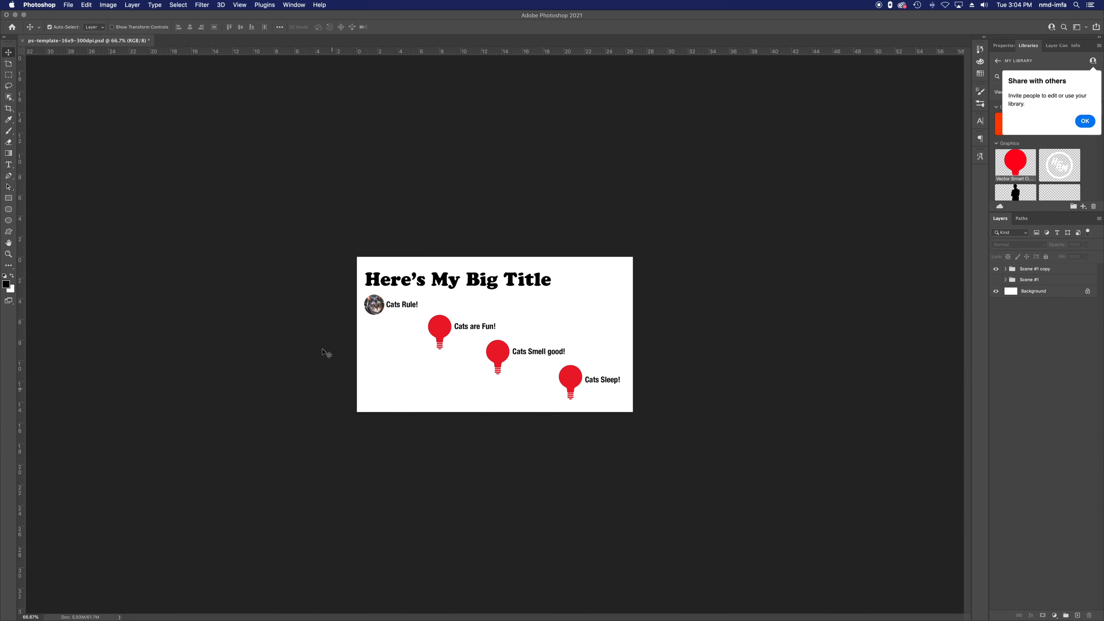
{"action": "double_click", "coordinate": [8, 254]}
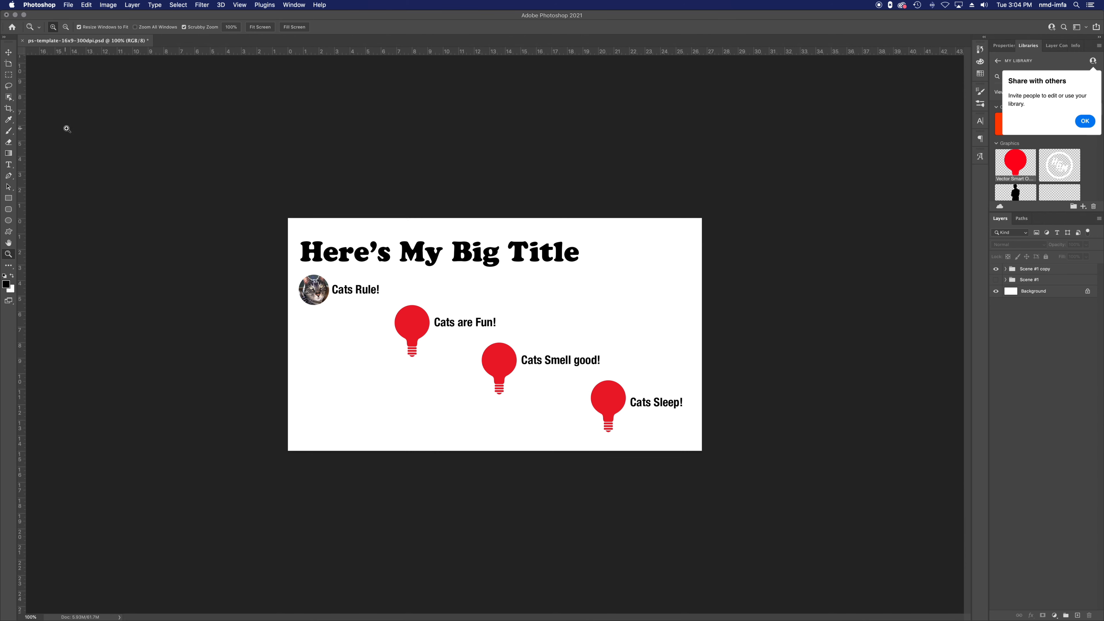
Step: Save the resized document to the Desktop as ps-template-16x9-72dpi-1080P.psd in Photoshop format with layers
{"action": "key", "text": "super+shift+s"}
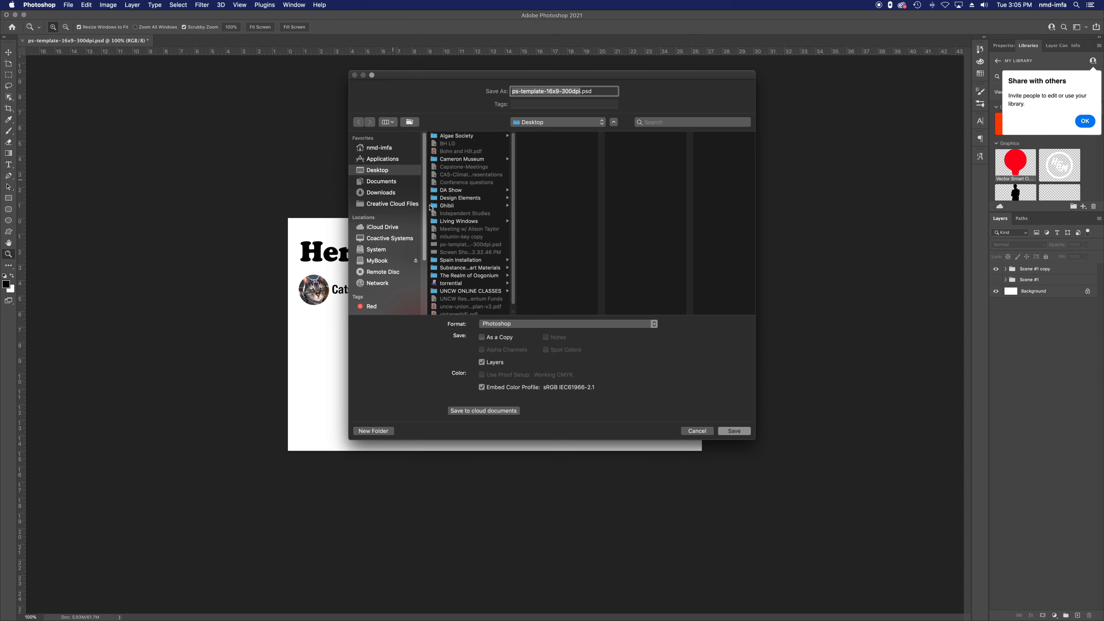
{"action": "left_click", "coordinate": [555, 92]}
{"action": "left_click_drag", "start_coordinate": [563, 91], "coordinate": [573, 91]}
{"action": "type", "text": "72"}
{"action": "type", "text": "-1080"}
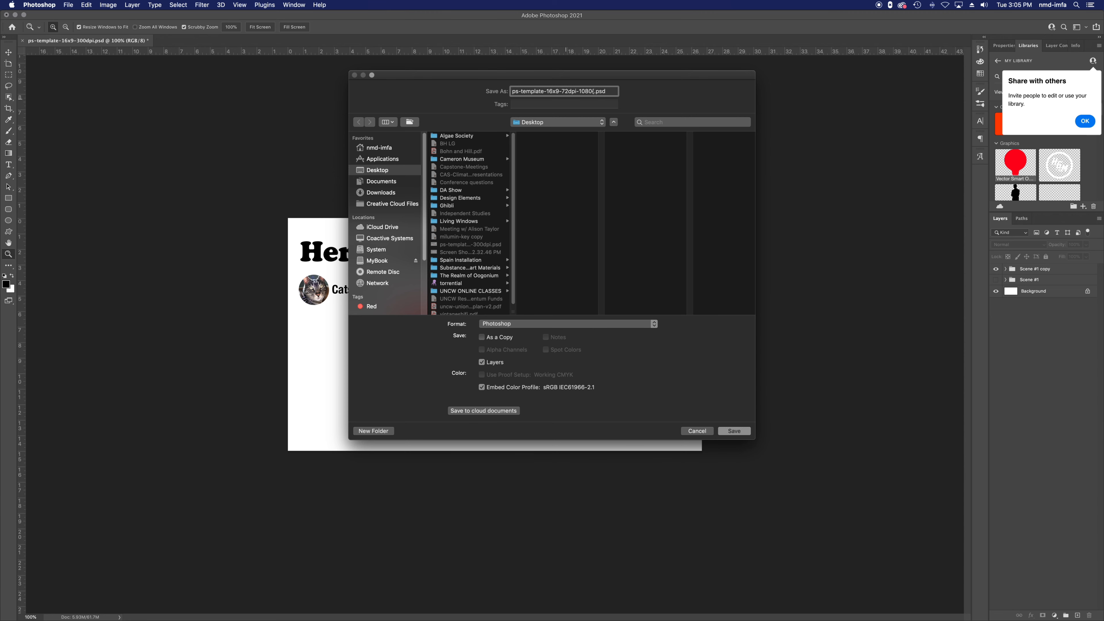
{"action": "type", "text": "p"}
{"action": "type", "text": "P"}
{"action": "left_click", "coordinate": [734, 431]}
{"action": "left_click", "coordinate": [657, 287]}
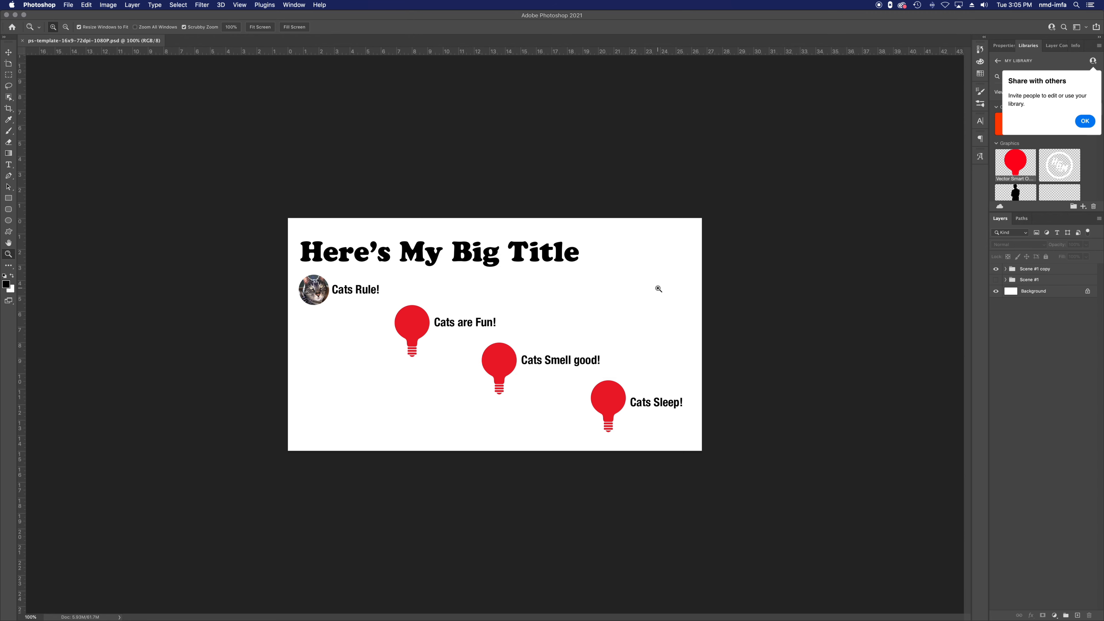
Step: Open ps-template-16x9-300dpi.psd alongside the 72 dpi version
{"action": "left_click", "coordinate": [11, 53]}
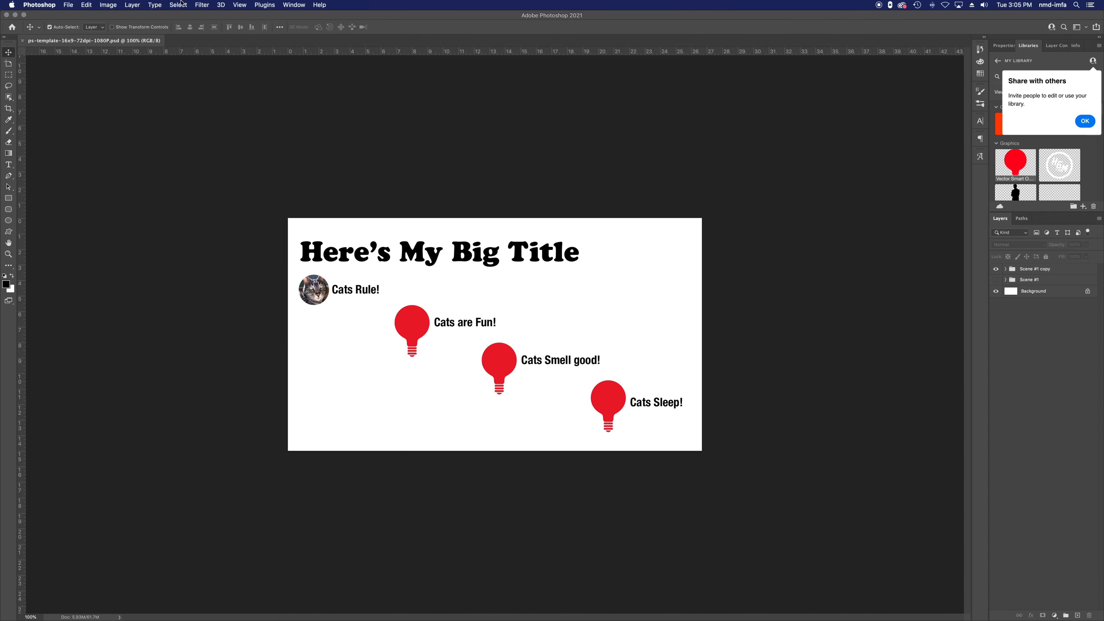
{"action": "left_click", "coordinate": [287, 4]}
{"action": "mouse_move", "coordinate": [72, 4]}
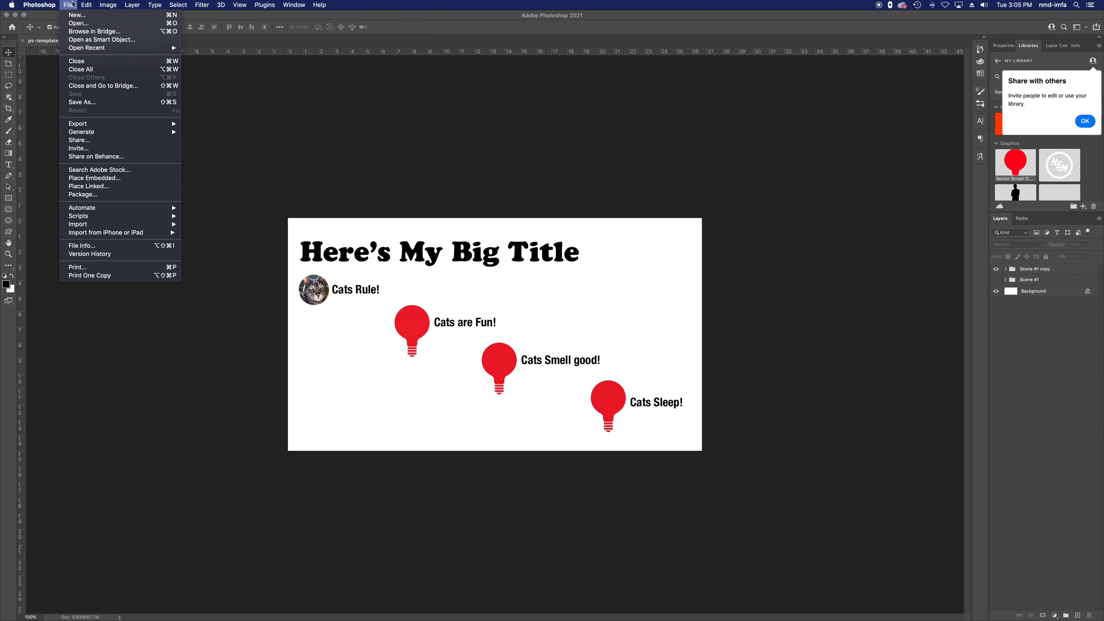
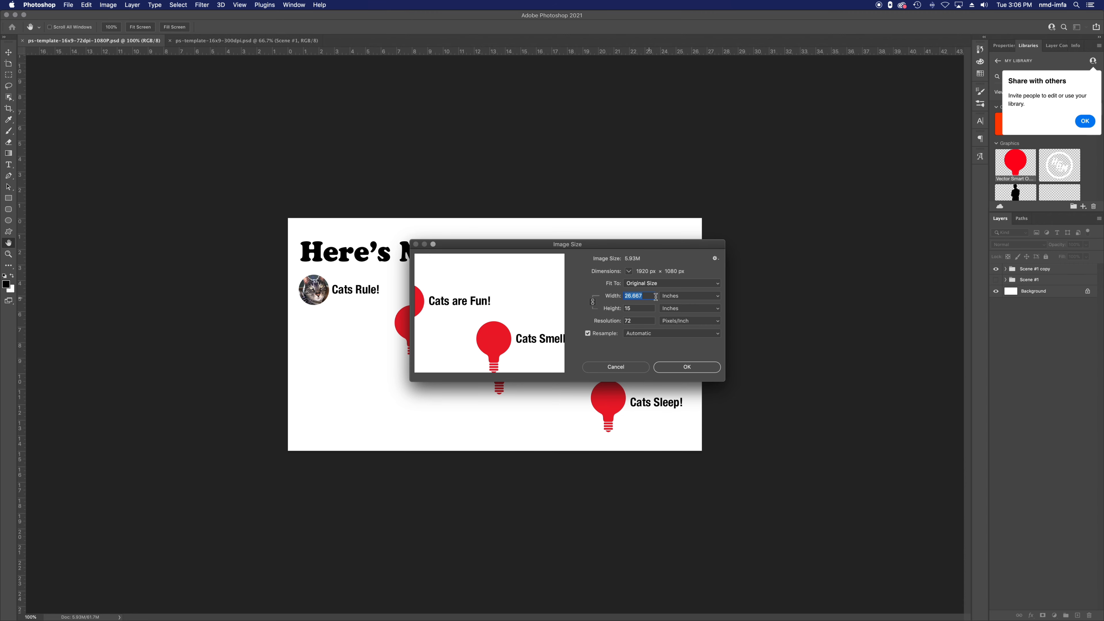
Step: View the 72 dpi document's image size in pixels instead of inches and close the dialog
{"action": "left_click", "coordinate": [682, 295]}
{"action": "left_click", "coordinate": [685, 289]}
{"action": "left_click", "coordinate": [692, 368]}
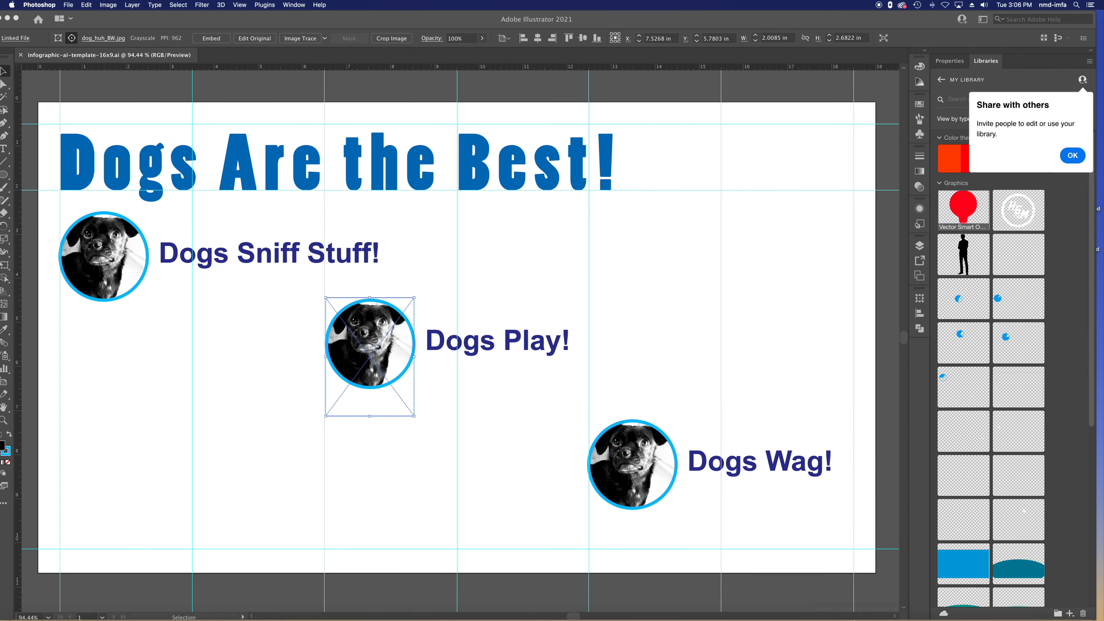
Step: Switch to After Effects 2020 with its empty project active
{"action": "mouse_move", "coordinate": [865, 617]}
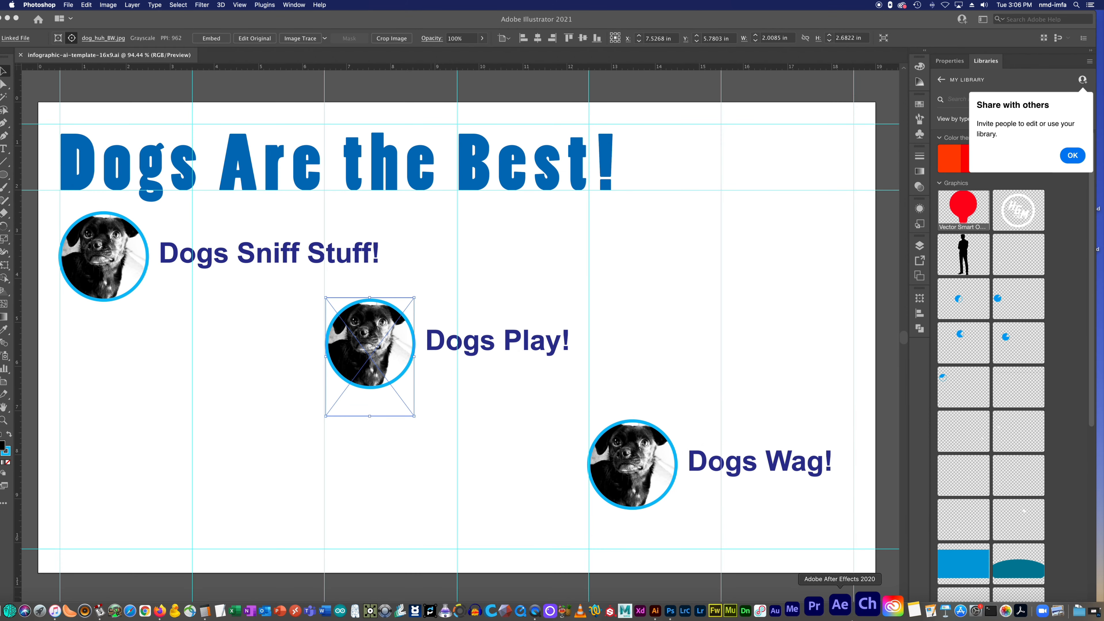
{"action": "left_click", "coordinate": [847, 613]}
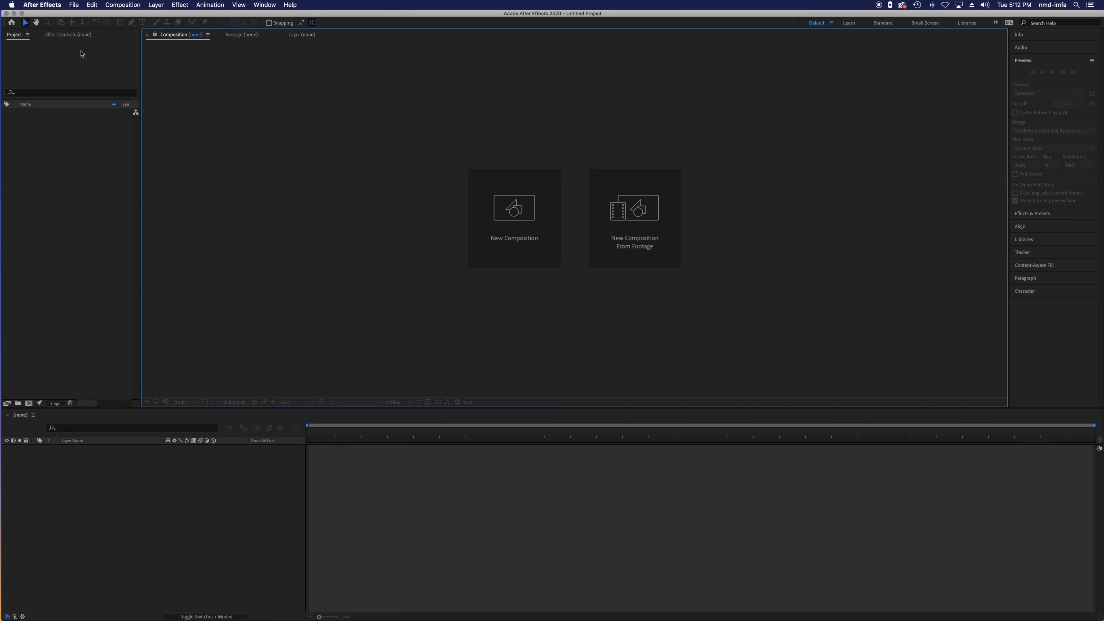
{"action": "left_click", "coordinate": [104, 78]}
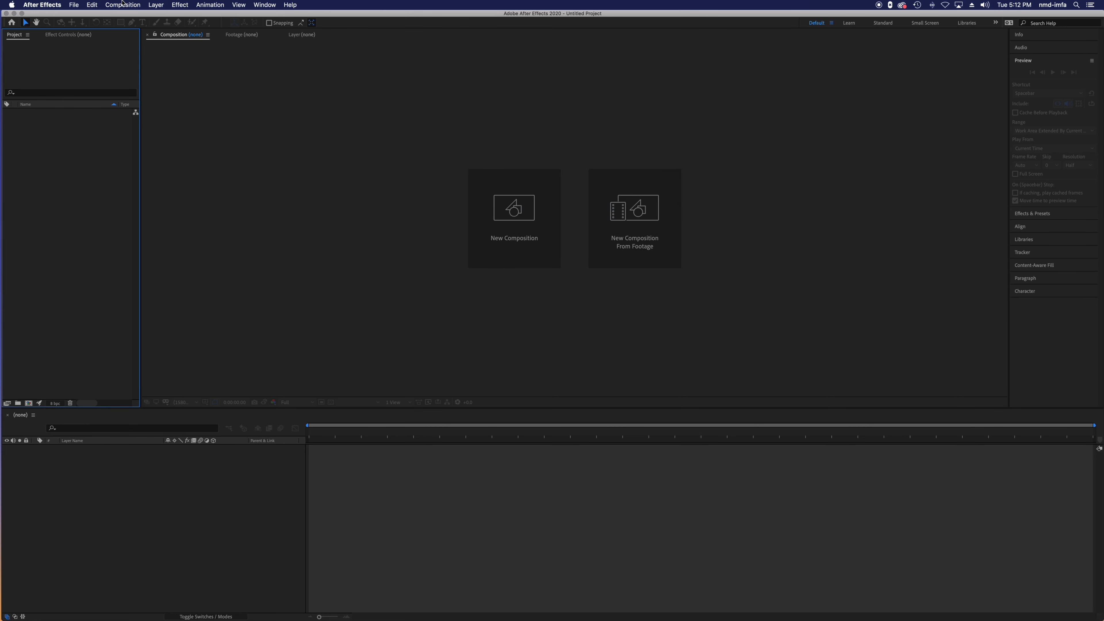
Step: Import ps-template-16x9-72dpi-1080P.psd from the Desktop as Composition - Retain Layer Sizes with Editable Layer Styles
{"action": "left_click", "coordinate": [74, 5]}
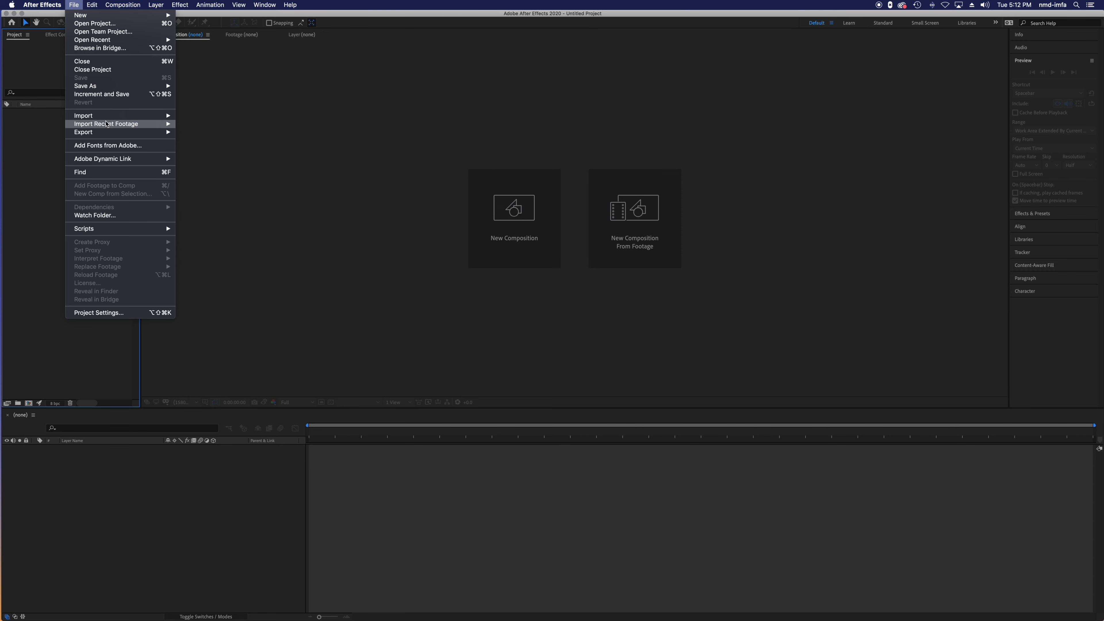
{"action": "mouse_move", "coordinate": [130, 115]}
{"action": "left_click", "coordinate": [200, 116]}
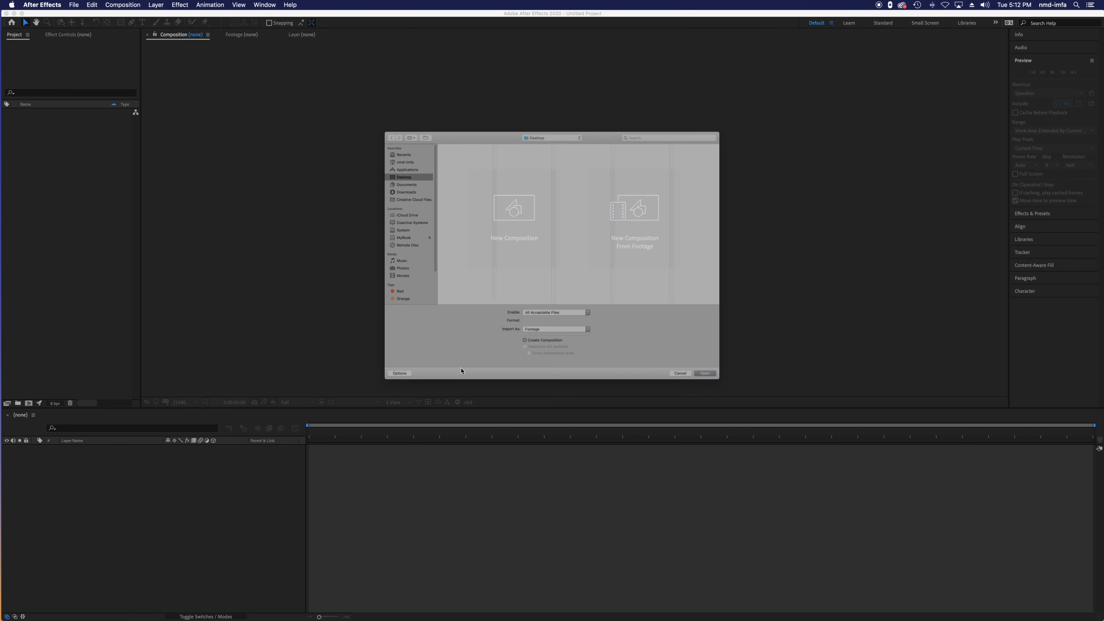
{"action": "left_click_drag", "start_coordinate": [466, 325], "coordinate": [513, 324]}
{"action": "left_click", "coordinate": [421, 210]}
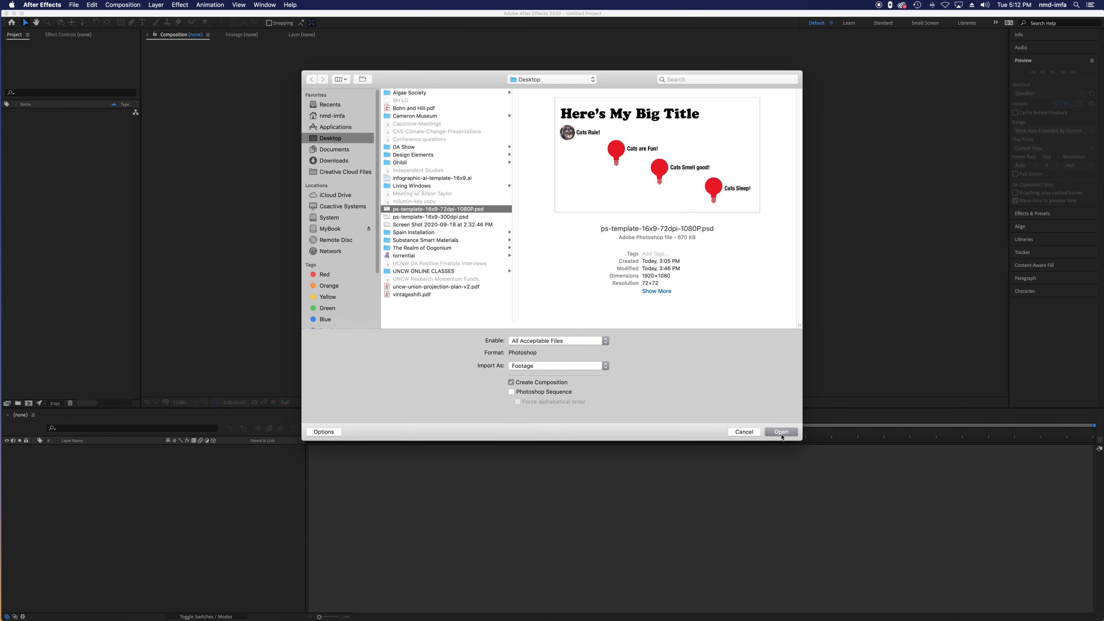
{"action": "left_click", "coordinate": [527, 365]}
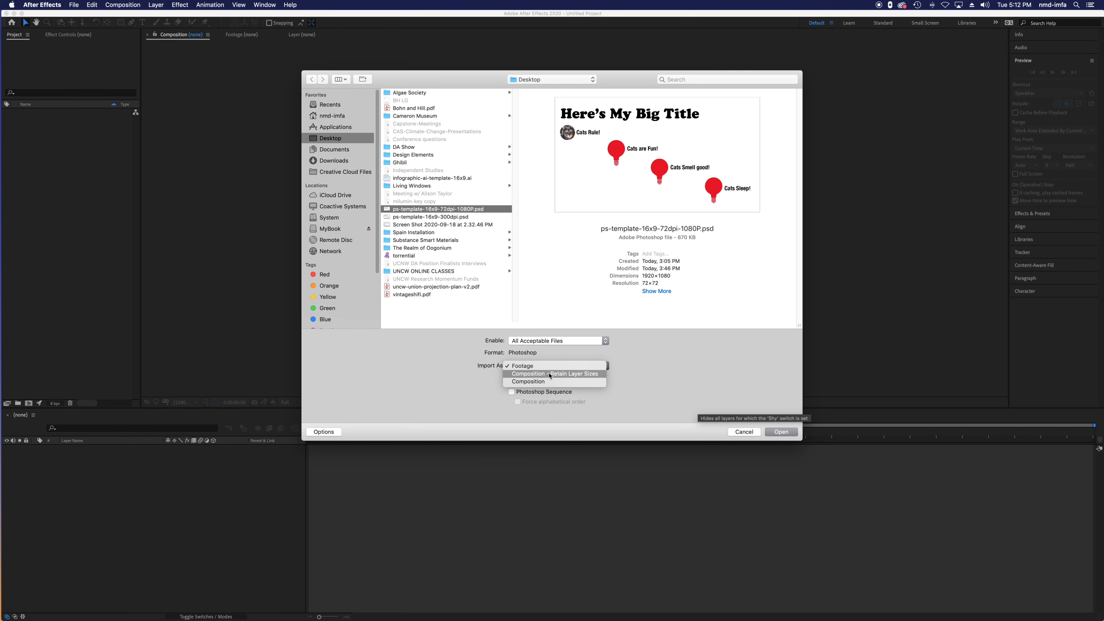
{"action": "left_click", "coordinate": [580, 374]}
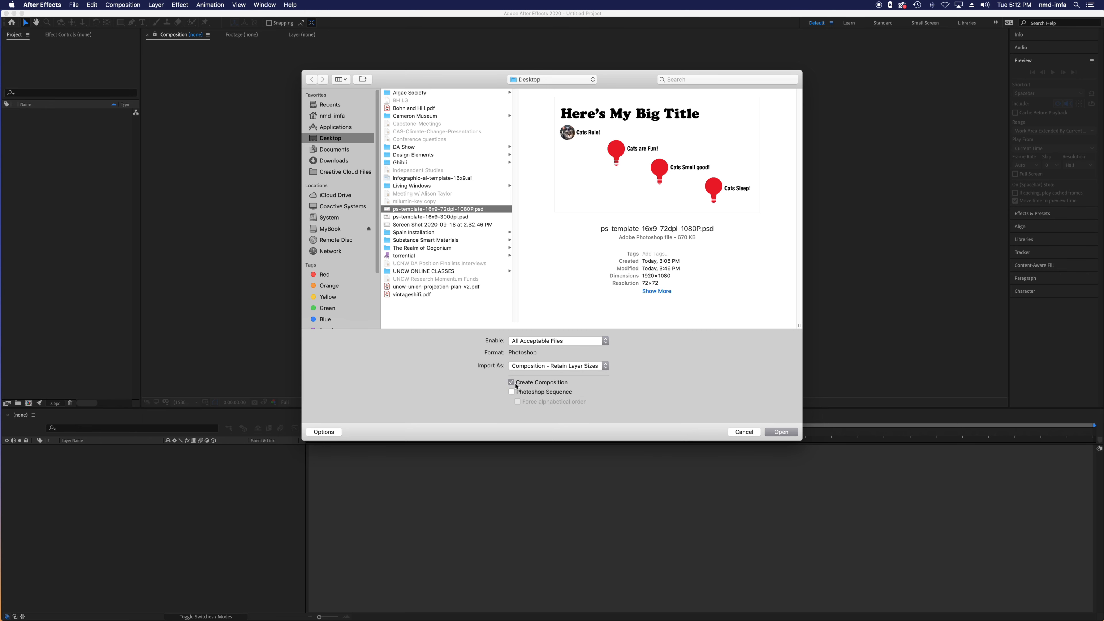
{"action": "left_click", "coordinate": [781, 431]}
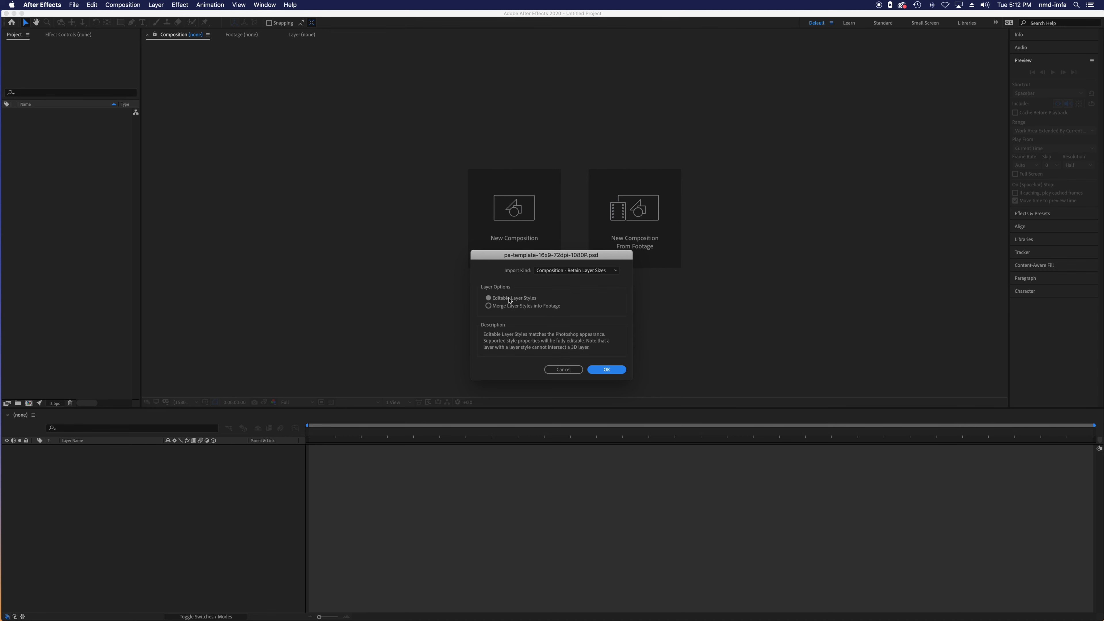
{"action": "left_click", "coordinate": [607, 370]}
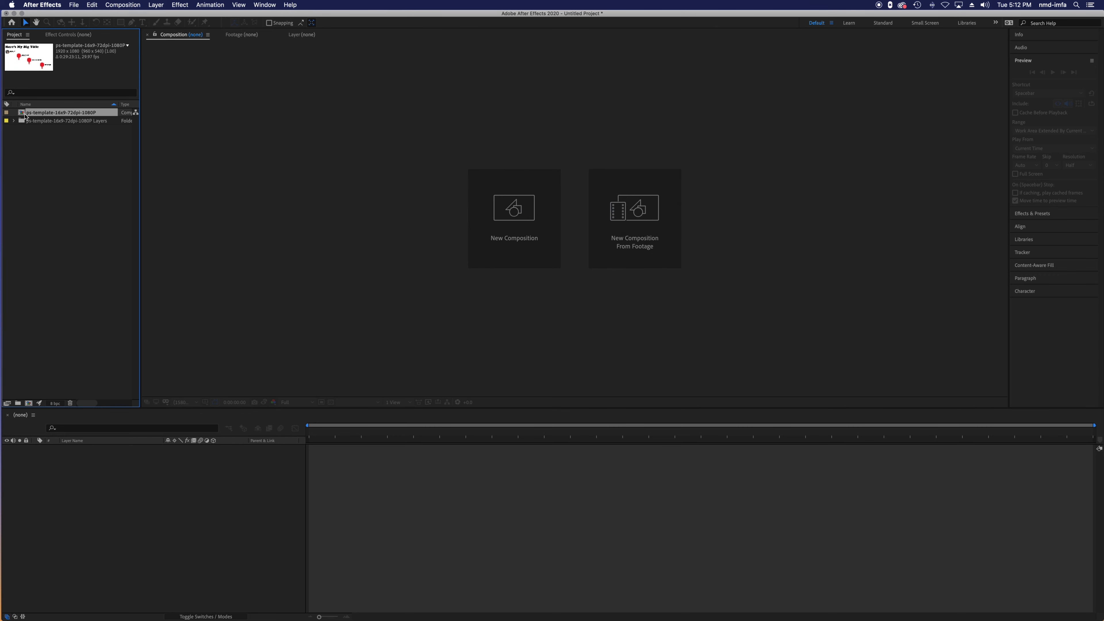
Step: Expand the imported ps-template-16x9-72dpi-1080P Layers folder and preview its individual layer files
{"action": "left_click", "coordinate": [14, 121]}
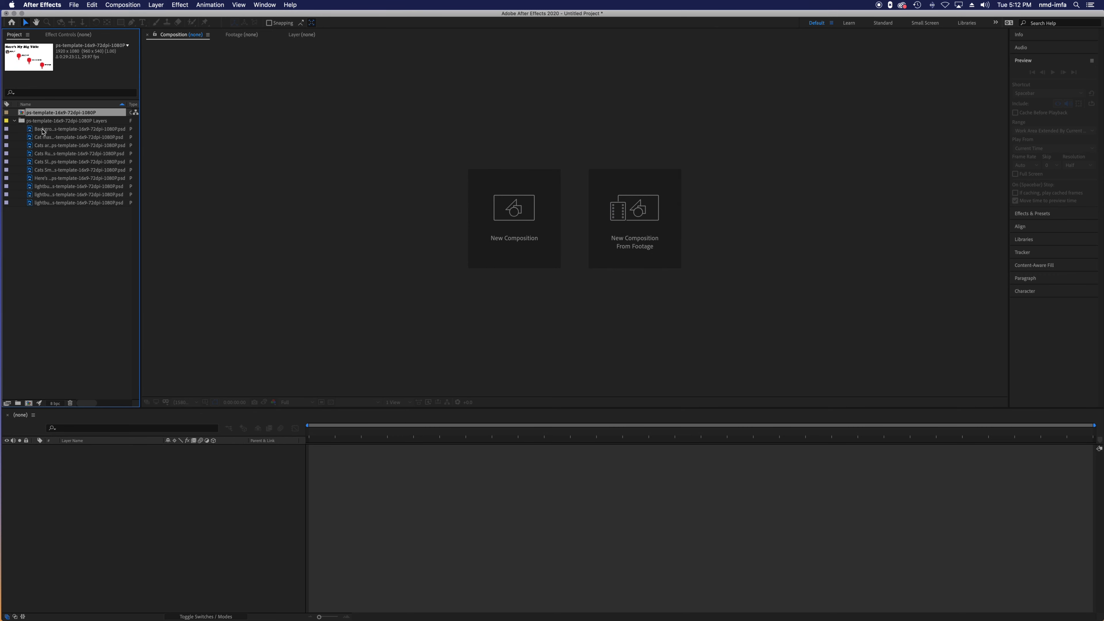
{"action": "left_click", "coordinate": [46, 137]}
{"action": "left_click", "coordinate": [46, 146]}
{"action": "left_click", "coordinate": [46, 153]}
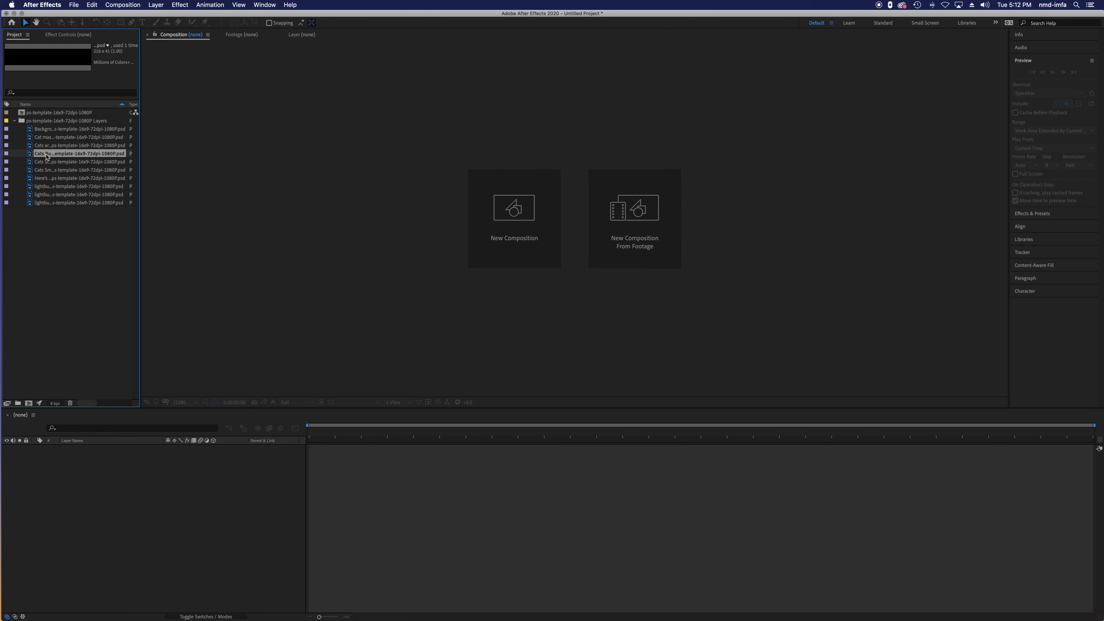
{"action": "left_click", "coordinate": [46, 161]}
{"action": "left_click", "coordinate": [46, 169]}
{"action": "left_click", "coordinate": [46, 178]}
{"action": "left_click", "coordinate": [46, 186]}
{"action": "left_click", "coordinate": [46, 194]}
{"action": "left_click", "coordinate": [46, 203]}
{"action": "left_click", "coordinate": [49, 170]}
{"action": "left_click", "coordinate": [48, 153]}
{"action": "left_click", "coordinate": [44, 137]}
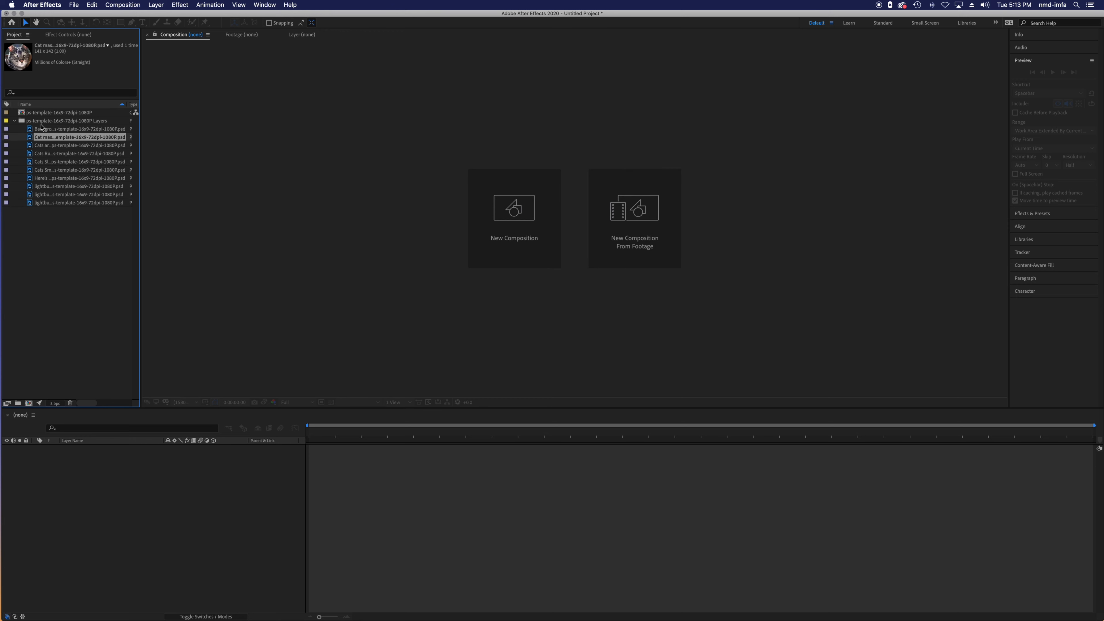
Step: Open the ps-template-16x9-72dpi-1080P composition and select its lightbulb1 layer
{"action": "left_click", "coordinate": [24, 114]}
{"action": "double_click", "coordinate": [22, 114]}
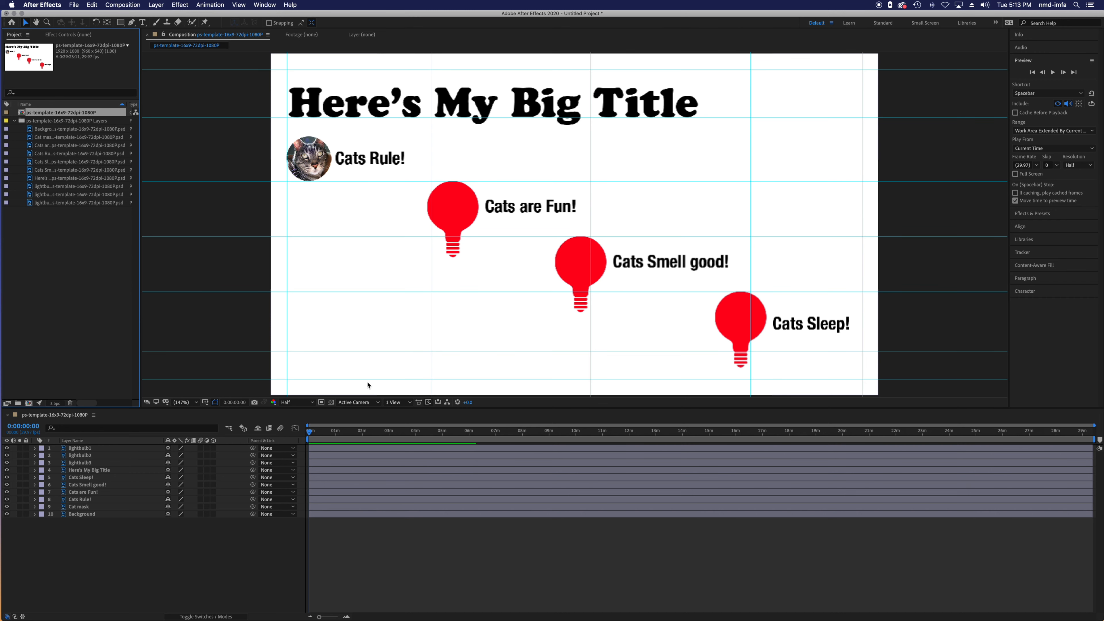
{"action": "left_click", "coordinate": [76, 449]}
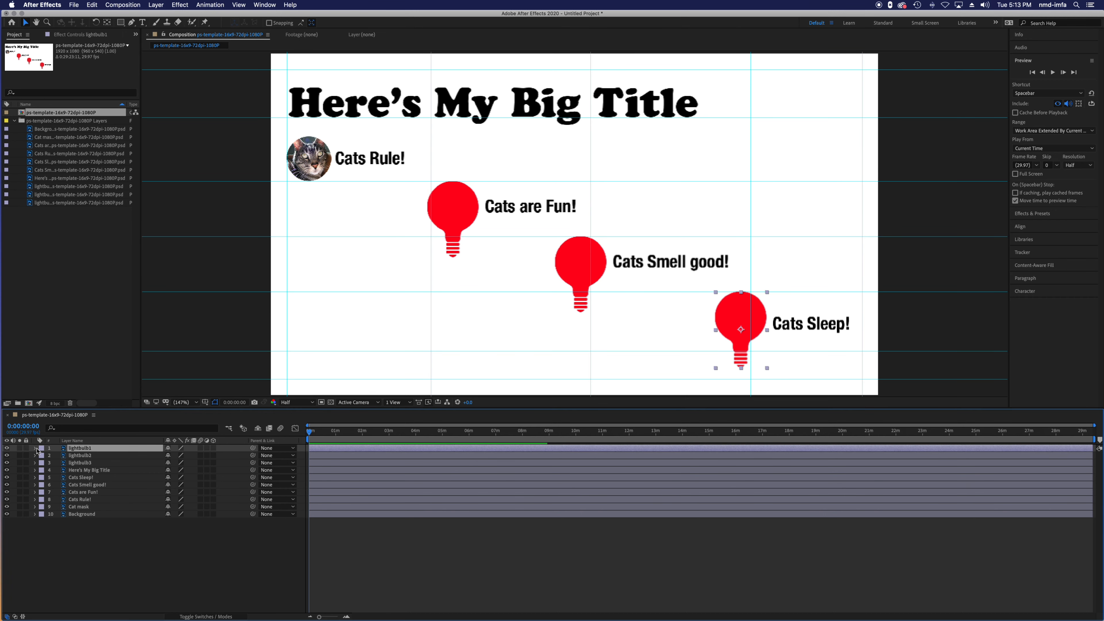
Step: Turn the visibility of the lightbulb1 and lightbulb2 layers off and back on
{"action": "left_click", "coordinate": [7, 448]}
{"action": "left_click", "coordinate": [6, 447]}
{"action": "left_click", "coordinate": [6, 455]}
{"action": "left_click", "coordinate": [6, 456]}
Step: Preview the composition at Full resolution and return it to Half
{"action": "left_click", "coordinate": [296, 402]}
{"action": "left_click", "coordinate": [298, 424]}
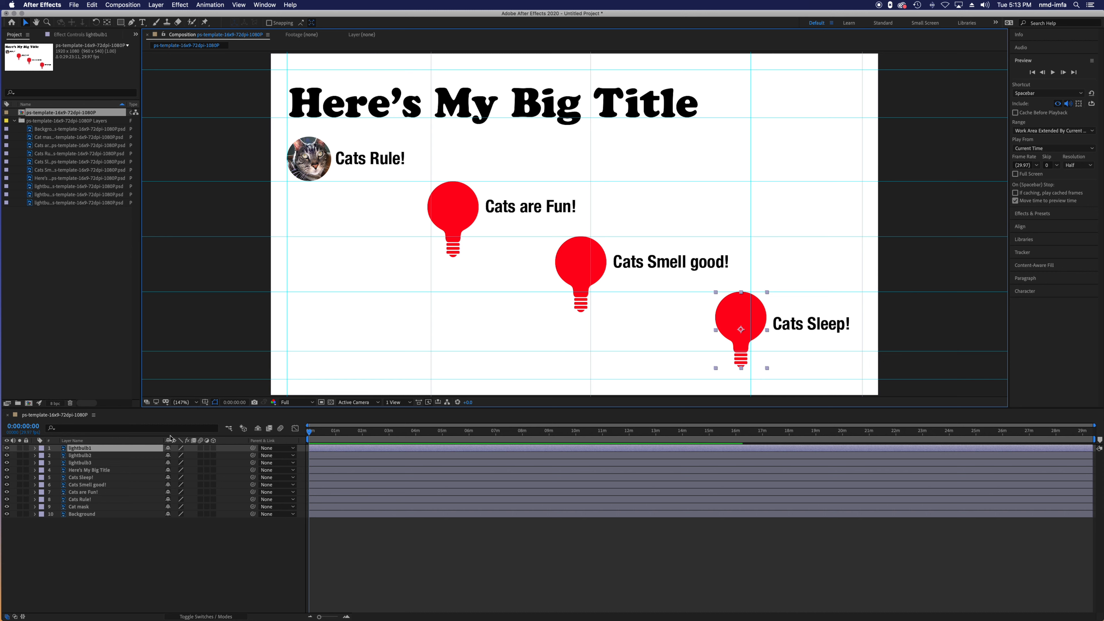
{"action": "left_click", "coordinate": [295, 402]}
{"action": "left_click", "coordinate": [295, 430]}
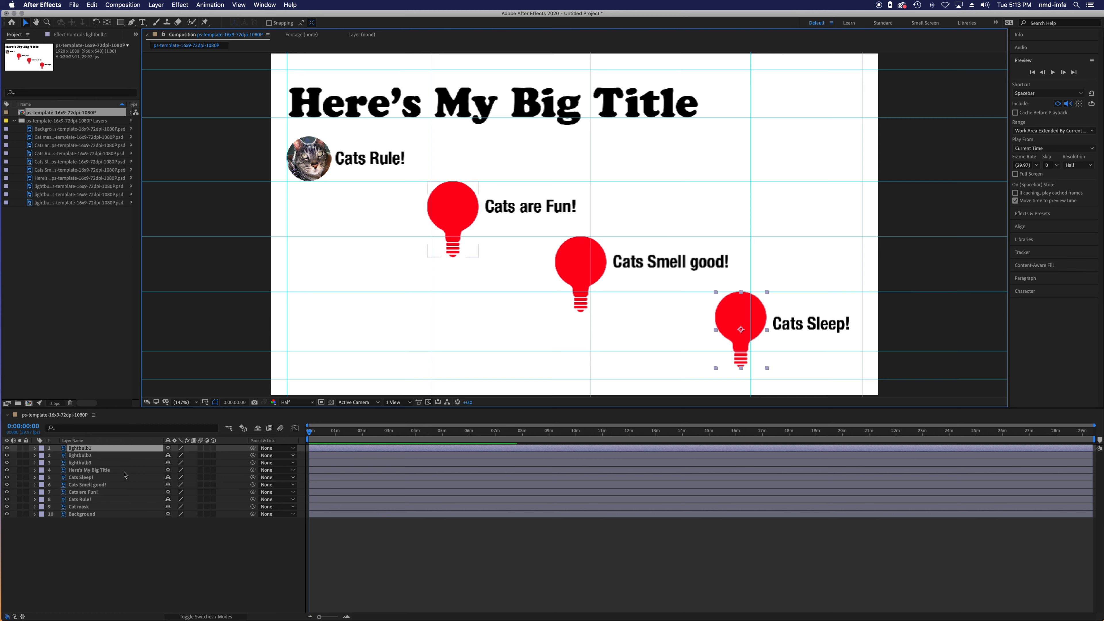
Step: Select the layers from lightbulb2 down to Cat mask in turn to examine which artwork each one holds
{"action": "left_click", "coordinate": [83, 457]}
{"action": "left_click", "coordinate": [83, 462]}
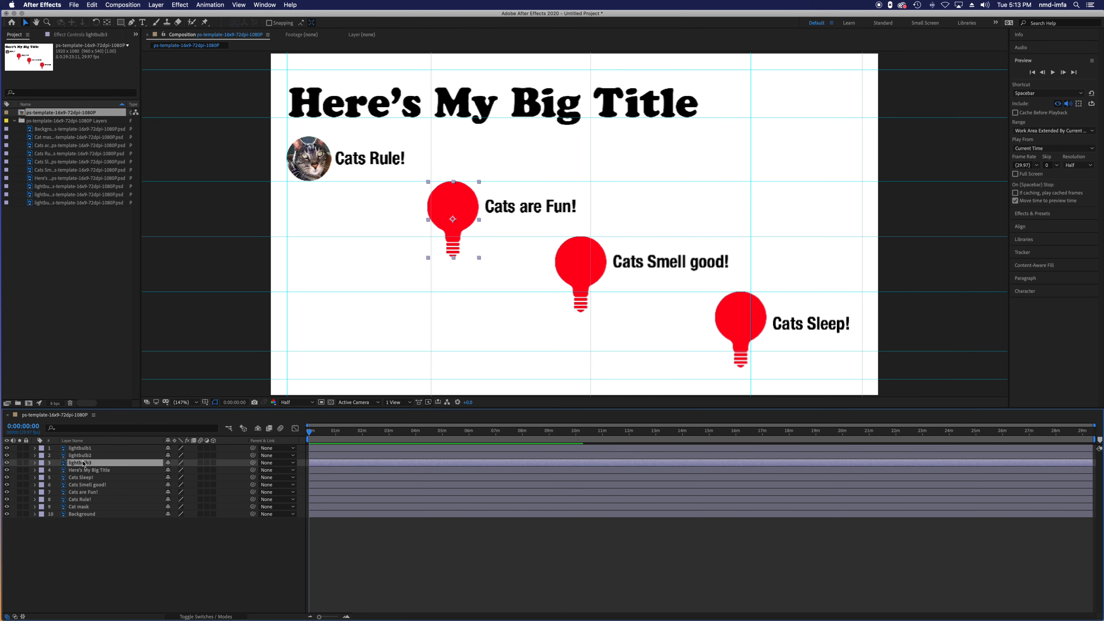
{"action": "left_click", "coordinate": [87, 470]}
{"action": "left_click", "coordinate": [88, 484]}
{"action": "left_click", "coordinate": [88, 477]}
{"action": "left_click", "coordinate": [89, 485]}
{"action": "left_click", "coordinate": [85, 493]}
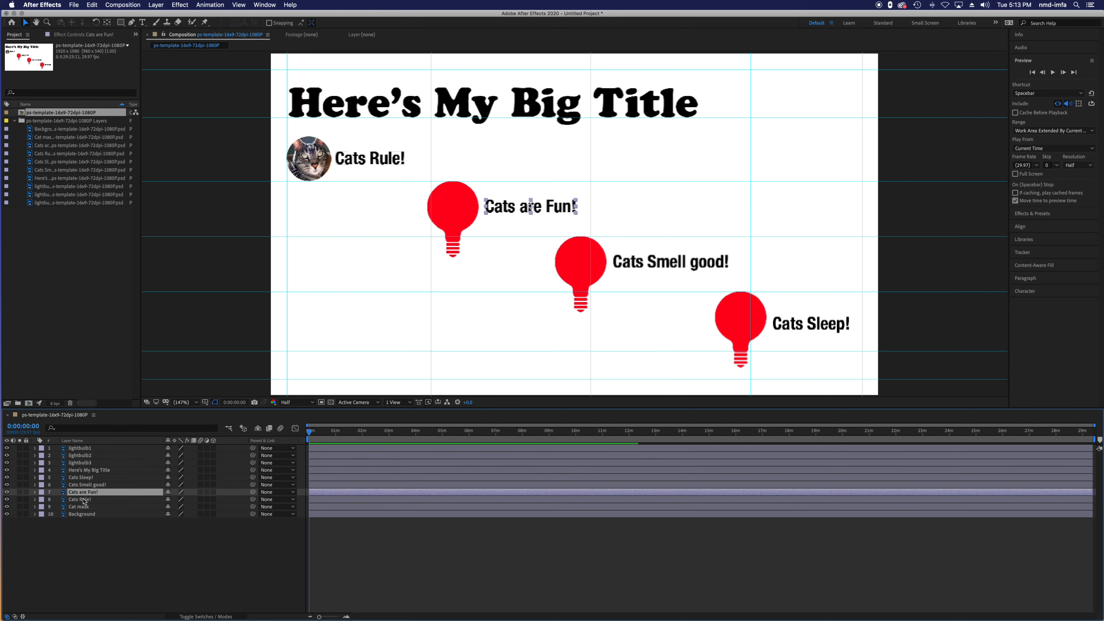
{"action": "left_click", "coordinate": [83, 499]}
{"action": "left_click", "coordinate": [79, 506]}
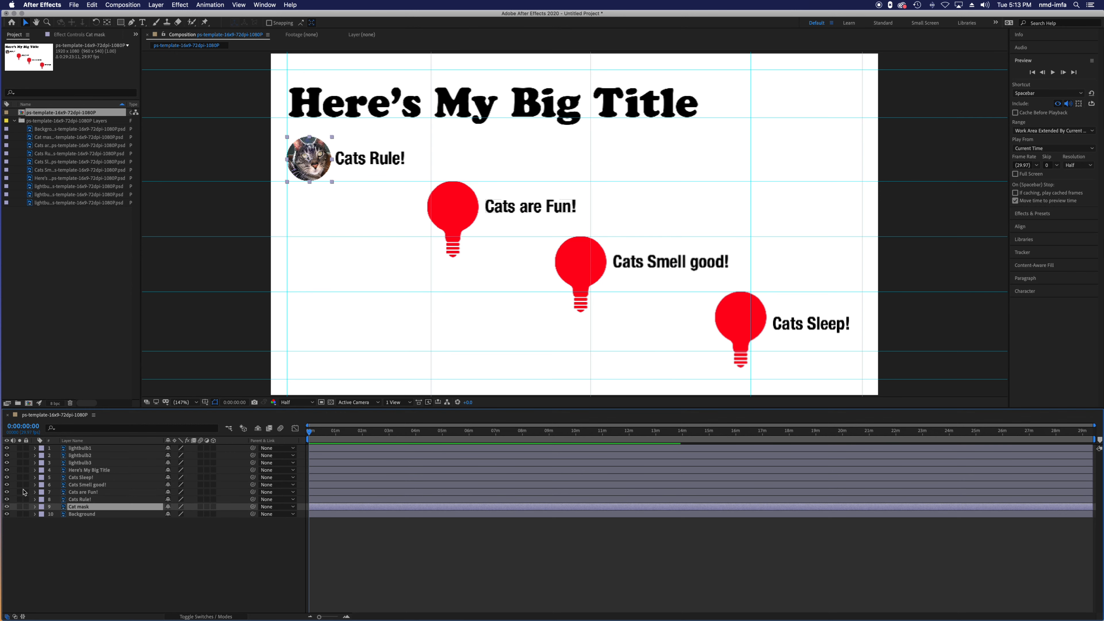
Step: Toggle the Cats Smell good! layer's visibility, then try moving its text up and right and undo the move
{"action": "left_click", "coordinate": [7, 485]}
{"action": "left_click", "coordinate": [8, 485]}
{"action": "left_click", "coordinate": [649, 270]}
{"action": "left_click_drag", "start_coordinate": [658, 264], "coordinate": [687, 233]}
{"action": "key", "text": "super+z"}
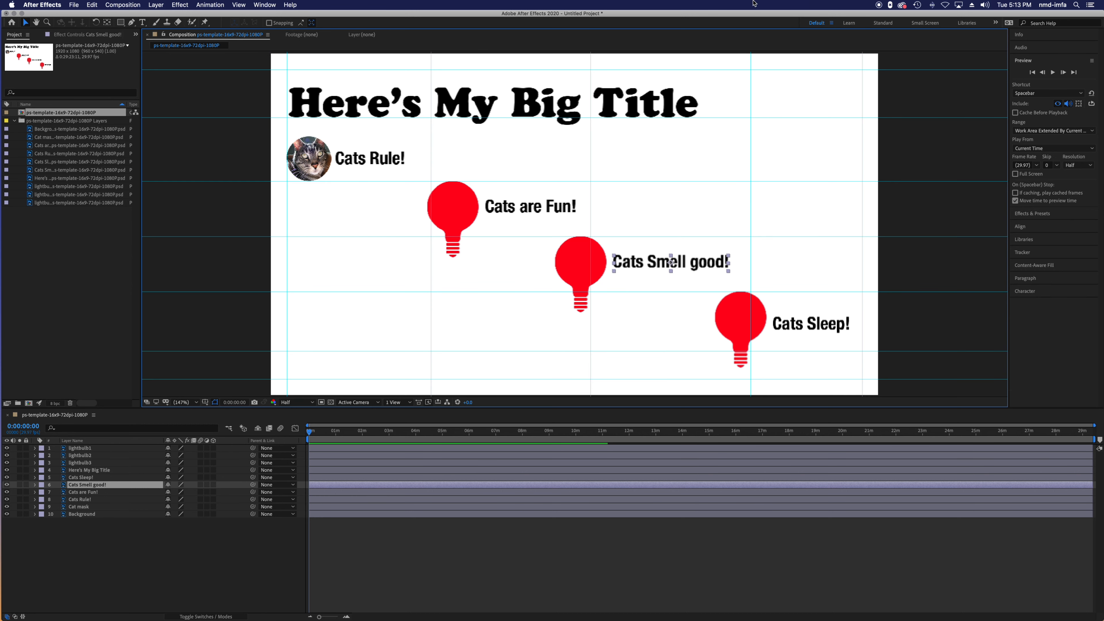
{"action": "left_click", "coordinate": [72, 5]}
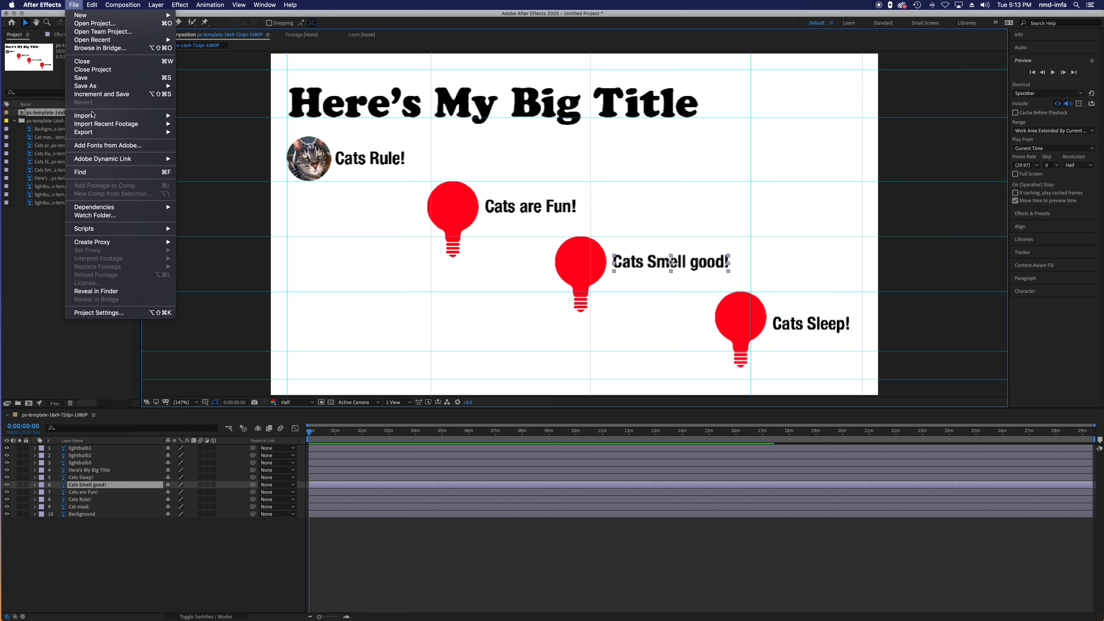
{"action": "left_click", "coordinate": [51, 3]}
{"action": "left_click", "coordinate": [529, 173]}
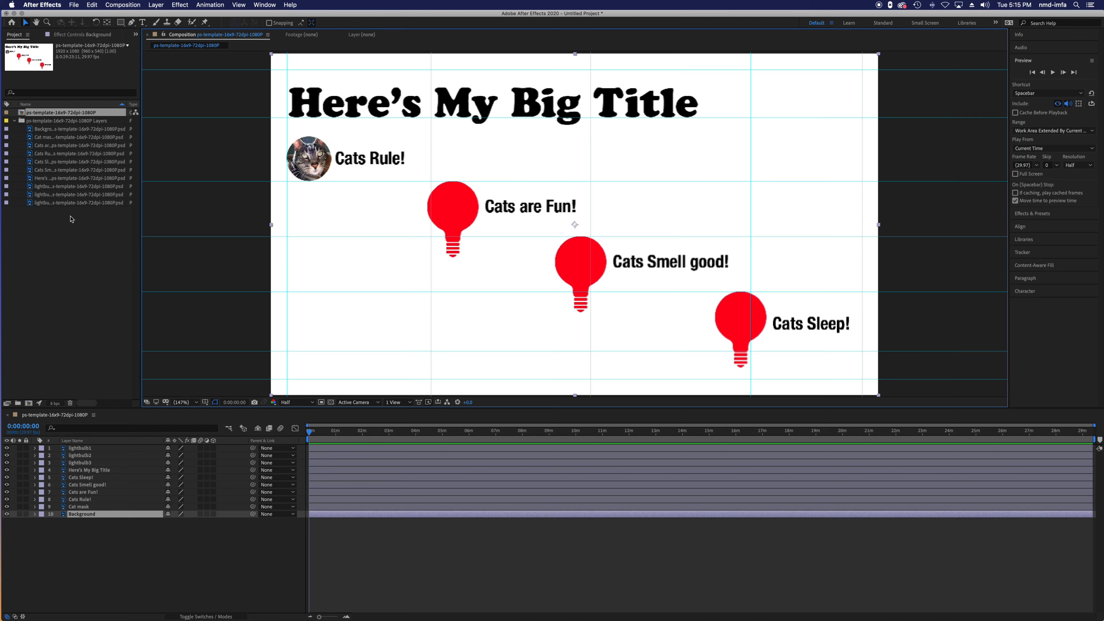
Step: Delete all items from the project, including the composition and its layers folder
{"action": "key", "text": "super+a"}
{"action": "key", "text": "Delete"}
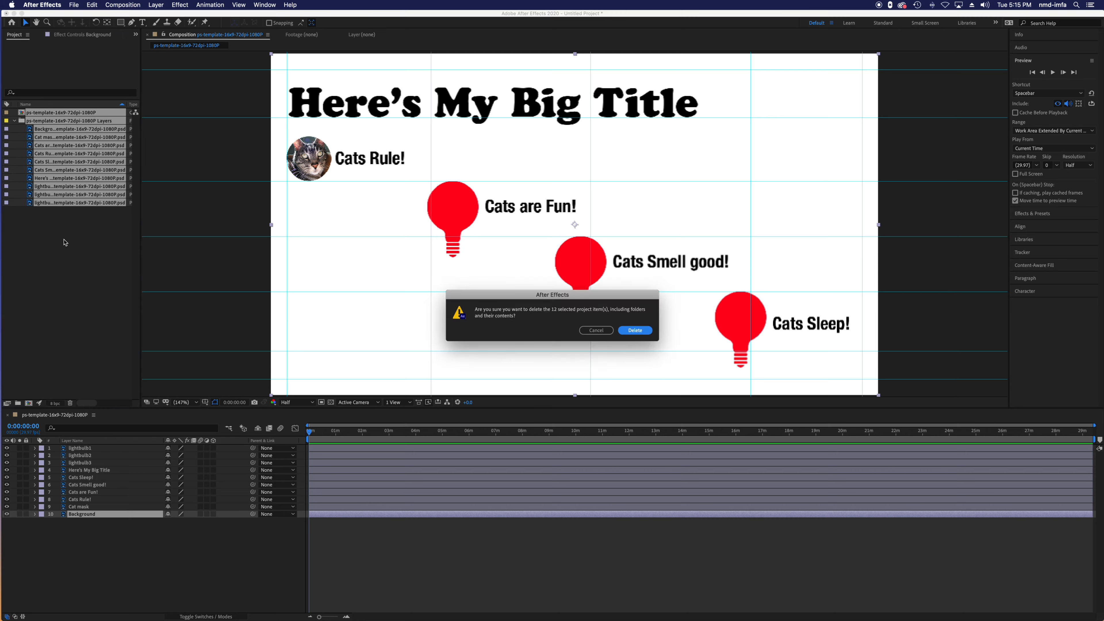
{"action": "key", "text": "Return"}
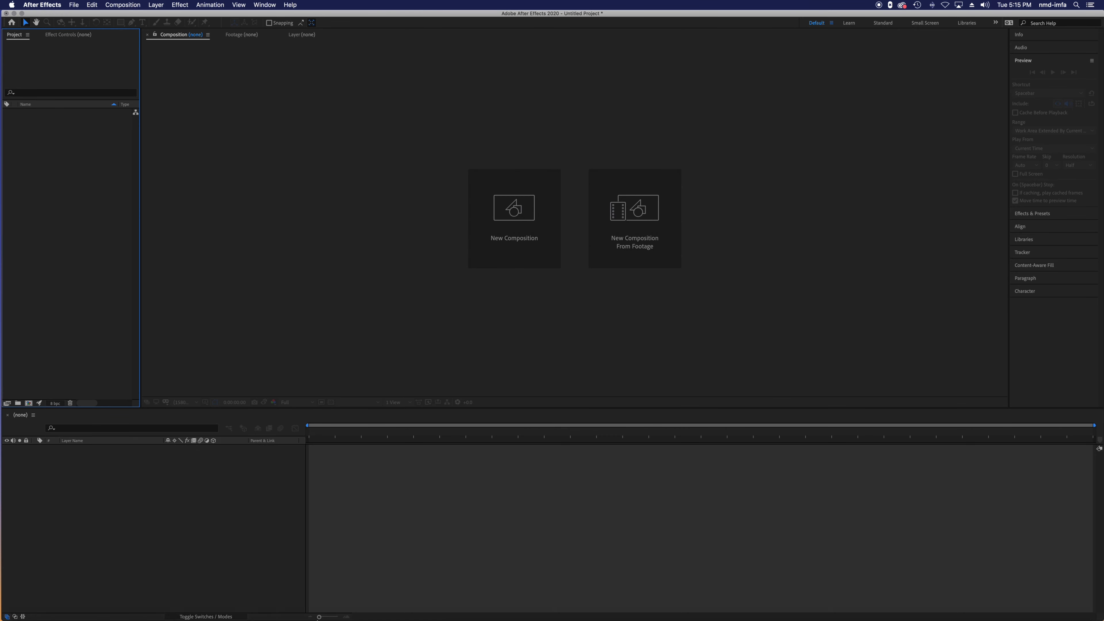
Step: Switch to infographic-ai-template-16x9.ai in Illustrator, show its layers, and examine the title and three dog groups by selecting each
{"action": "left_click", "coordinate": [647, 605]}
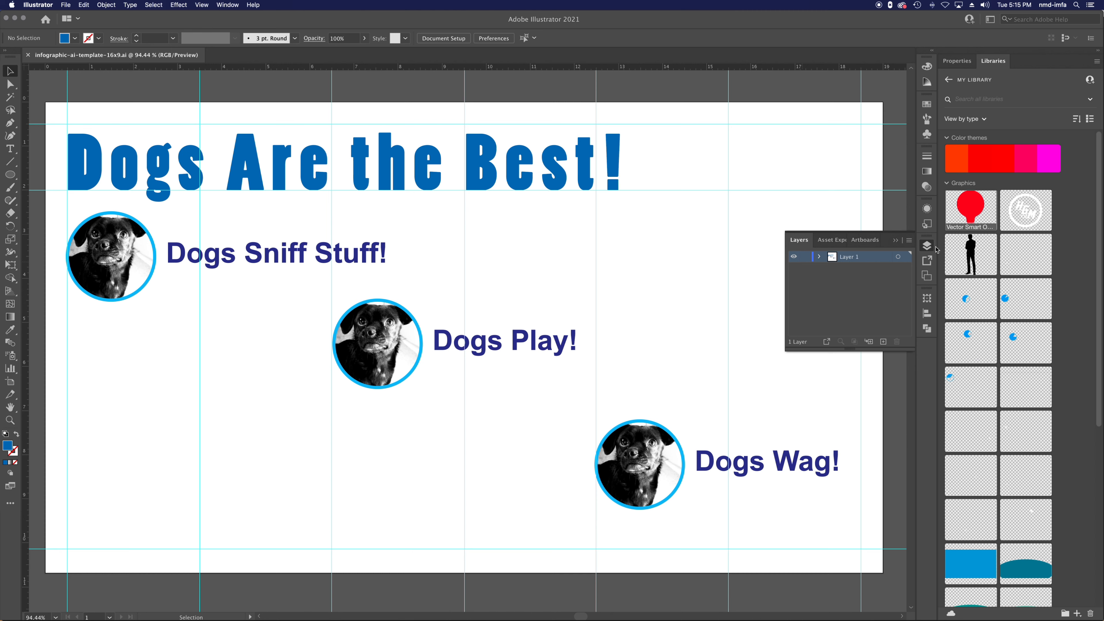
{"action": "left_click", "coordinate": [118, 252]}
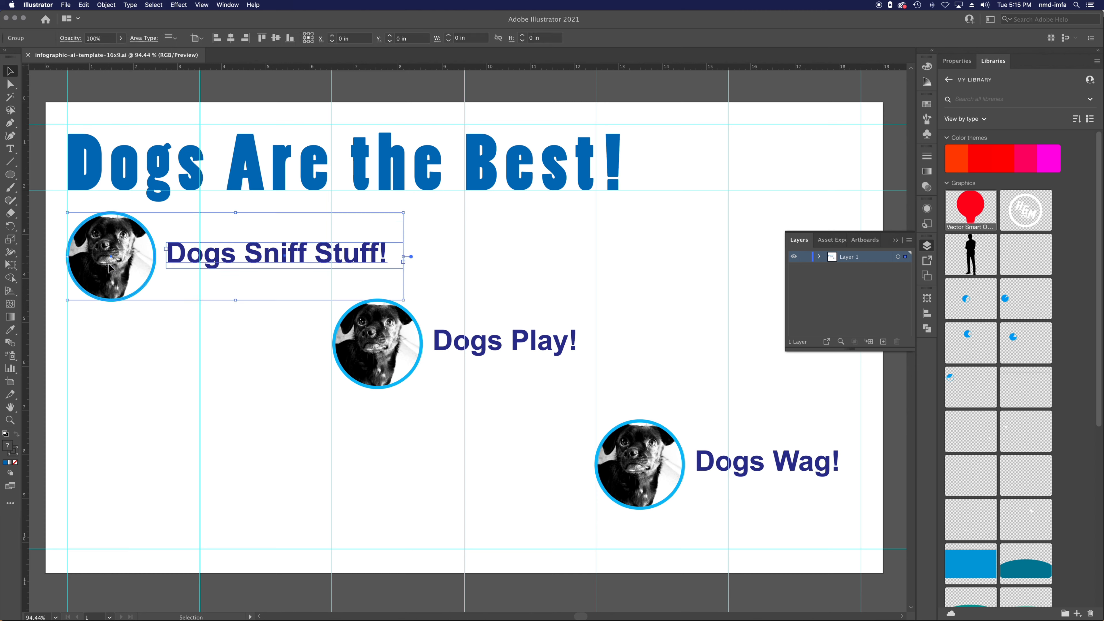
{"action": "left_click", "coordinate": [418, 227]}
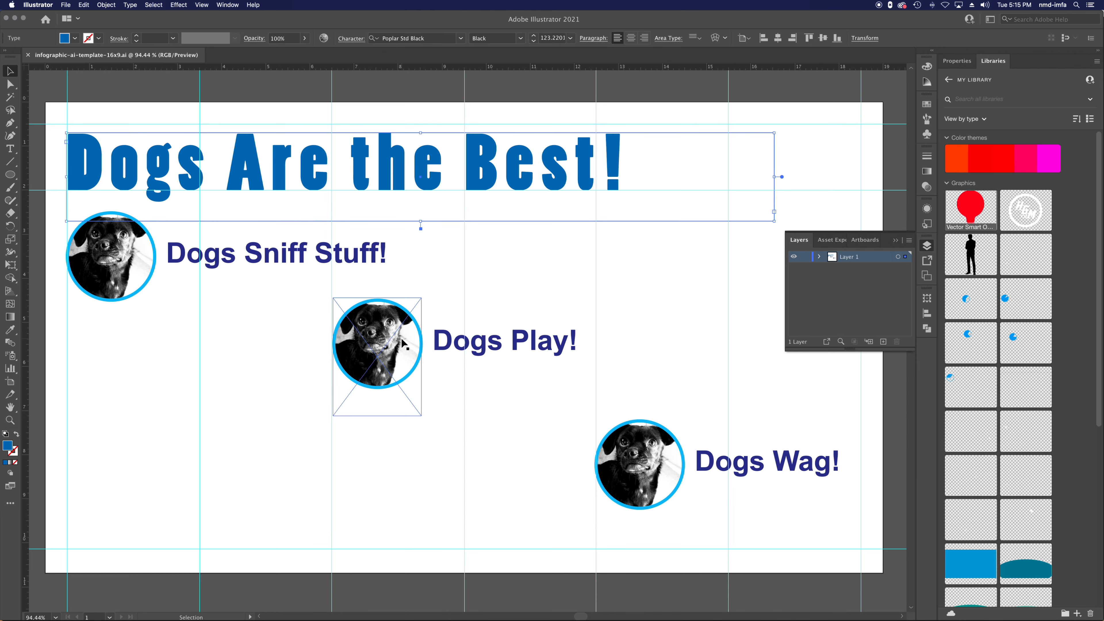
{"action": "left_click", "coordinate": [450, 350]}
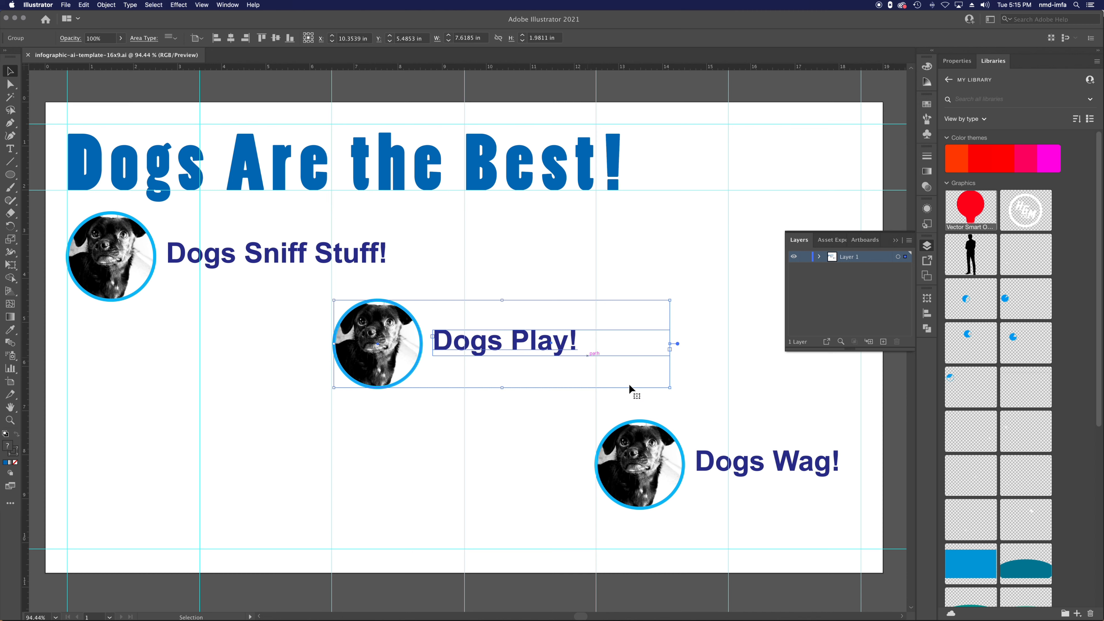
{"action": "left_click", "coordinate": [660, 458]}
{"action": "left_click", "coordinate": [457, 357]}
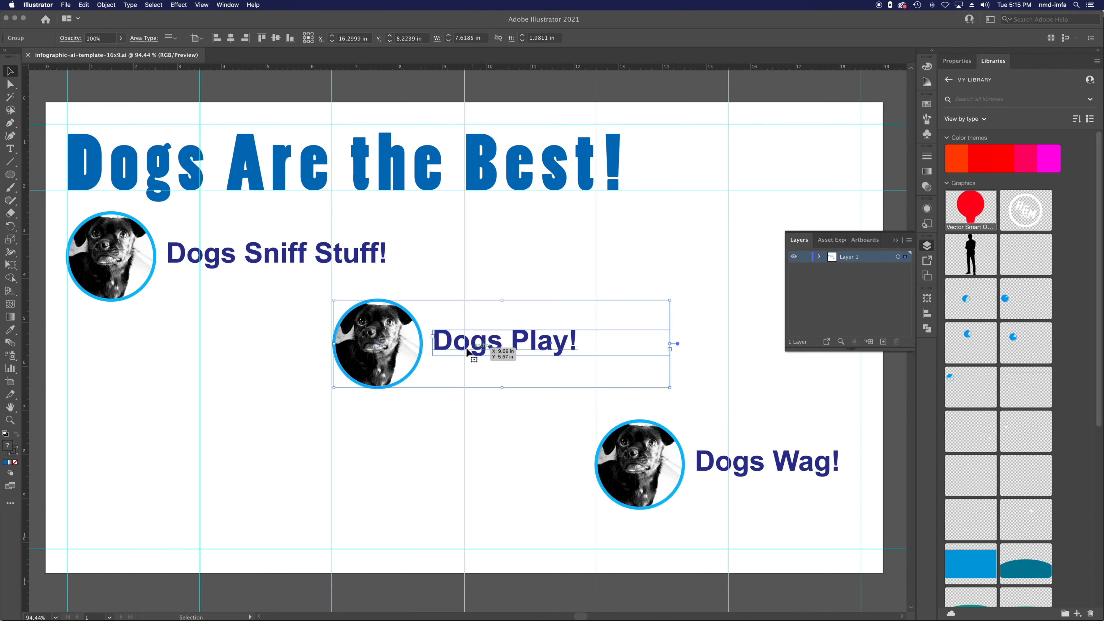
{"action": "left_click", "coordinate": [245, 254]}
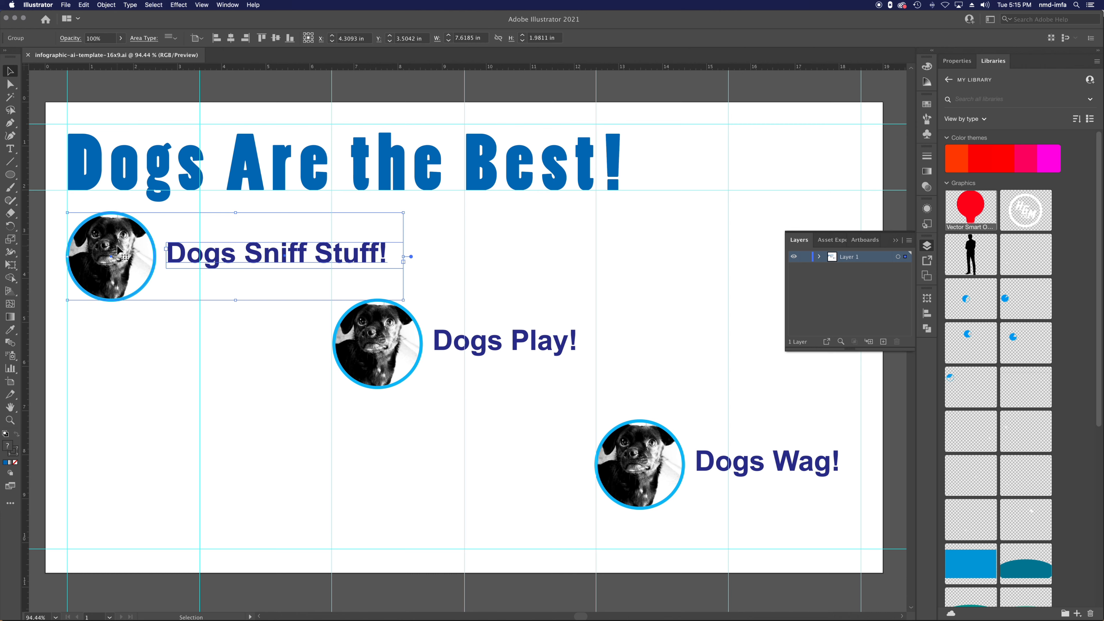
{"action": "left_click", "coordinate": [419, 337]}
{"action": "left_click", "coordinate": [636, 456]}
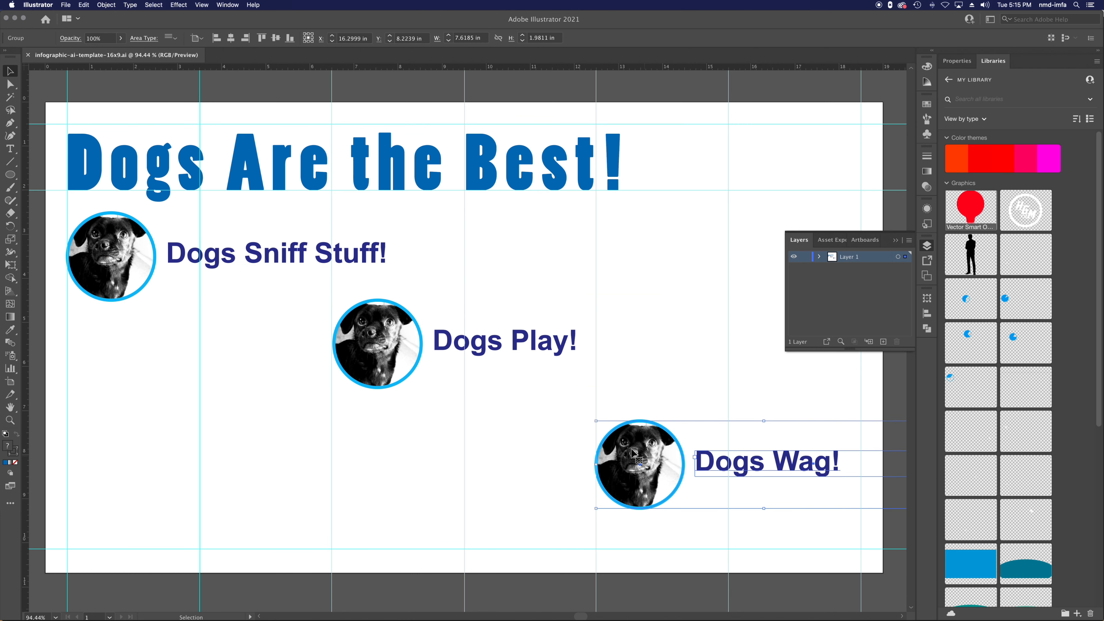
{"action": "left_click", "coordinate": [413, 178]}
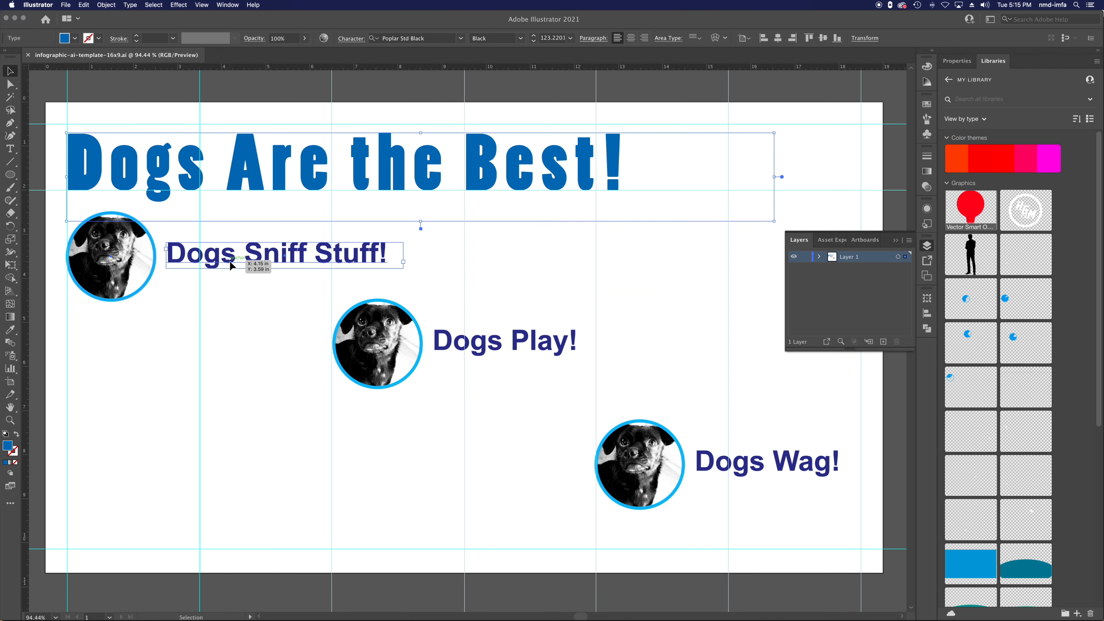
Step: Select the Dogs Sniff Stuff! group and add four new layers above Layer 1
{"action": "left_click", "coordinate": [175, 270]}
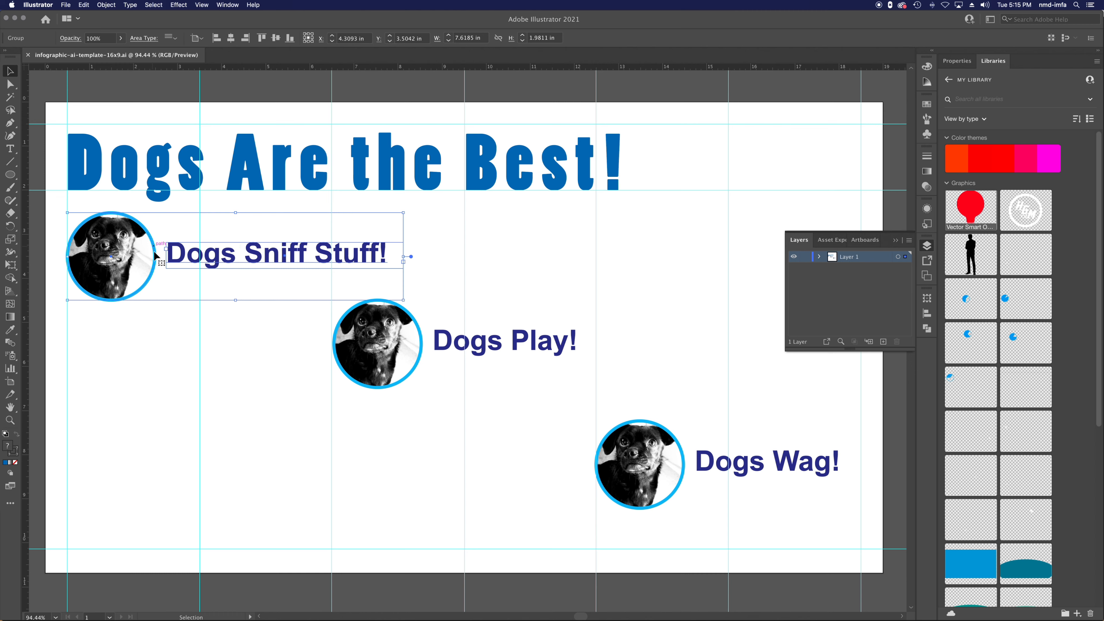
{"action": "left_click", "coordinate": [884, 342]}
{"action": "left_click", "coordinate": [884, 343]}
{"action": "left_click", "coordinate": [884, 342]}
{"action": "left_click", "coordinate": [884, 342]}
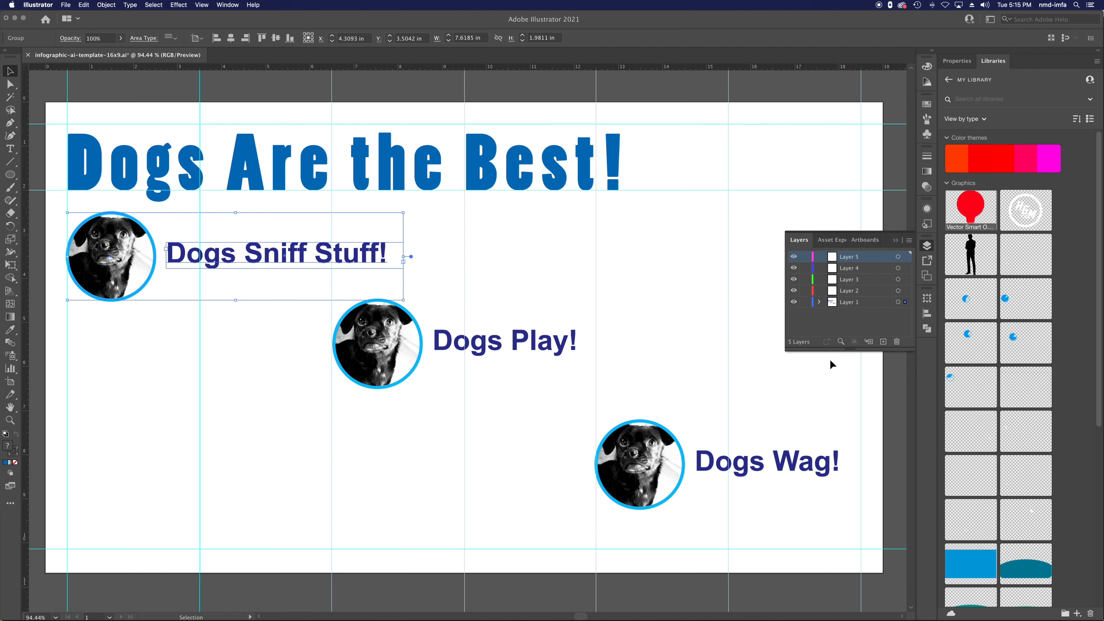
Step: Move the Dogs Wag! group onto Layer 2, keeping its position on the artboard
{"action": "left_click", "coordinate": [648, 471]}
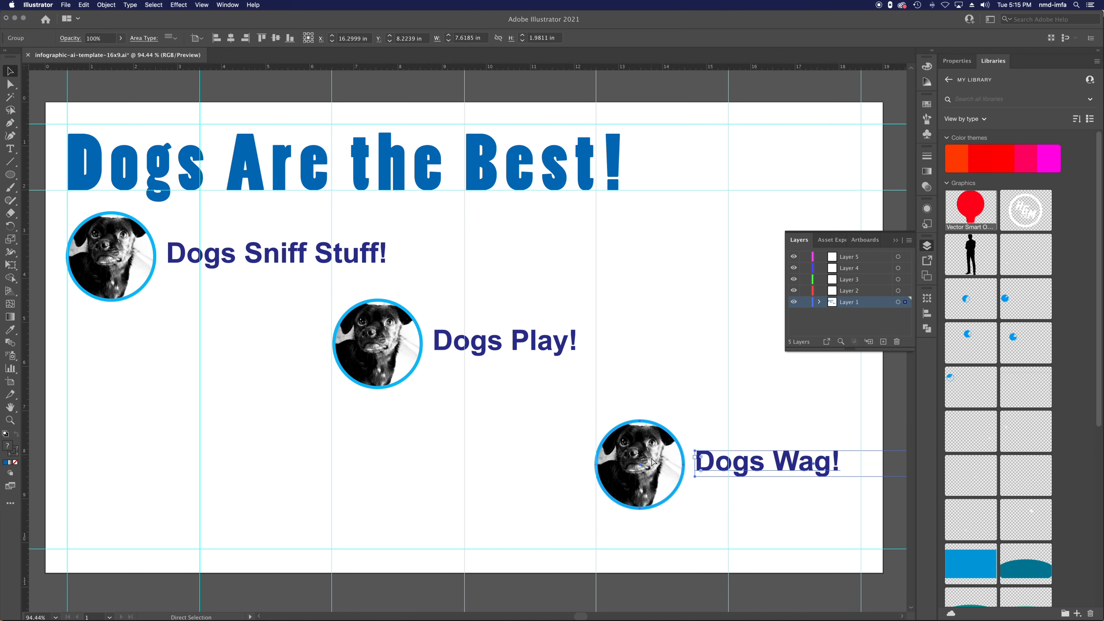
{"action": "key", "text": "Delete"}
{"action": "left_click", "coordinate": [845, 292]}
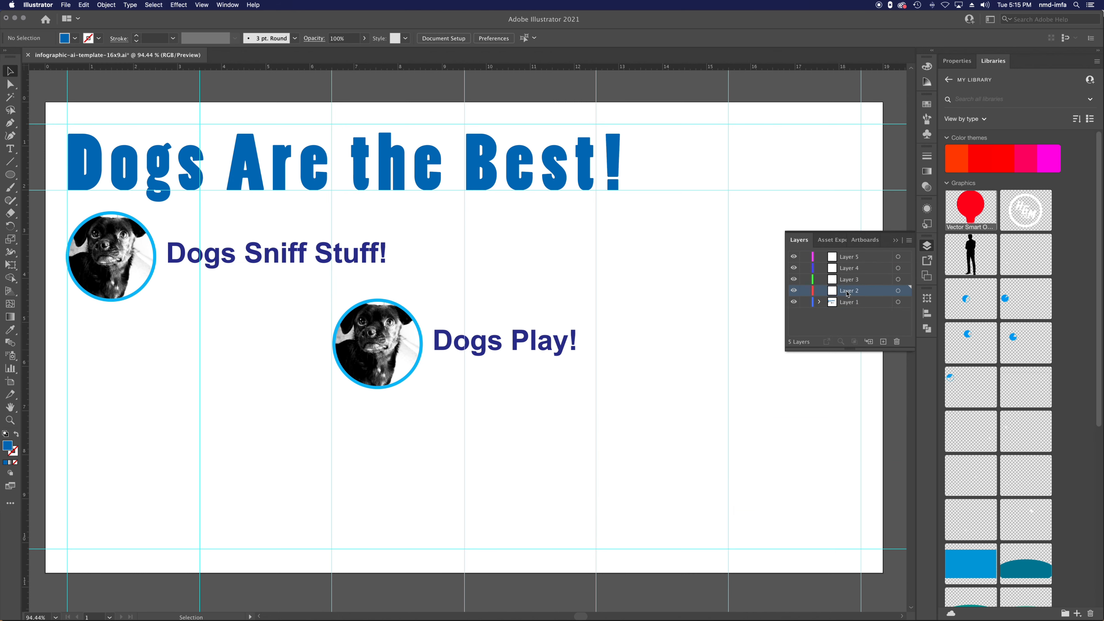
{"action": "key", "text": "super+f"}
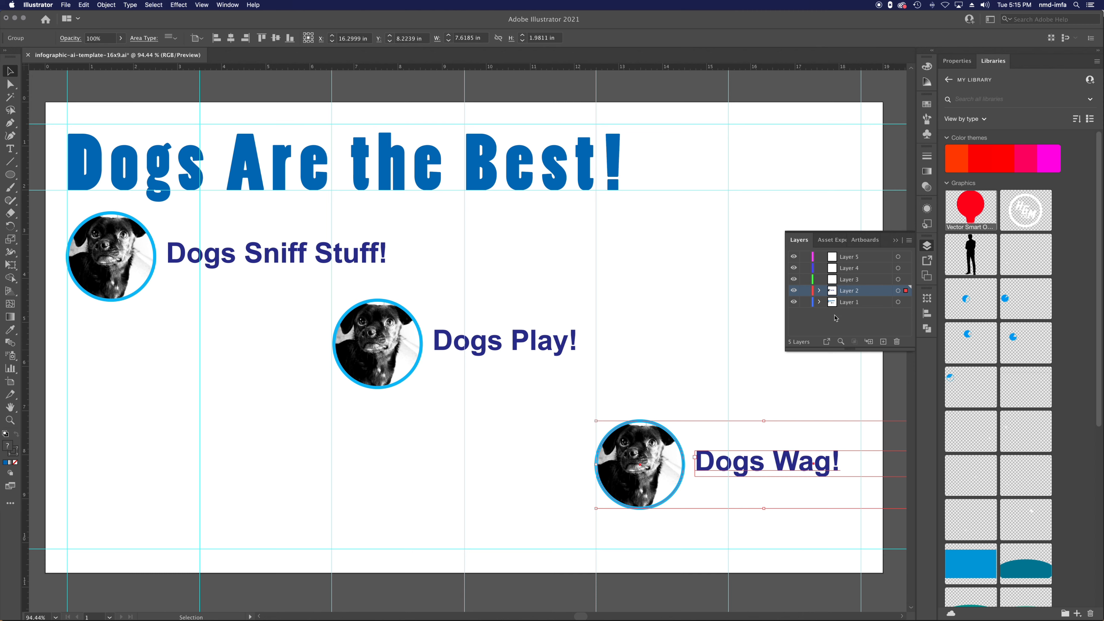
Step: Move the Dogs Play! group onto Layer 3, keeping its position on the artboard
{"action": "left_click", "coordinate": [377, 343]}
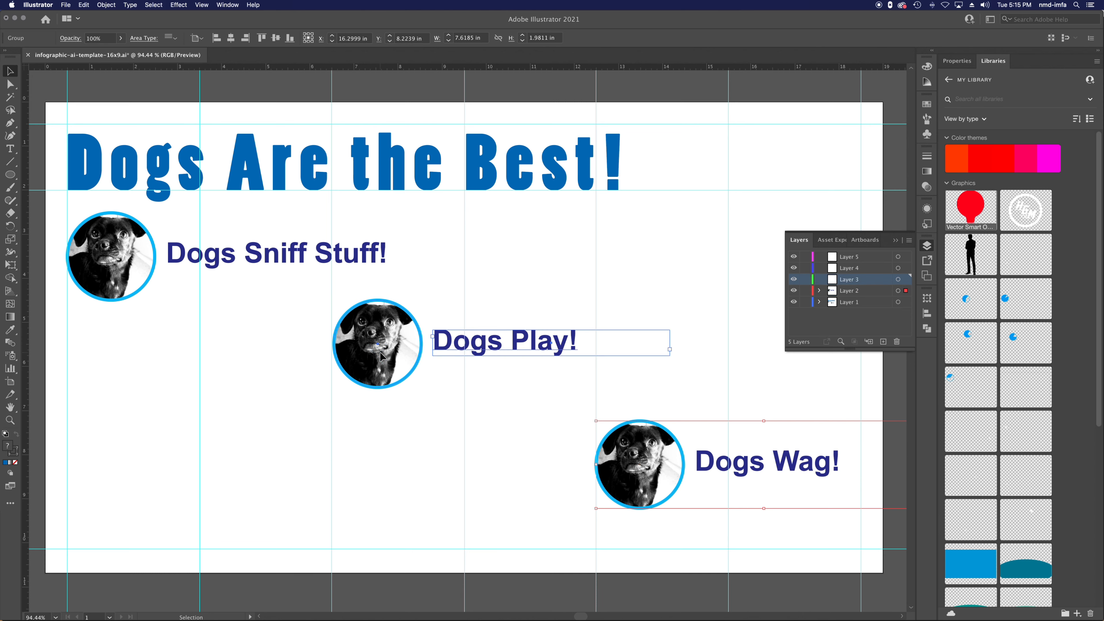
{"action": "key", "text": "Delete"}
{"action": "left_click", "coordinate": [858, 279]}
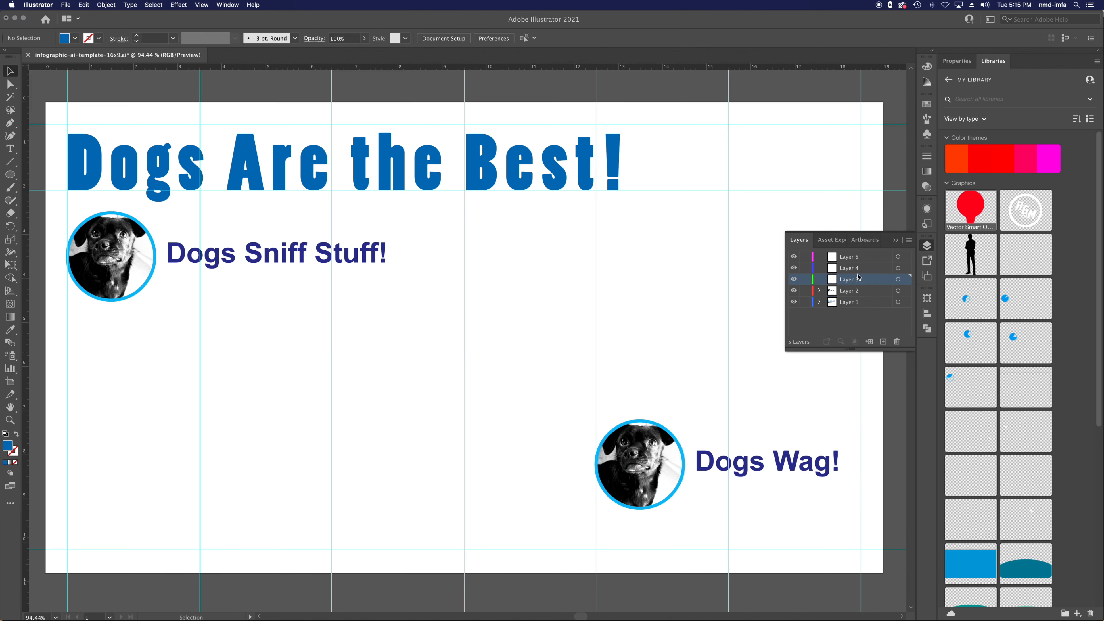
{"action": "key", "text": "super+f"}
Step: Move the Dogs Sniff Stuff! group onto Layer 4, keeping its position on the artboard
{"action": "left_click", "coordinate": [364, 252]}
{"action": "key", "text": "super+x"}
{"action": "left_click", "coordinate": [841, 268]}
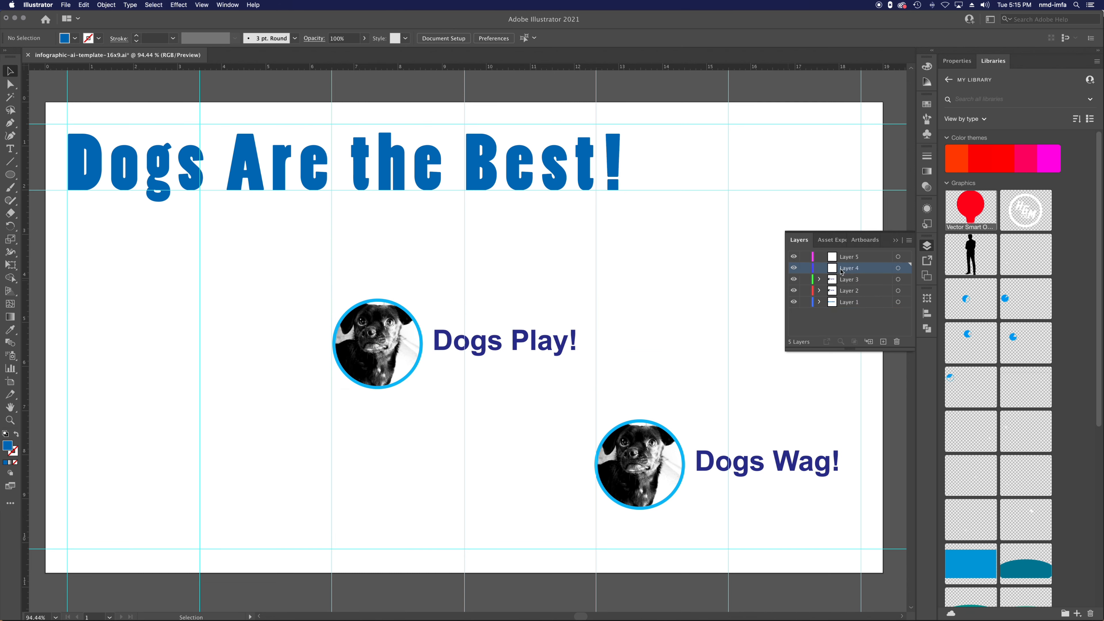
{"action": "key", "text": "super+f"}
Step: Leave the title on Layer 1, delete the empty Layer 5, and save the document
{"action": "left_click", "coordinate": [572, 186]}
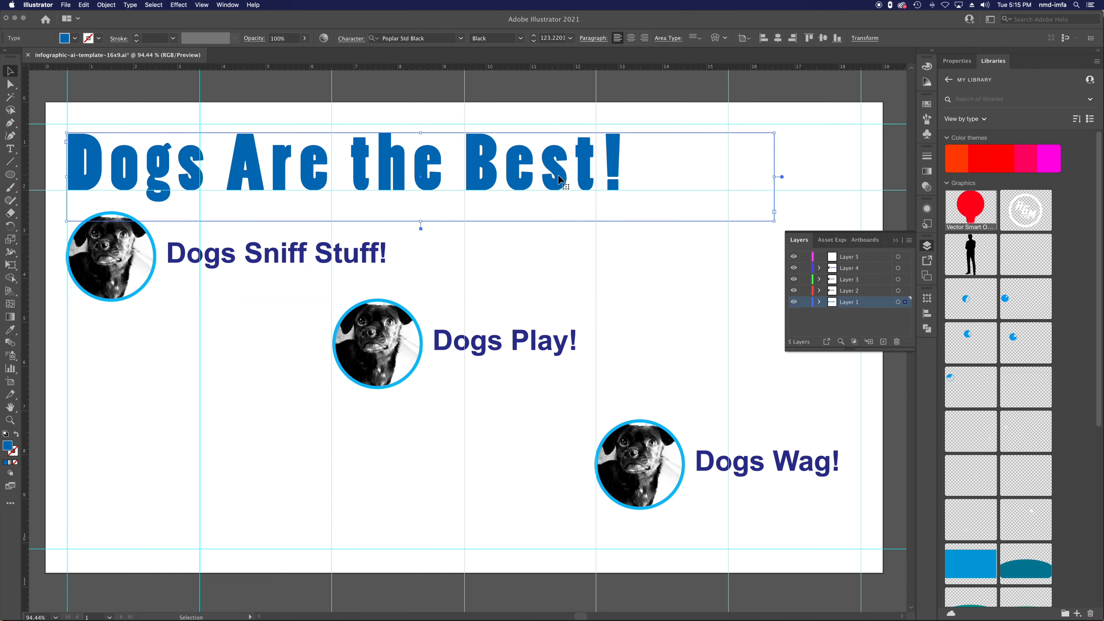
{"action": "left_click", "coordinate": [887, 258]}
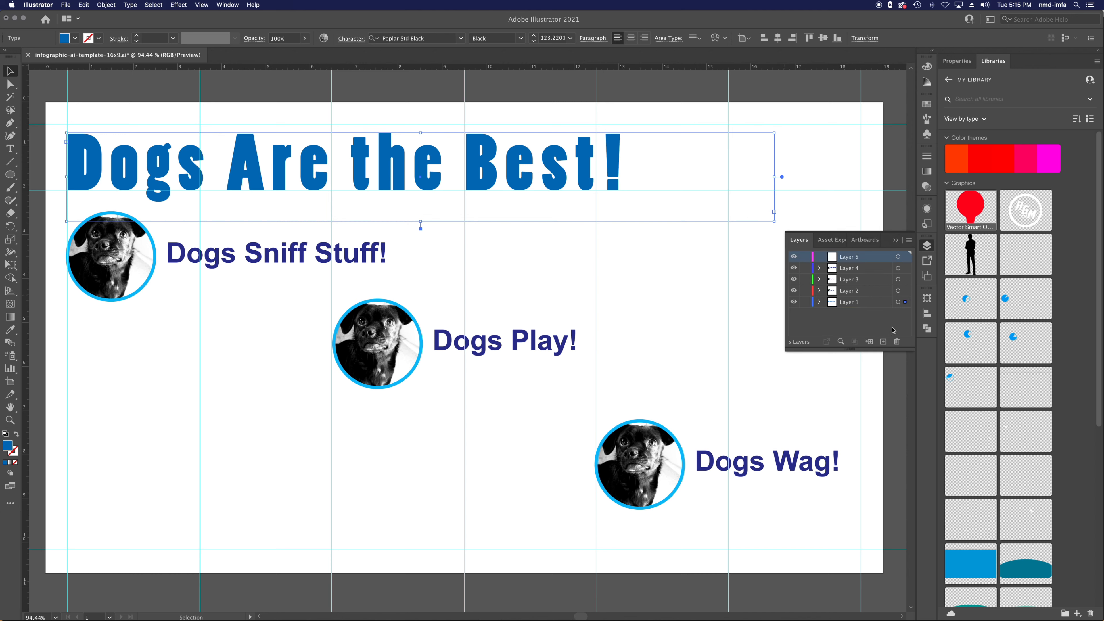
{"action": "left_click", "coordinate": [897, 342]}
{"action": "key", "text": "super+s"}
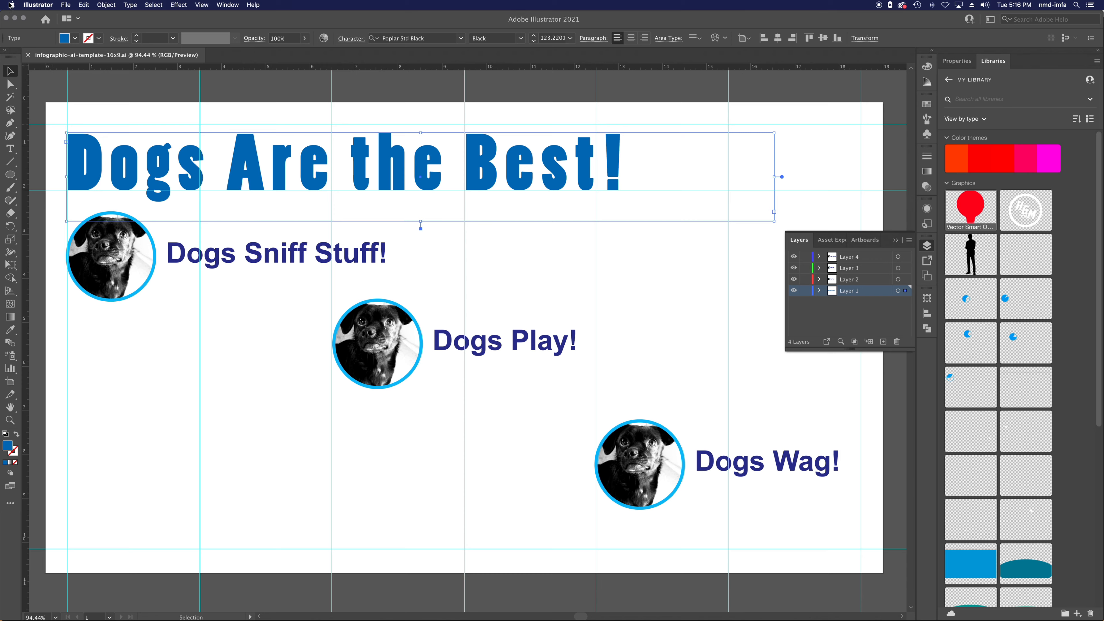
Step: Switch to After Effects and import infographic-ai-template-16x9.ai from the Desktop as Composition - Retain Layer Sizes
{"action": "left_click", "coordinate": [15, 19]}
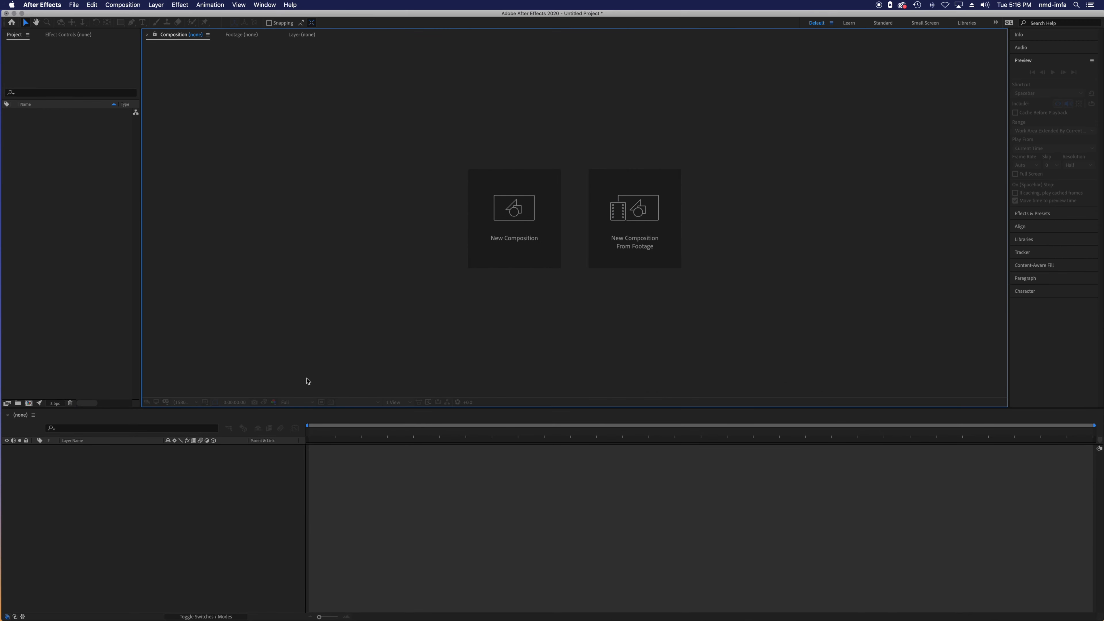
{"action": "left_click", "coordinate": [74, 4]}
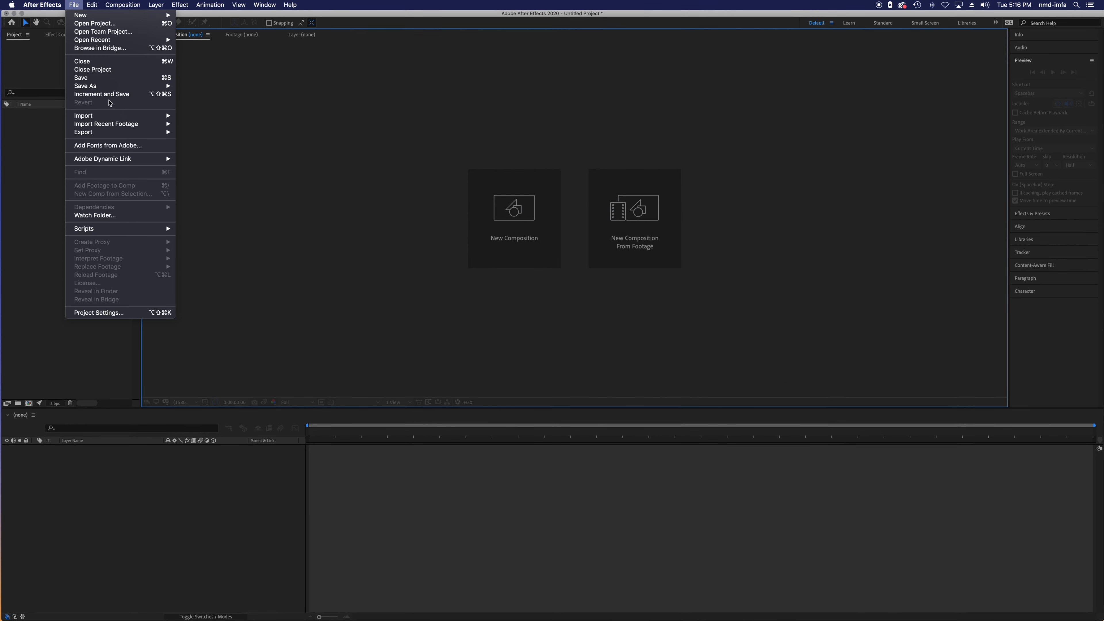
{"action": "mouse_move", "coordinate": [111, 115]}
{"action": "left_click", "coordinate": [195, 116]}
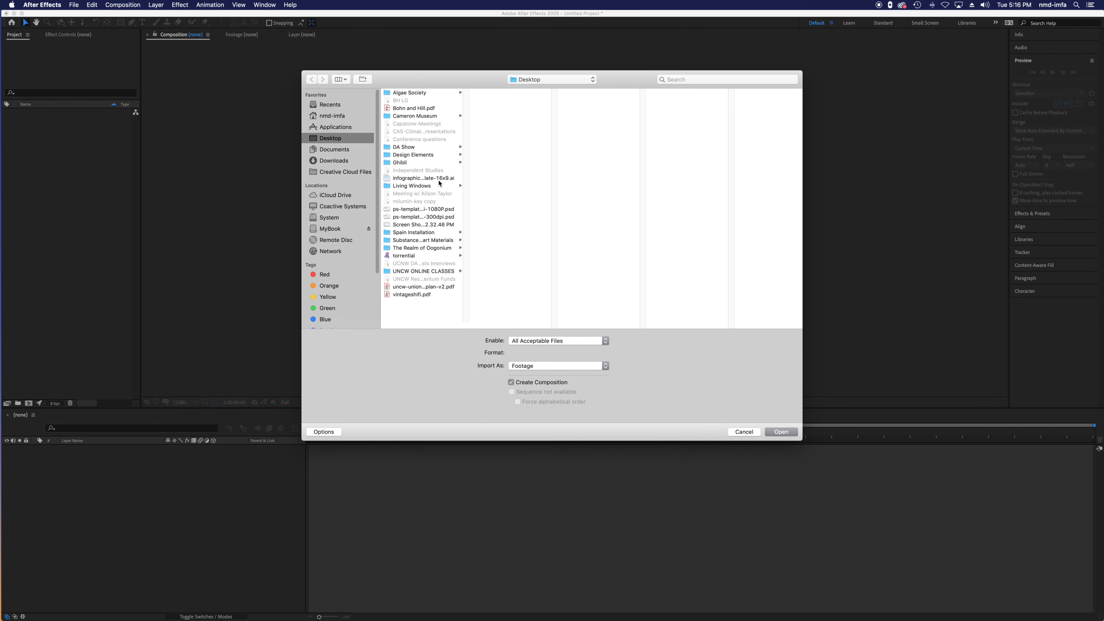
{"action": "left_click", "coordinate": [439, 181]}
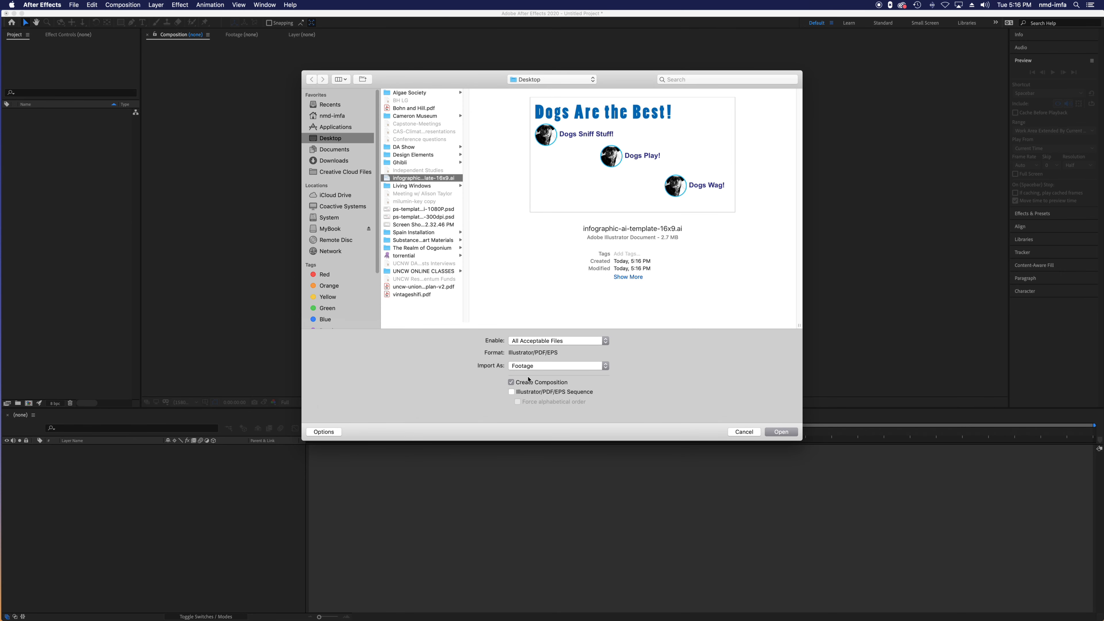
{"action": "left_click", "coordinate": [522, 368]}
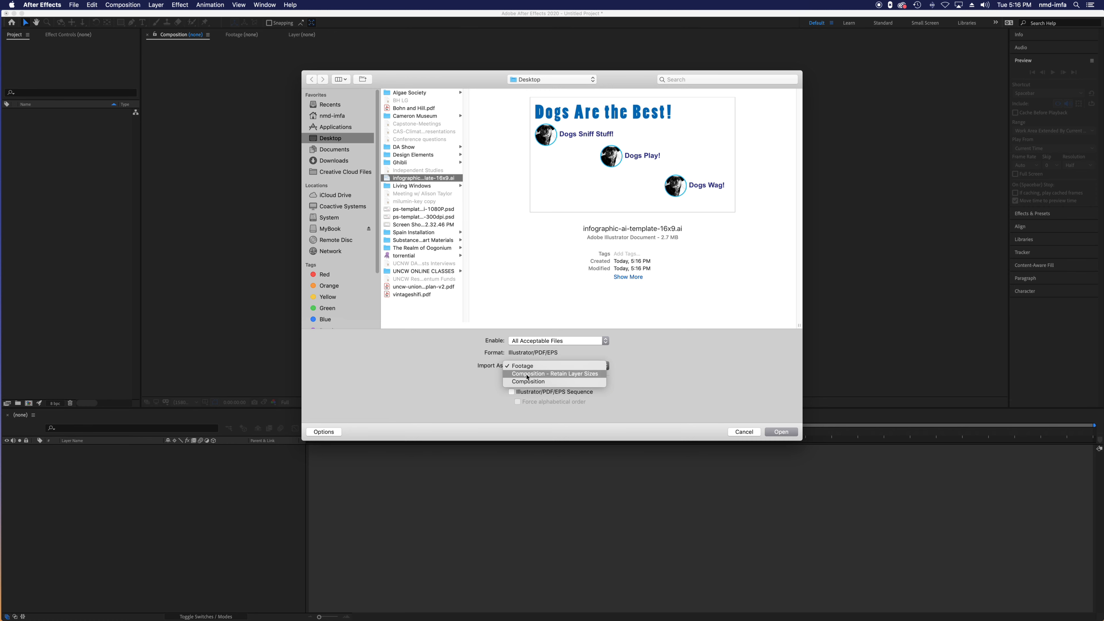
{"action": "left_click", "coordinate": [528, 375]}
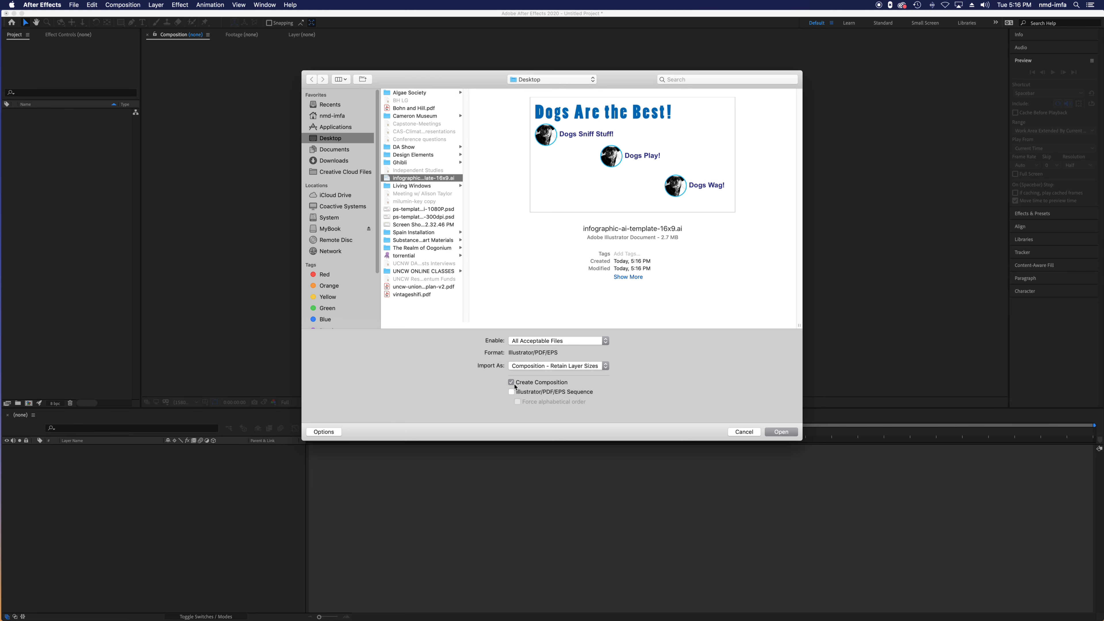
{"action": "left_click", "coordinate": [781, 432]}
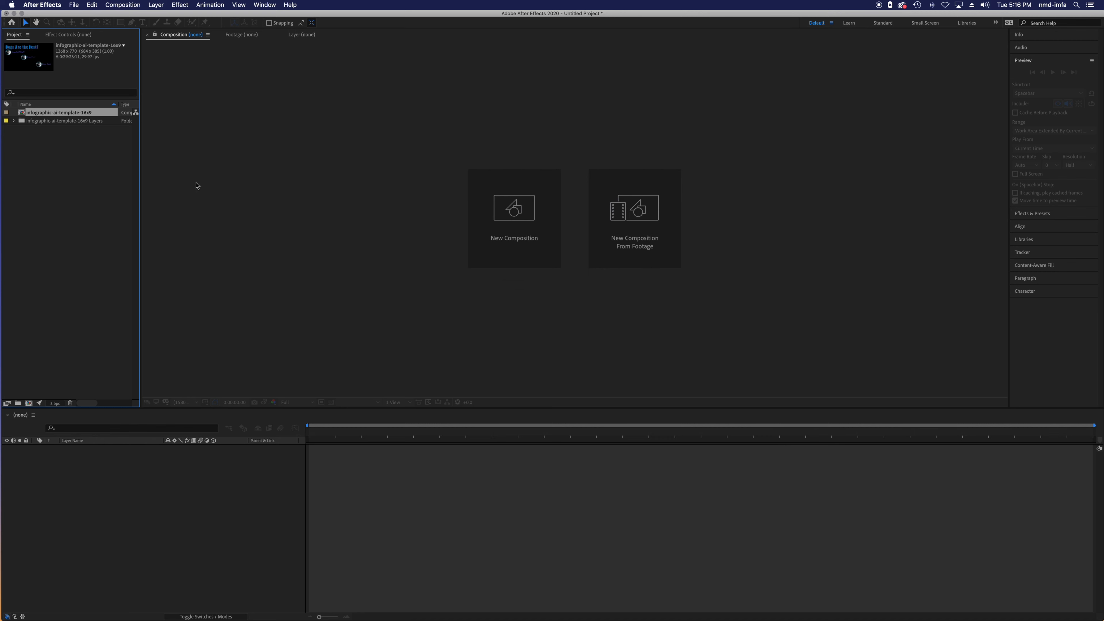
Step: Expand the infographic-ai-template-16x9 Layers folder and examine the preview of each of its imported layers
{"action": "left_click", "coordinate": [14, 121]}
{"action": "left_click", "coordinate": [37, 129]}
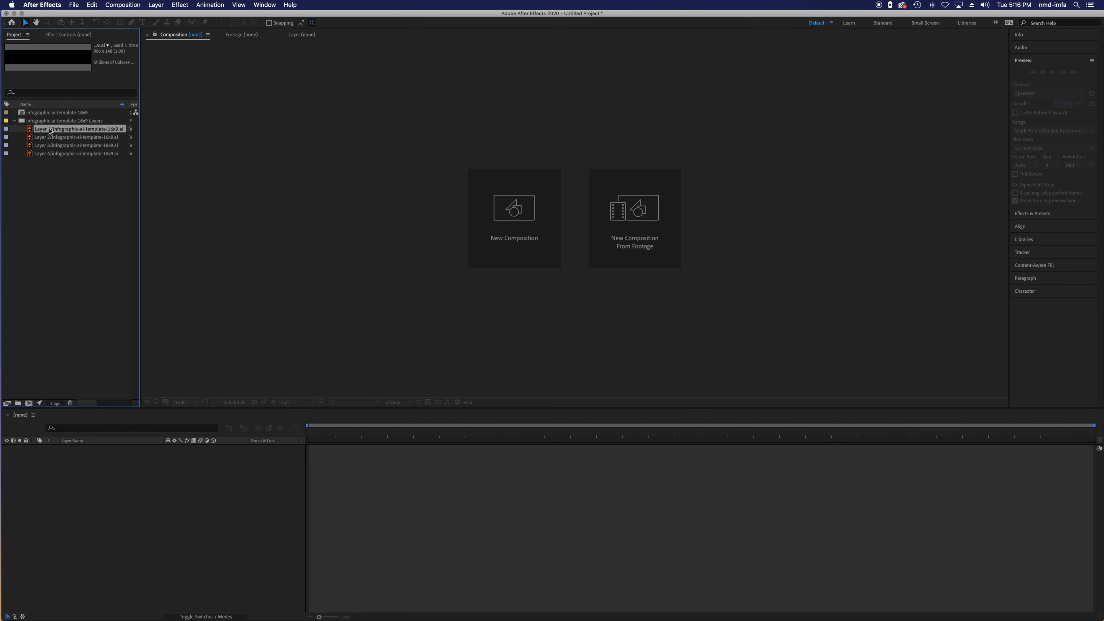
{"action": "left_click", "coordinate": [61, 138]}
{"action": "left_click", "coordinate": [63, 145]}
{"action": "left_click", "coordinate": [64, 155]}
{"action": "left_click", "coordinate": [78, 148]}
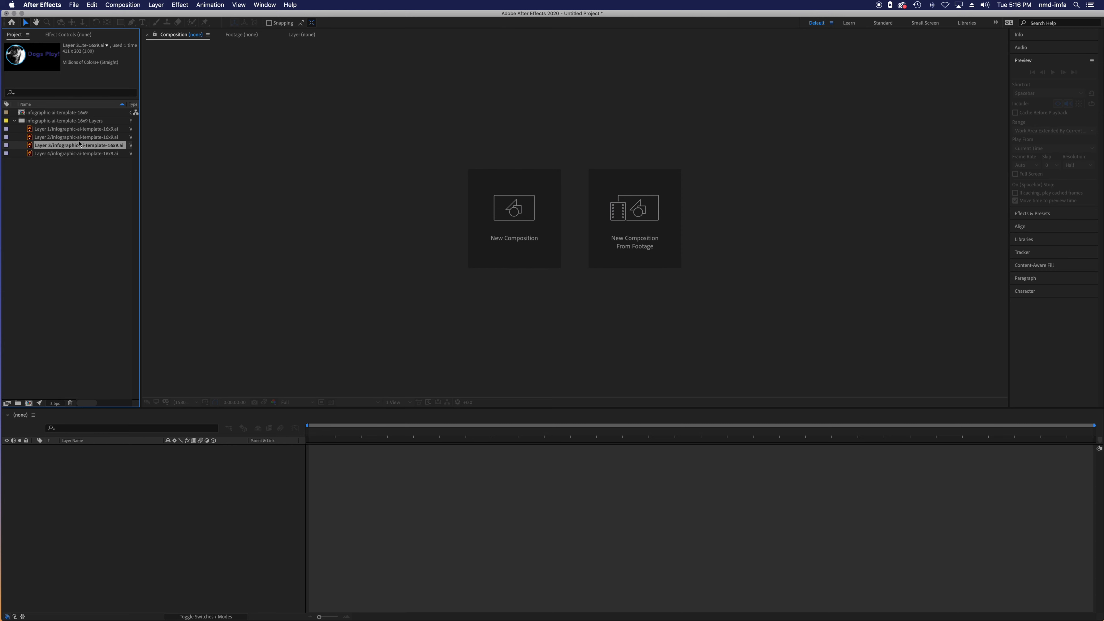
{"action": "left_click", "coordinate": [80, 138]}
{"action": "left_click", "coordinate": [82, 131]}
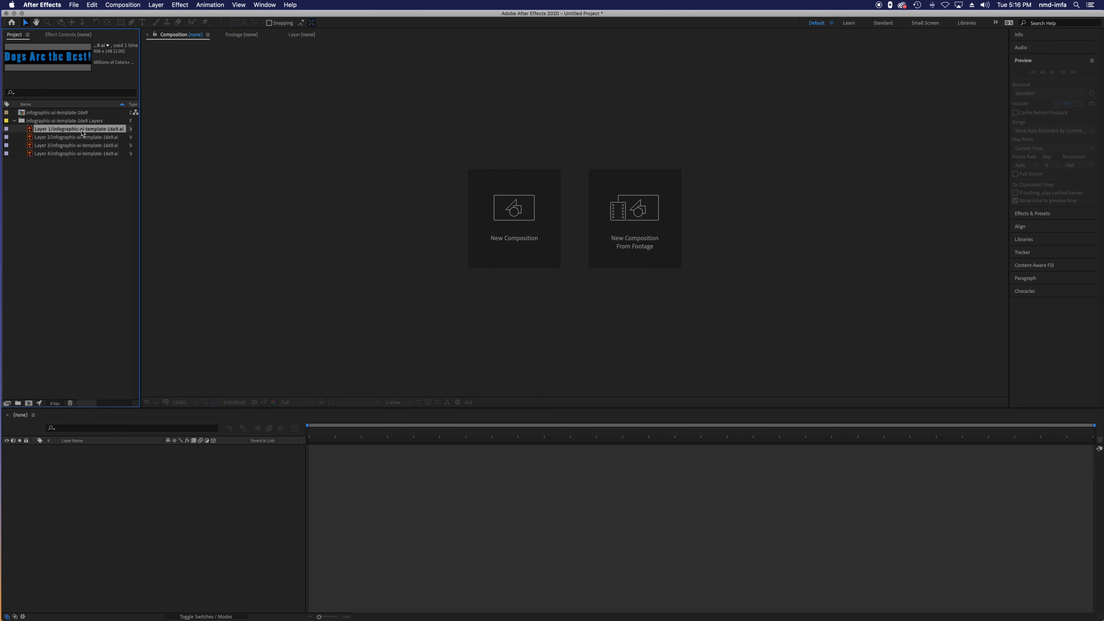
Step: Open the infographic-ai-template-16x9 composition, move the current time to 0:03:46:00, and set the viewer resolution to Full
{"action": "double_click", "coordinate": [59, 114]}
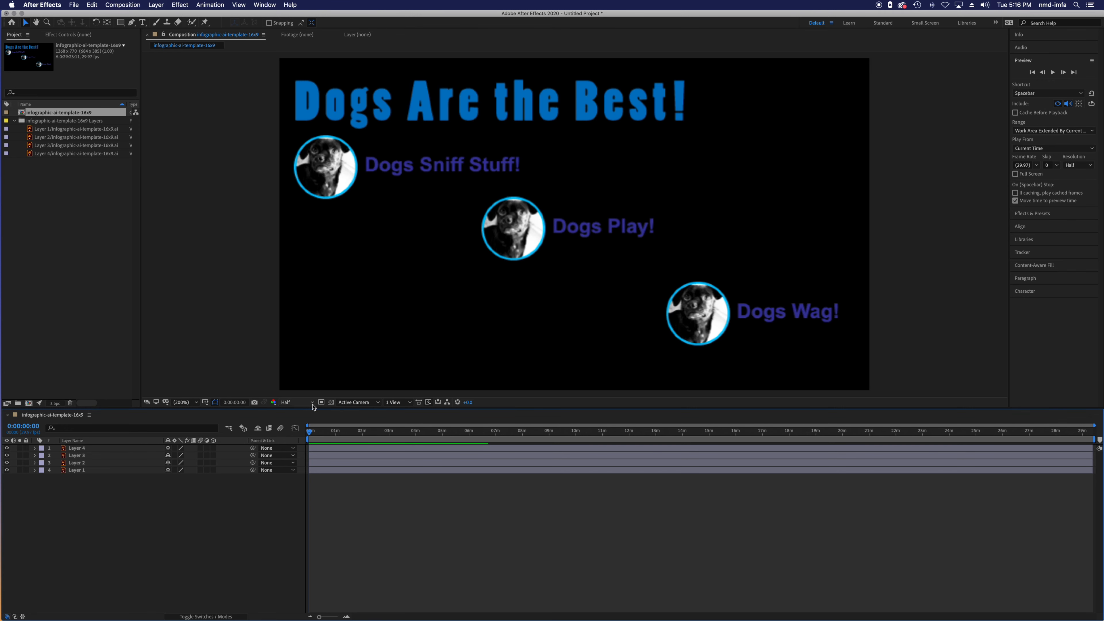
{"action": "left_click_drag", "start_coordinate": [312, 434], "coordinate": [410, 433]}
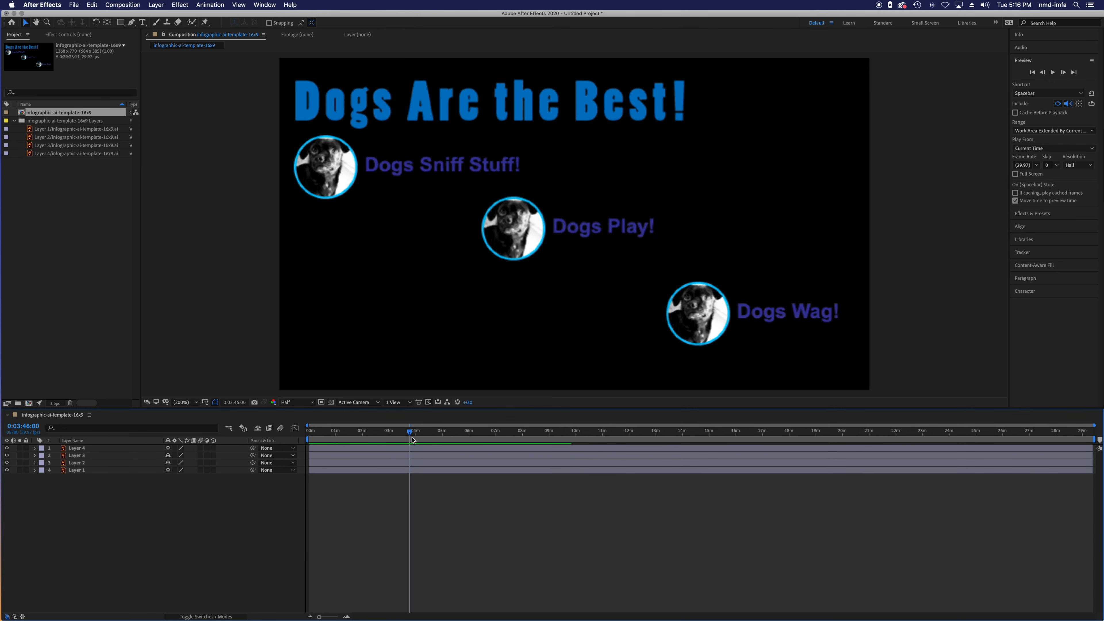
{"action": "left_click", "coordinate": [289, 402]}
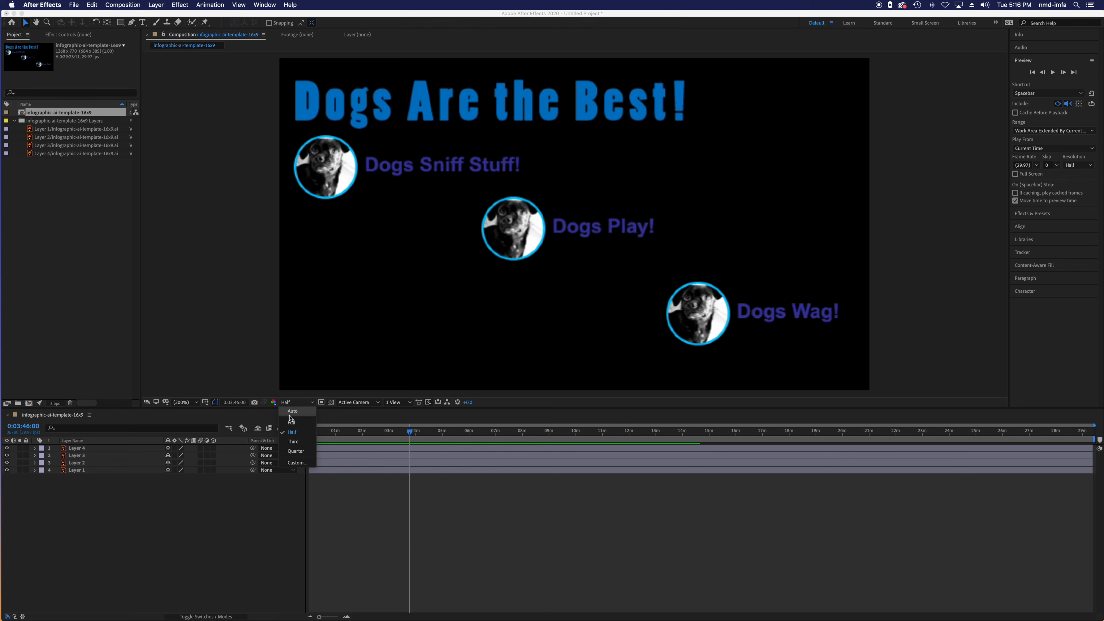
{"action": "left_click", "coordinate": [289, 411]}
Step: Examine the separate dog and title layers by selecting each in the composition, and try to save the project
{"action": "left_click", "coordinate": [521, 257]}
{"action": "left_click", "coordinate": [708, 287]}
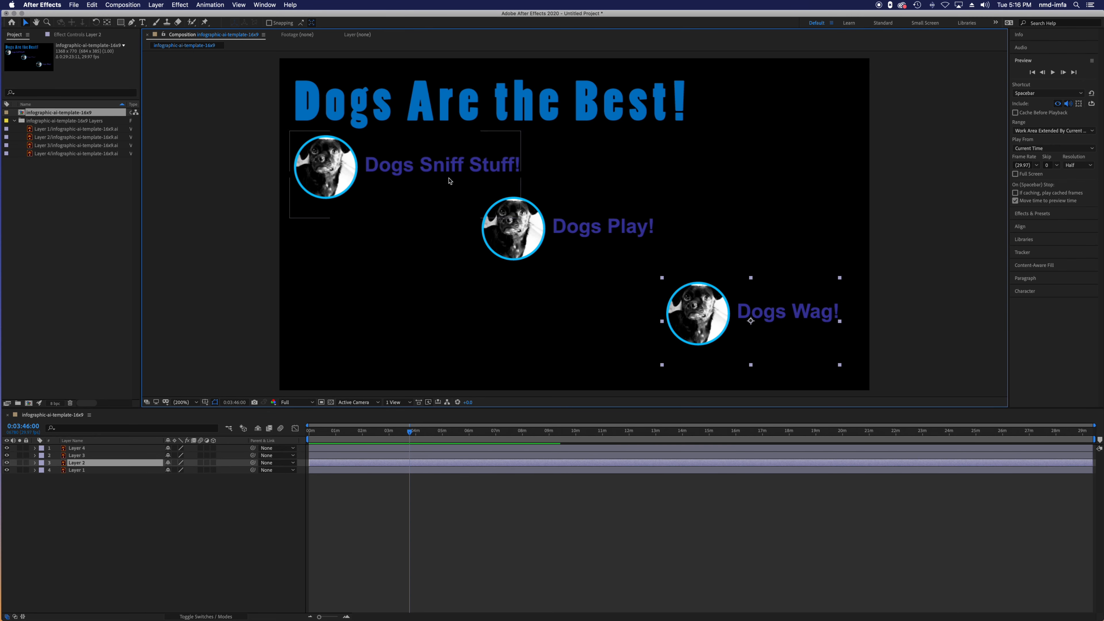
{"action": "left_click", "coordinate": [417, 171]}
{"action": "left_click", "coordinate": [452, 116]}
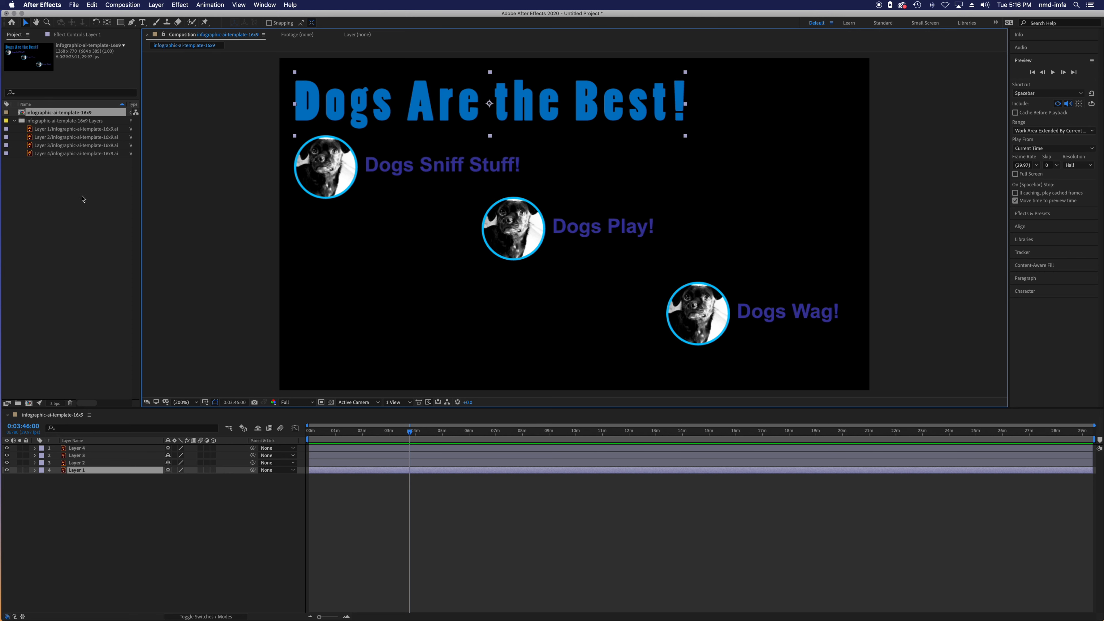
{"action": "key", "text": "super+s"}
{"action": "left_click", "coordinate": [675, 306]}
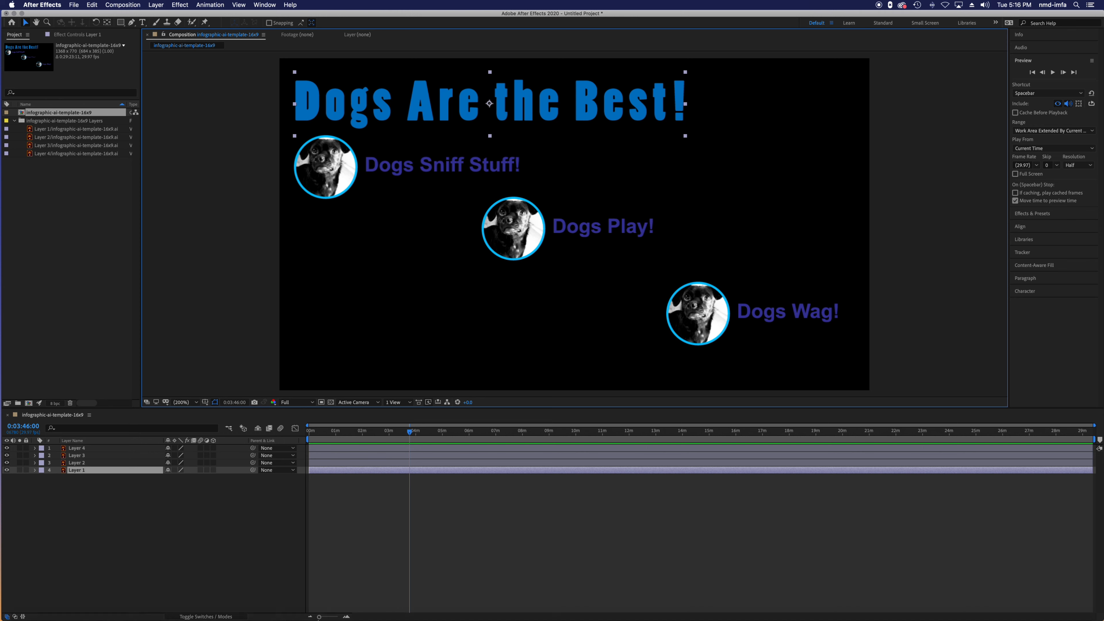